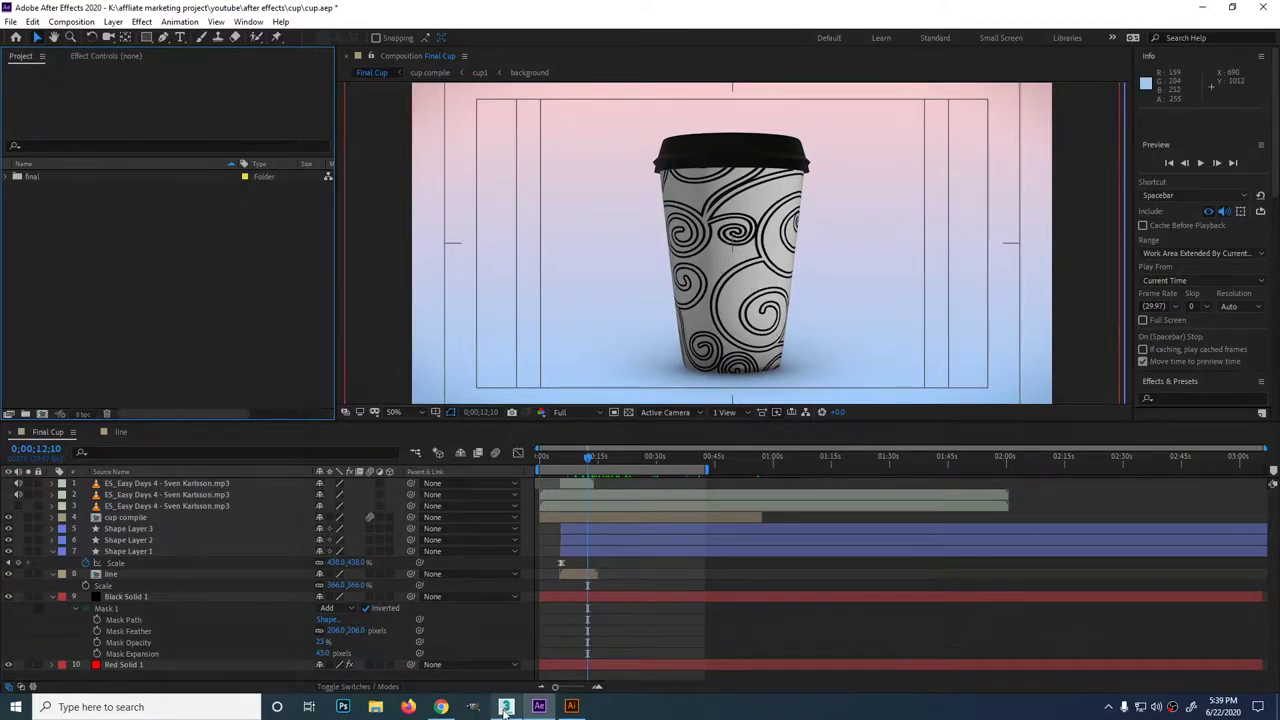
# Switch from After Effects to the cup model scene in 3ds Max.
pyautogui.click(506, 706)
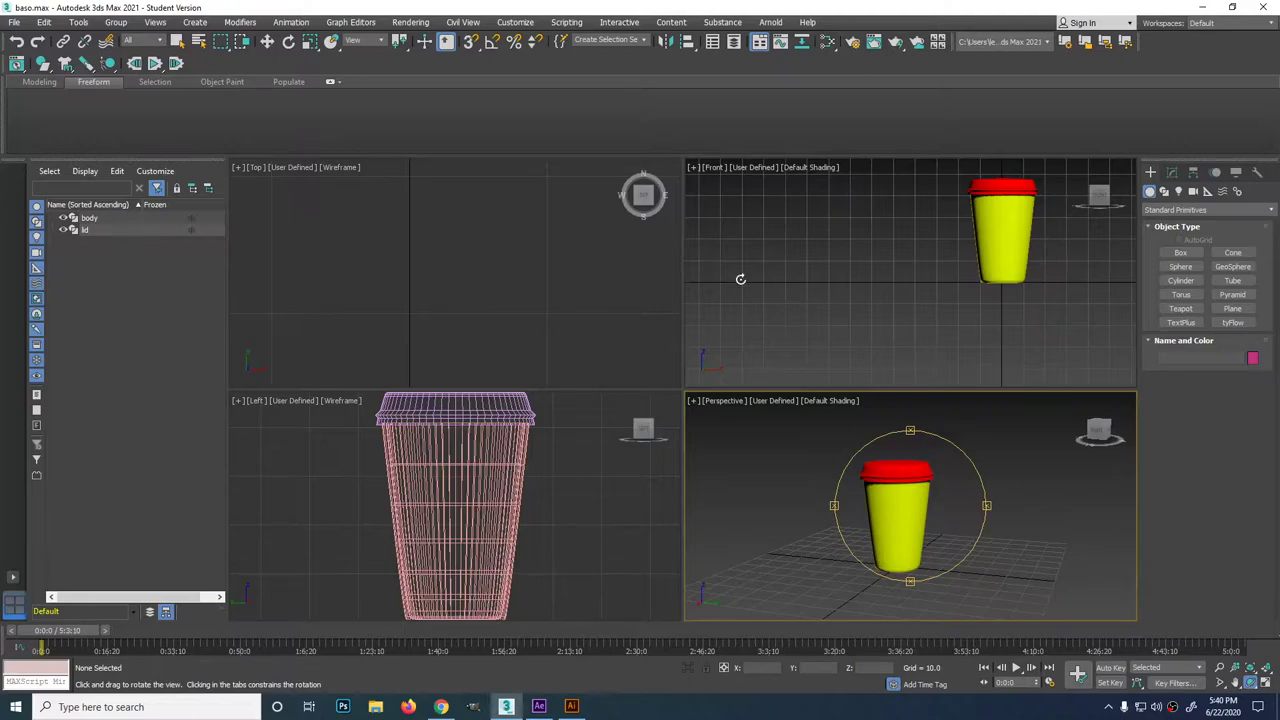
# Maximize the Front viewport, then select and hide the cup's body and lid.
pyautogui.click(851, 263)
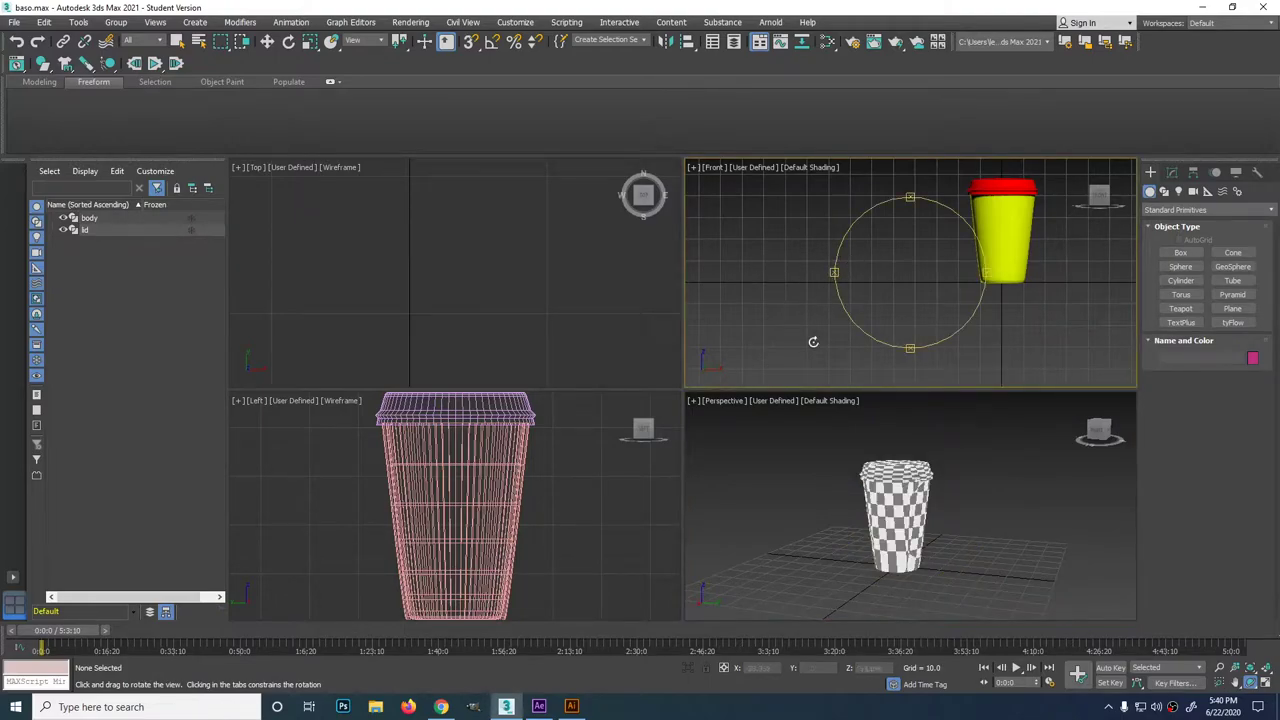
pyautogui.click(988, 502)
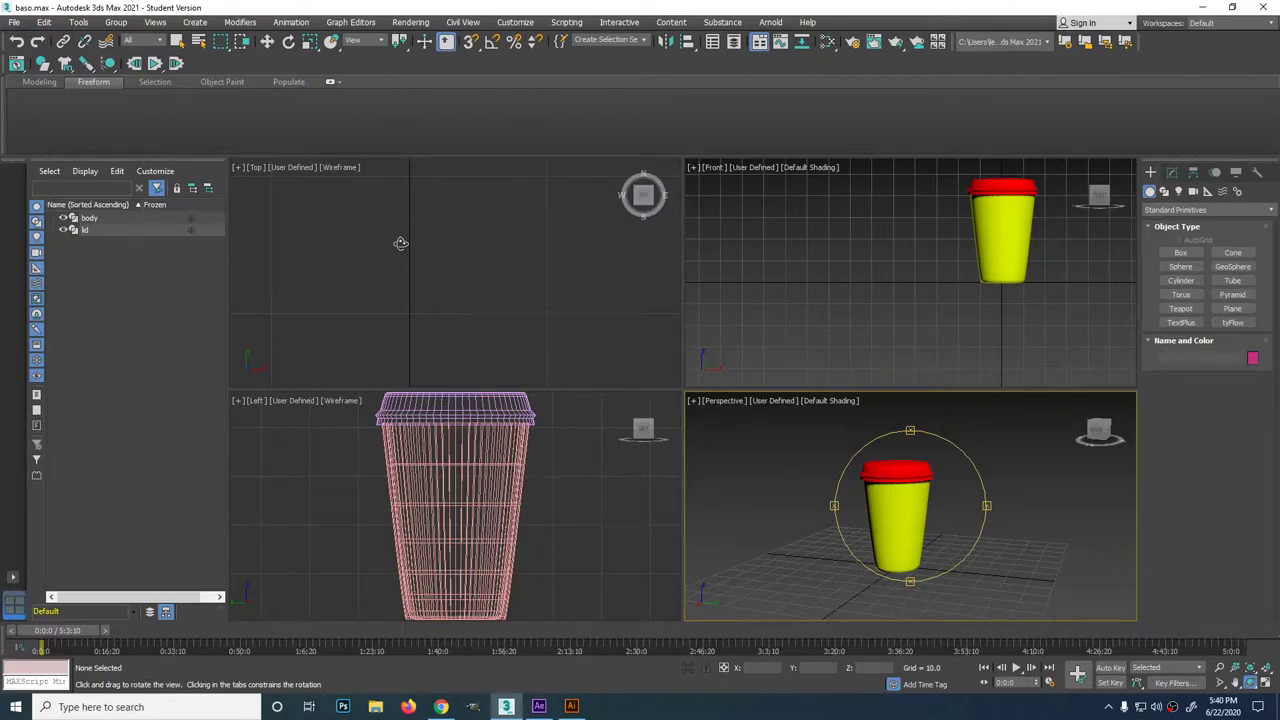
pyautogui.click(313, 480)
pyautogui.click(825, 262)
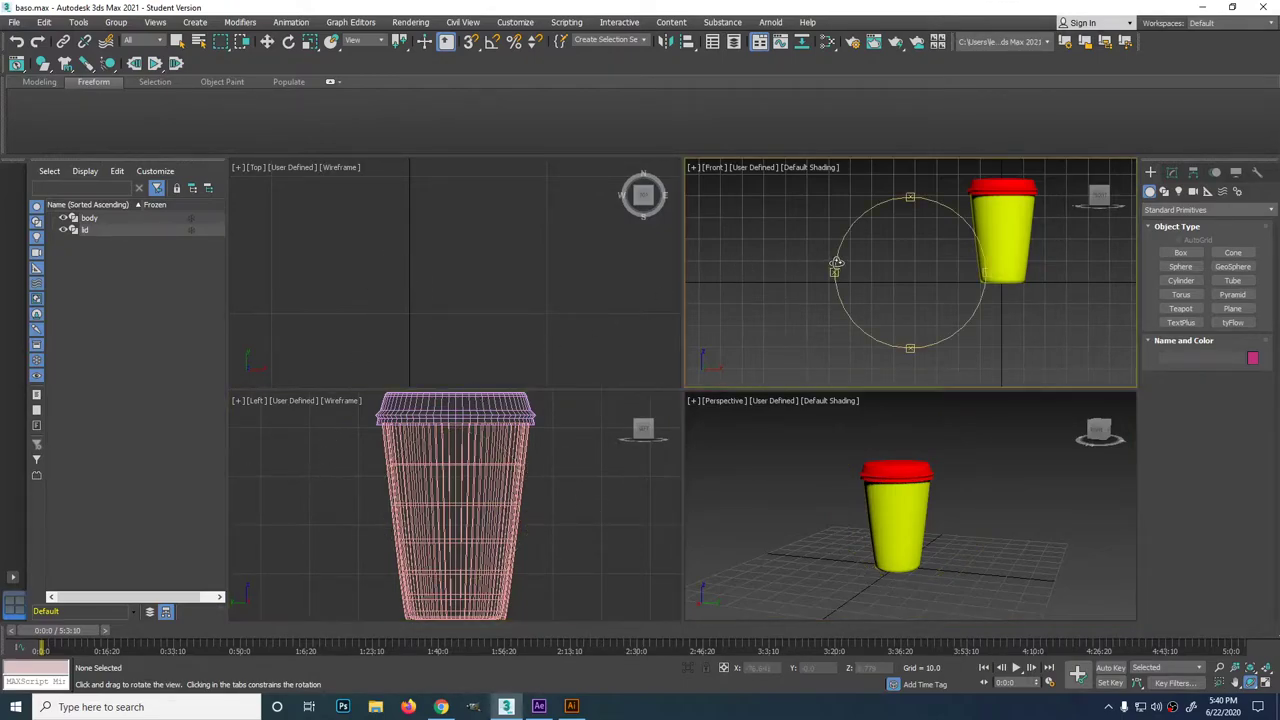
pyautogui.moveTo(1016, 305); pyautogui.dragTo(1100, 308)
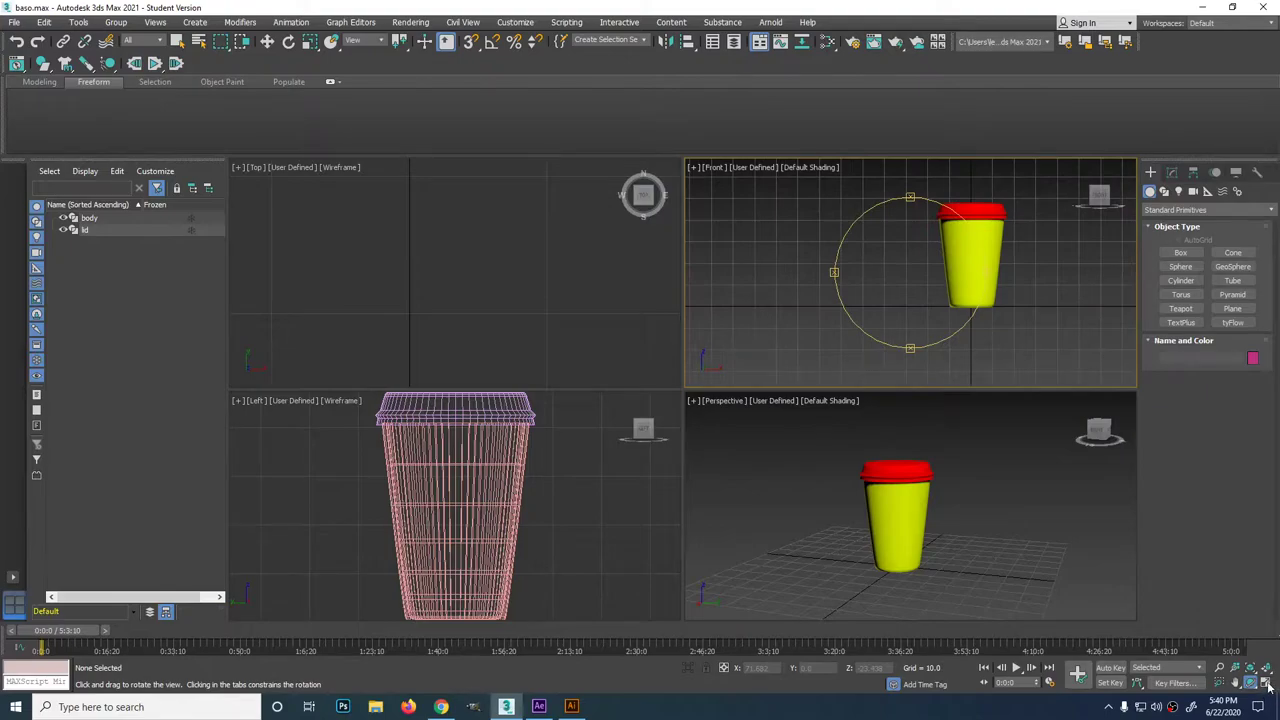
pyautogui.click(1266, 682)
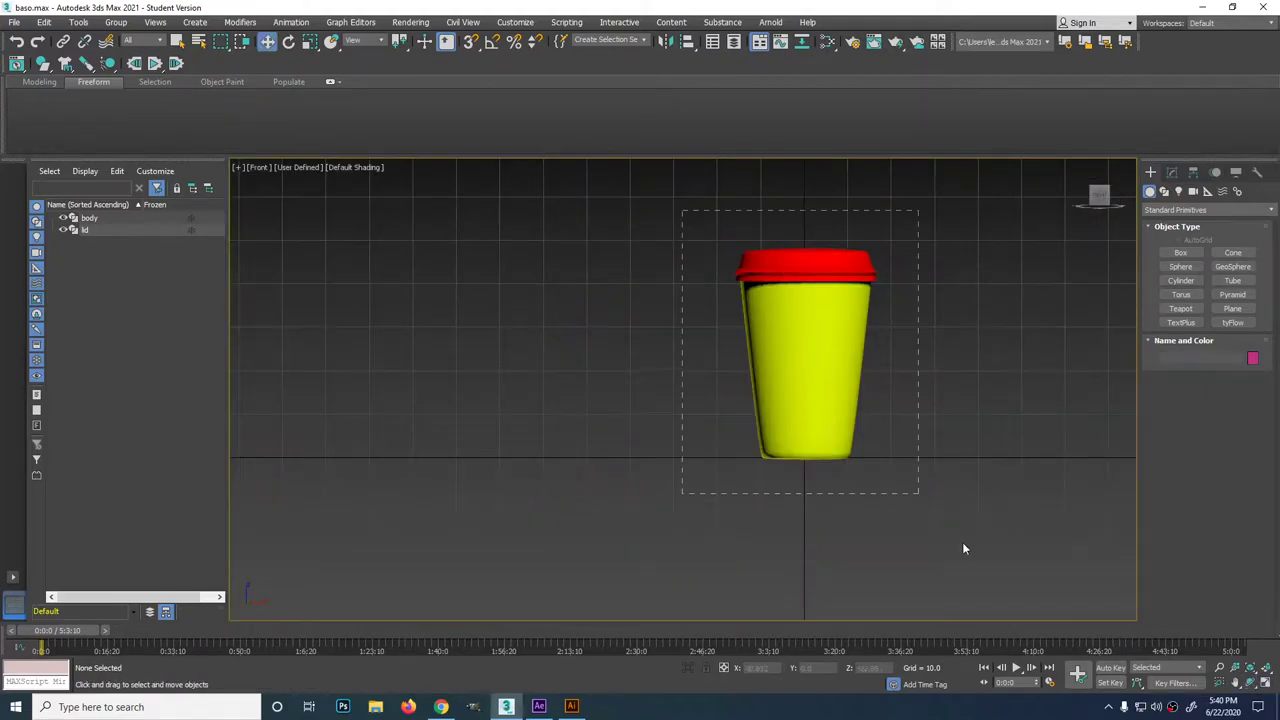
pyautogui.moveTo(963, 548); pyautogui.dragTo(979, 592)
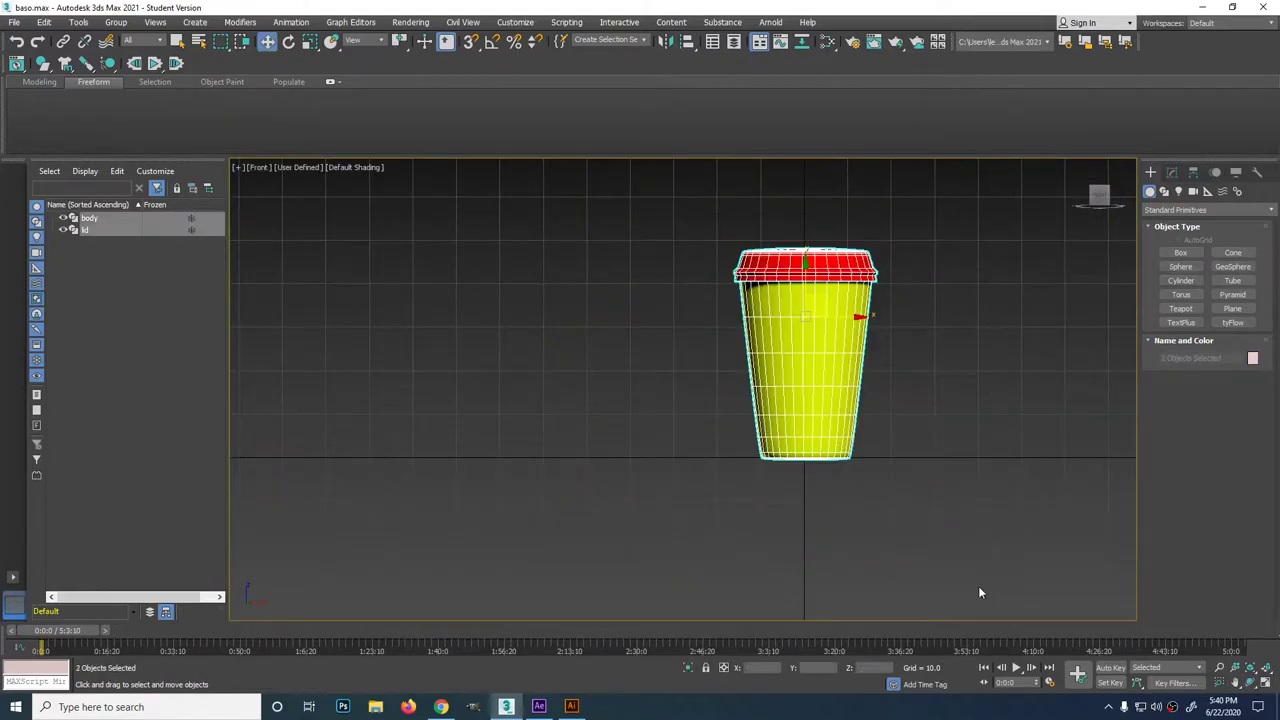
pyautogui.click(63, 229)
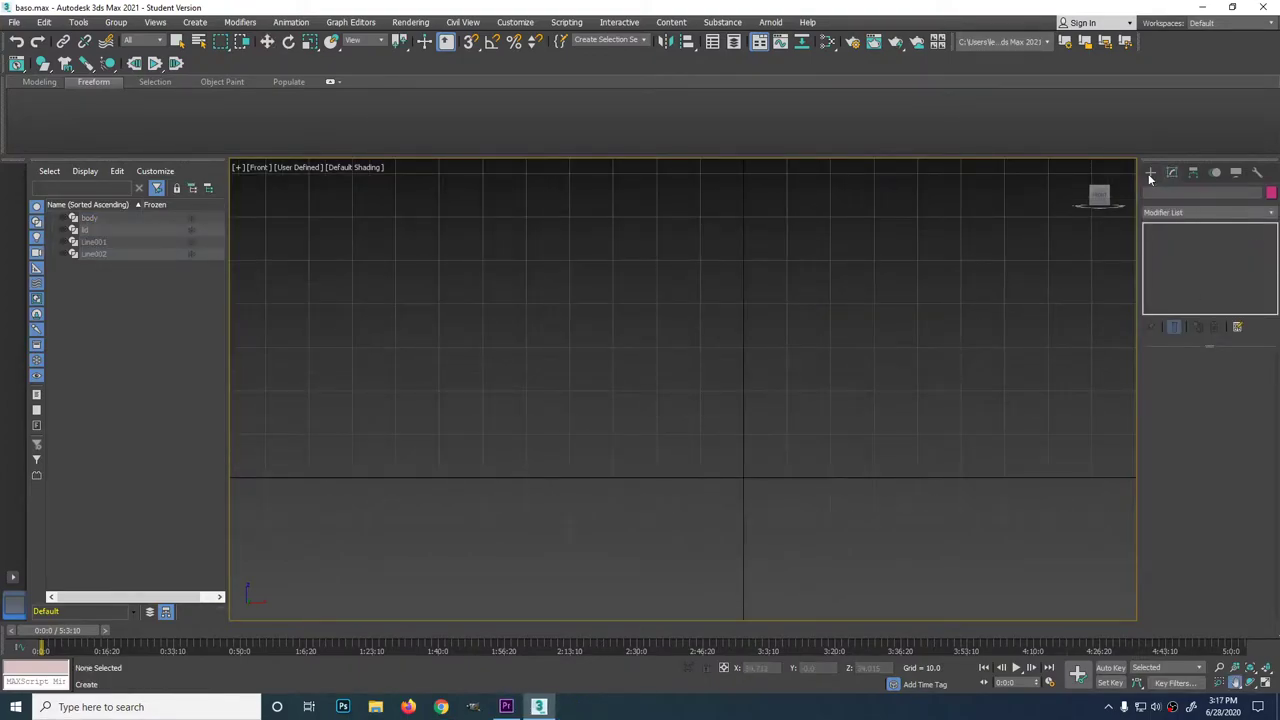
# Draw a Line spline from the origin, across a short base, up a curved wall to the rim.
pyautogui.click(1151, 173)
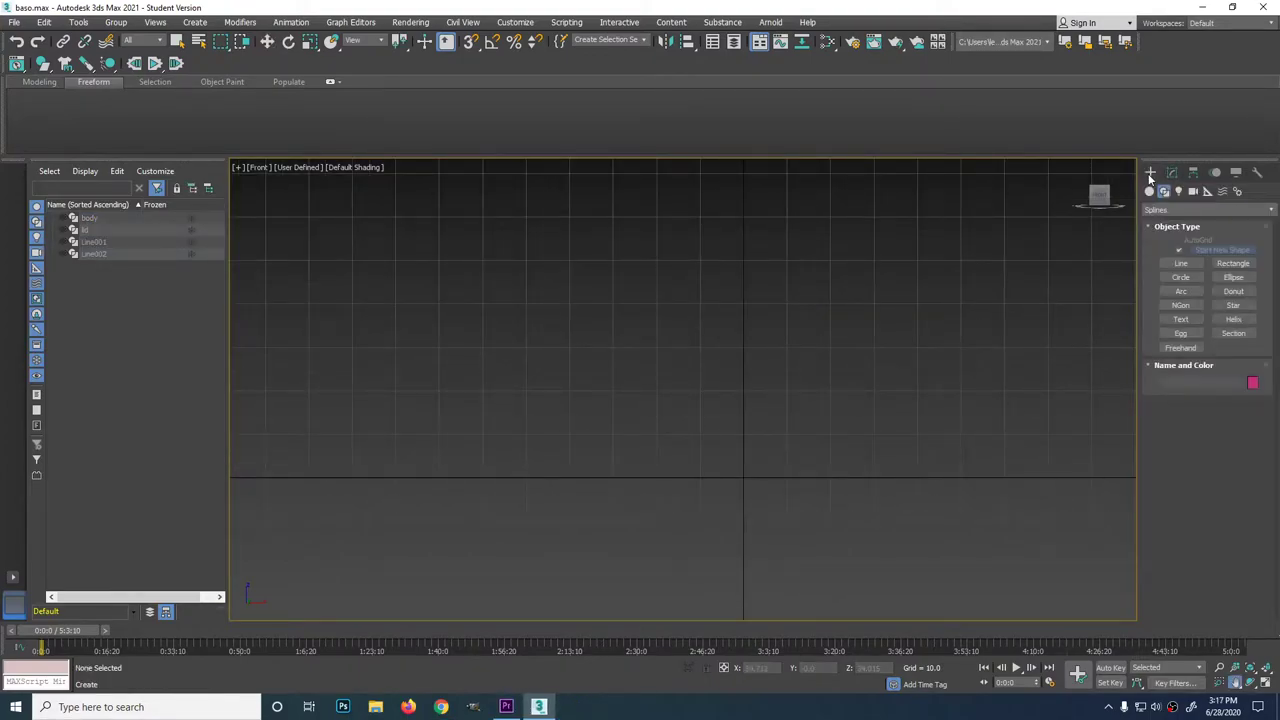
pyautogui.click(1179, 264)
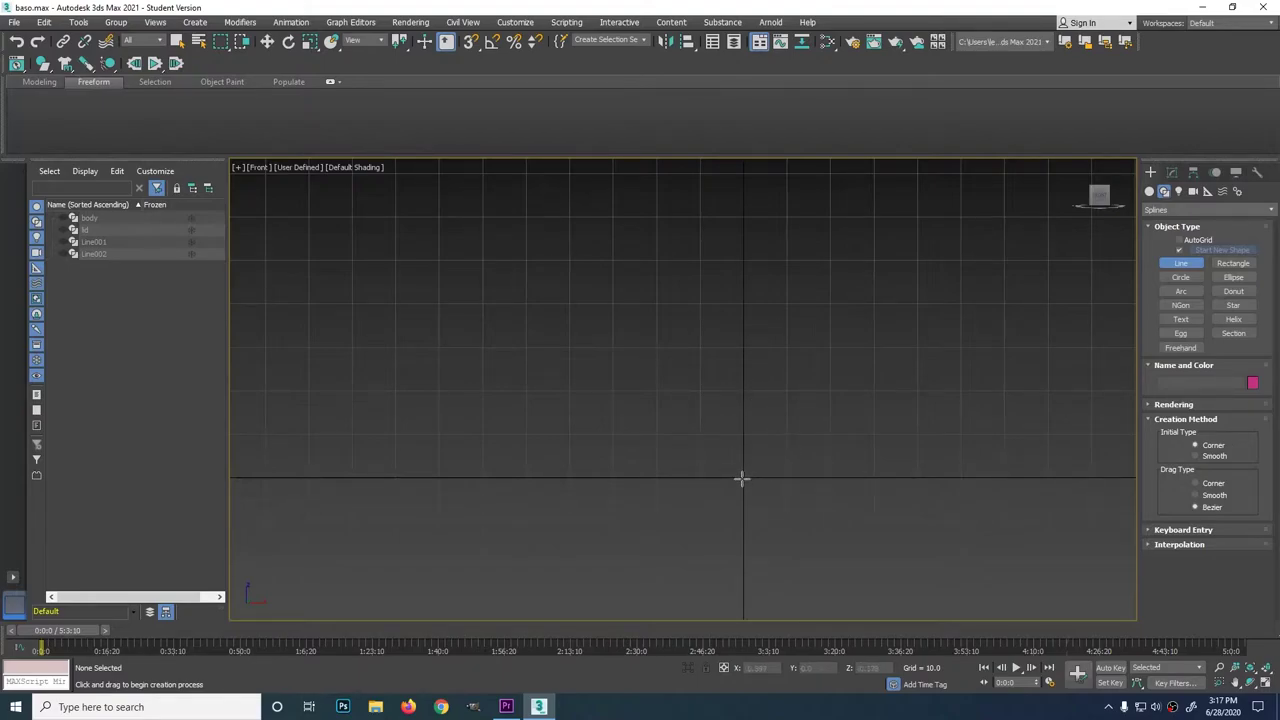
pyautogui.click(741, 479)
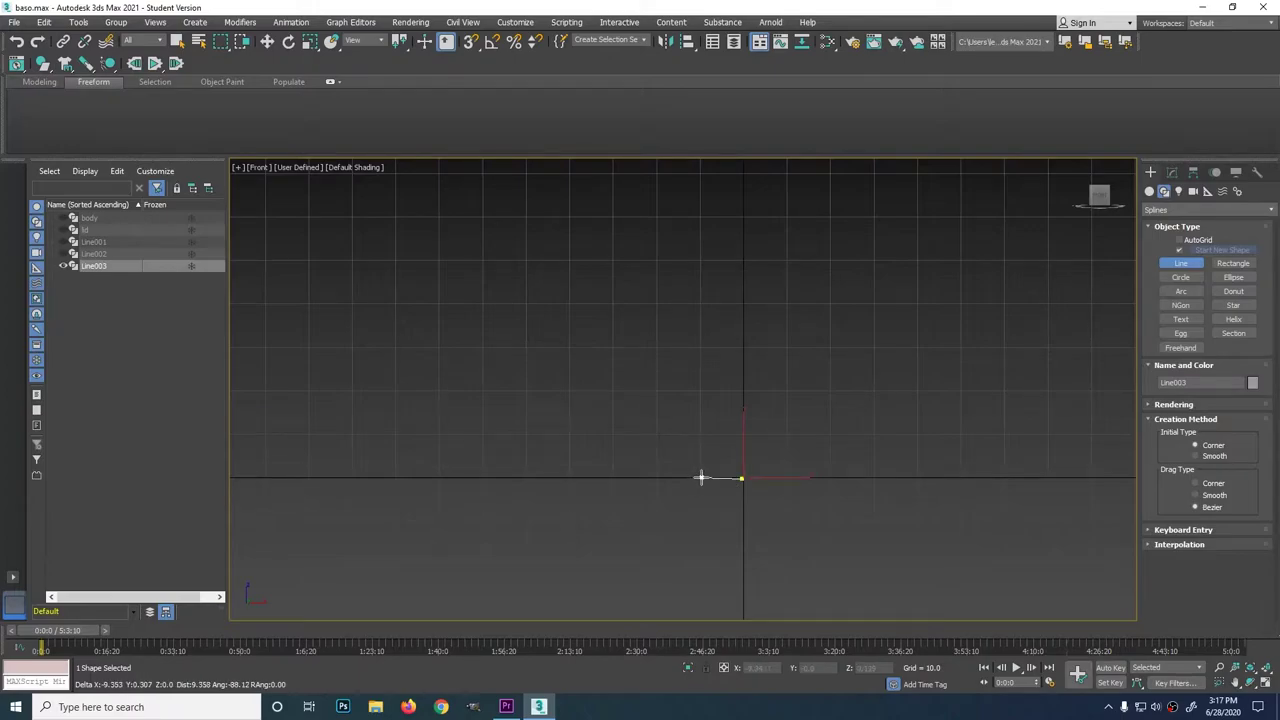
pyautogui.click(701, 479)
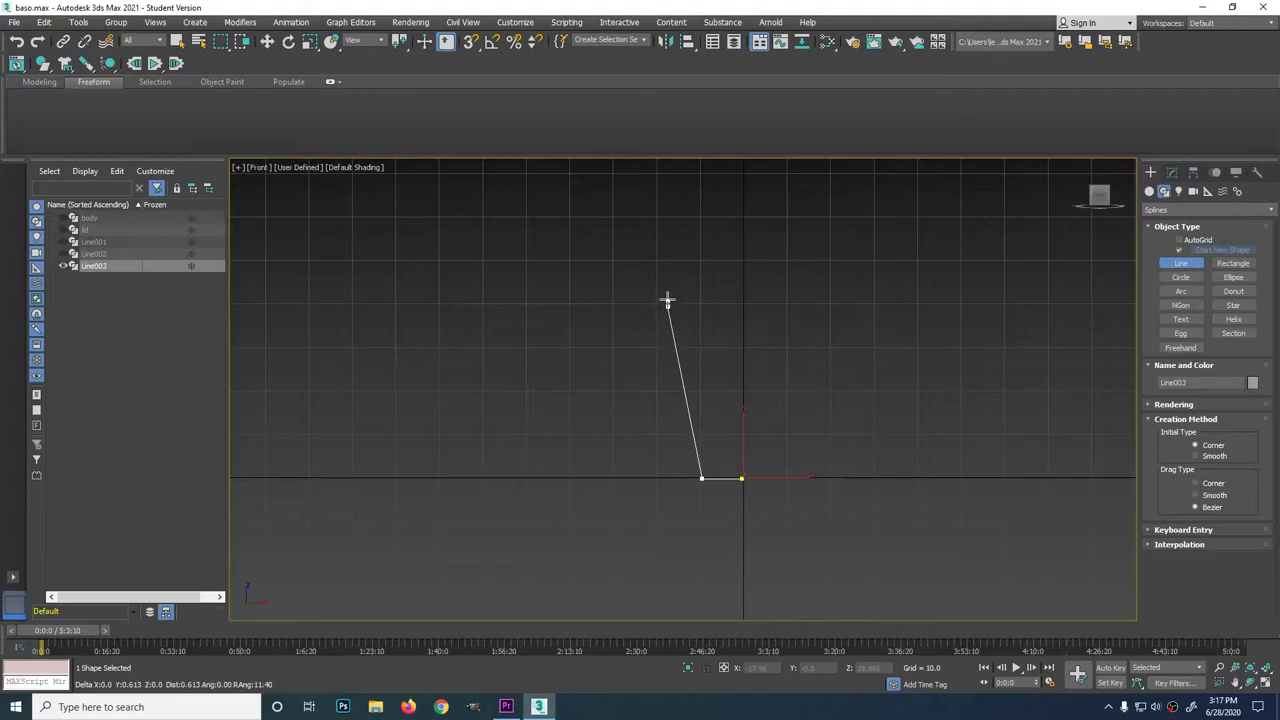
pyautogui.moveTo(668, 306); pyautogui.dragTo(667, 276)
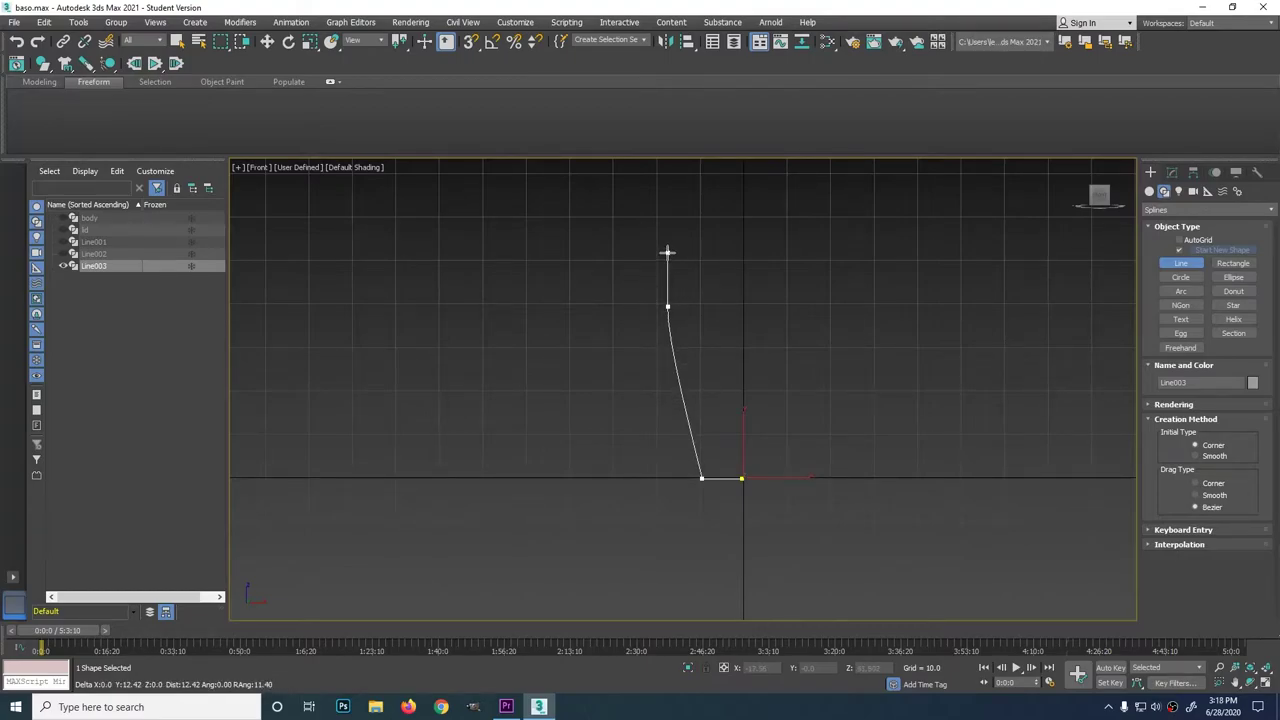
pyautogui.click(670, 254)
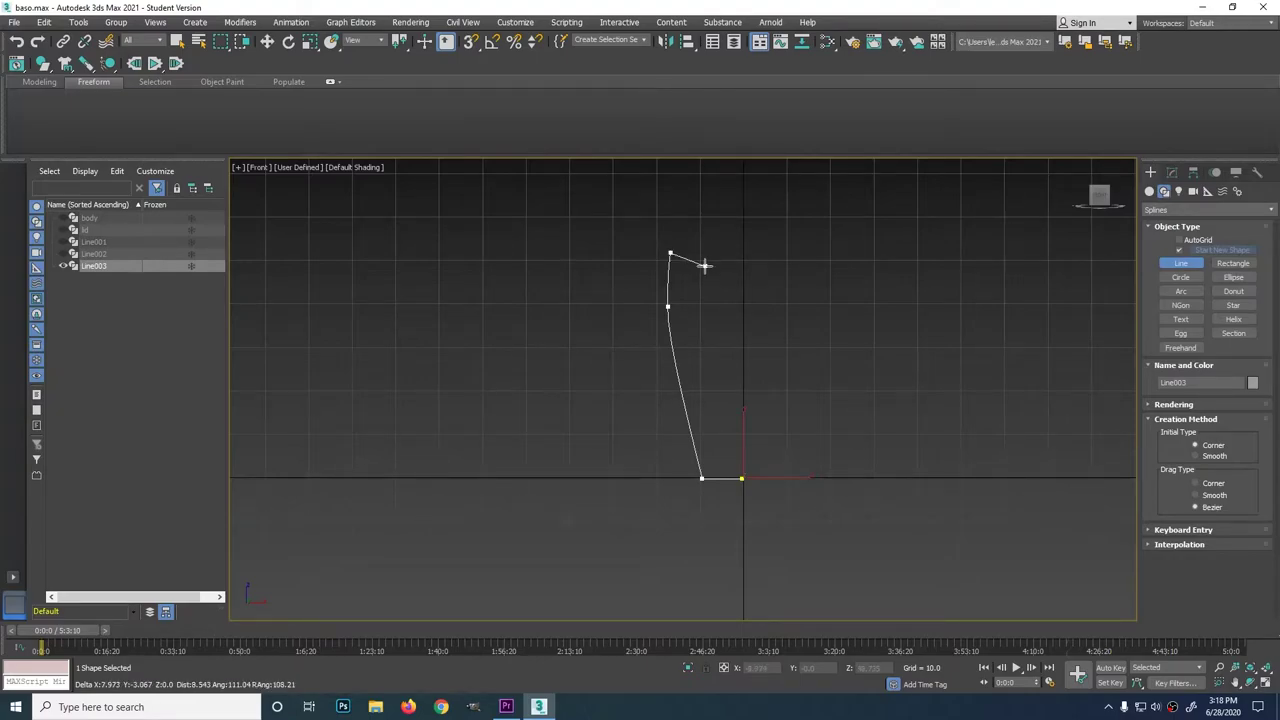
pyautogui.rightClick(703, 262)
pyautogui.click(267, 41)
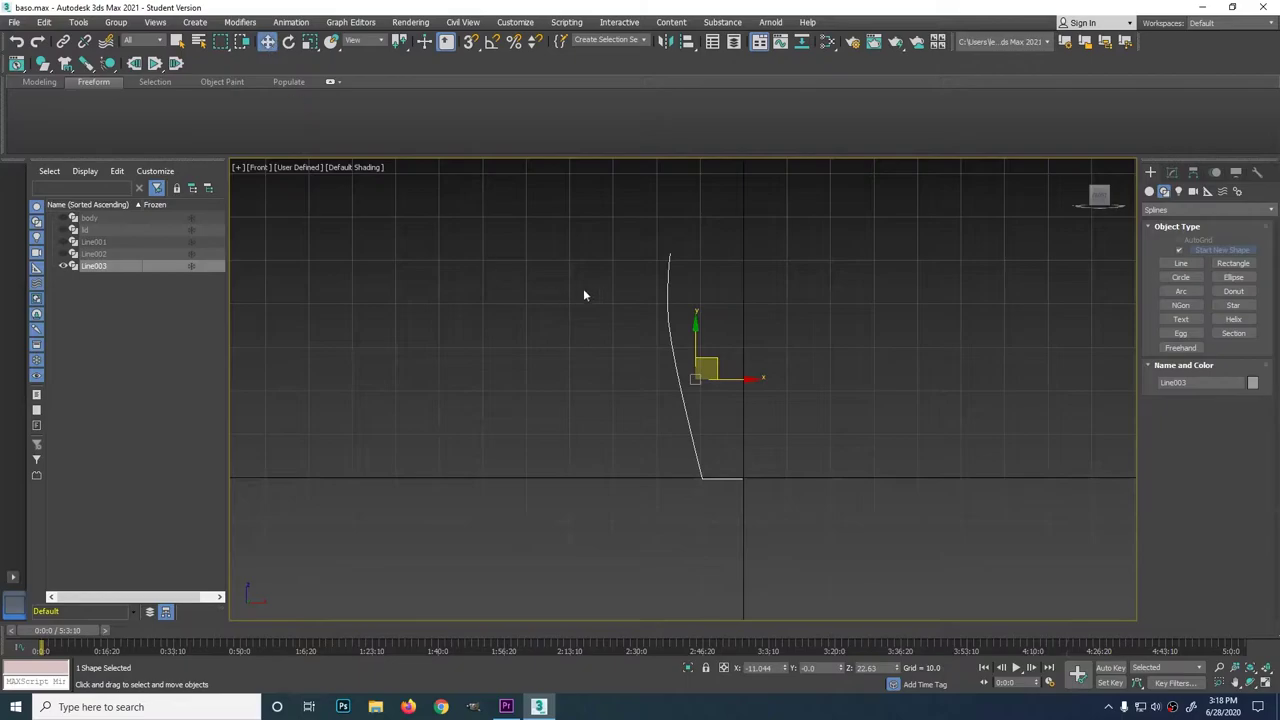
# Add a Lathe modifier to Line003 with Align set to Max.
pyautogui.click(1173, 174)
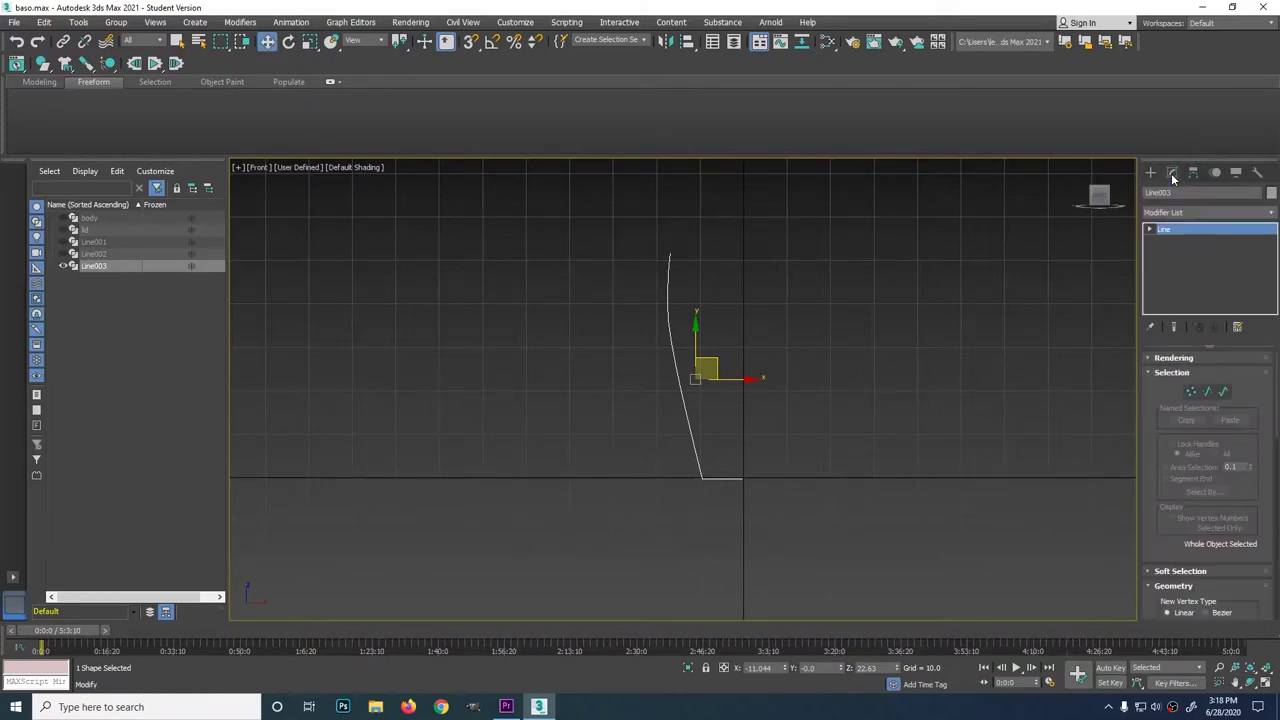
pyautogui.click(1275, 213)
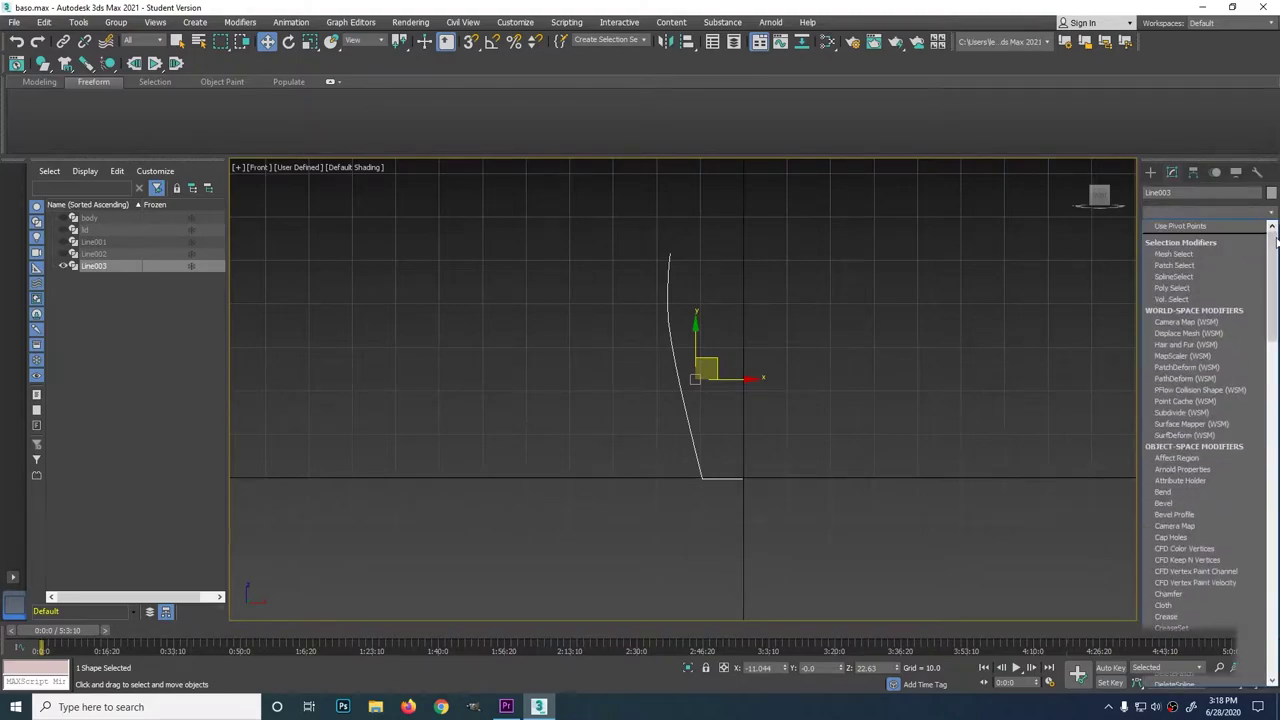
pyautogui.scroll(-8, 1172, 310)
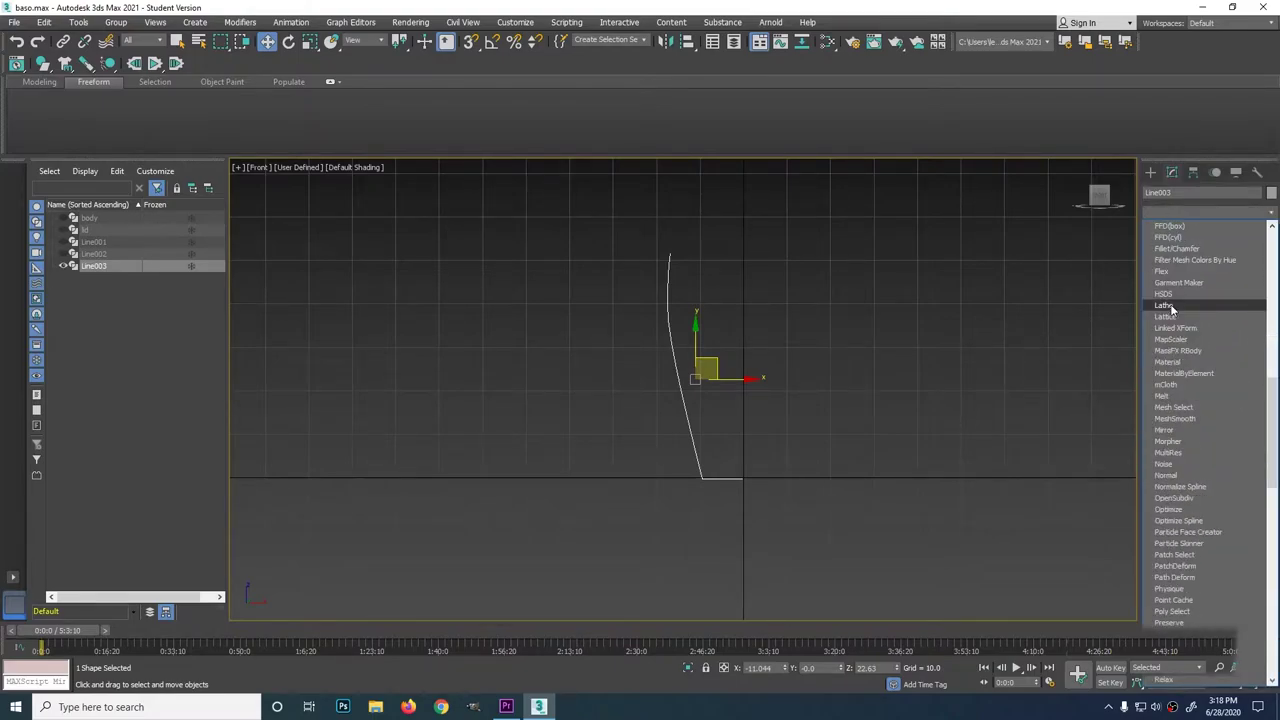
pyautogui.click(1166, 305)
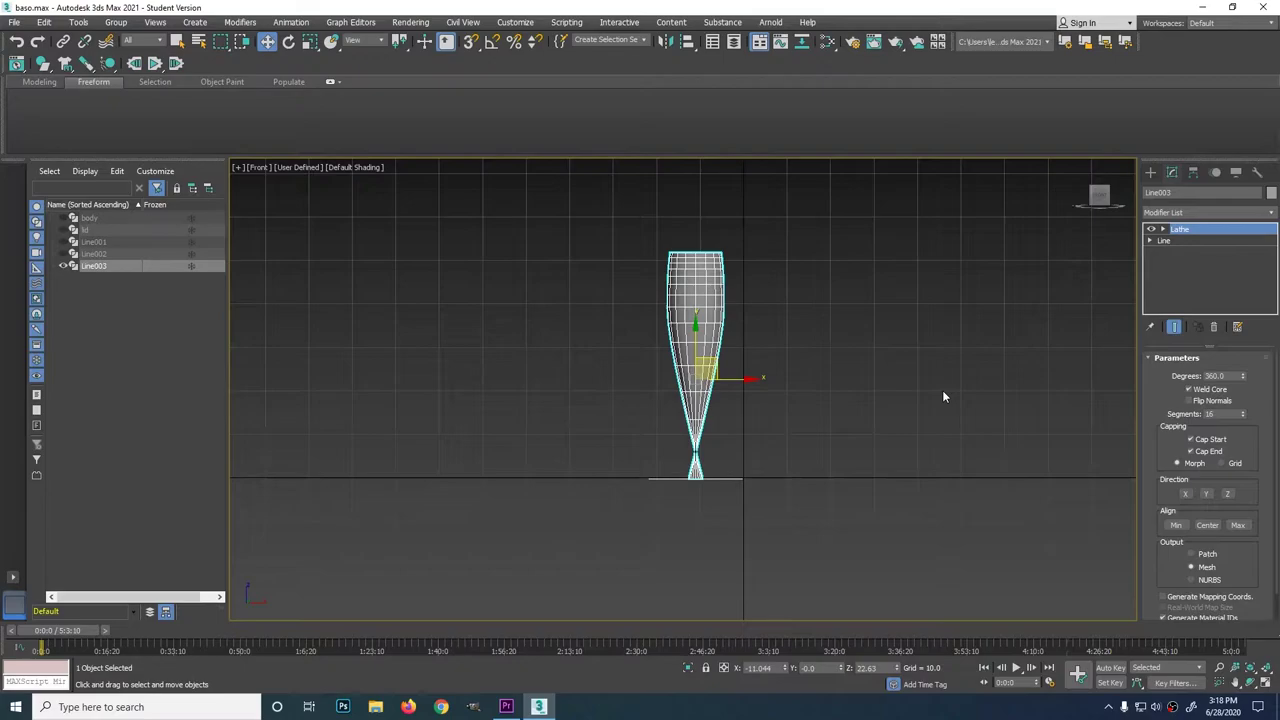
pyautogui.click(1239, 525)
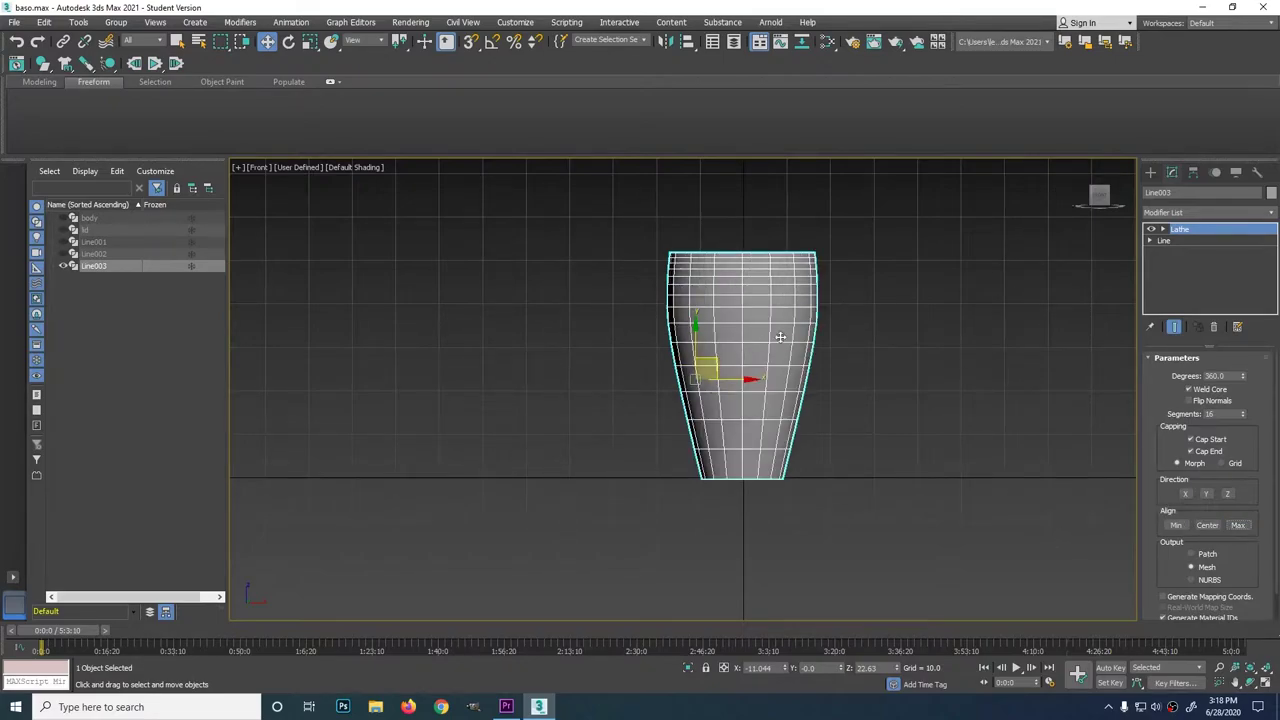
pyautogui.click(879, 342)
pyautogui.click(734, 315)
# Inspect the cup's base in the Perspective view and turn on Weld Core.
pyautogui.click(1264, 681)
pyautogui.rightClick(1101, 527)
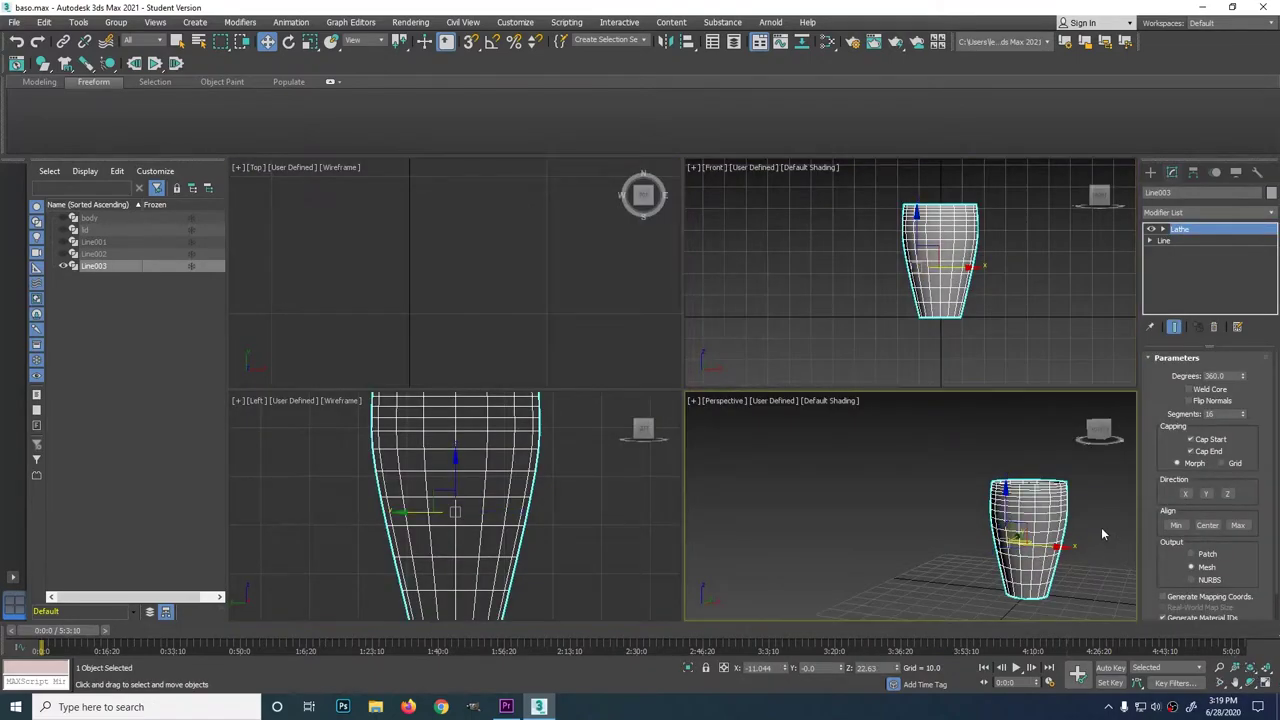
pyautogui.click(1235, 683)
pyautogui.moveTo(976, 525); pyautogui.dragTo(862, 488)
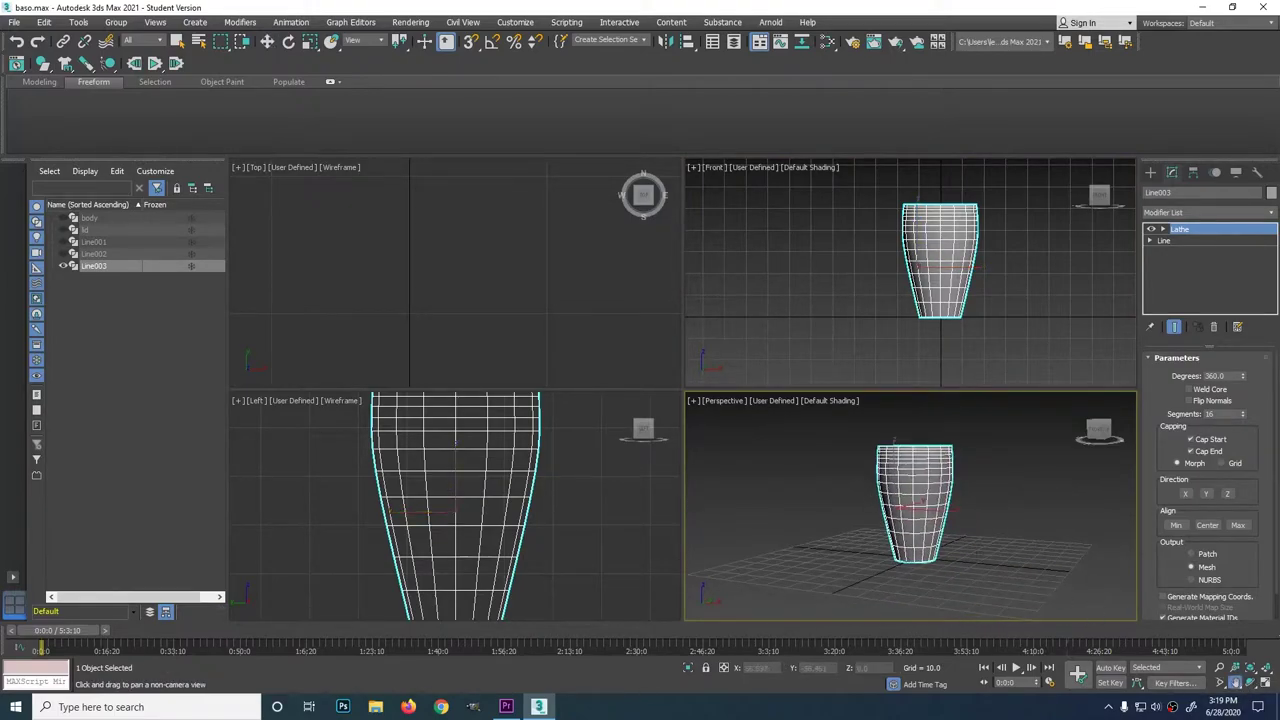
pyautogui.click(1266, 686)
pyautogui.click(1250, 683)
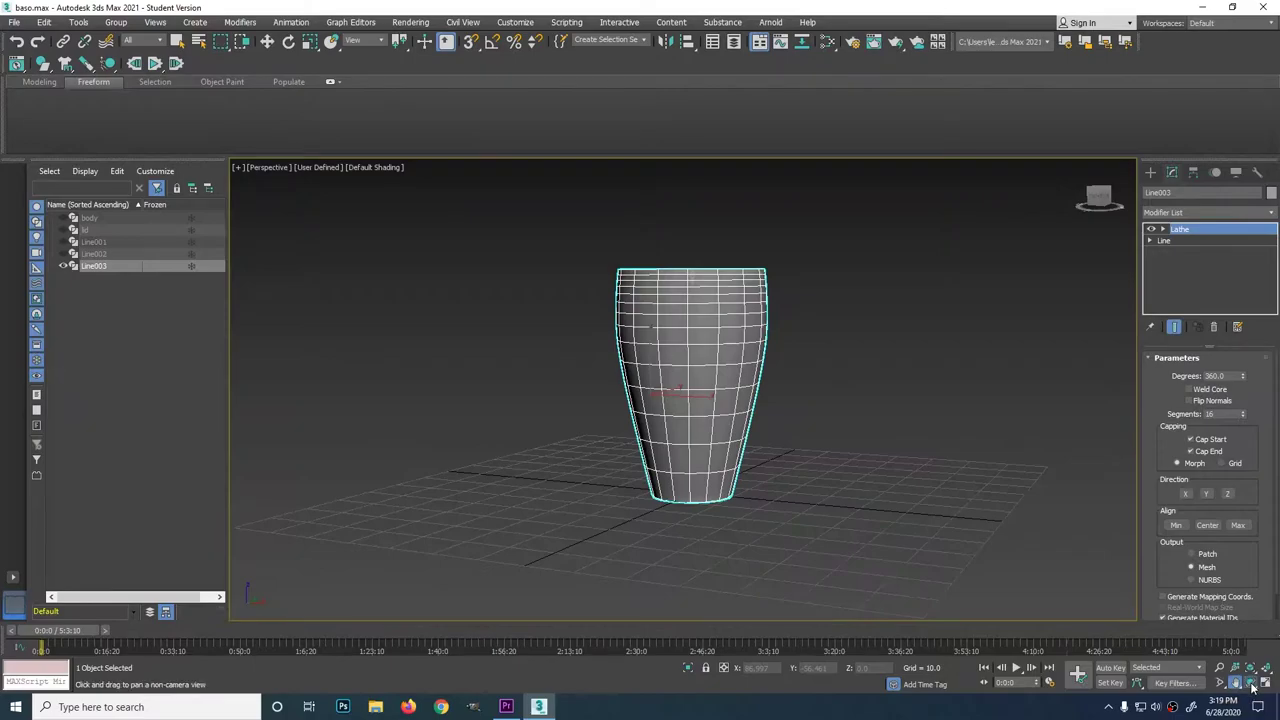
pyautogui.moveTo(705, 458); pyautogui.dragTo(693, 352)
pyautogui.moveTo(678, 297); pyautogui.dragTo(682, 322)
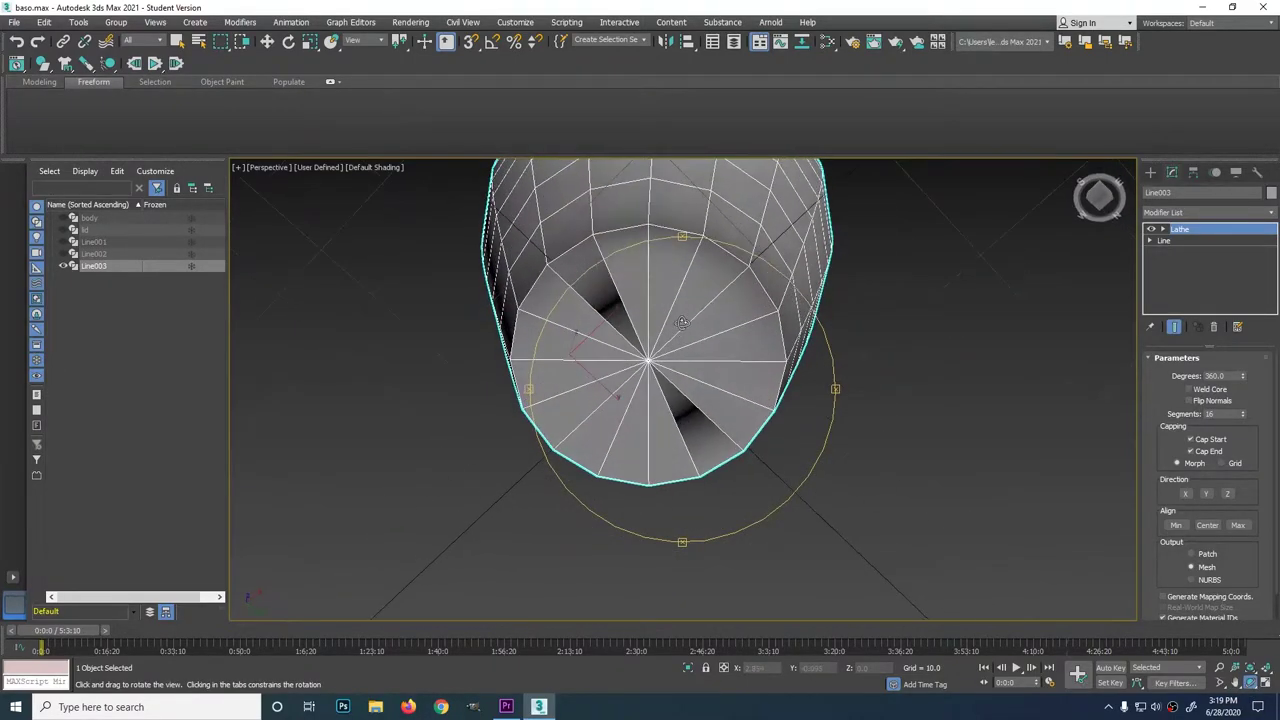
pyautogui.click(267, 41)
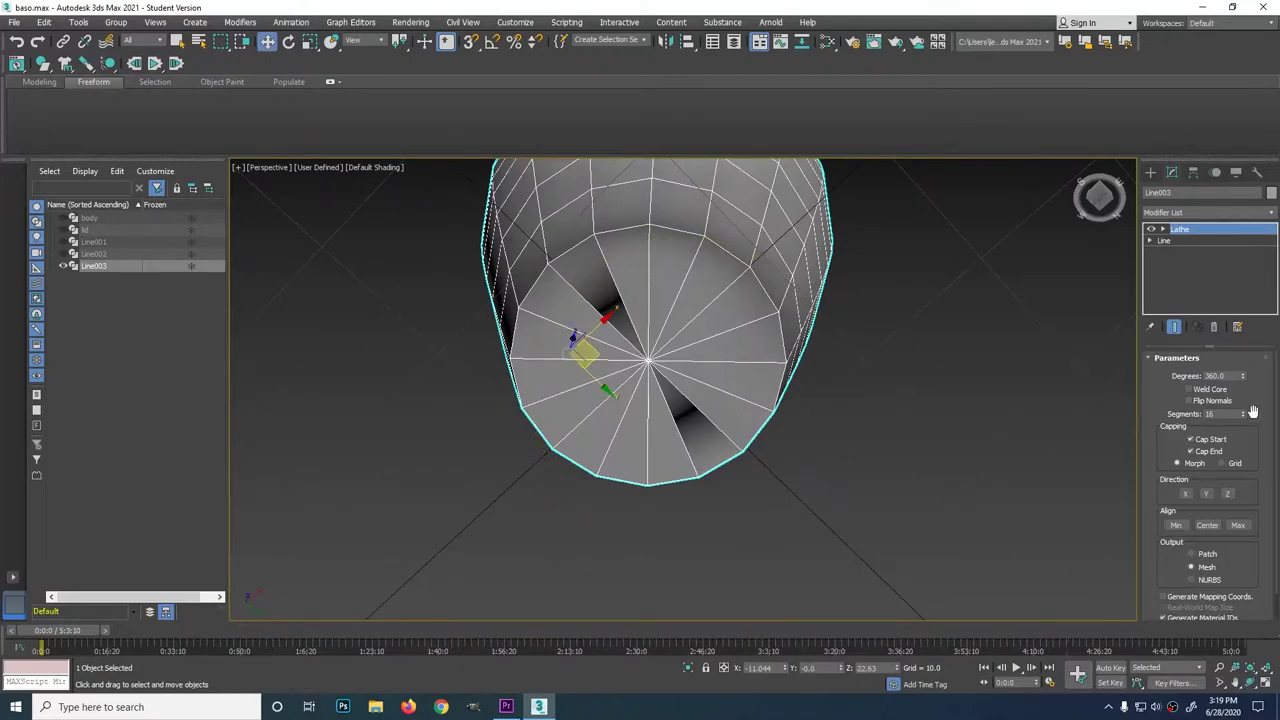
pyautogui.click(1189, 389)
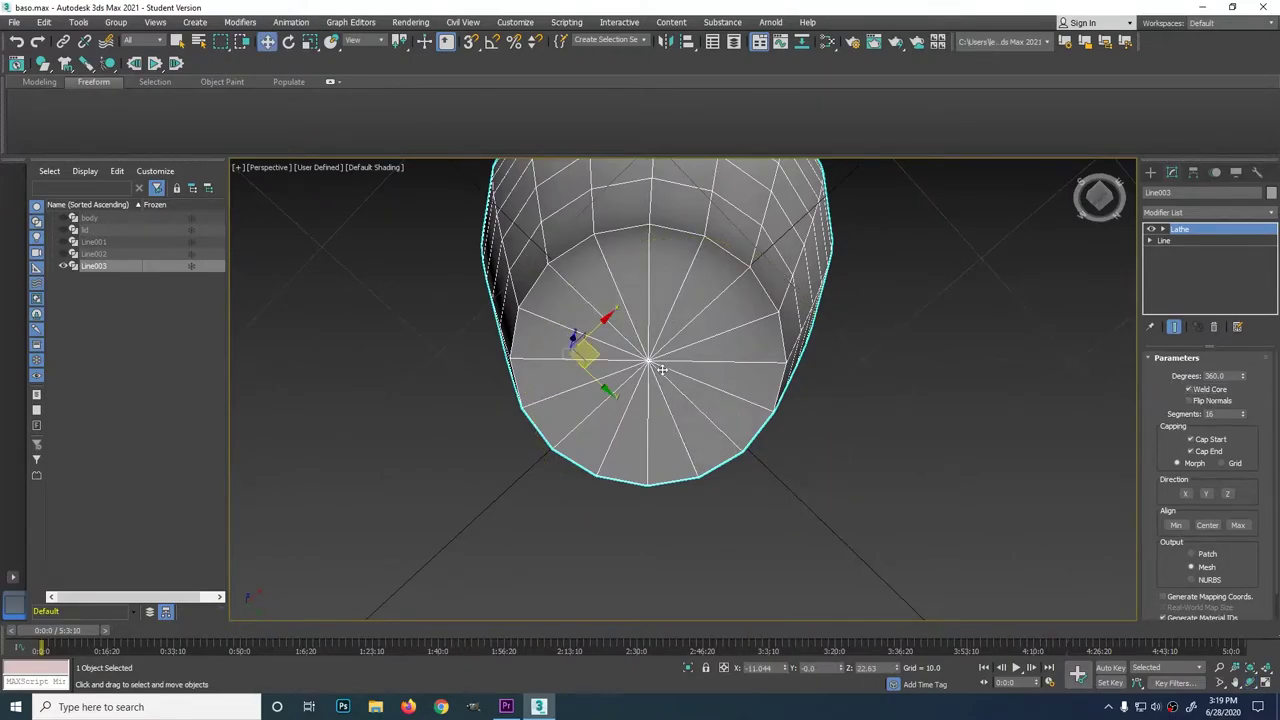
pyautogui.click(1252, 683)
pyautogui.moveTo(765, 362)
pyautogui.mouseDown()
pyautogui.moveTo(851, 478)
pyautogui.moveTo(981, 555)
pyautogui.mouseUp()
pyautogui.click(1079, 165)
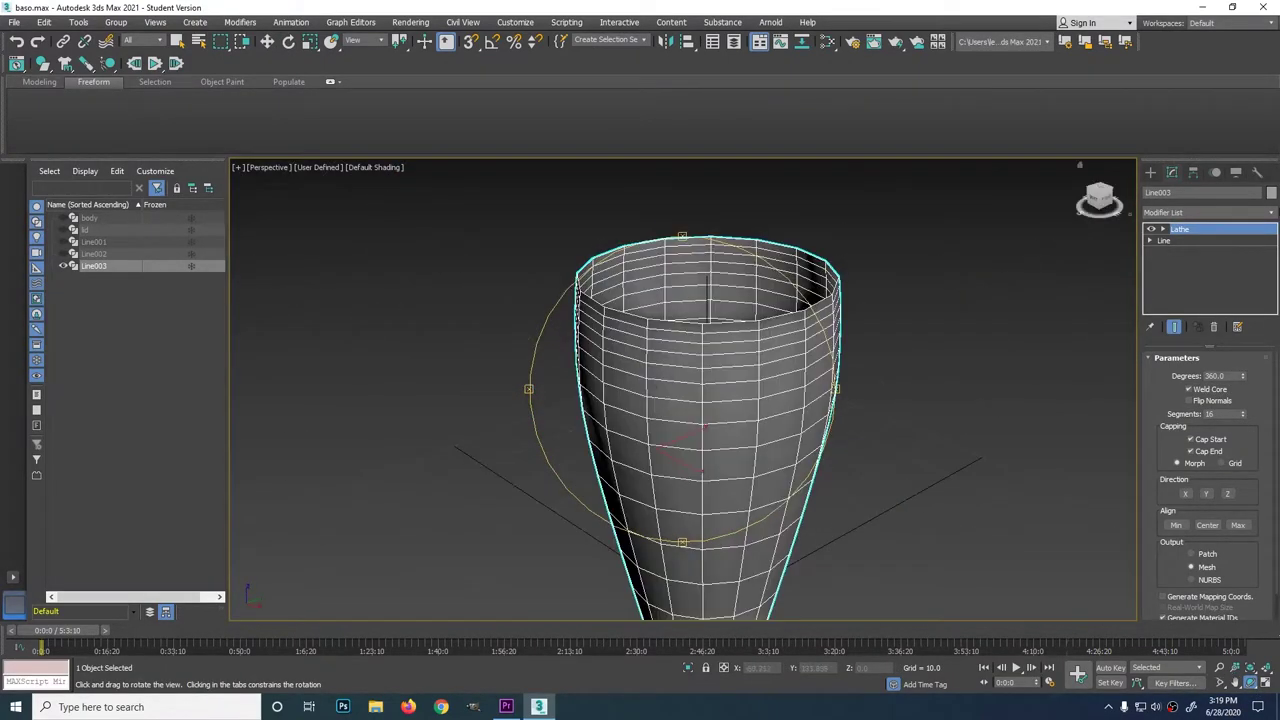
pyautogui.click(1276, 212)
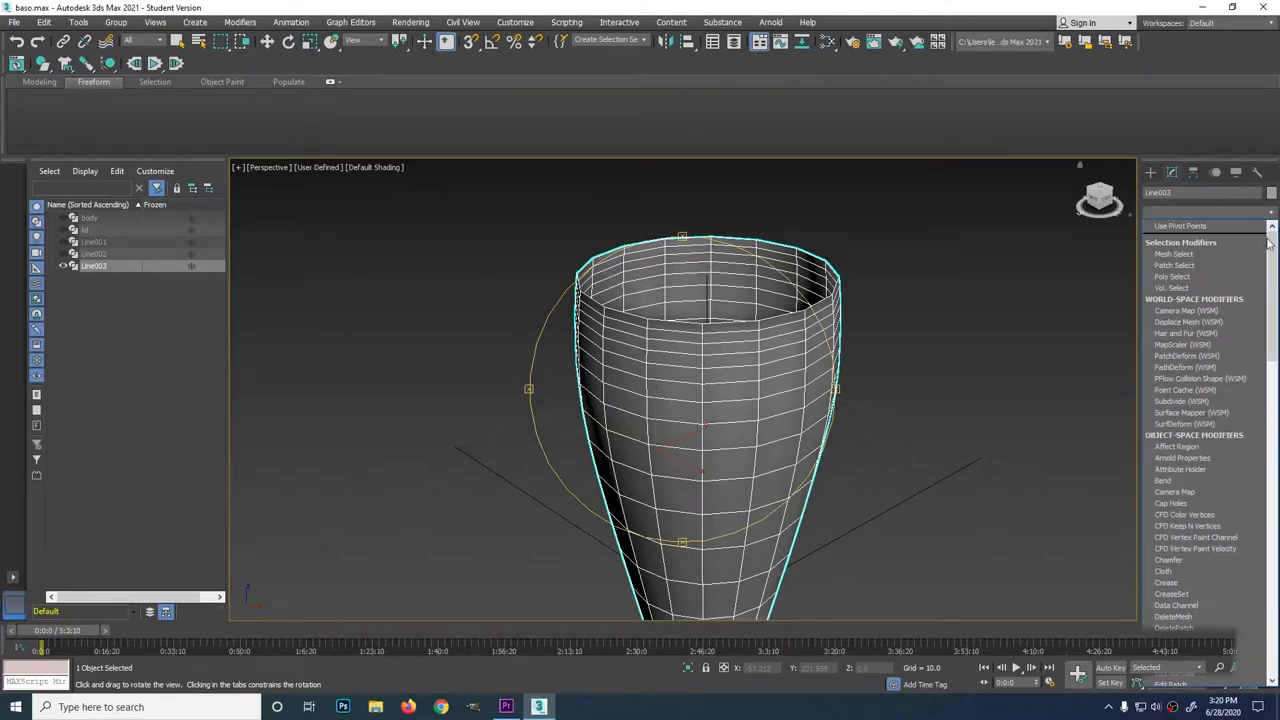
# Add a Shell modifier to give the lathed cup wall thickness.
pyautogui.click(1267, 376)
pyautogui.scroll(-4, 1267, 376)
pyautogui.click(1176, 500)
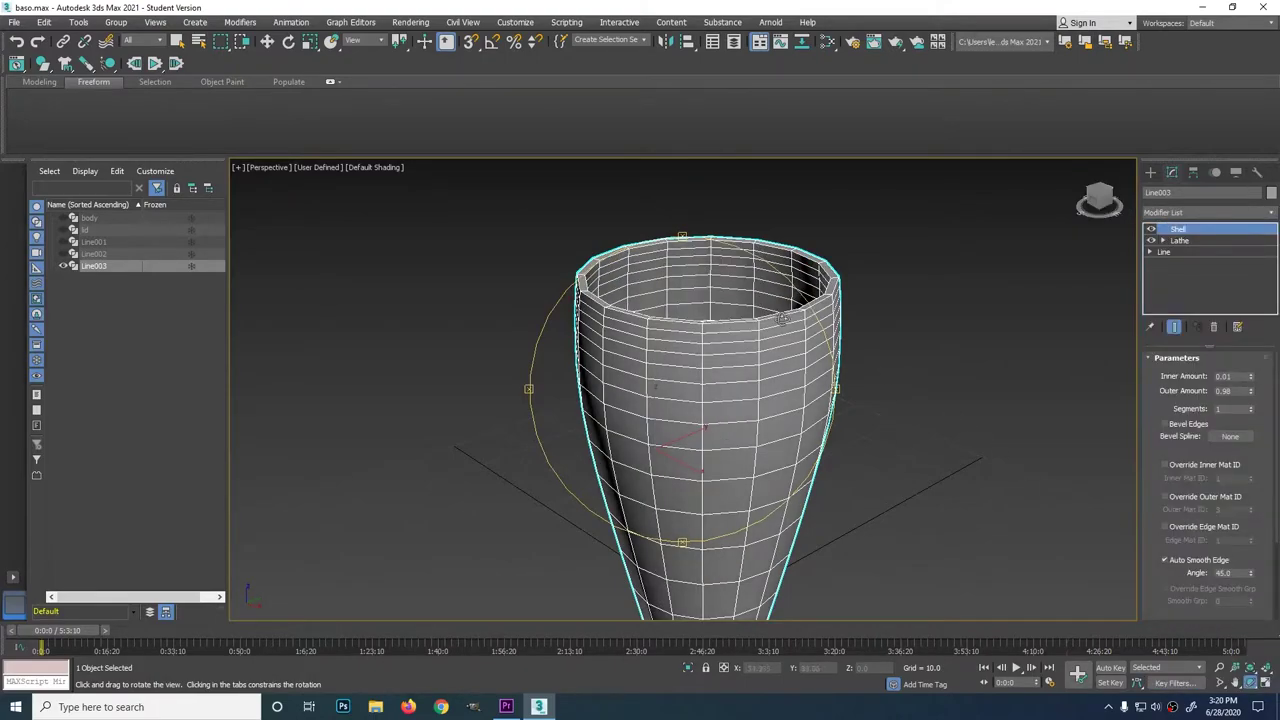
pyautogui.moveTo(783, 320)
pyautogui.mouseDown()
pyautogui.moveTo(774, 370)
pyautogui.moveTo(703, 385)
pyautogui.mouseUp()
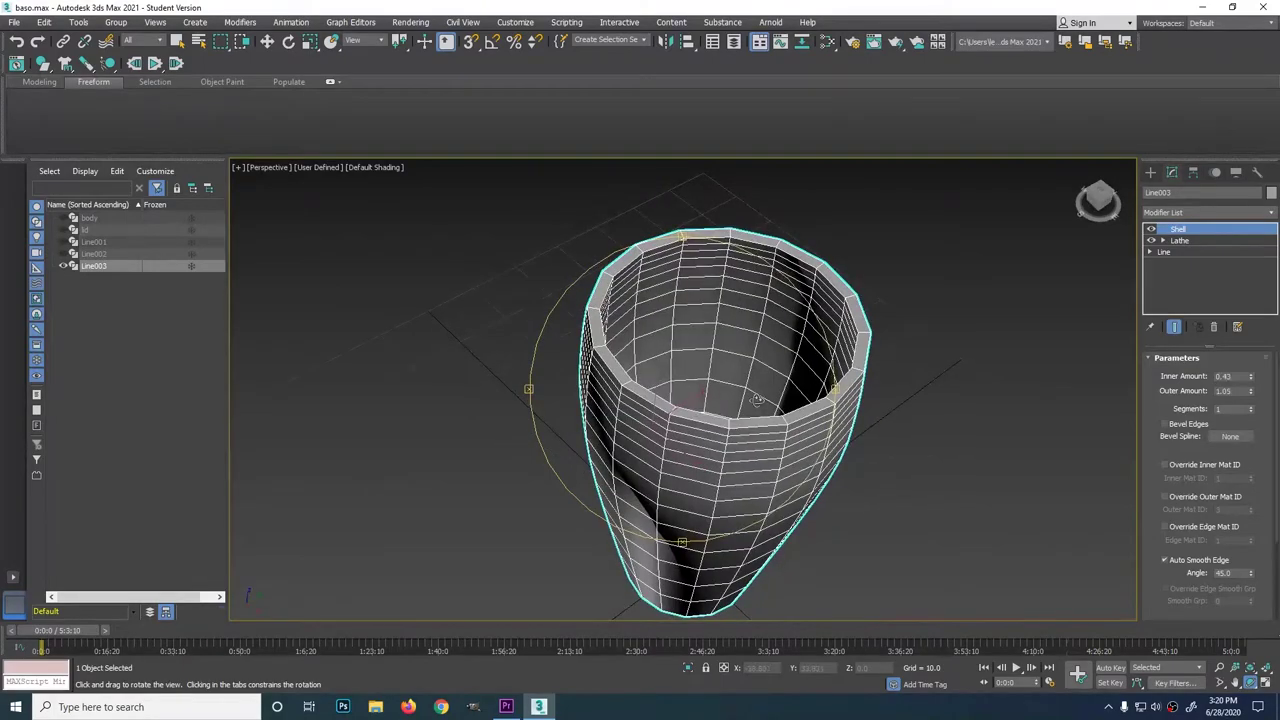
# Add TurboSmooth to the shelled cup and return to the four-viewport layout.
pyautogui.click(1268, 212)
pyautogui.scroll(-10, 1272, 440)
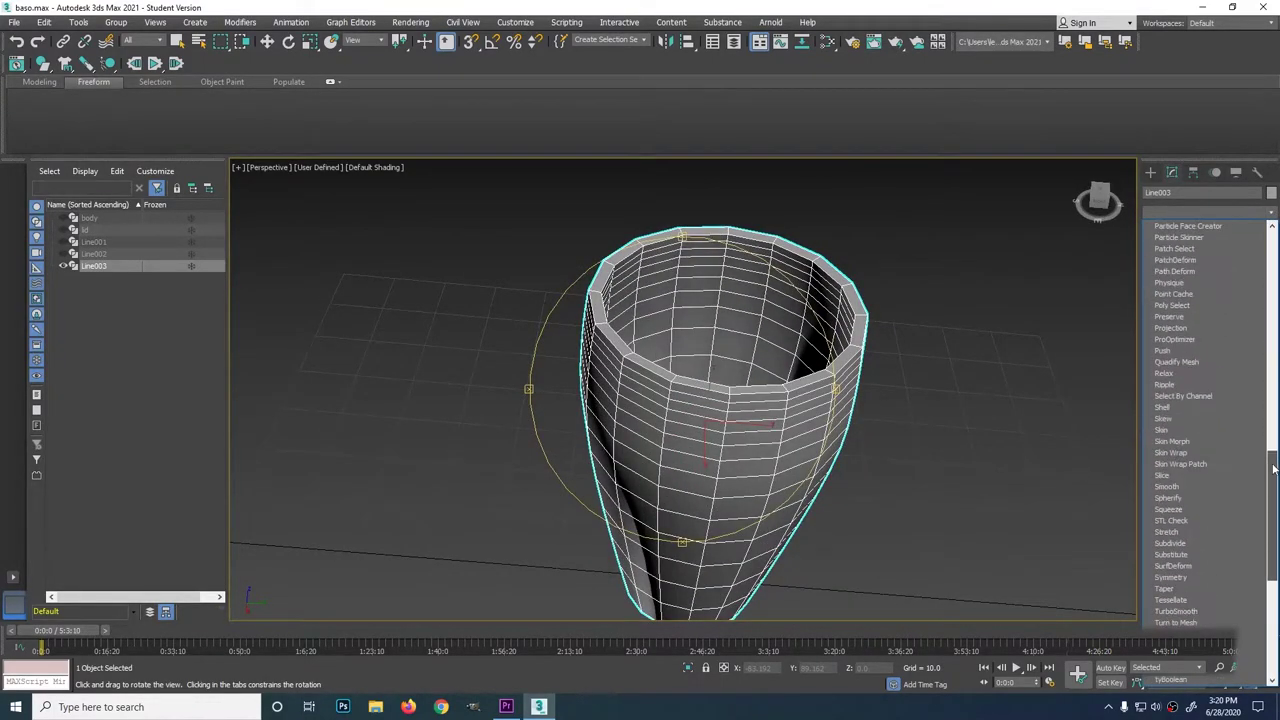
pyautogui.scroll(-2, 1272, 468)
pyautogui.click(1180, 543)
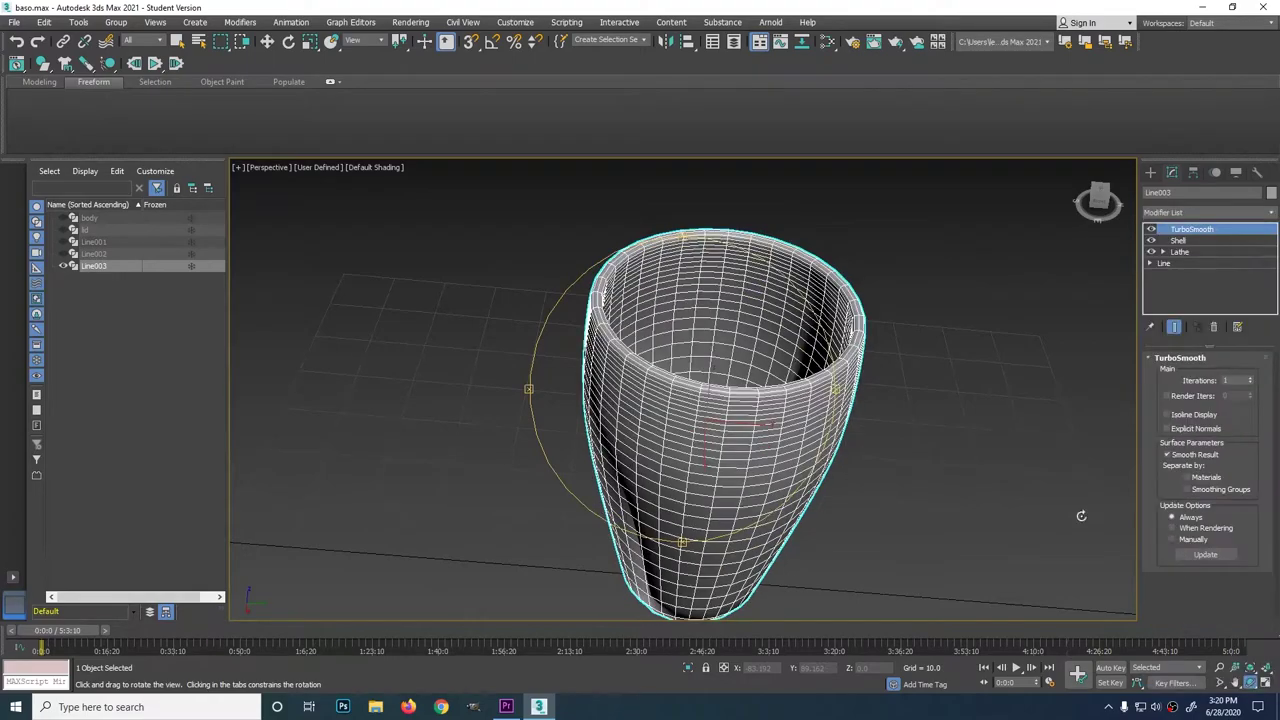
pyautogui.moveTo(774, 405); pyautogui.dragTo(740, 400)
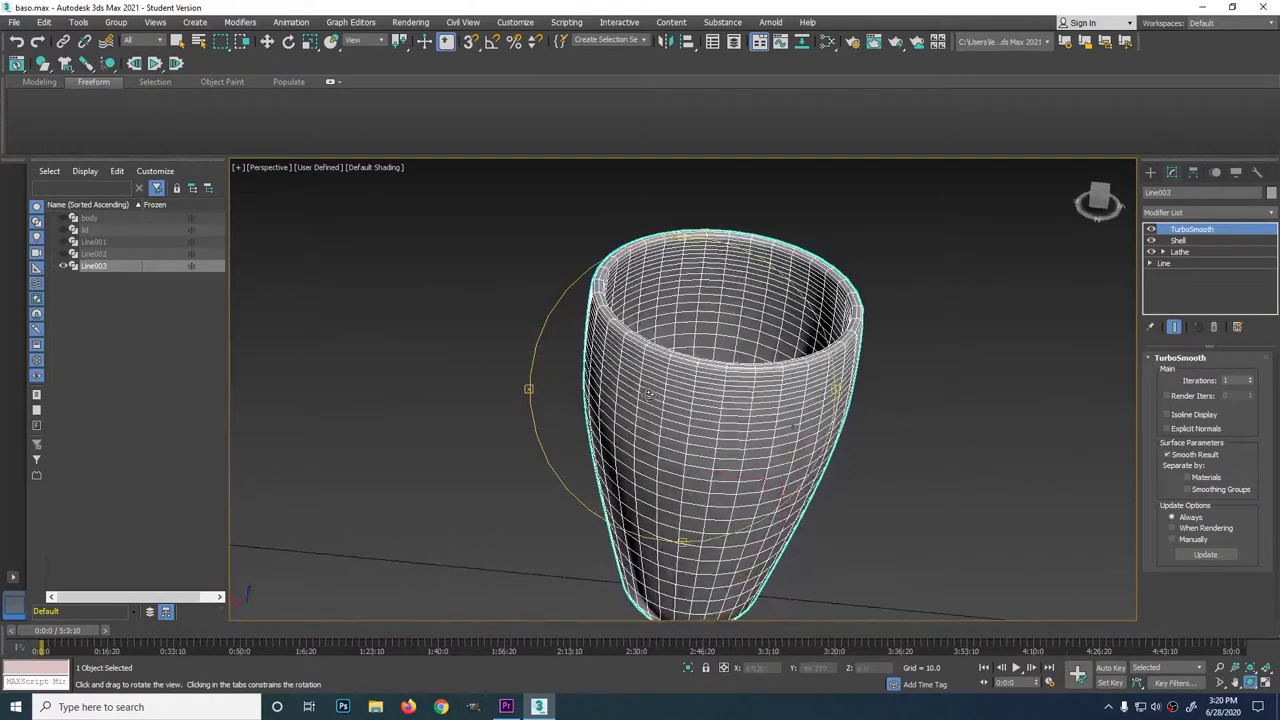
pyautogui.hotkey('alt', 'w')
# Delete TurboSmooth from the stack and maximize the Left view.
pyautogui.click(1214, 328)
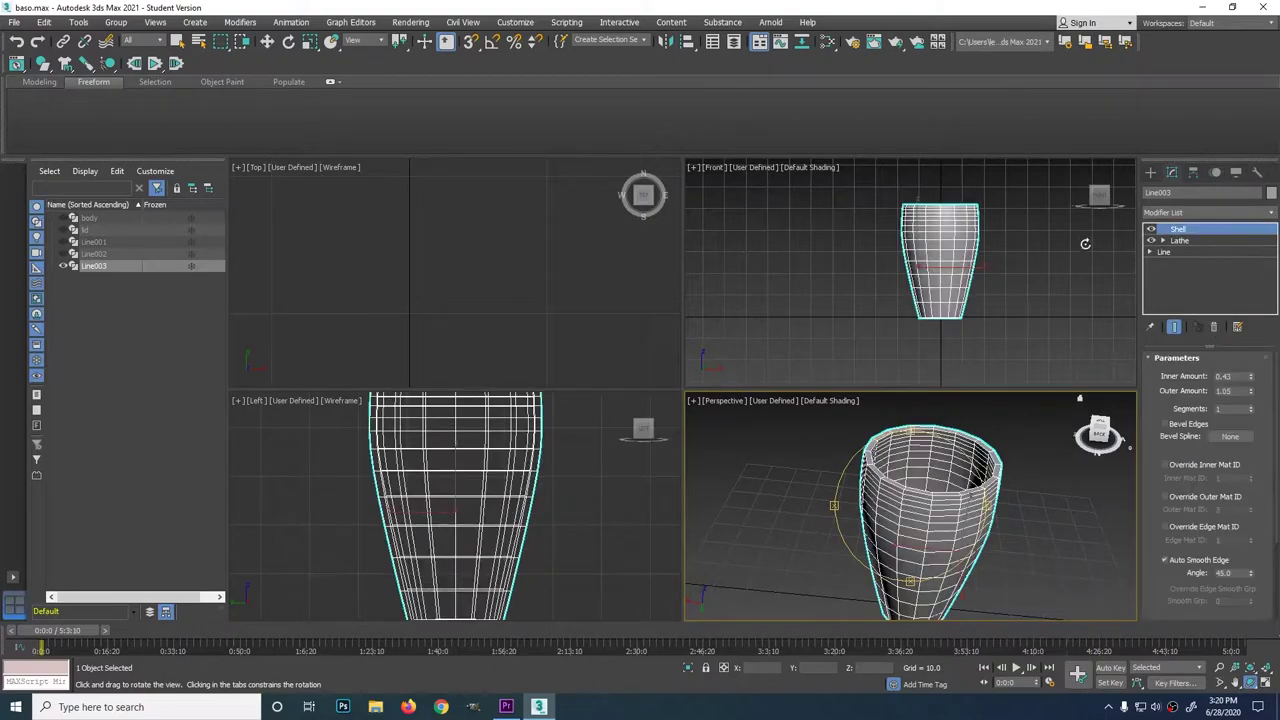
pyautogui.click(1235, 681)
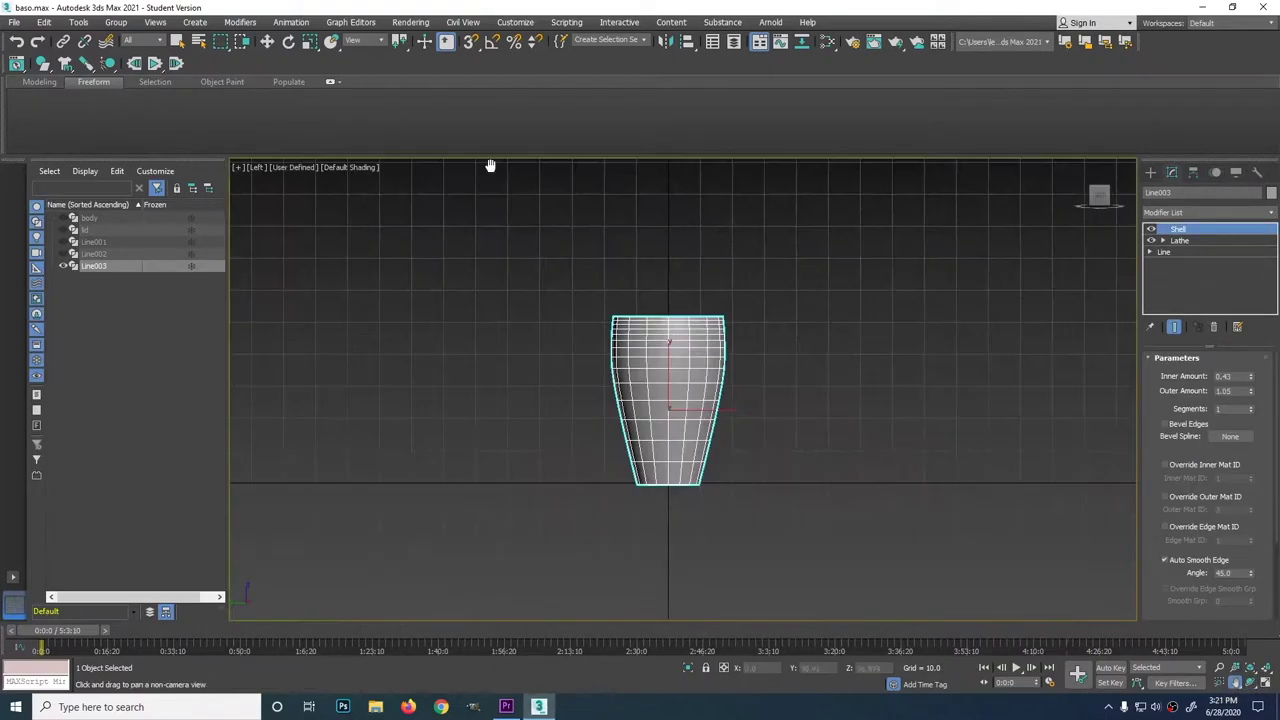
pyautogui.hotkey('alt', 'w')
pyautogui.press('l')
pyautogui.click(268, 43)
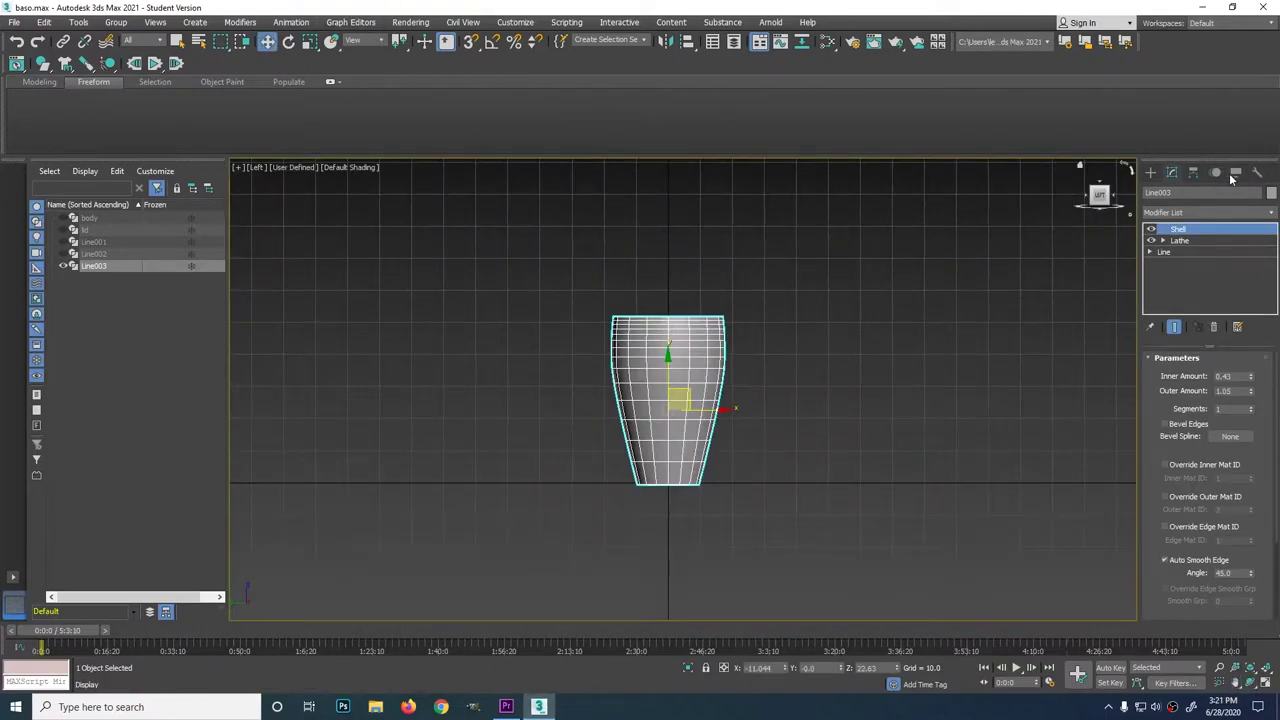
# Draw a four-point lid profile line above the cup toward its centre line.
pyautogui.click(1150, 172)
pyautogui.click(1181, 263)
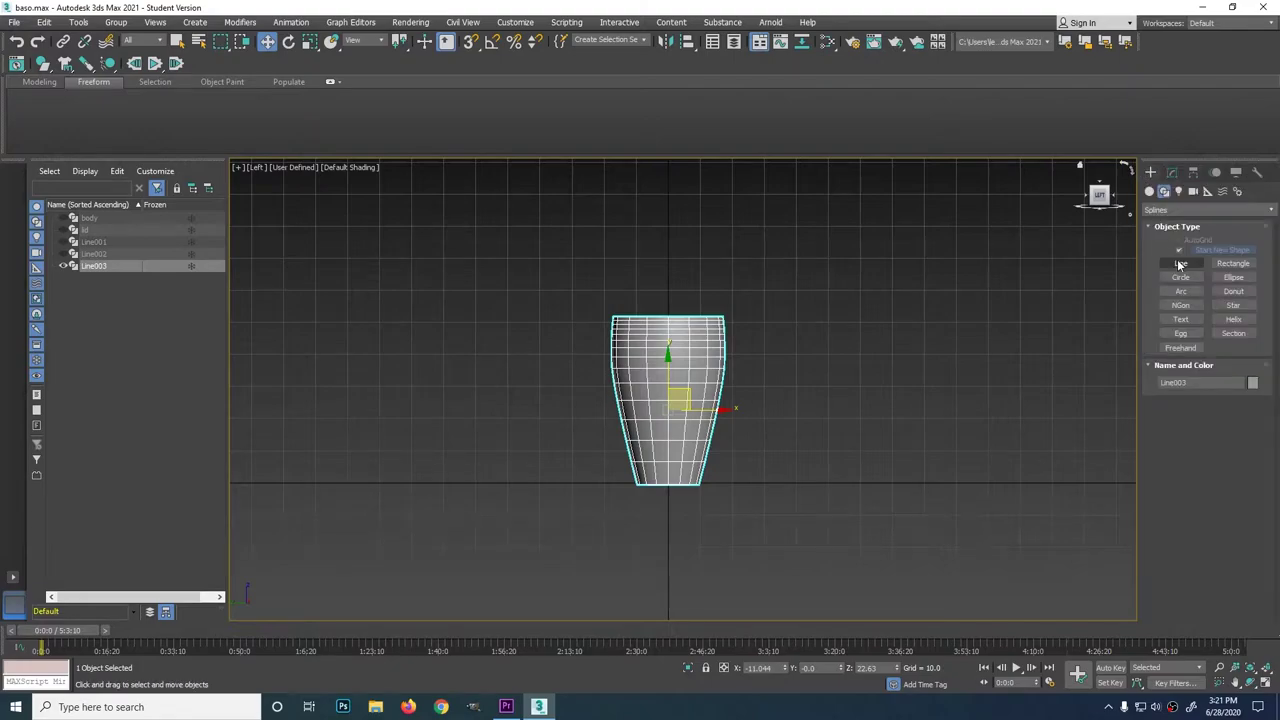
pyautogui.click(601, 322)
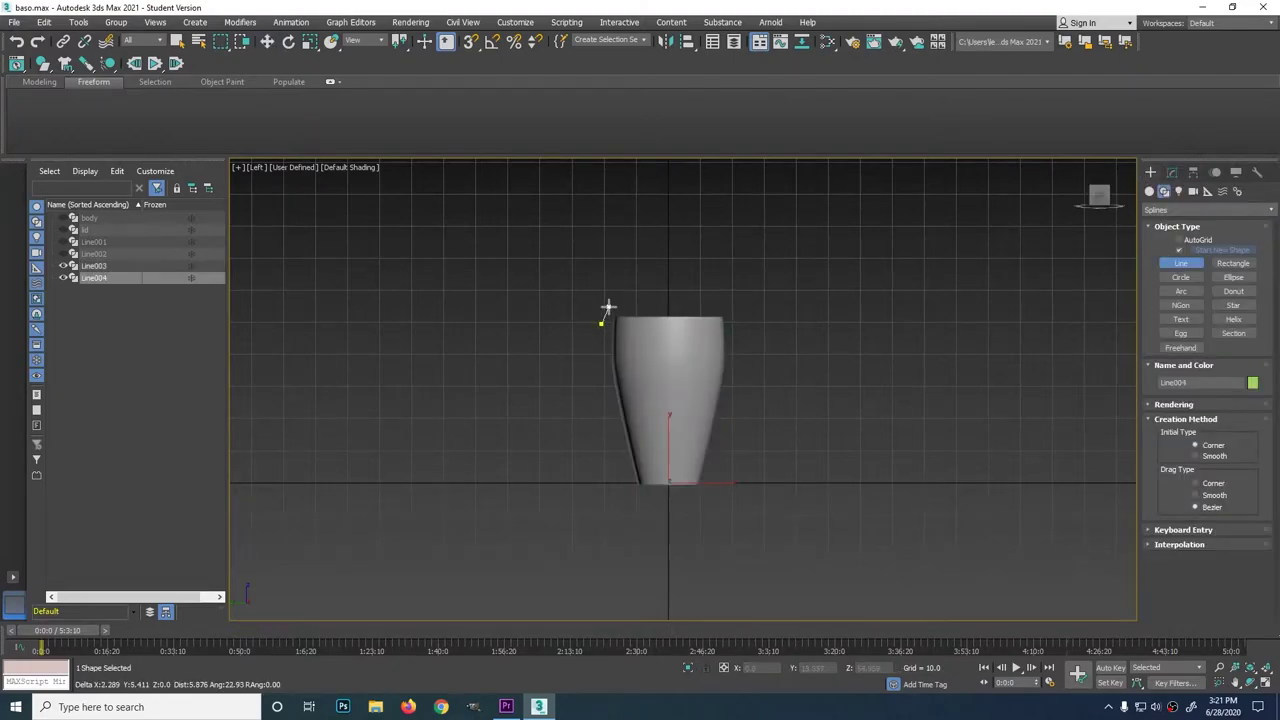
pyautogui.click(608, 306)
pyautogui.click(630, 291)
pyautogui.click(670, 289)
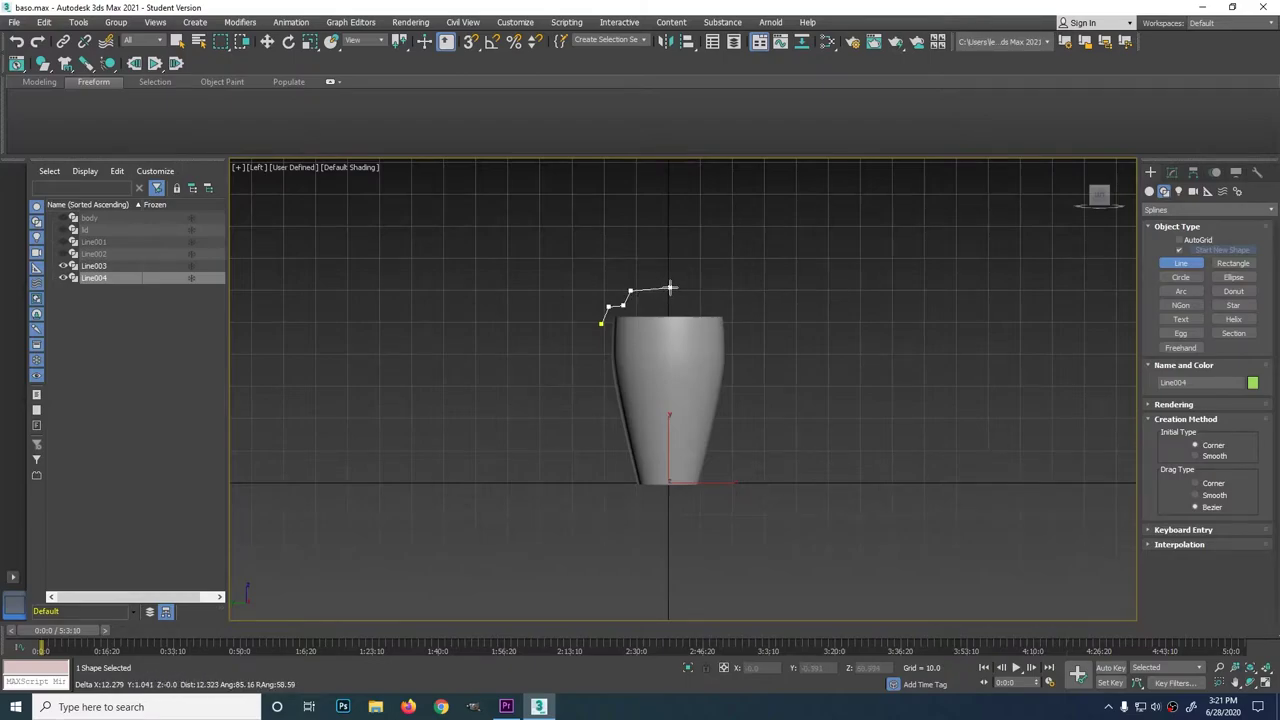
pyautogui.rightClick(709, 277)
pyautogui.click(1172, 172)
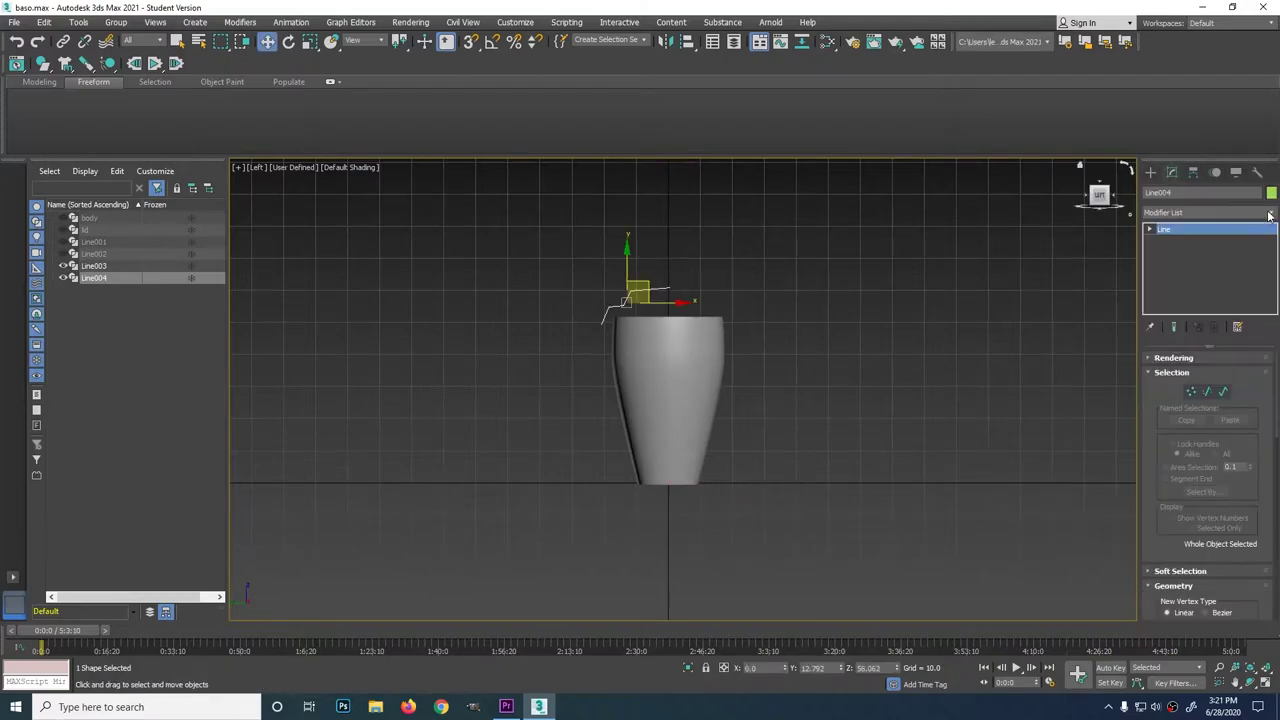
# Lathe the lid profile with Align Max and move the lid onto the cup's rim.
pyautogui.click(1265, 212)
pyautogui.scroll(-1, 1210, 450)
pyautogui.click(1164, 532)
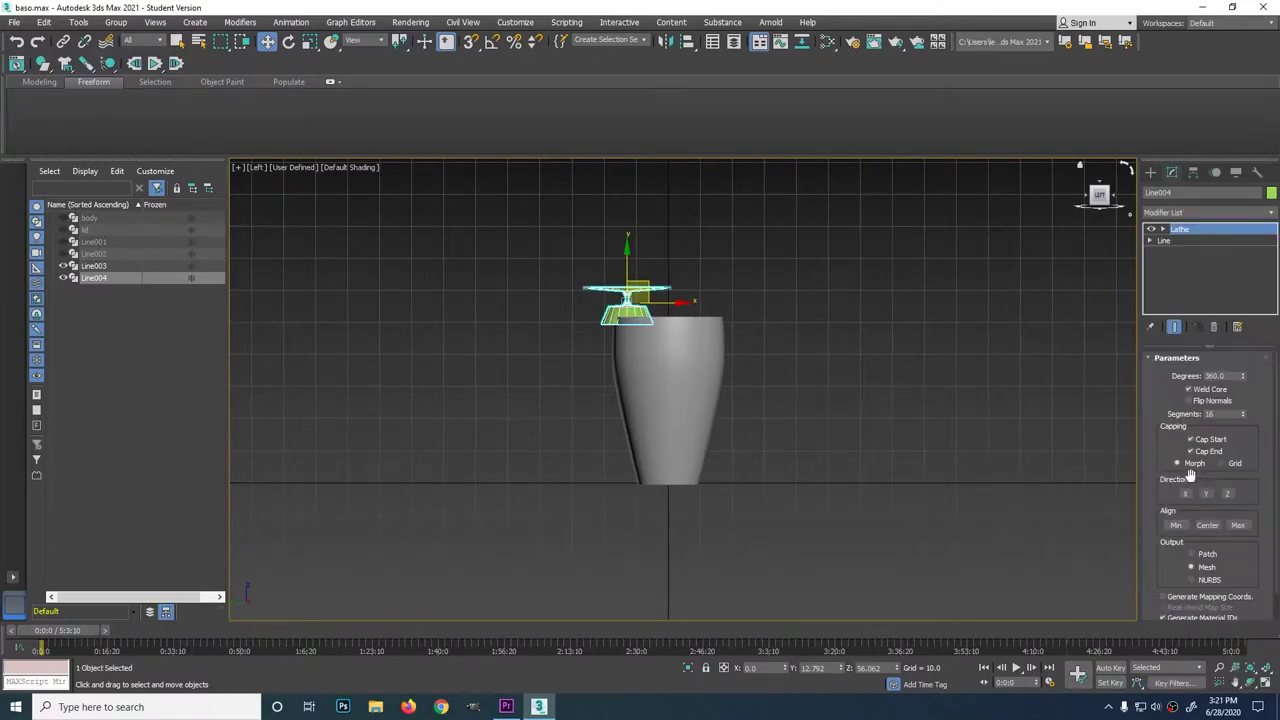
pyautogui.click(1240, 526)
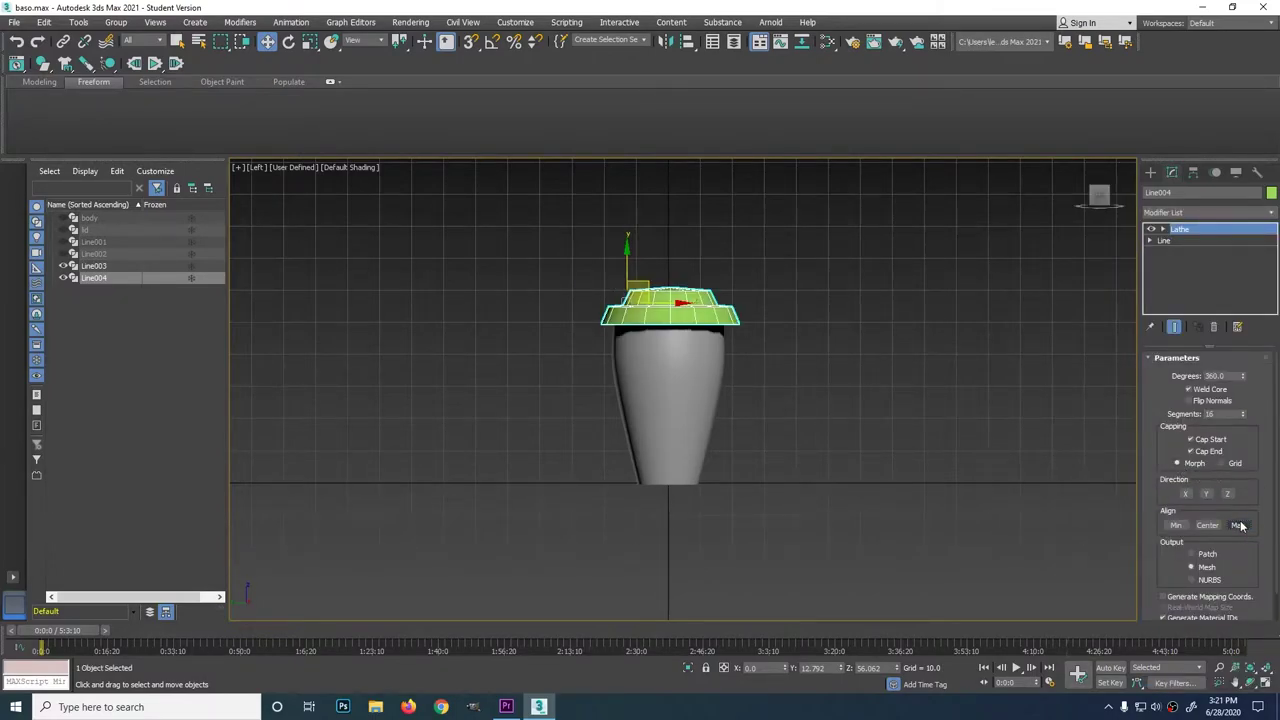
pyautogui.rightClick(623, 268)
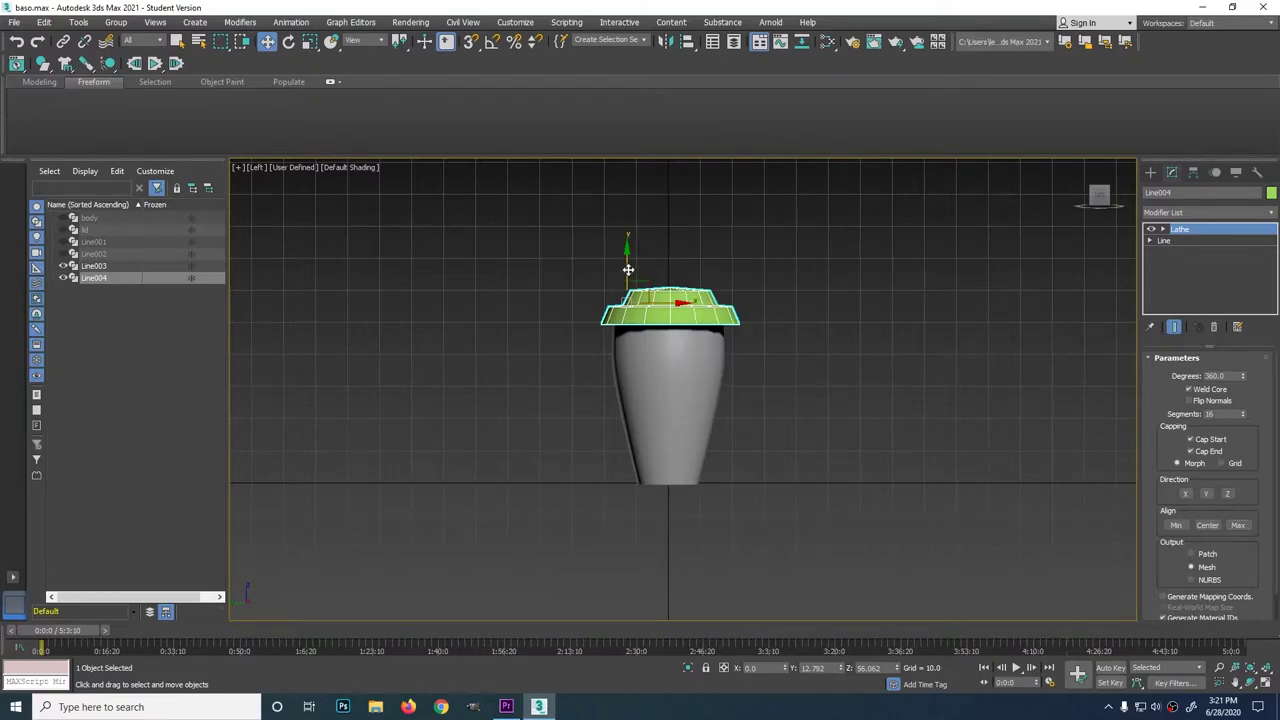
pyautogui.moveTo(628, 270); pyautogui.dragTo(621, 263)
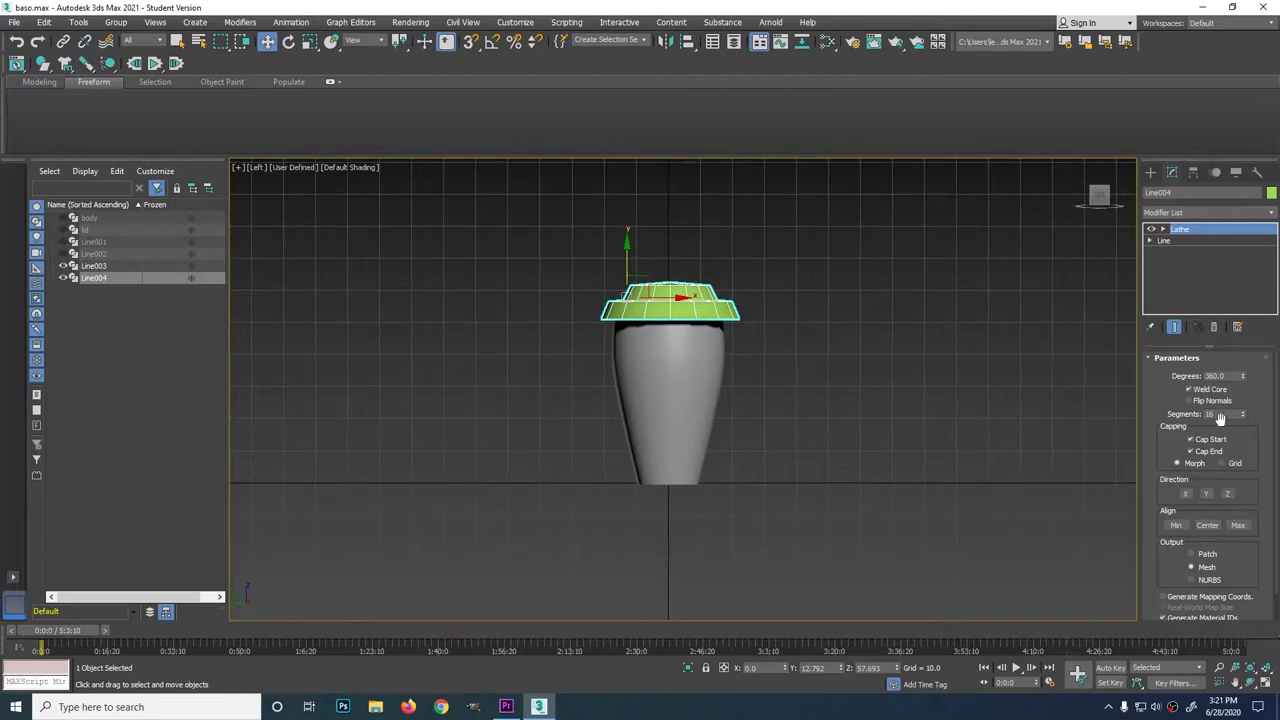
# Hide Line003 and Line004 and unhide the original yellow body and red lid.
pyautogui.moveTo(543, 214); pyautogui.dragTo(824, 587)
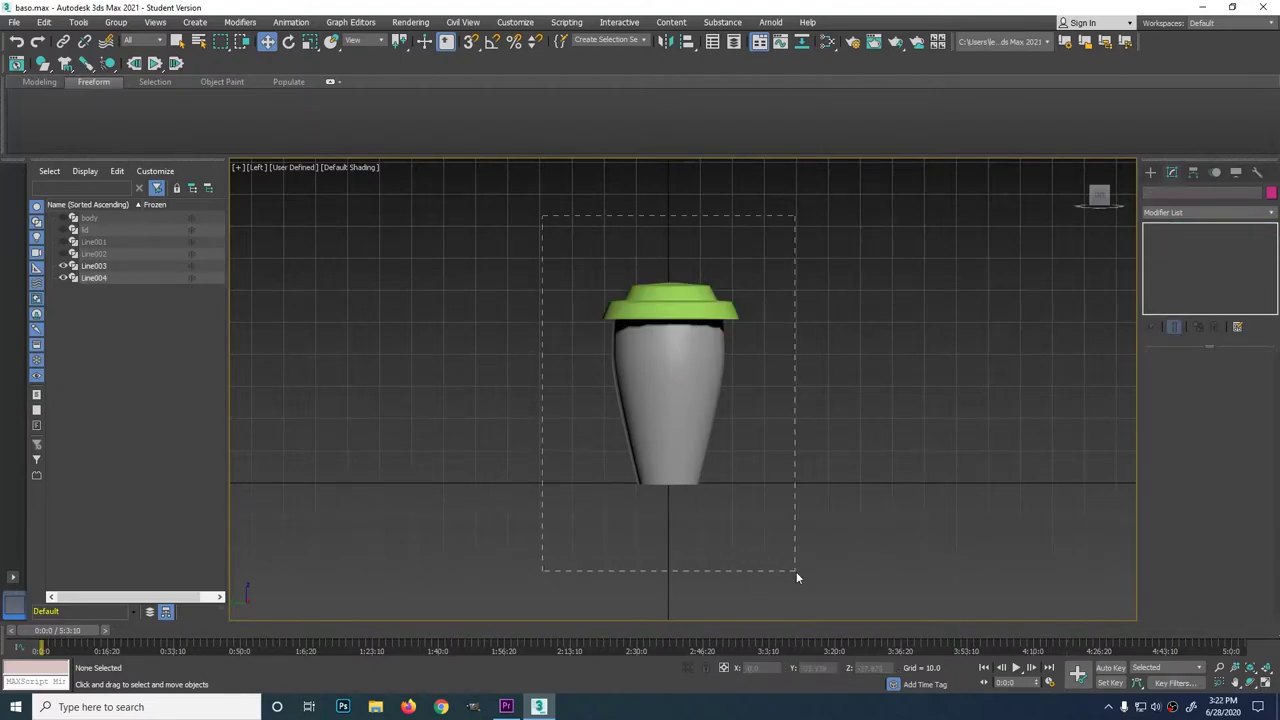
pyautogui.click(812, 348)
pyautogui.moveTo(578, 249); pyautogui.dragTo(845, 608)
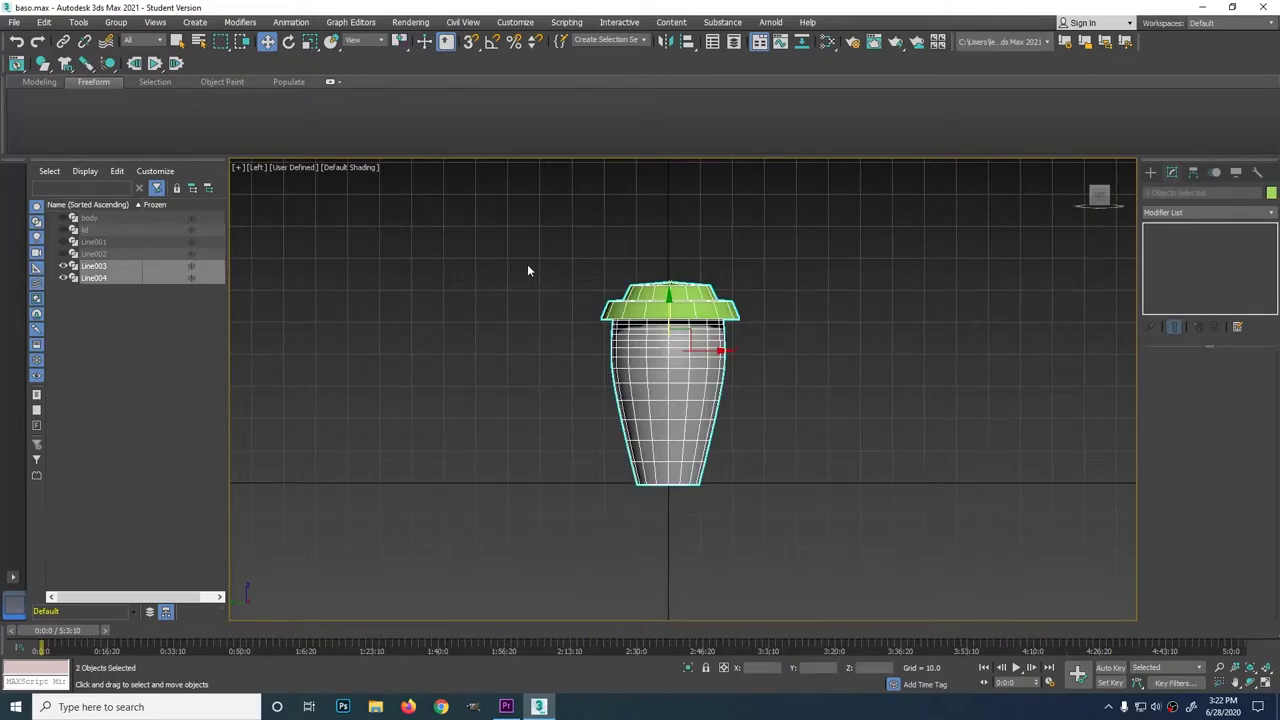
pyautogui.click(62, 268)
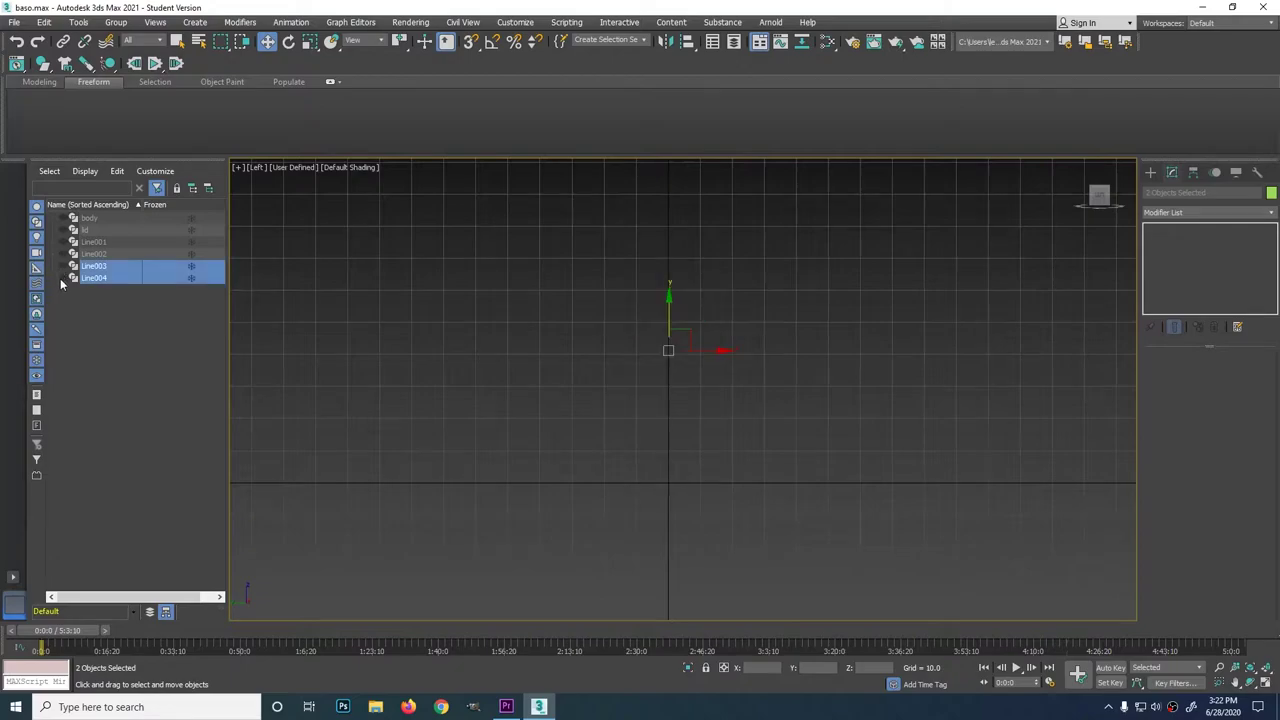
pyautogui.click(64, 219)
pyautogui.click(63, 231)
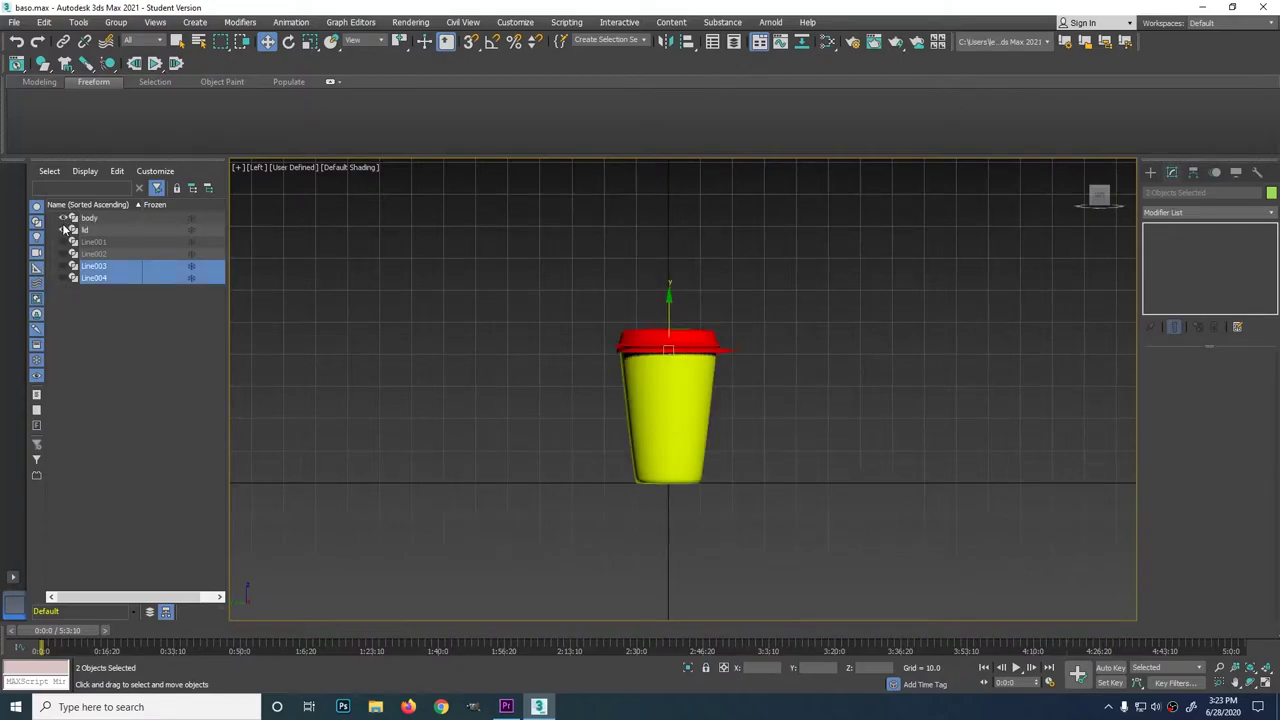
# Export the selected body and lid as OBJ, overwriting cup.obj.
pyautogui.moveTo(761, 543); pyautogui.dragTo(771, 527)
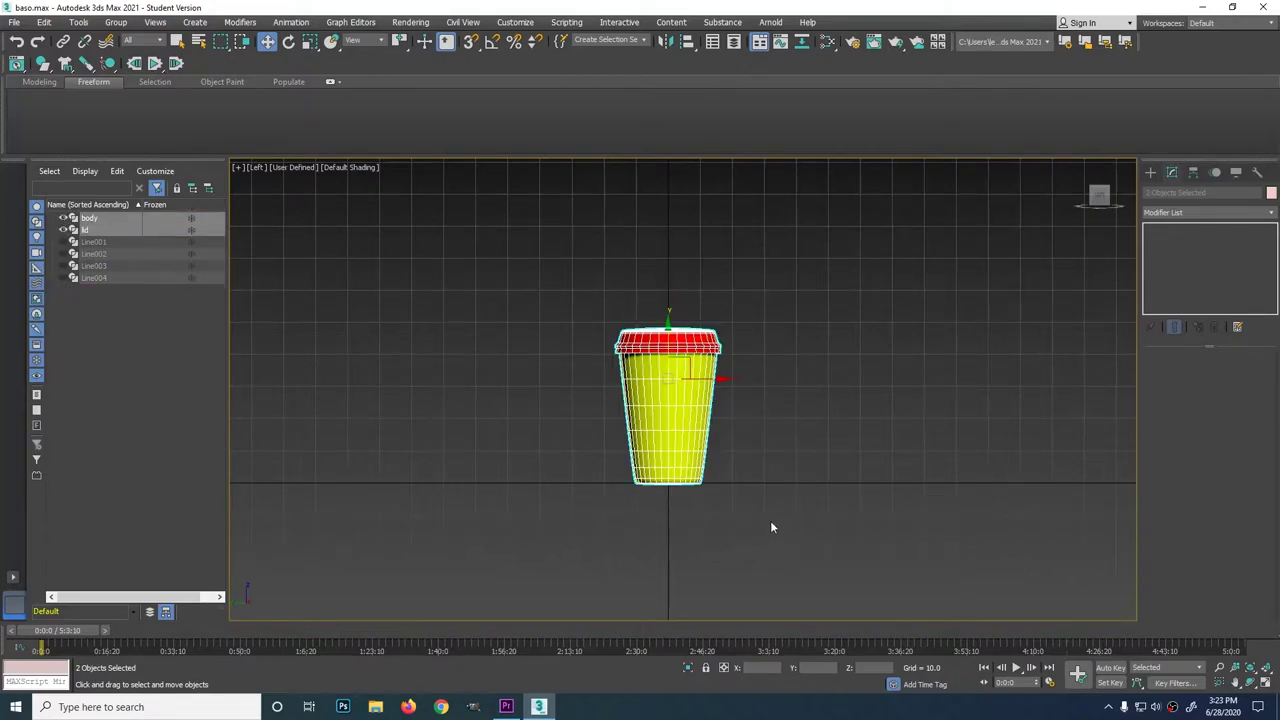
pyautogui.click(14, 22)
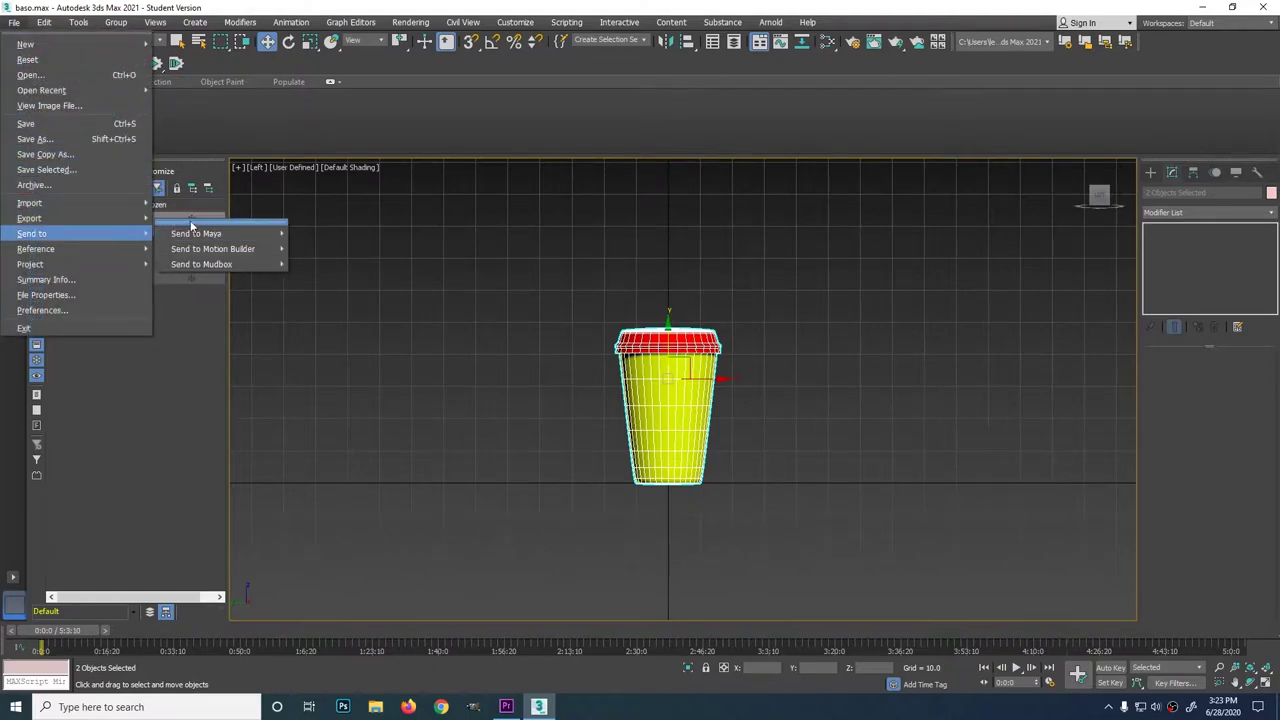
pyautogui.moveTo(42, 224)
pyautogui.click(180, 218)
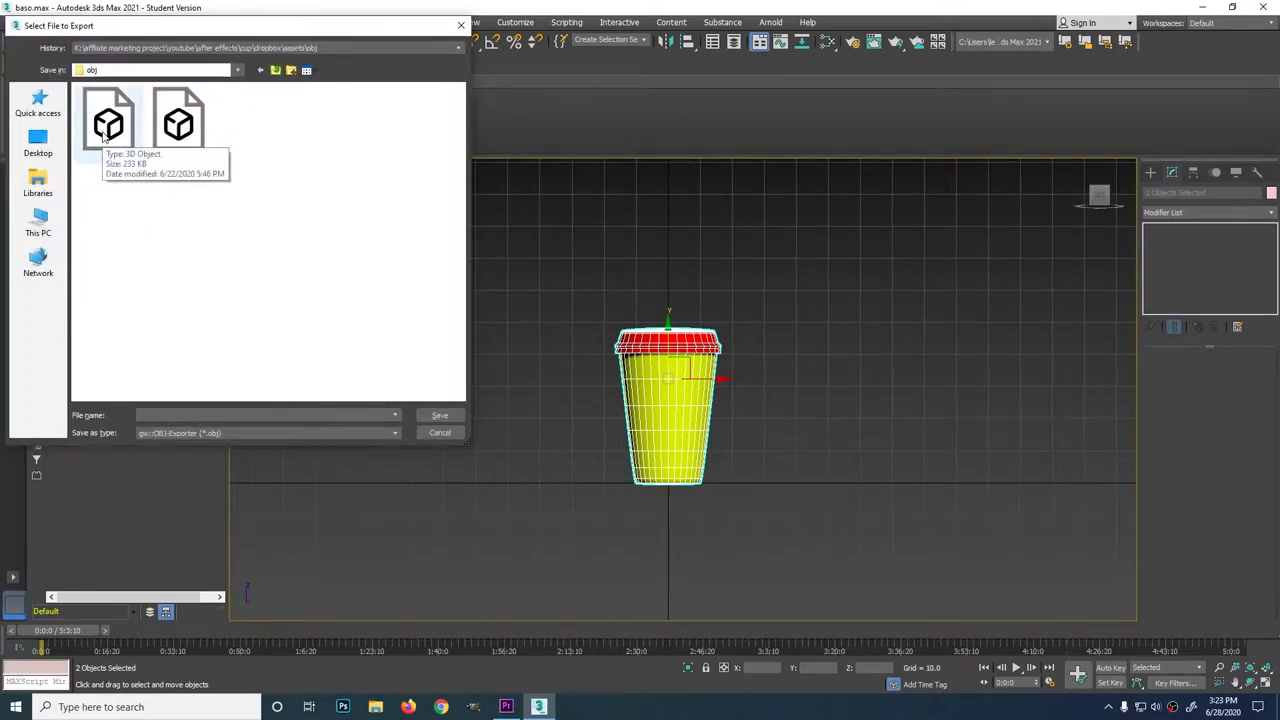
pyautogui.click(104, 142)
pyautogui.click(440, 416)
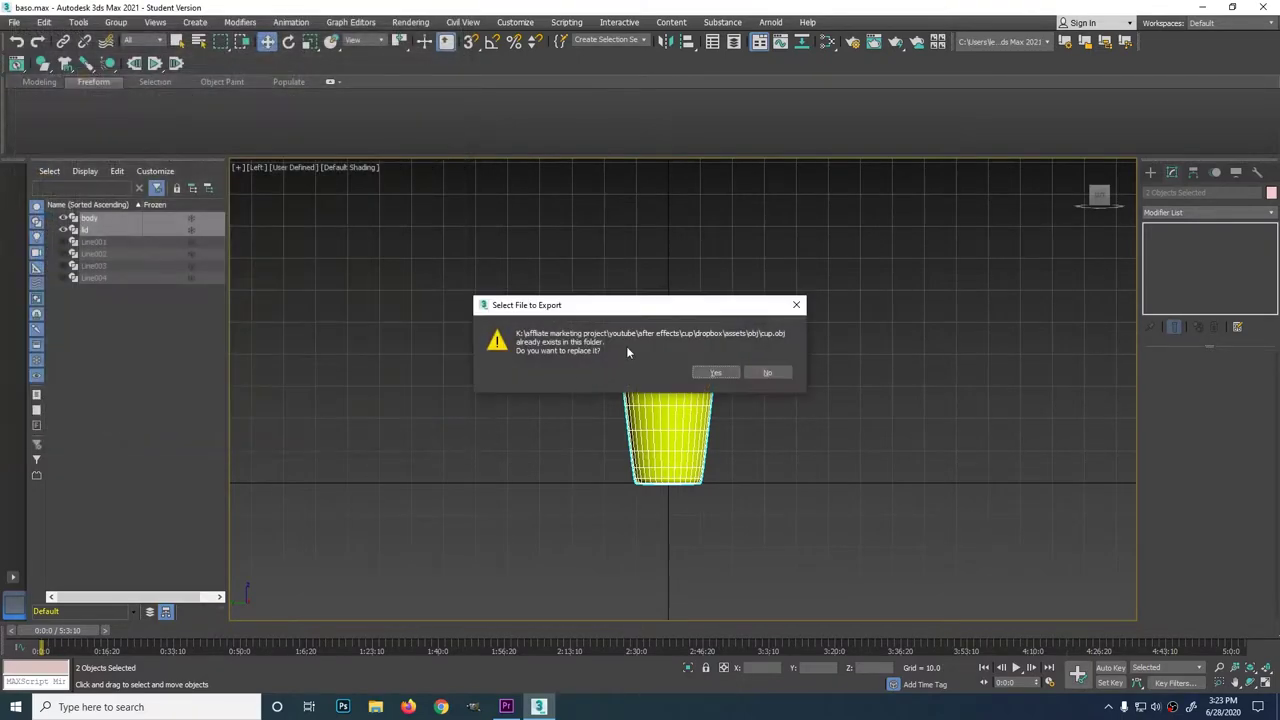
pyautogui.click(715, 374)
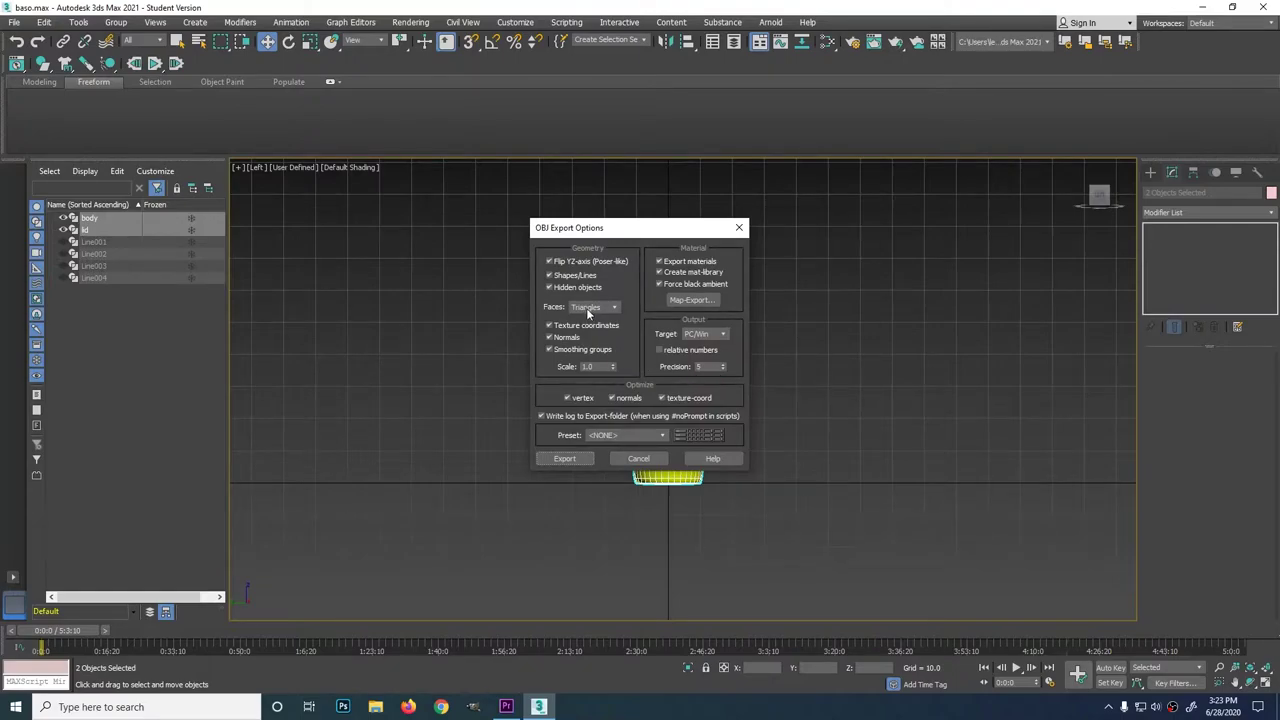
pyautogui.click(561, 458)
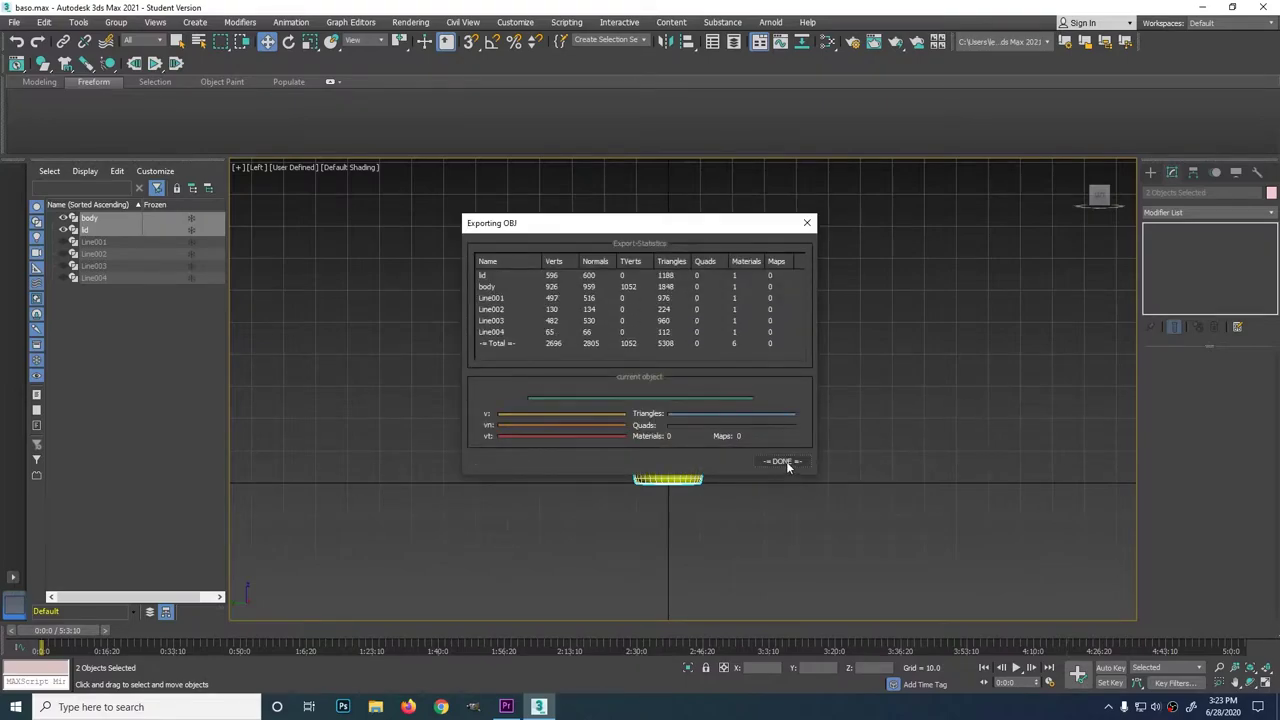
pyautogui.click(783, 461)
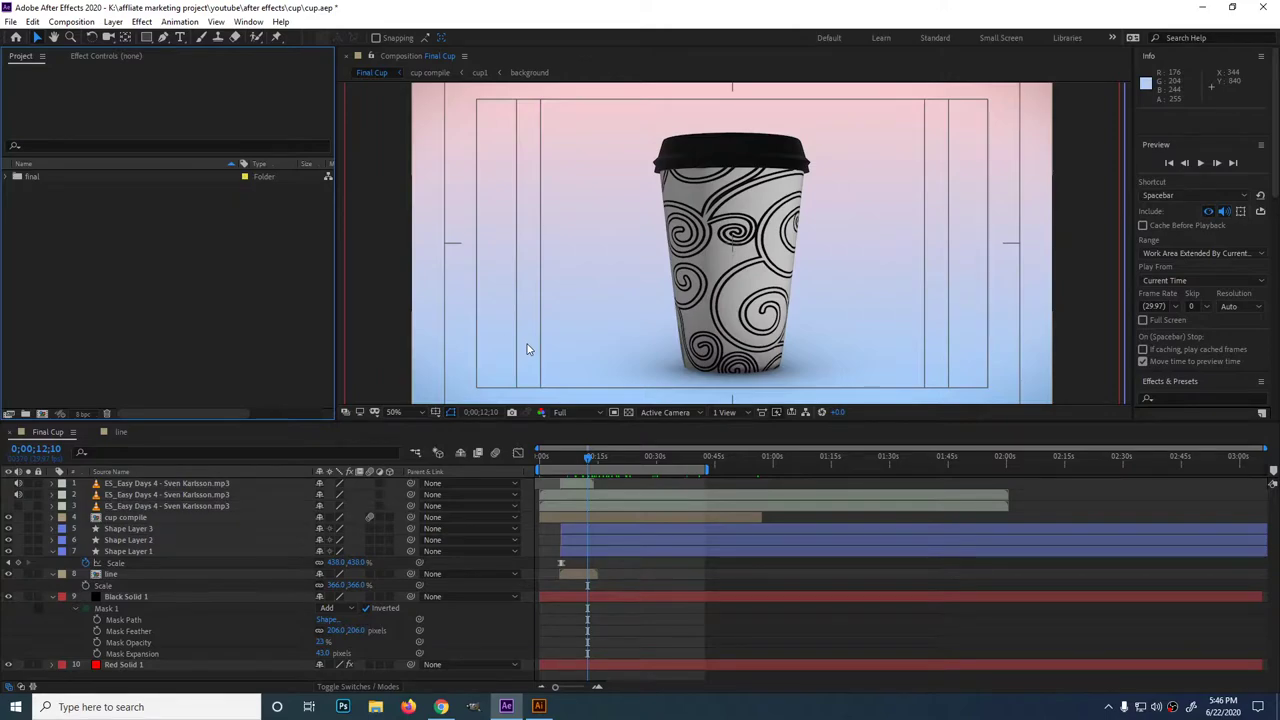
# Create a new 1920×1080 composition named 'baso'.
pyautogui.click(71, 21)
pyautogui.click(100, 31)
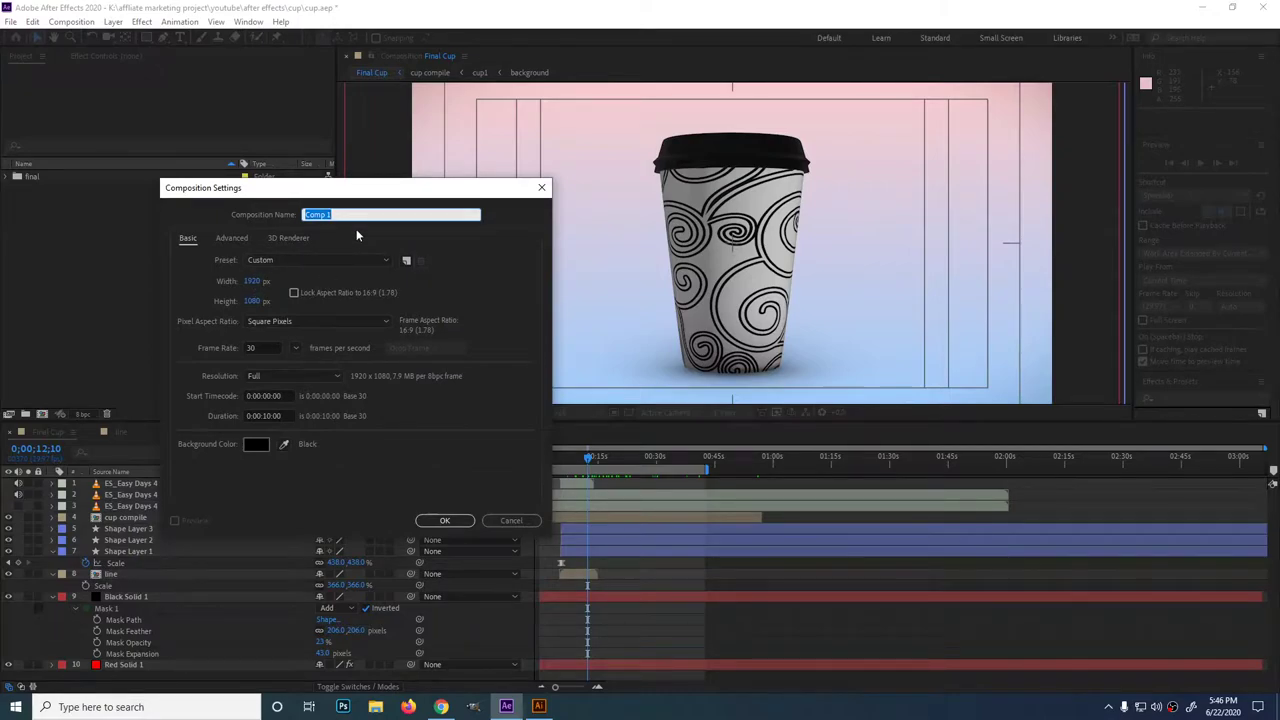
pyautogui.write('baso')
pyautogui.click(257, 417)
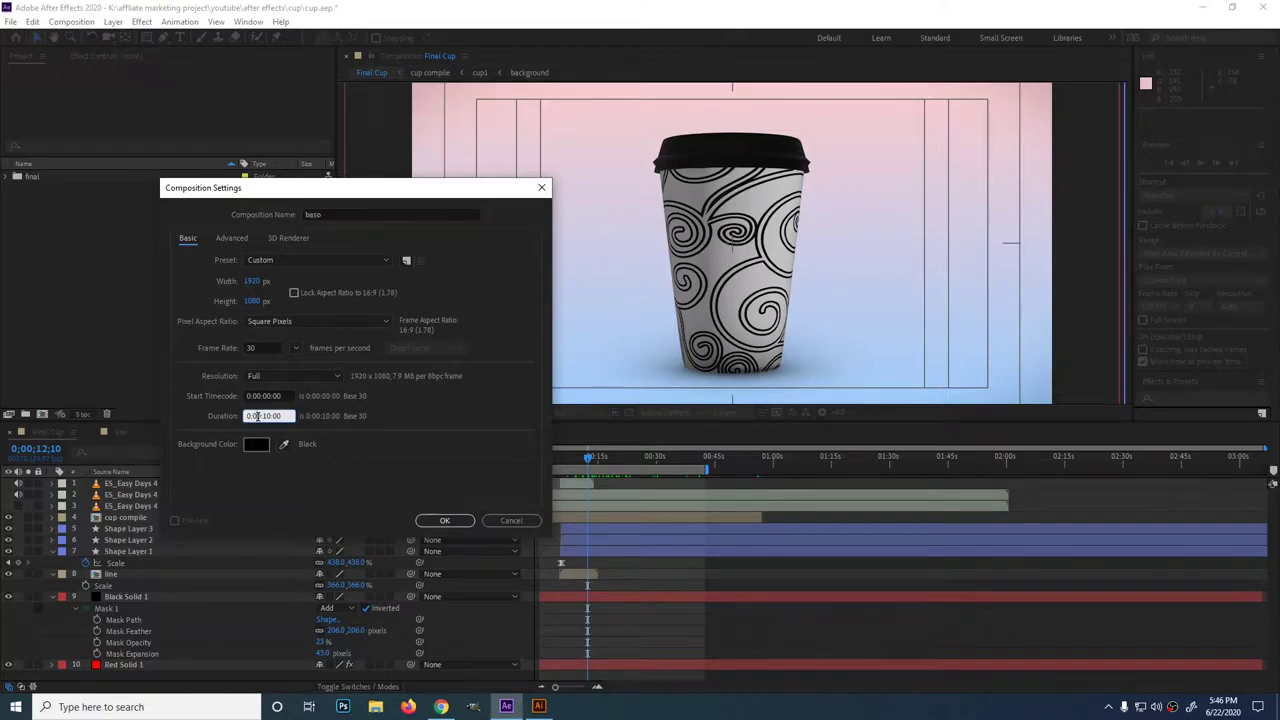
pyautogui.write('1')
pyautogui.click(445, 521)
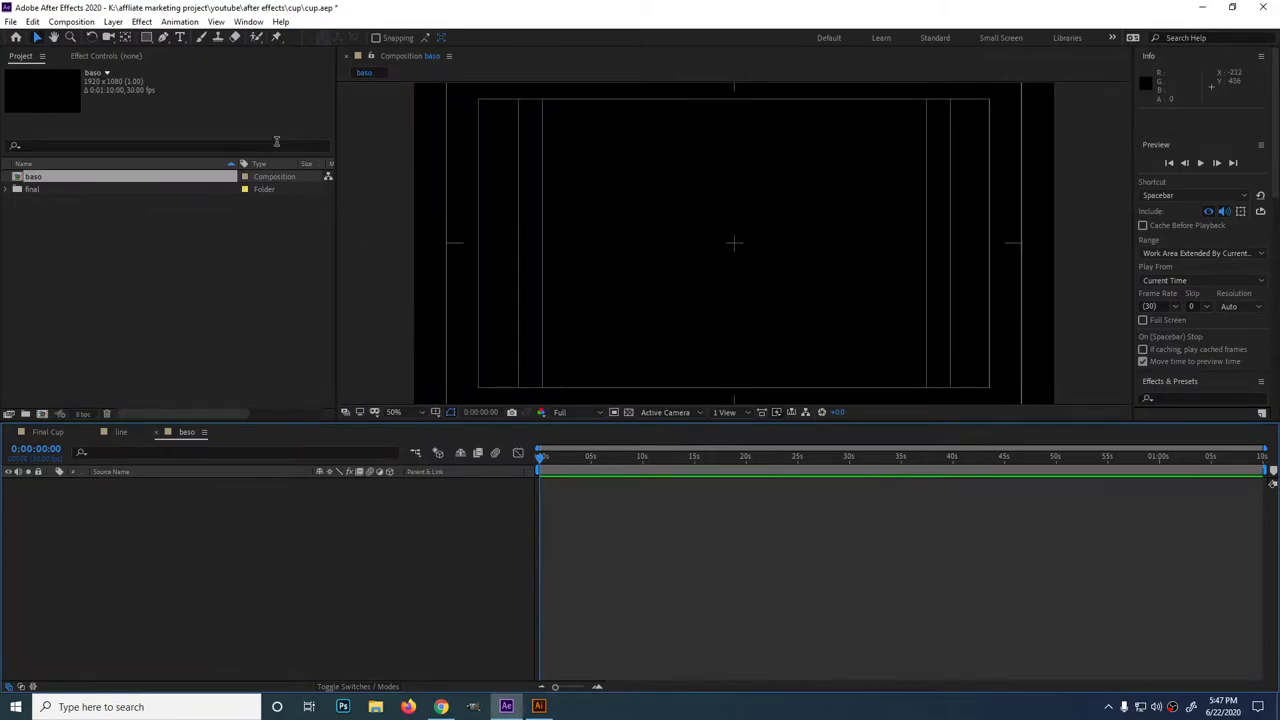
# Add a solid named E3d and apply the Video Copilot Element effect to it.
pyautogui.click(113, 21)
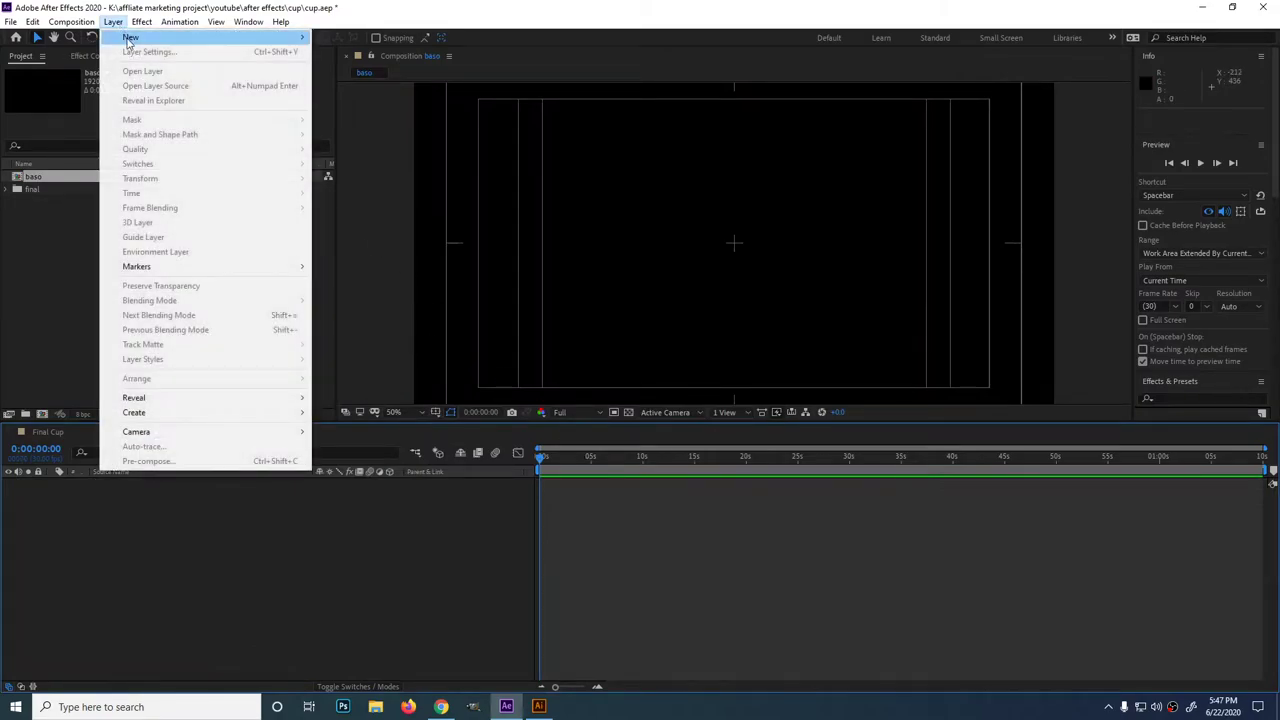
pyautogui.moveTo(131, 37)
pyautogui.click(341, 52)
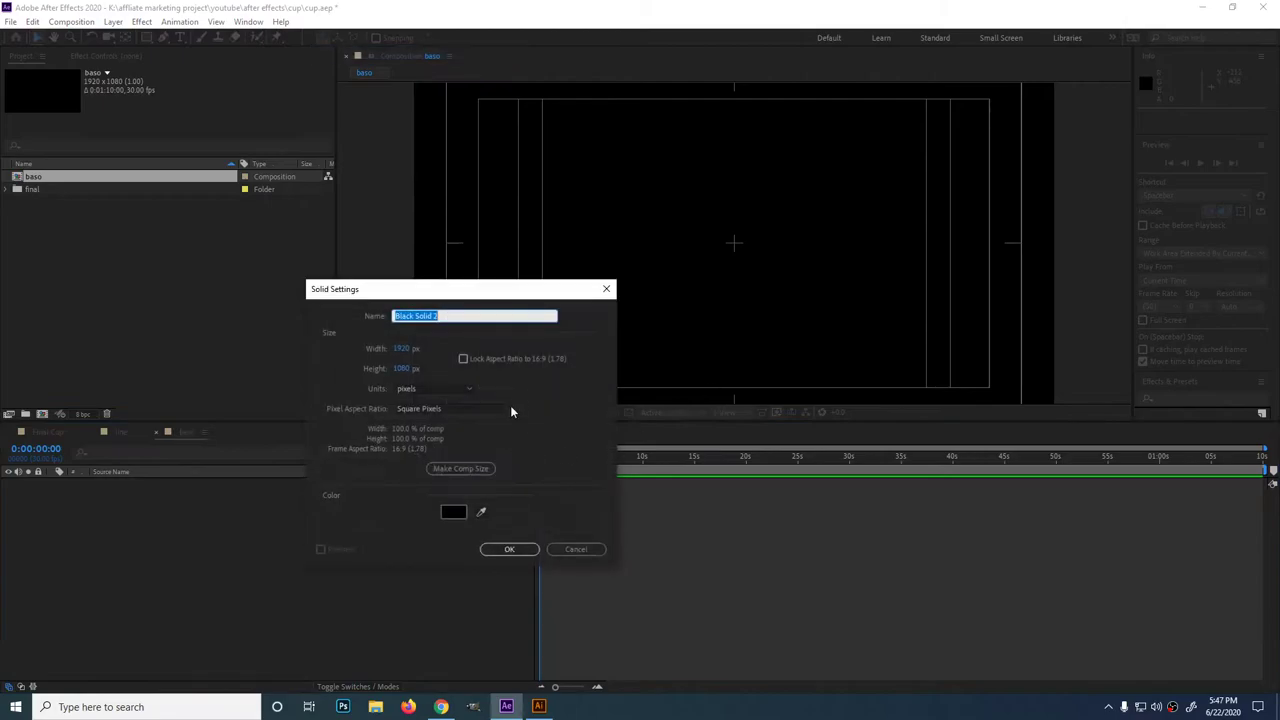
pyautogui.write('E3d')
pyautogui.click(498, 549)
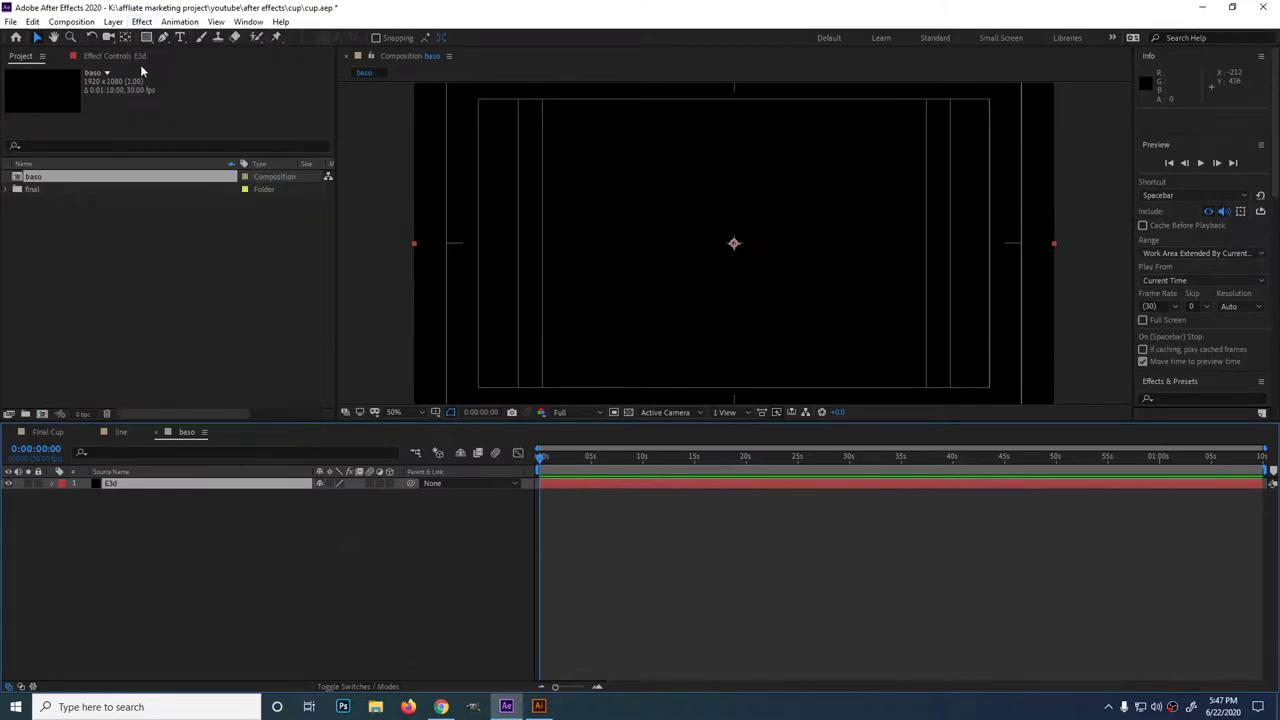
pyautogui.click(142, 22)
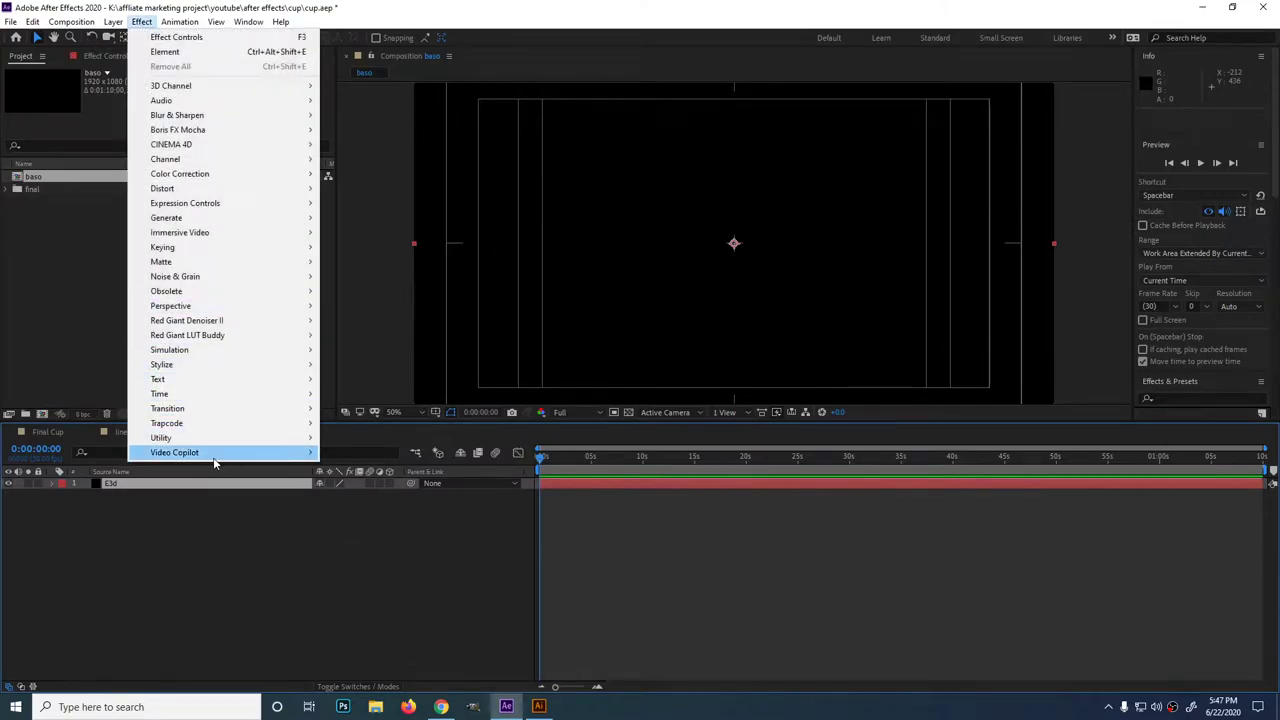
pyautogui.moveTo(250, 452)
pyautogui.click(353, 453)
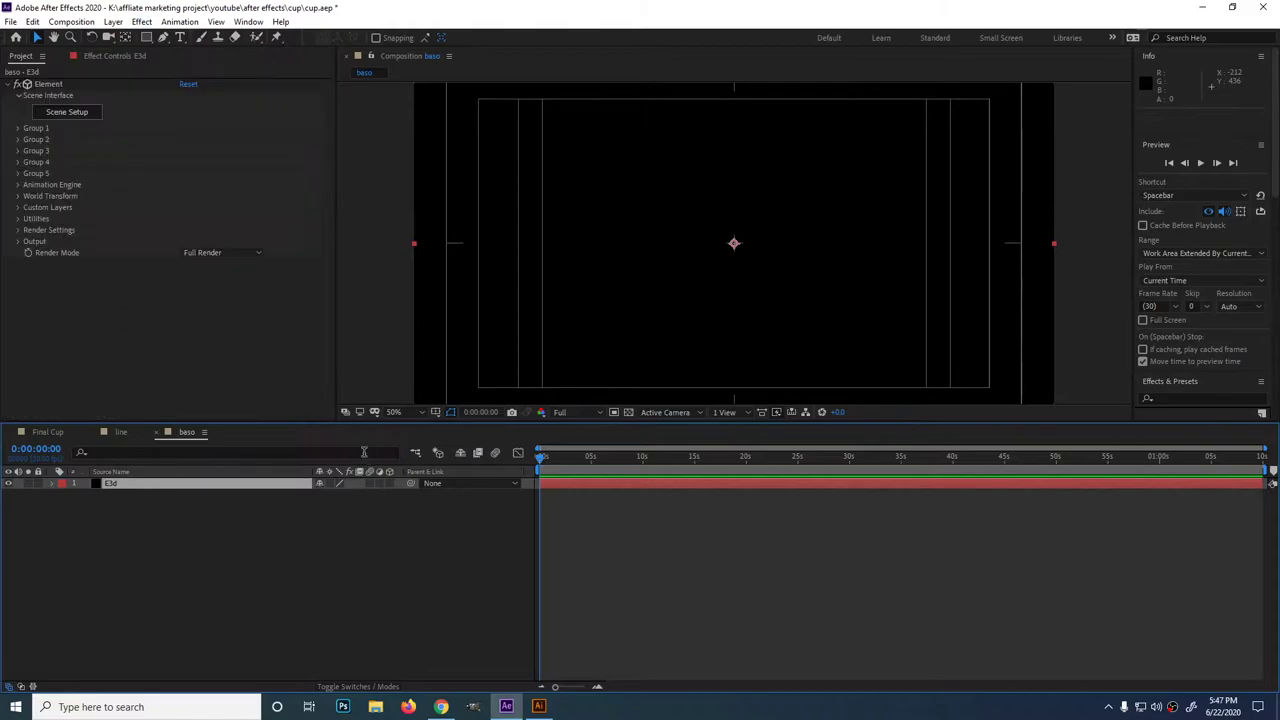
# Create a solid named bg and place it below the E3d layer.
pyautogui.click(113, 22)
pyautogui.moveTo(140, 37)
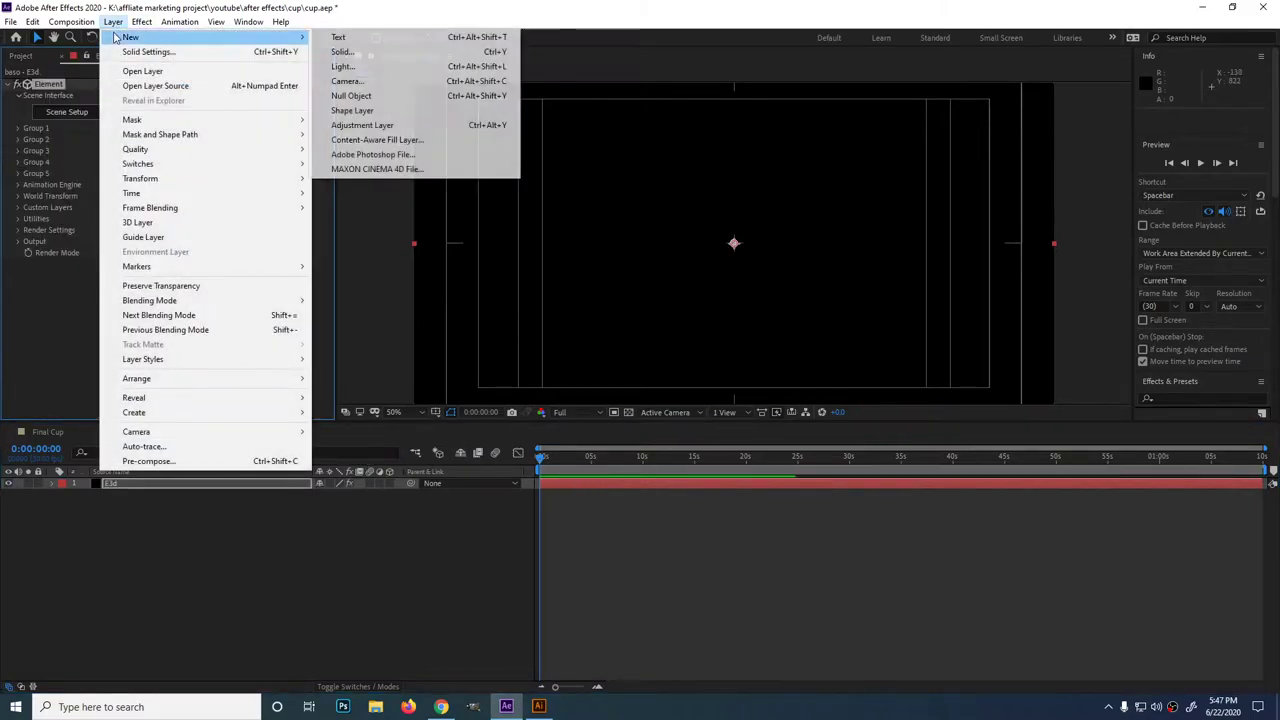
pyautogui.click(360, 52)
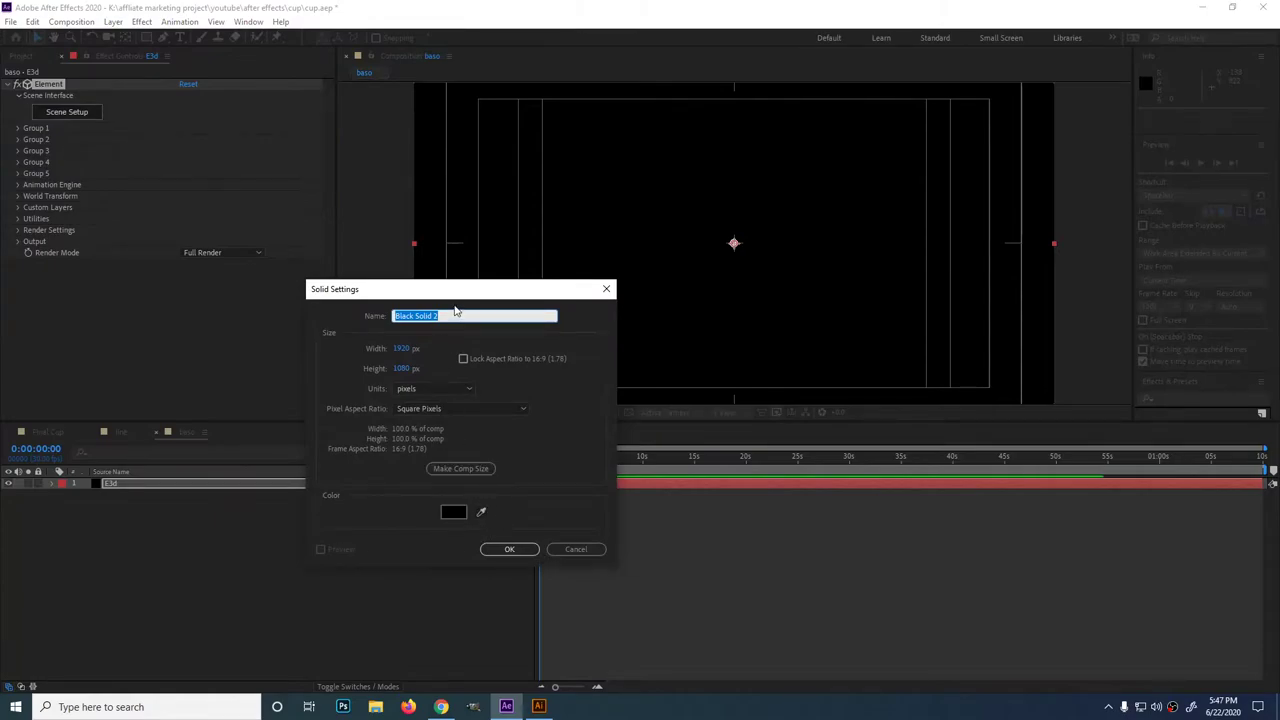
pyautogui.write('bg')
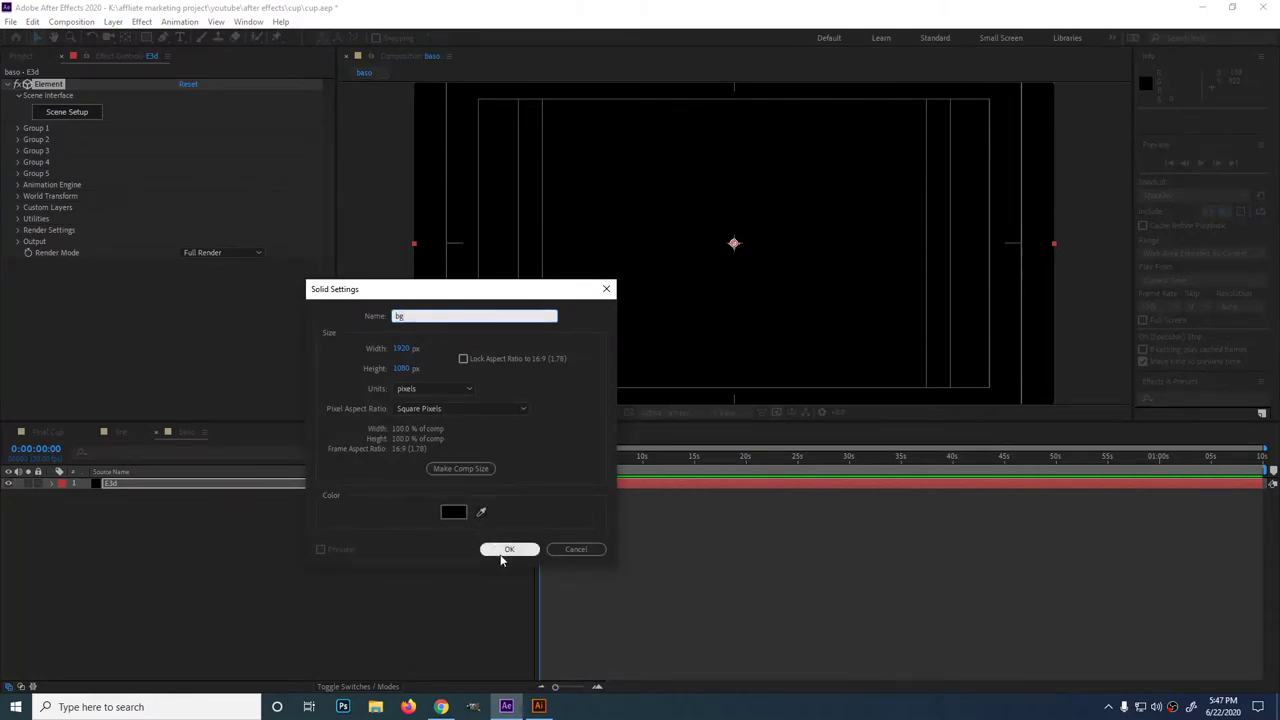
pyautogui.click(502, 556)
pyautogui.click(509, 549)
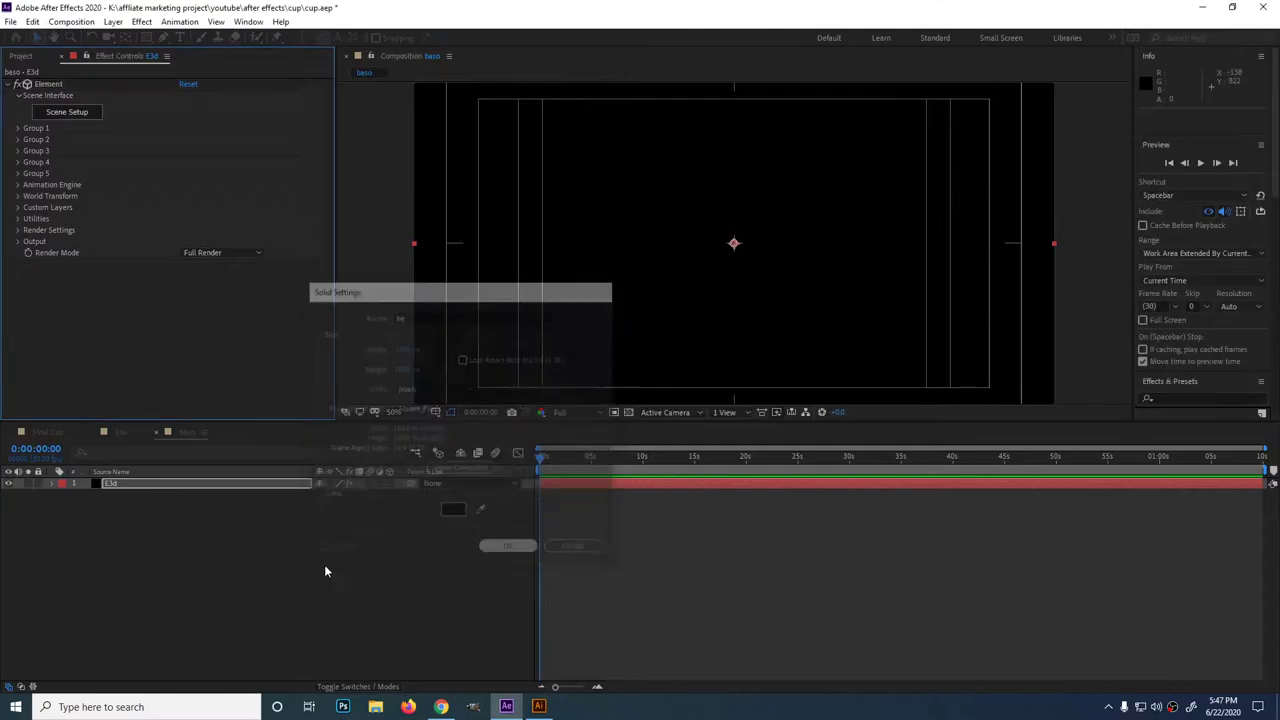
pyautogui.moveTo(184, 530); pyautogui.dragTo(184, 533)
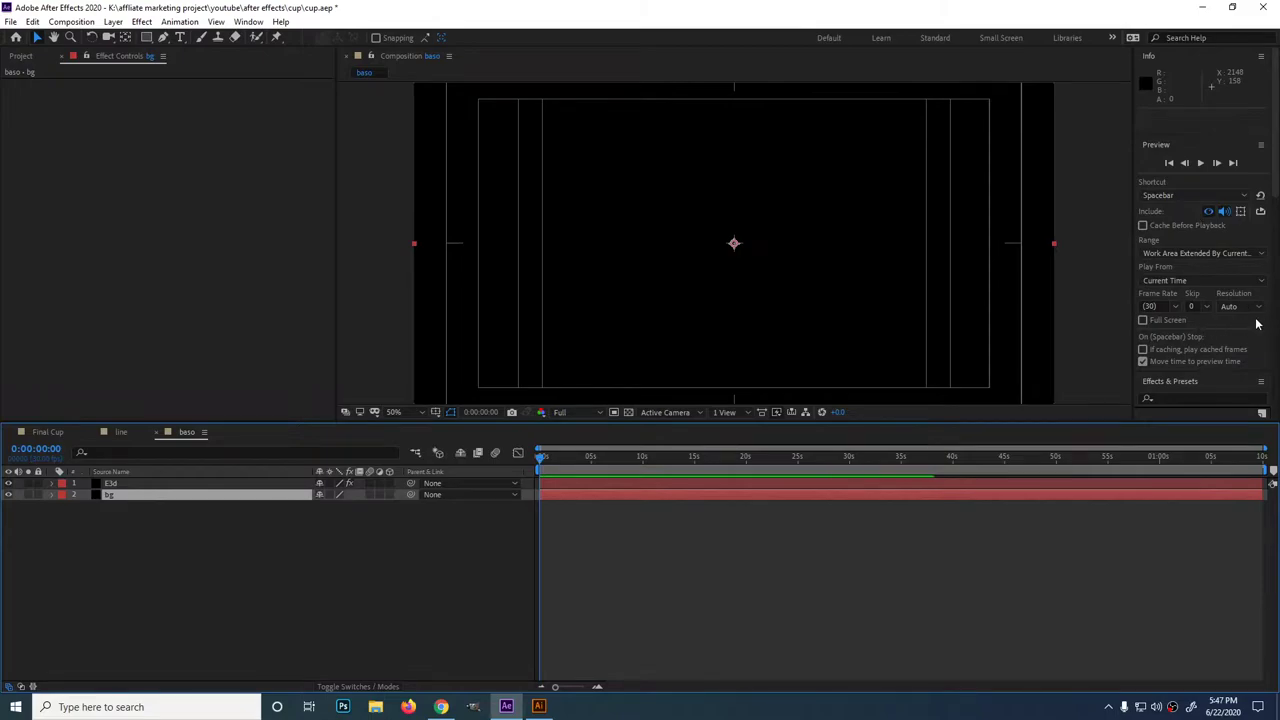
# Apply the Gradient Ramp effect to the bg layer.
pyautogui.scroll(-3, 1255, 322)
pyautogui.scroll(2, 1245, 324)
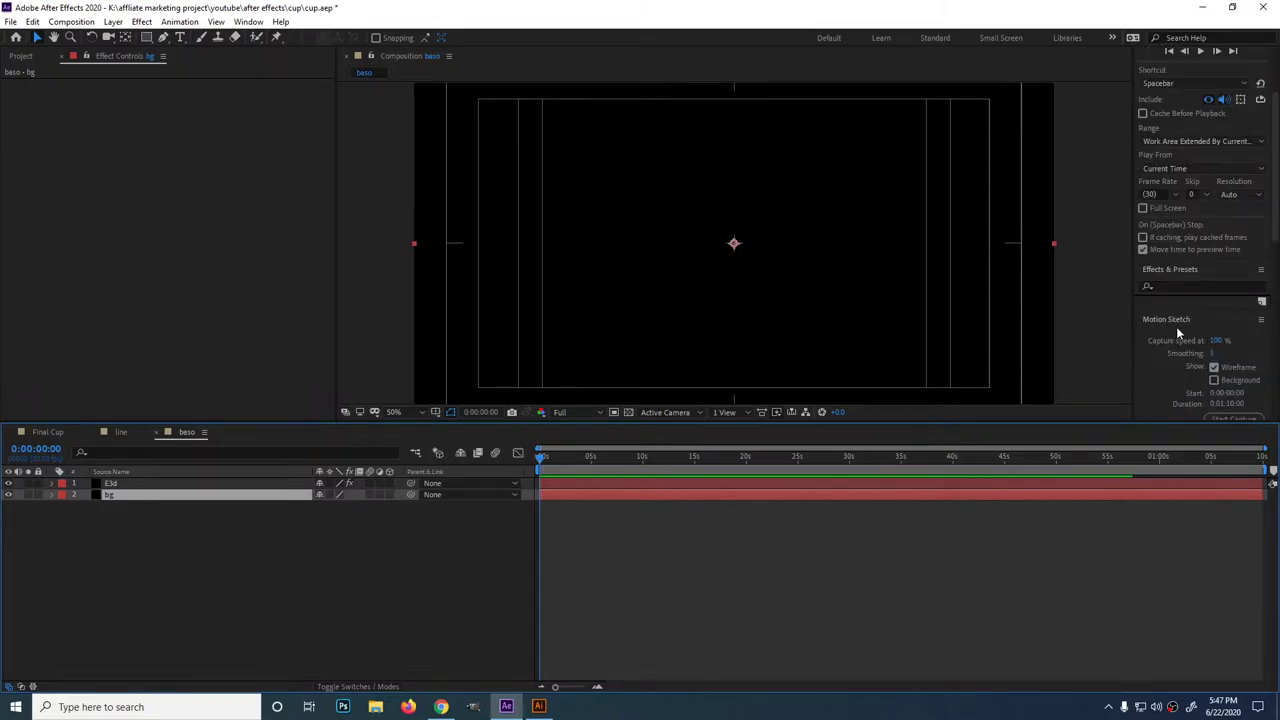
pyautogui.click(1175, 286)
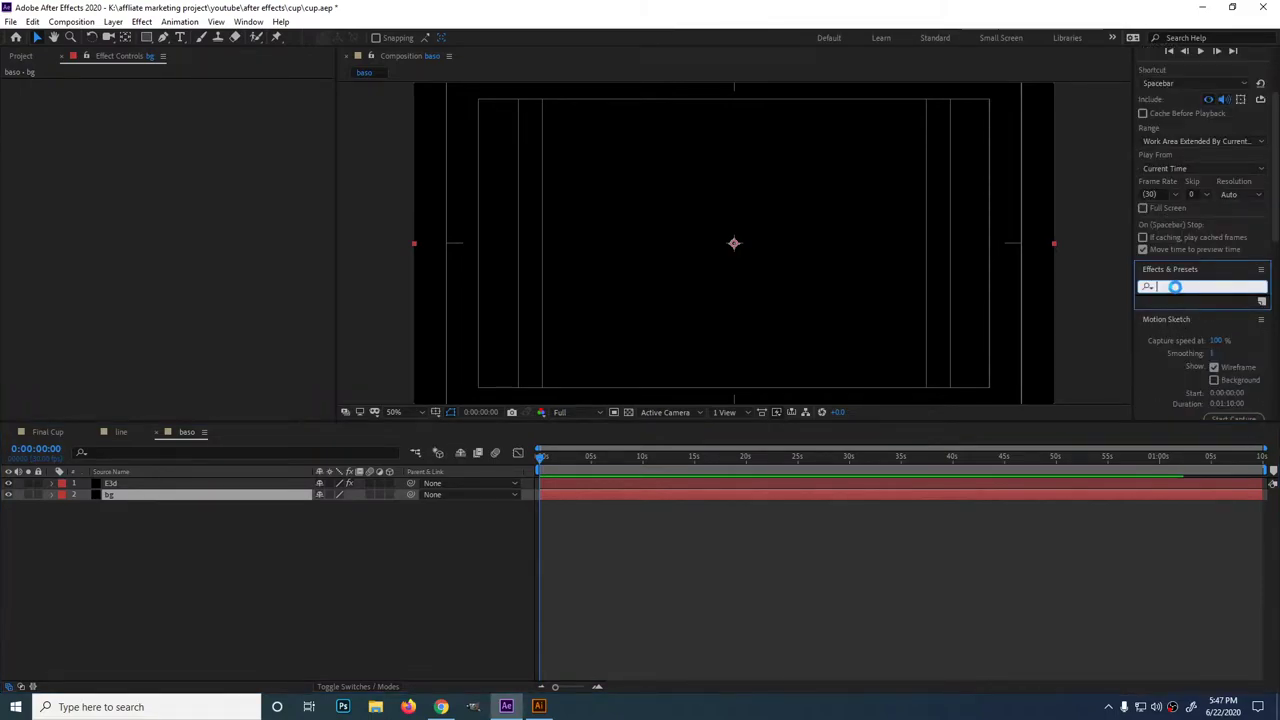
pyautogui.write('ramp')
pyautogui.moveTo(1200, 312); pyautogui.dragTo(801, 497)
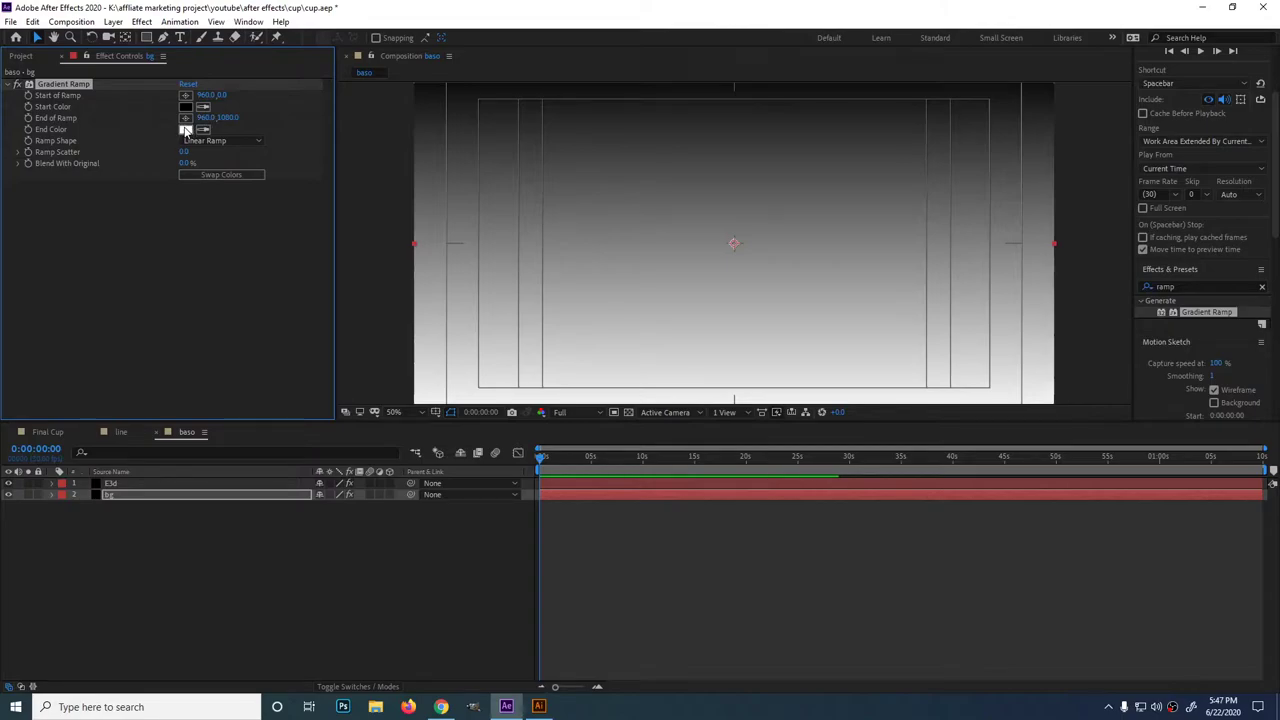
# Set the gradient's End Color to light blue and Start Color to pale pink.
pyautogui.click(185, 129)
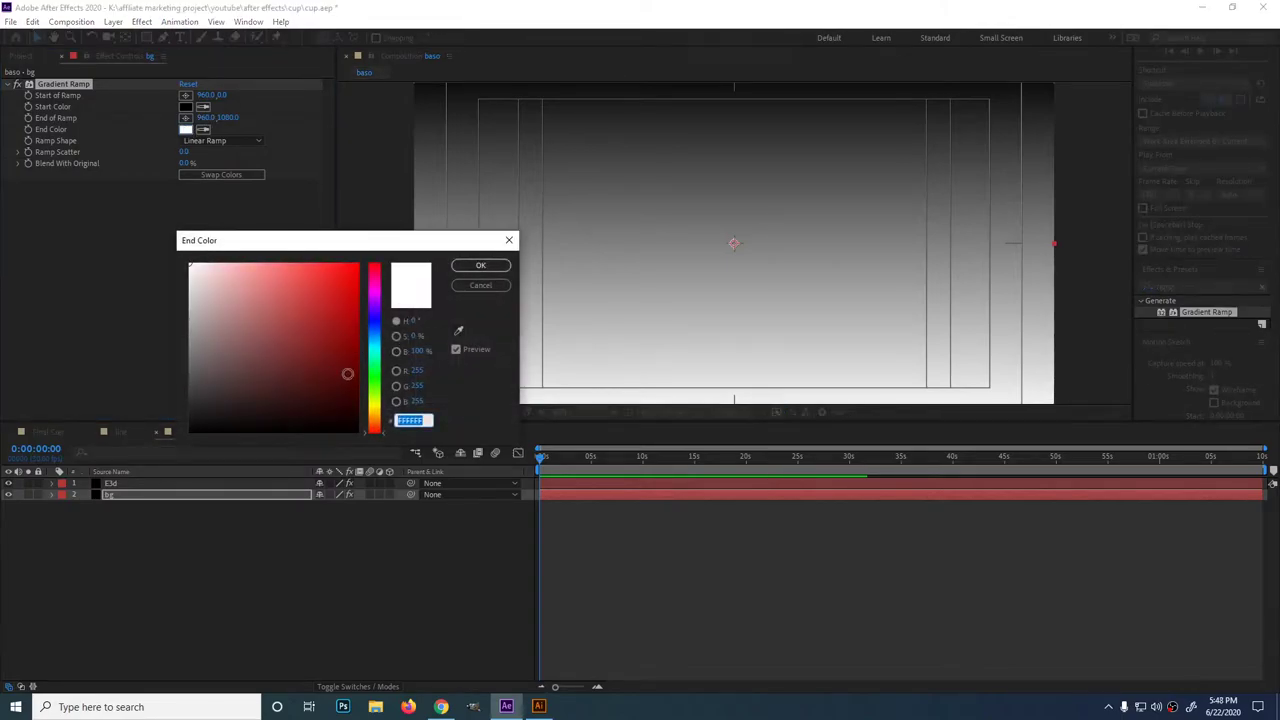
pyautogui.click(378, 345)
pyautogui.moveTo(324, 338)
pyautogui.mouseDown()
pyautogui.moveTo(354, 358)
pyautogui.moveTo(235, 265)
pyautogui.moveTo(245, 277)
pyautogui.mouseUp()
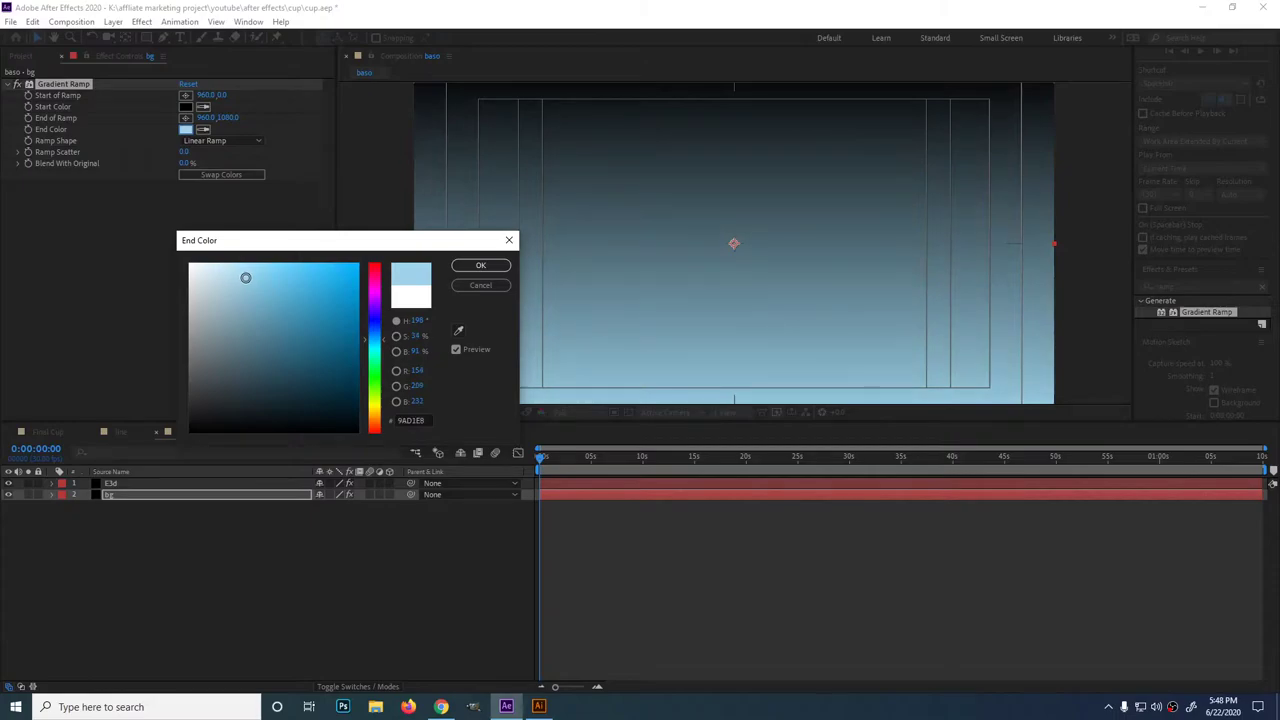
pyautogui.click(480, 265)
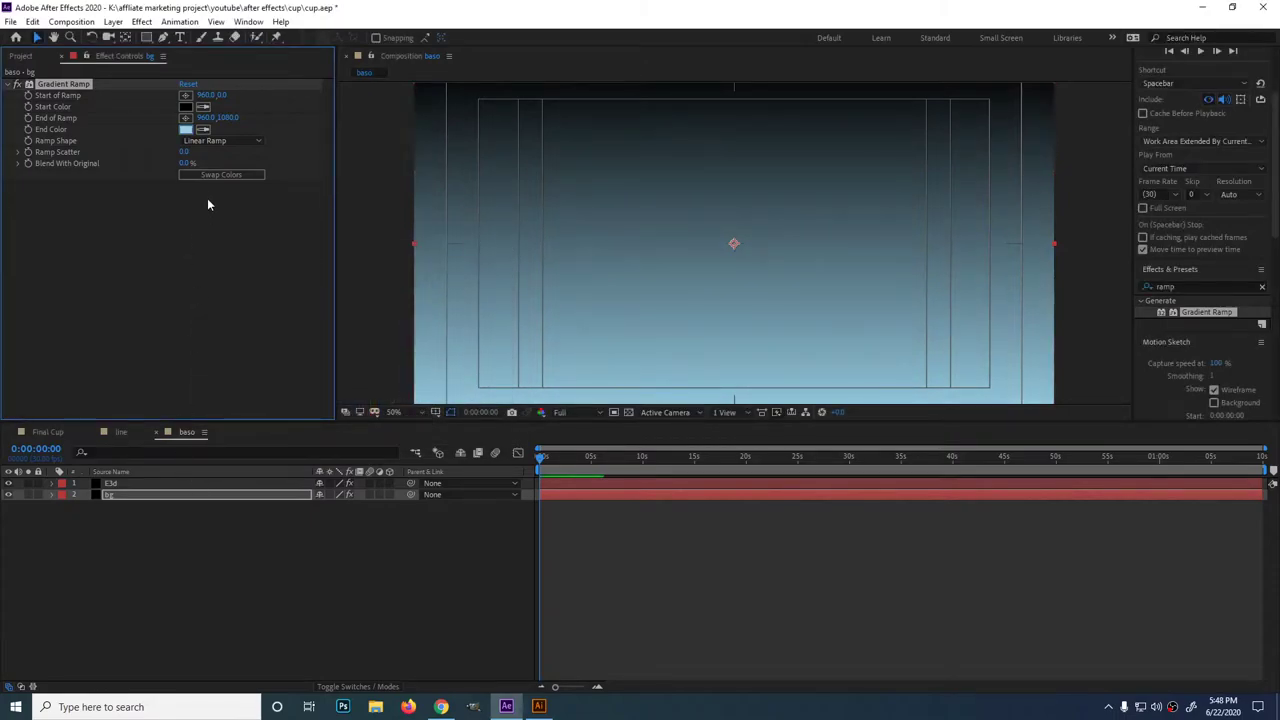
pyautogui.click(185, 106)
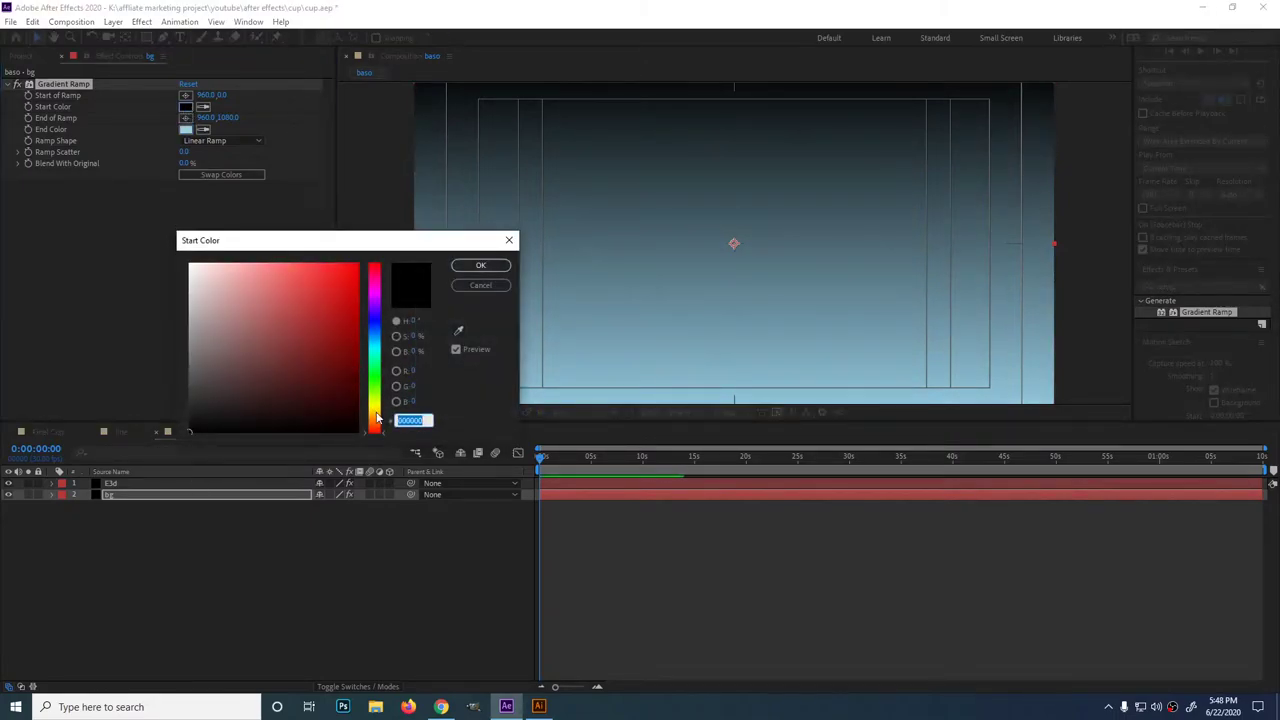
pyautogui.moveTo(378, 418); pyautogui.dragTo(383, 293)
pyautogui.click(237, 257)
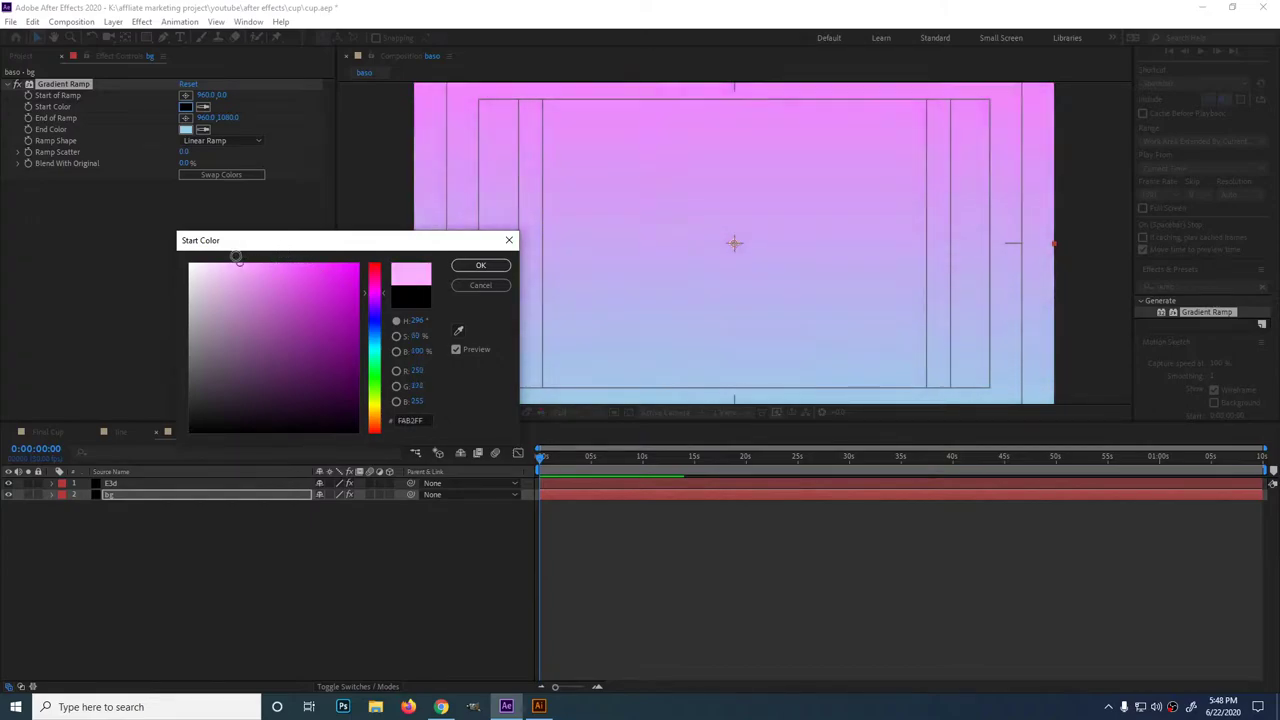
pyautogui.moveTo(237, 257); pyautogui.dragTo(247, 260)
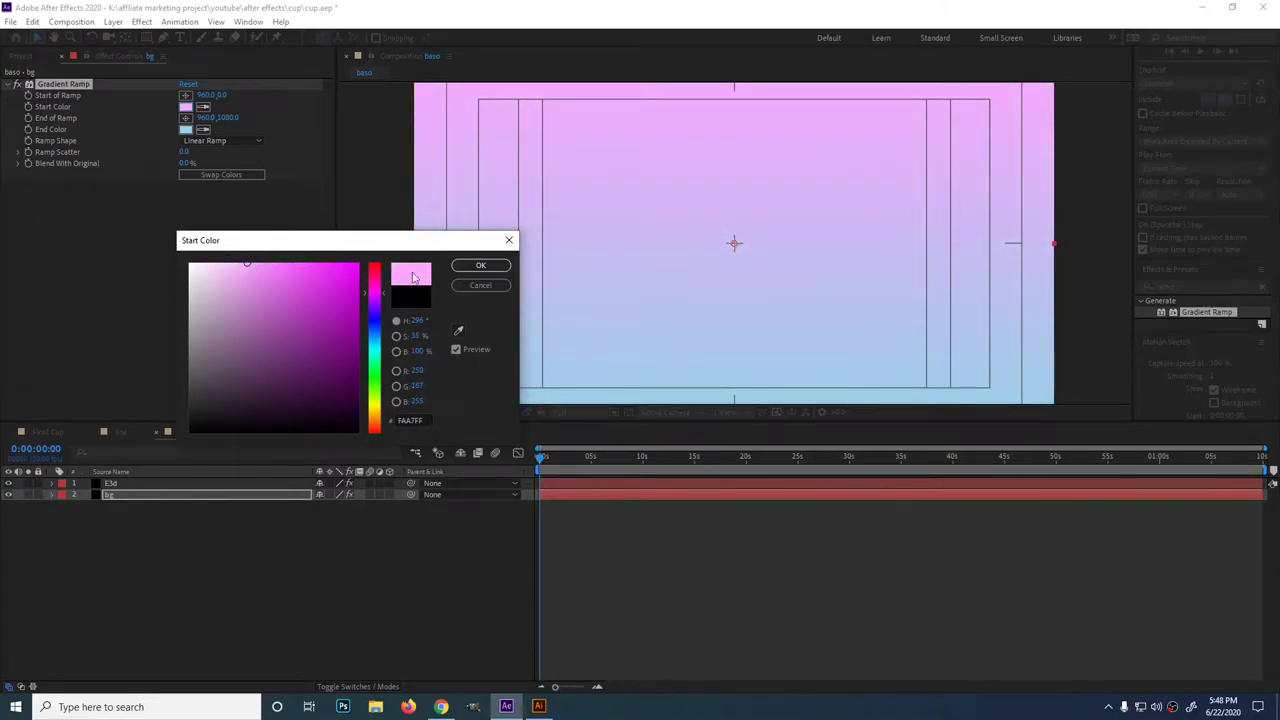
pyautogui.click(481, 266)
pyautogui.scroll(-2, 783, 229)
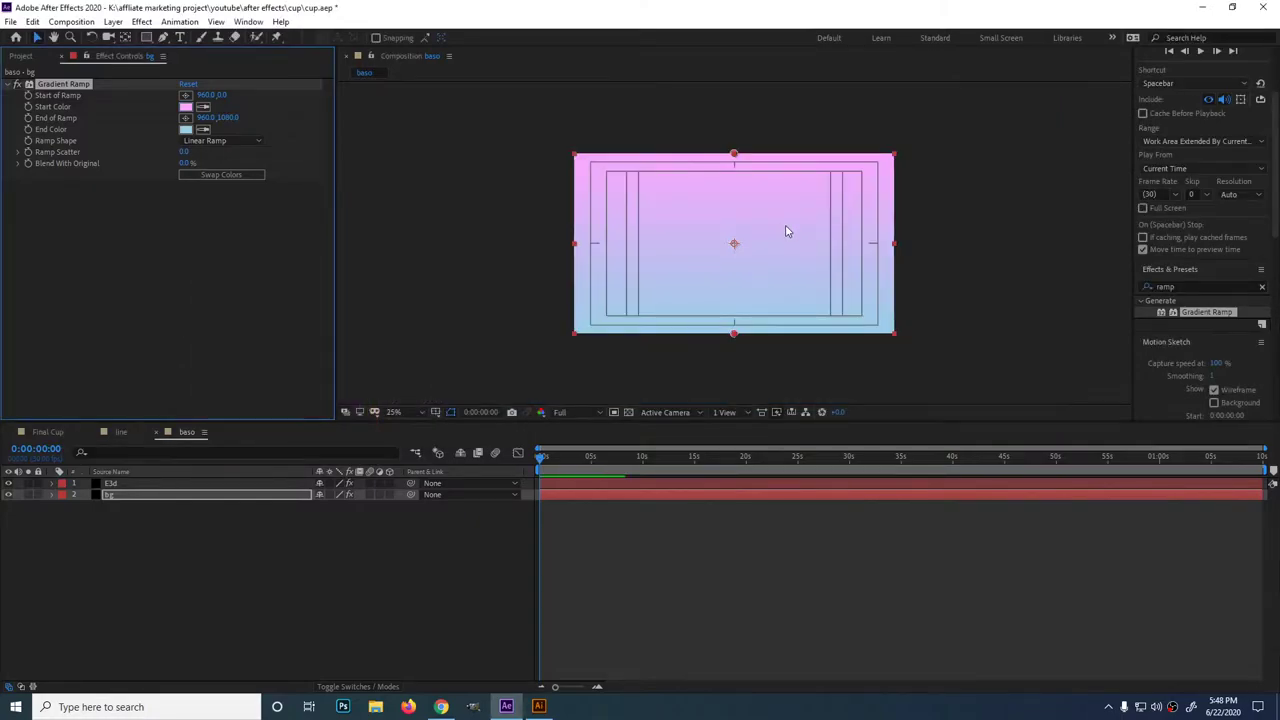
pyautogui.scroll(2, 786, 231)
pyautogui.click(382, 331)
# Import assets/obj/cup.obj into Element 3D's Scene Setup, expand its lid and body, and apply the scene.
pyautogui.click(159, 485)
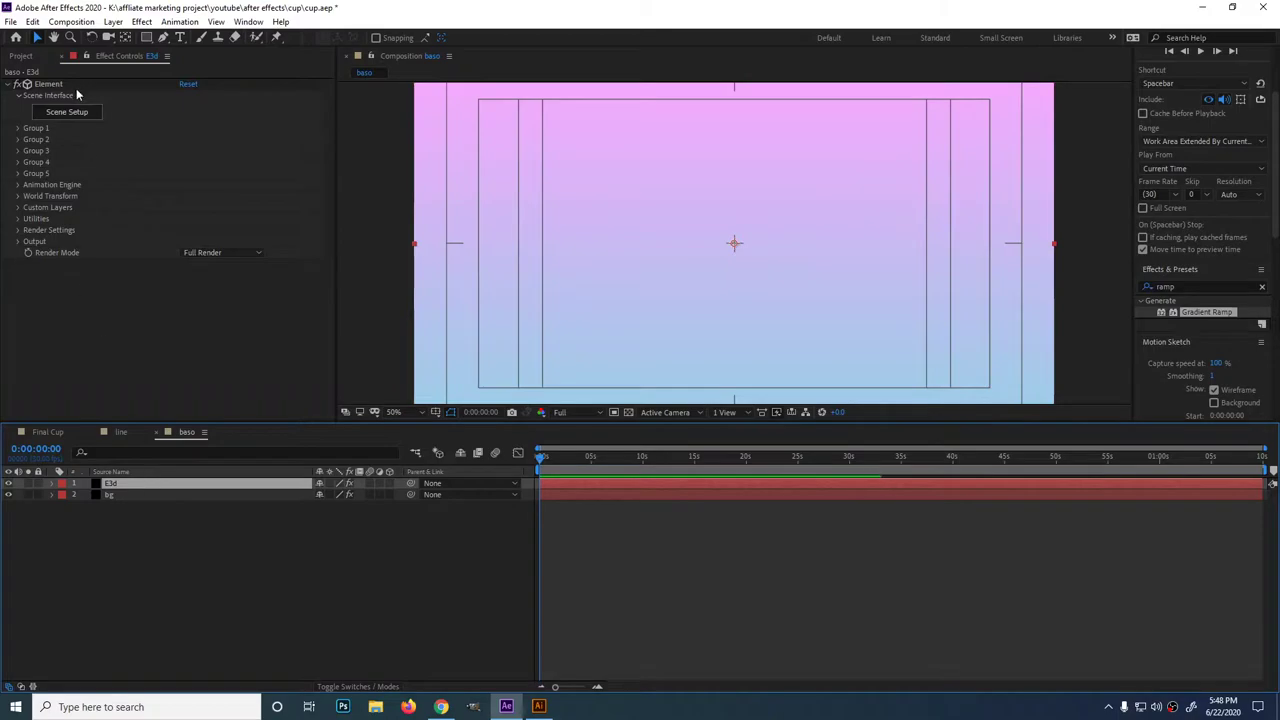
pyautogui.click(77, 113)
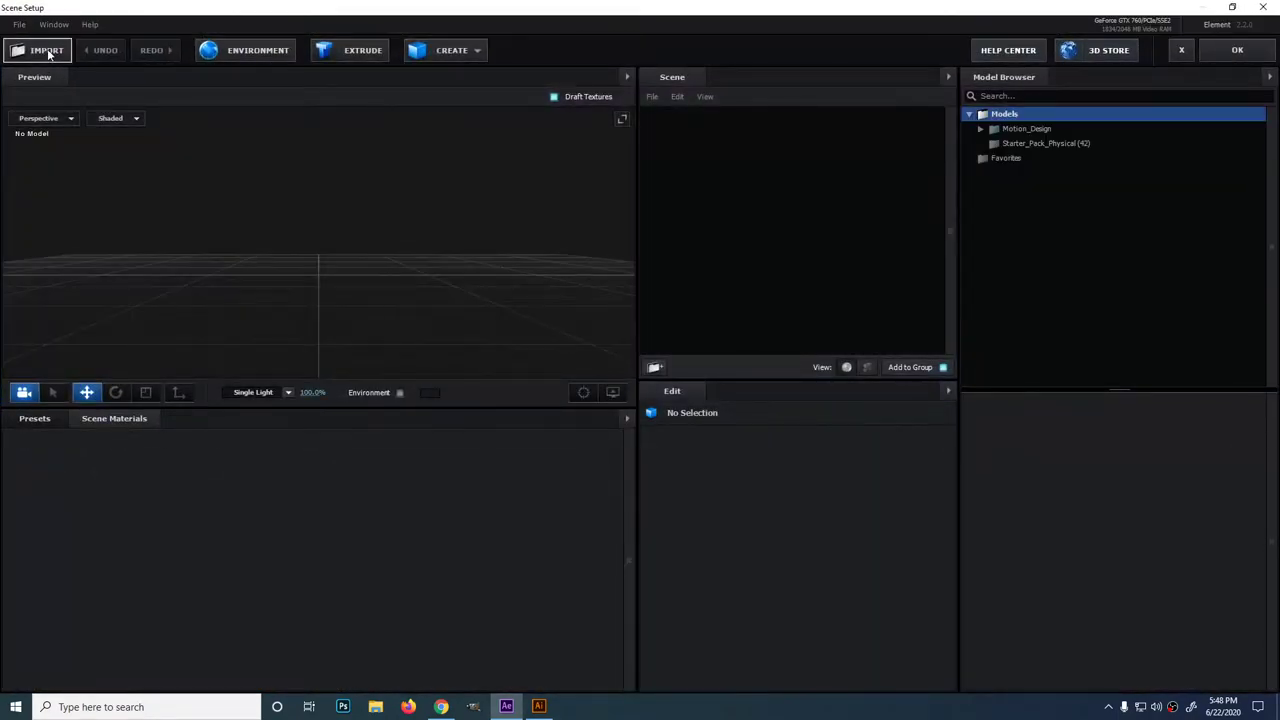
pyautogui.click(48, 55)
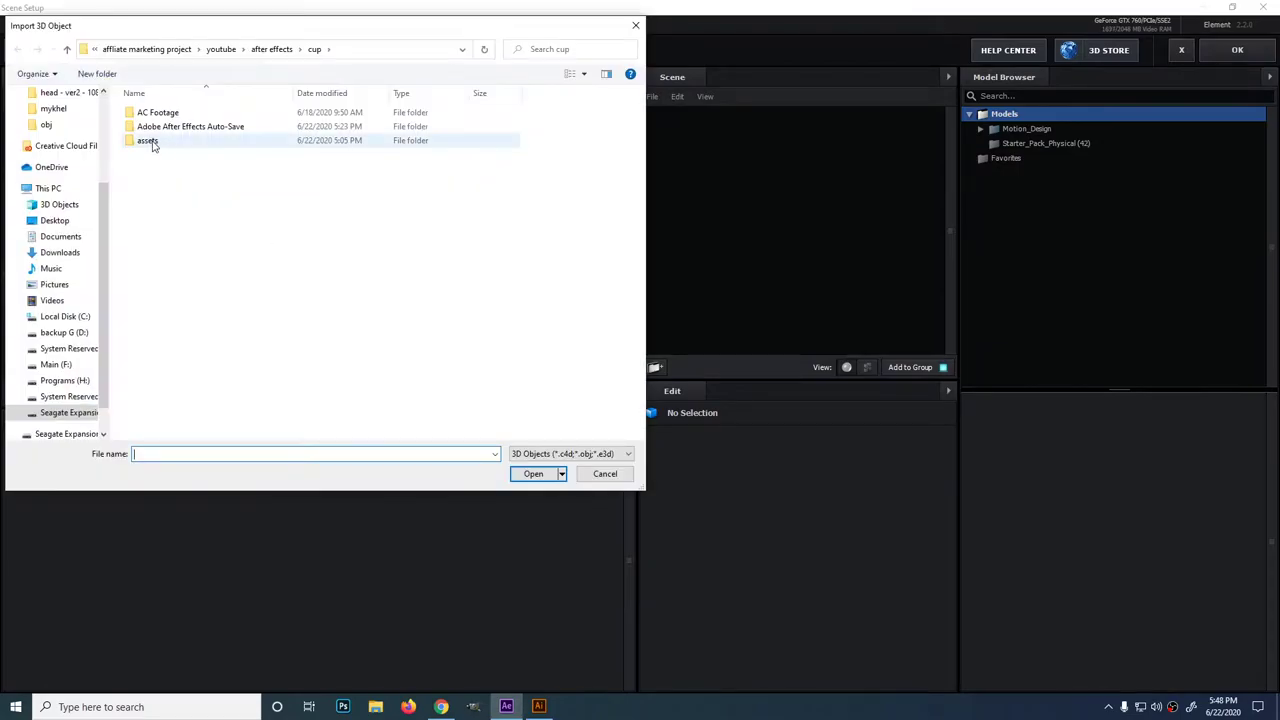
pyautogui.doubleClick(150, 141)
pyautogui.doubleClick(150, 127)
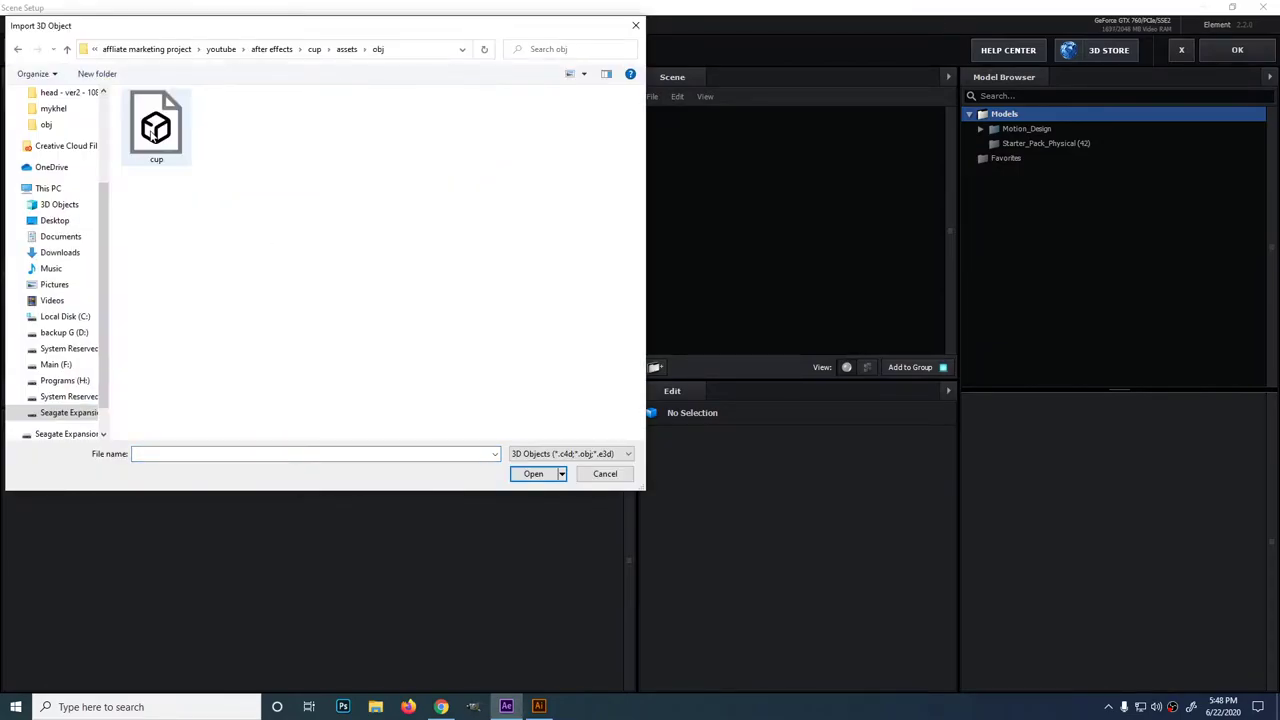
pyautogui.doubleClick(157, 132)
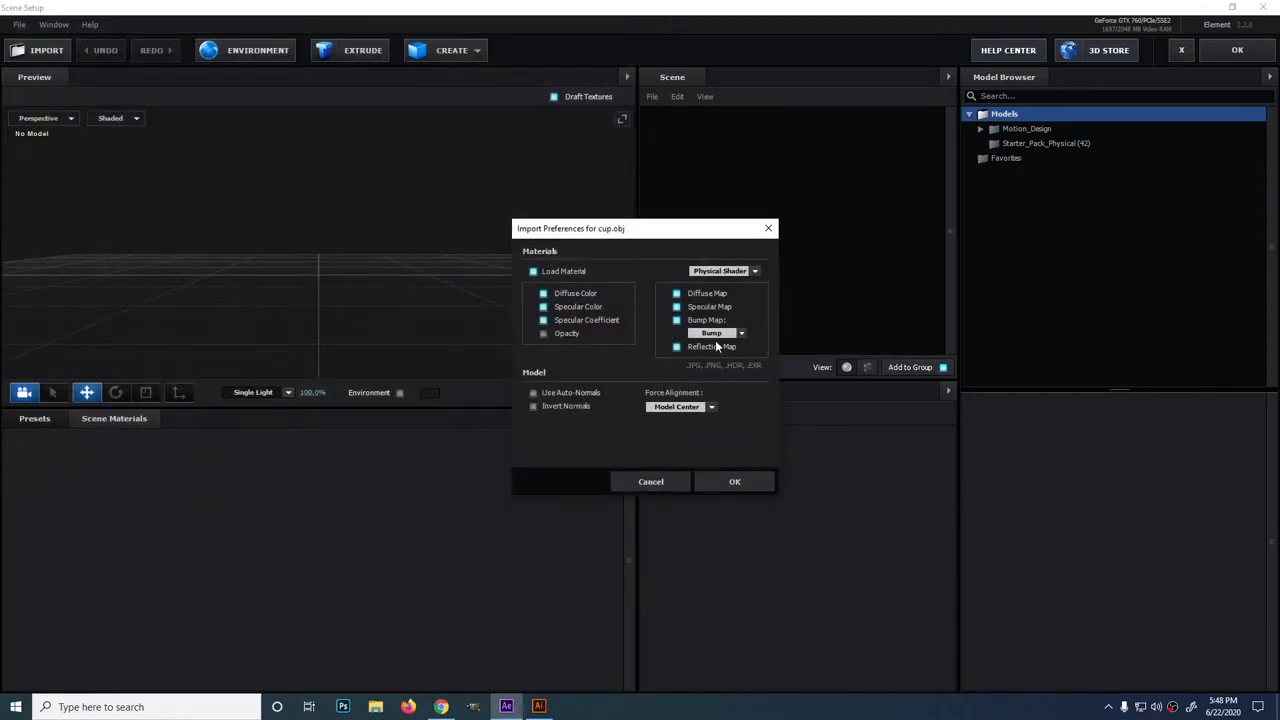
pyautogui.click(770, 483)
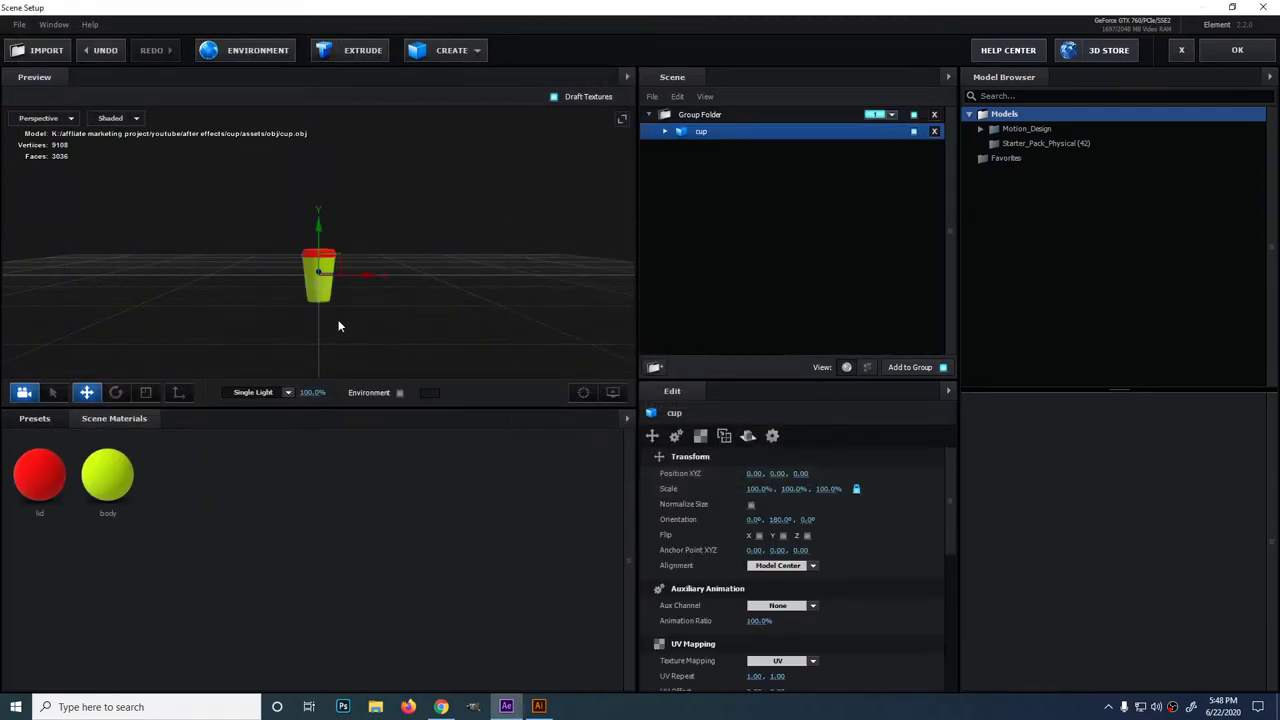
pyautogui.scroll(5, 338, 326)
pyautogui.click(338, 326)
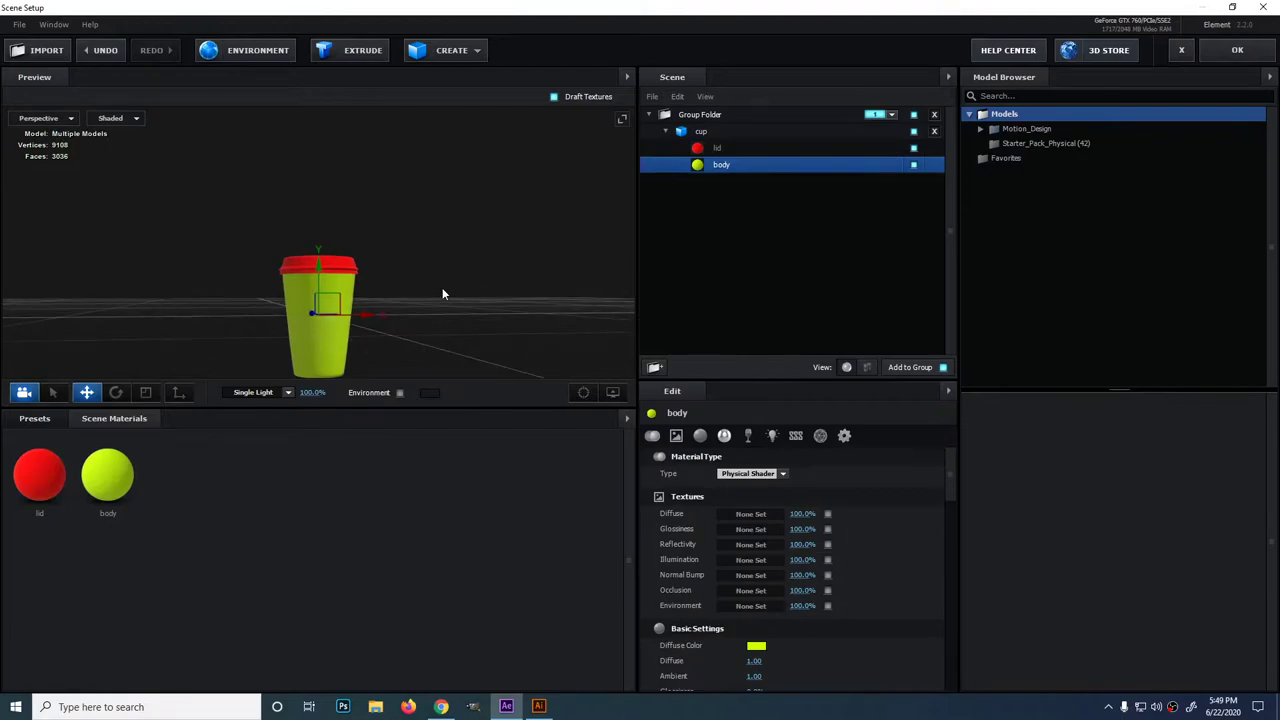
pyautogui.click(1242, 51)
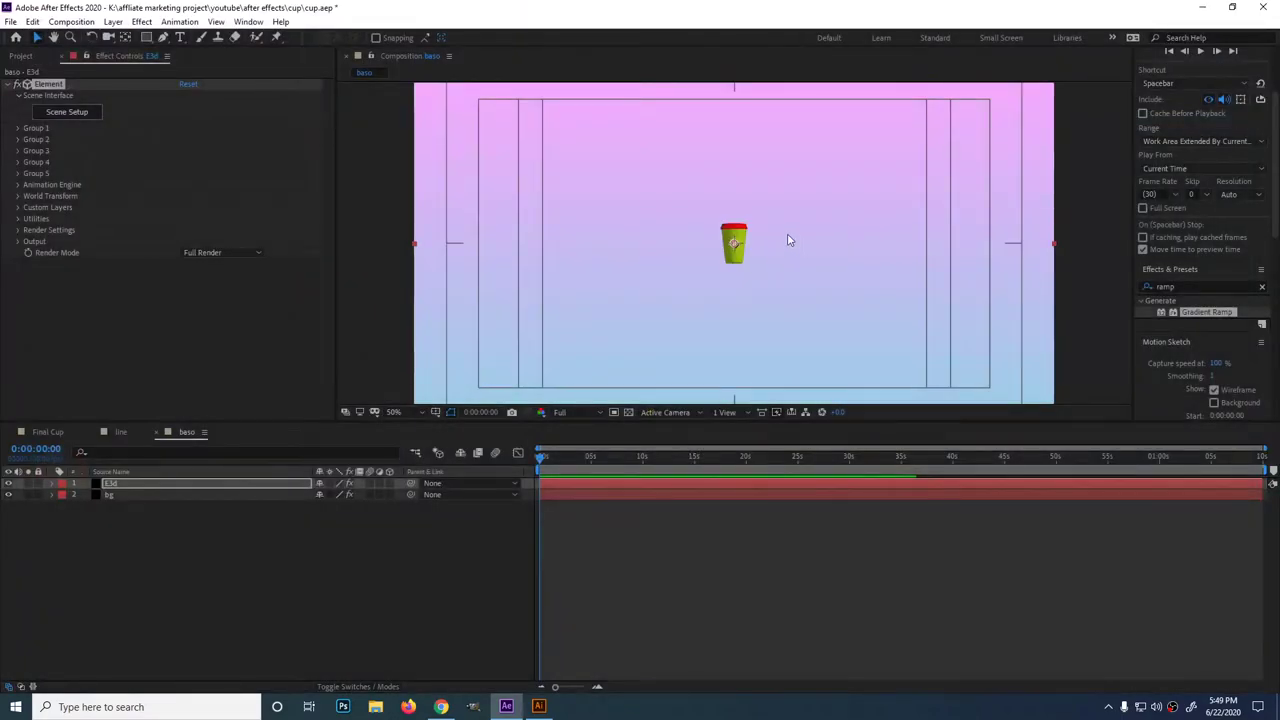
# Add a new Camera 1 layer to the baso composition with default settings.
pyautogui.click(113, 21)
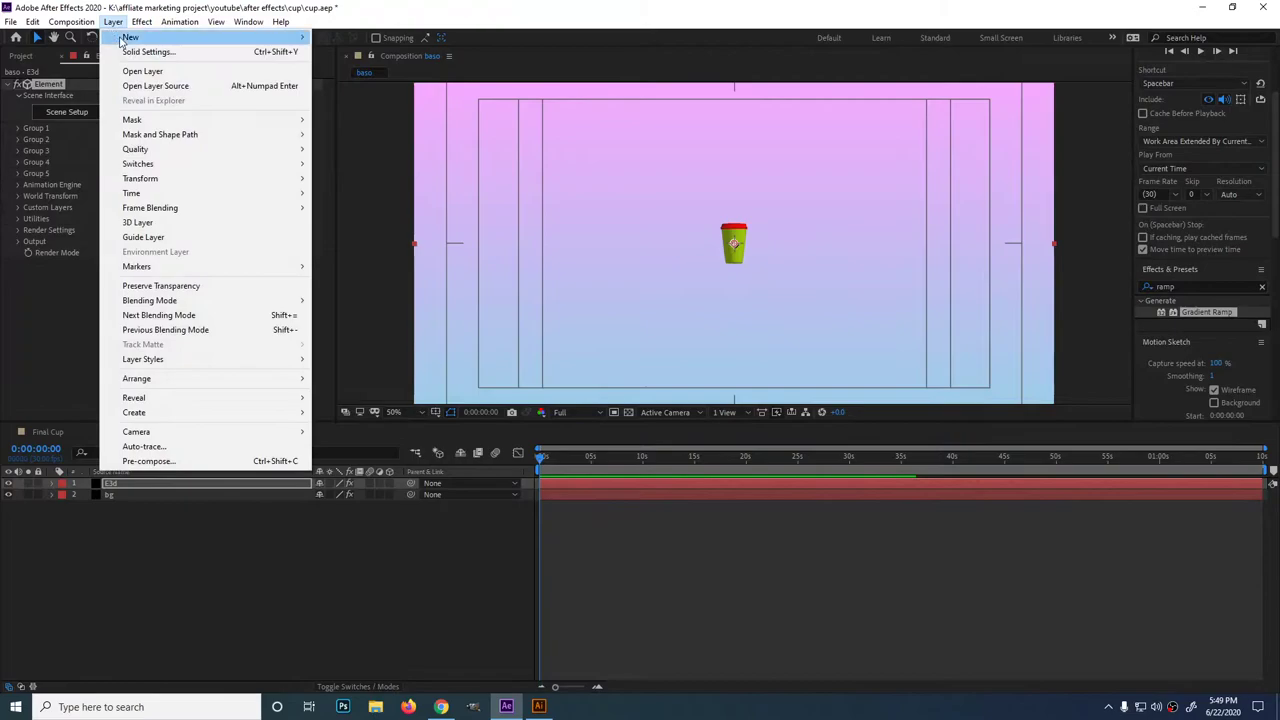
pyautogui.moveTo(125, 38)
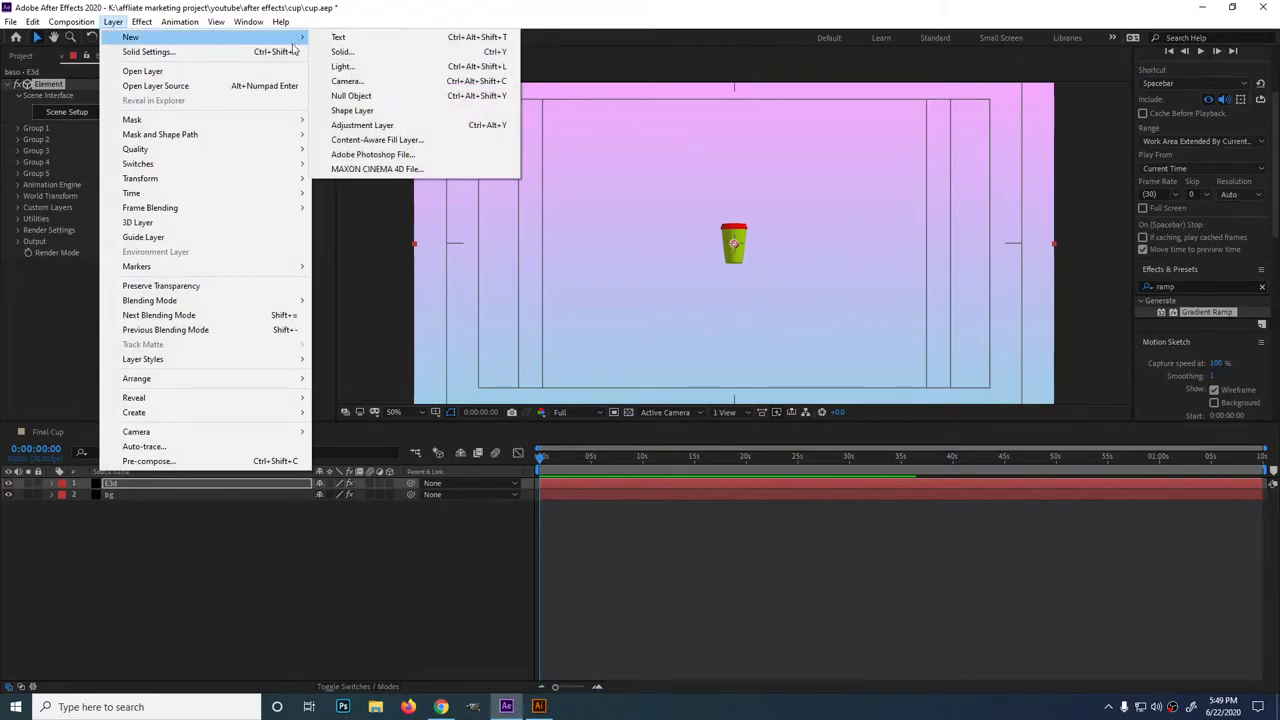
pyautogui.click(350, 81)
pyautogui.click(776, 497)
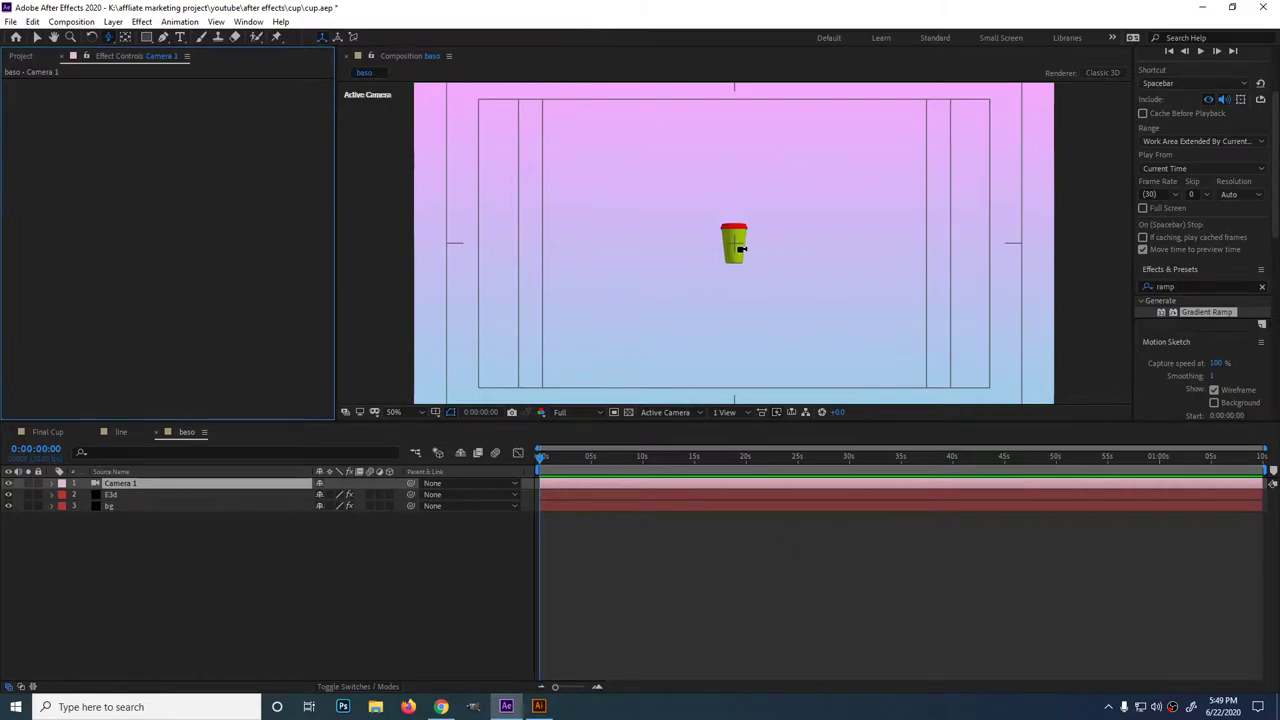
# Dolly the camera in toward the cup so it fills much of the frame.
pyautogui.press('c')
pyautogui.moveTo(738, 252)
pyautogui.mouseDown()
pyautogui.moveTo(752, 104)
pyautogui.moveTo(755, 134)
pyautogui.mouseUp()
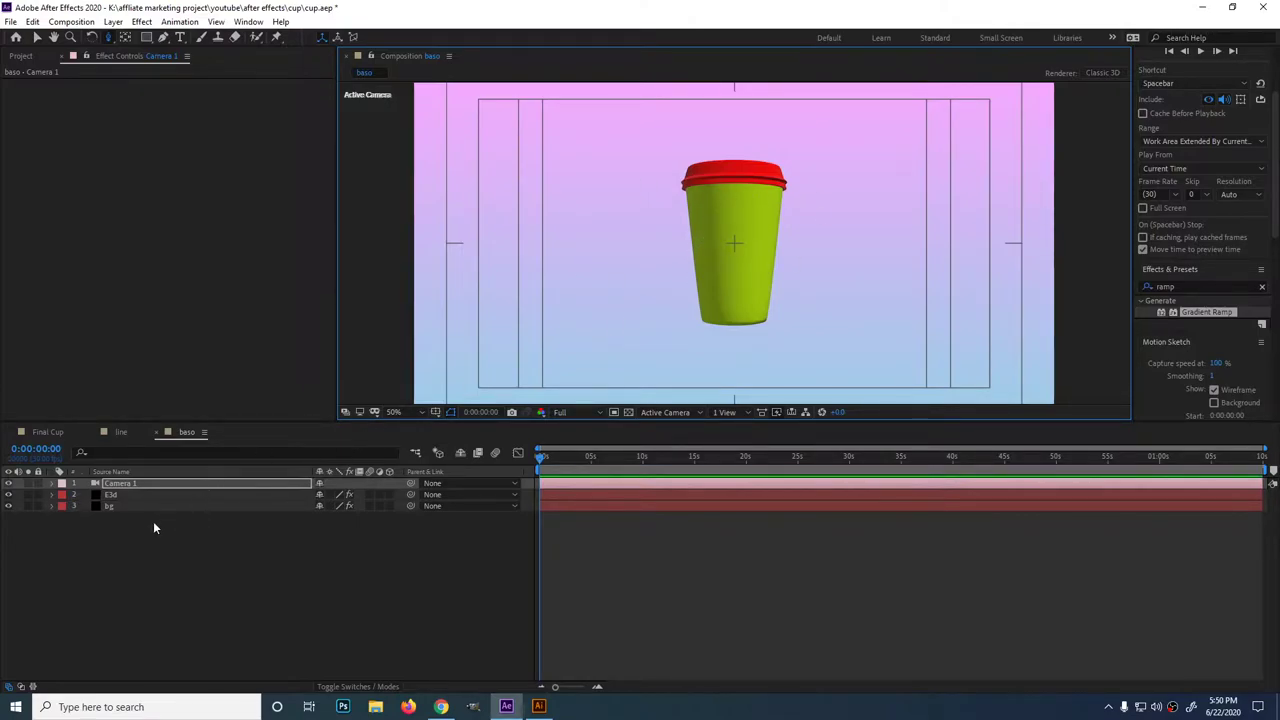
pyautogui.click(124, 495)
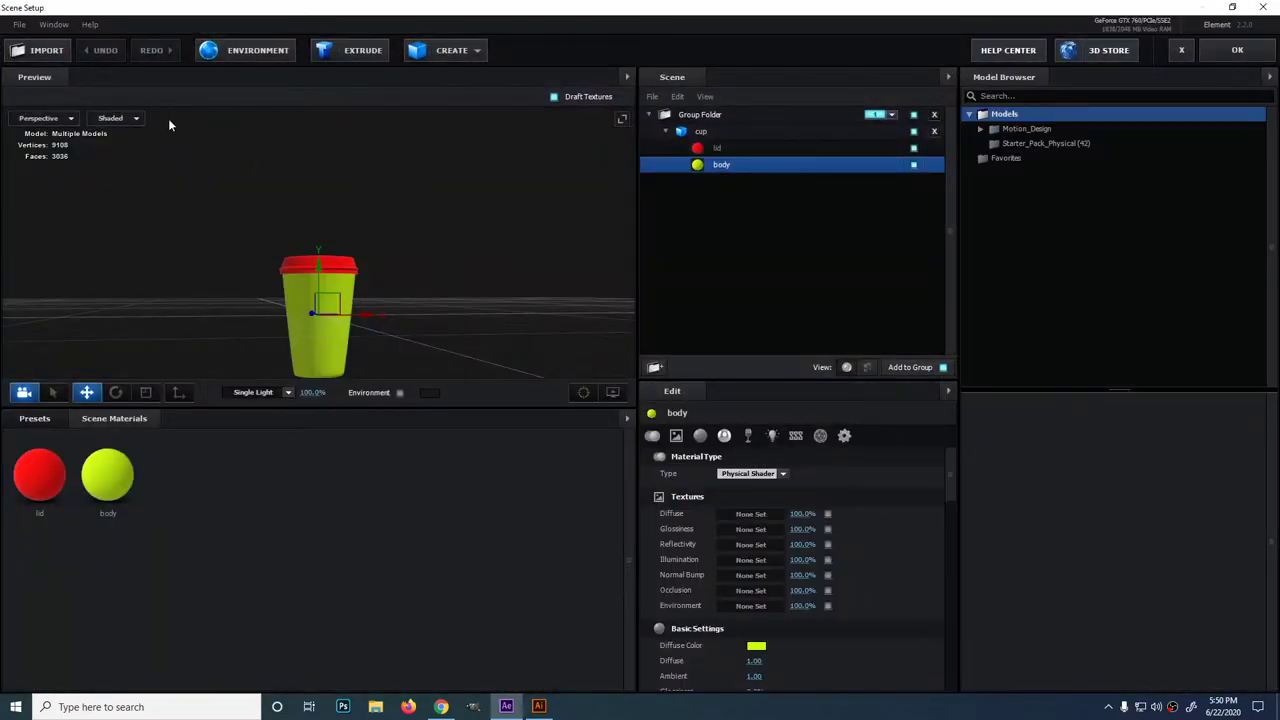
# Apply the Physical Plastic_White preset material to the cup's body and lid.
pyautogui.click(724, 152)
pyautogui.click(46, 421)
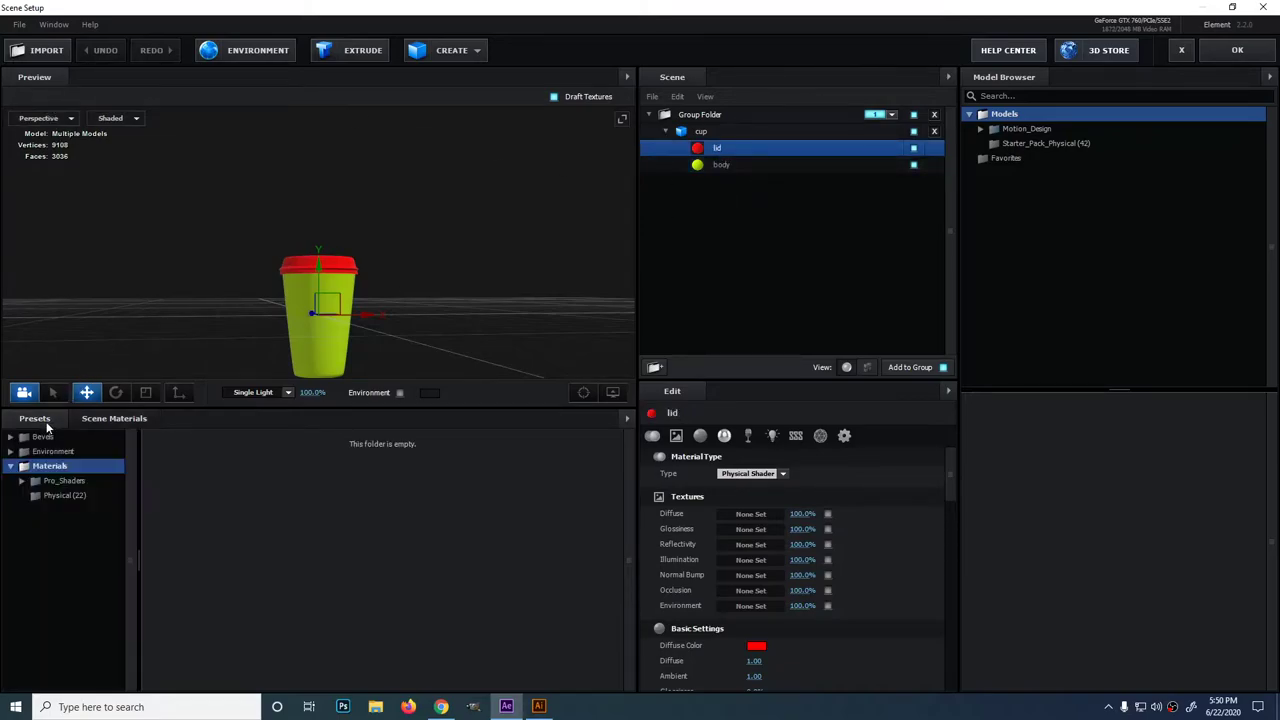
pyautogui.click(64, 495)
pyautogui.moveTo(314, 562); pyautogui.dragTo(327, 335)
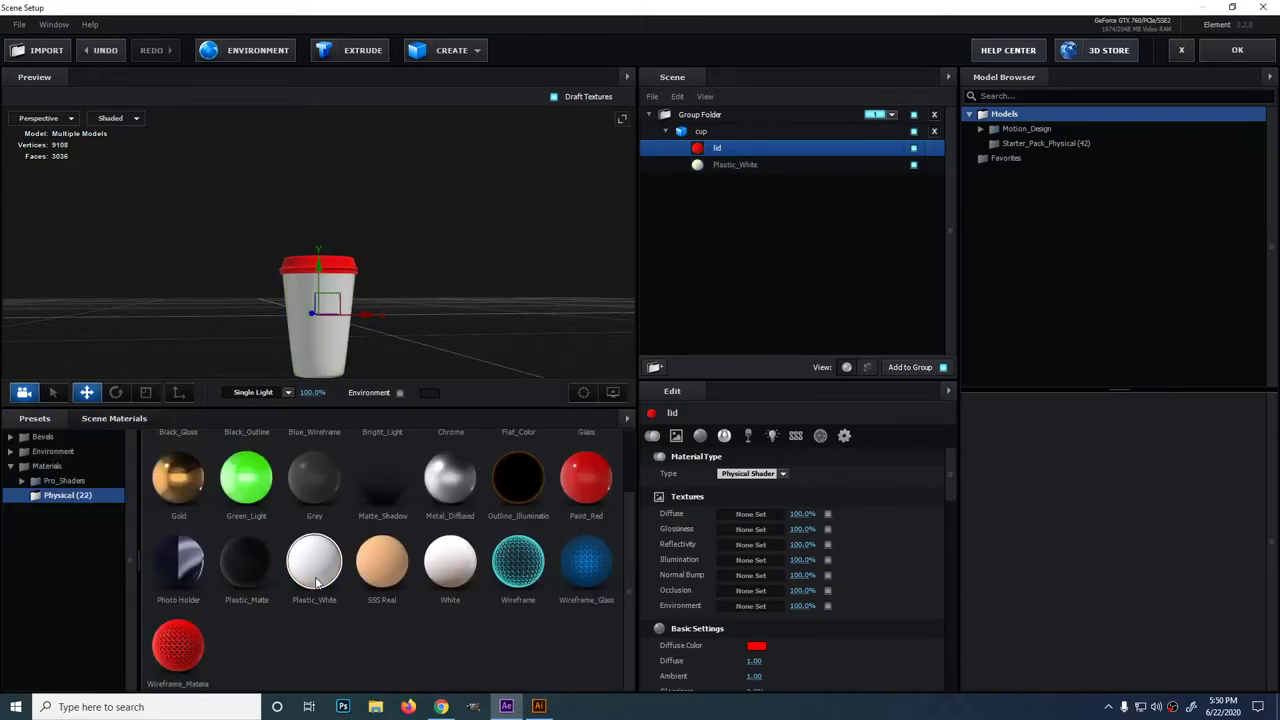
pyautogui.moveTo(316, 583); pyautogui.dragTo(330, 273)
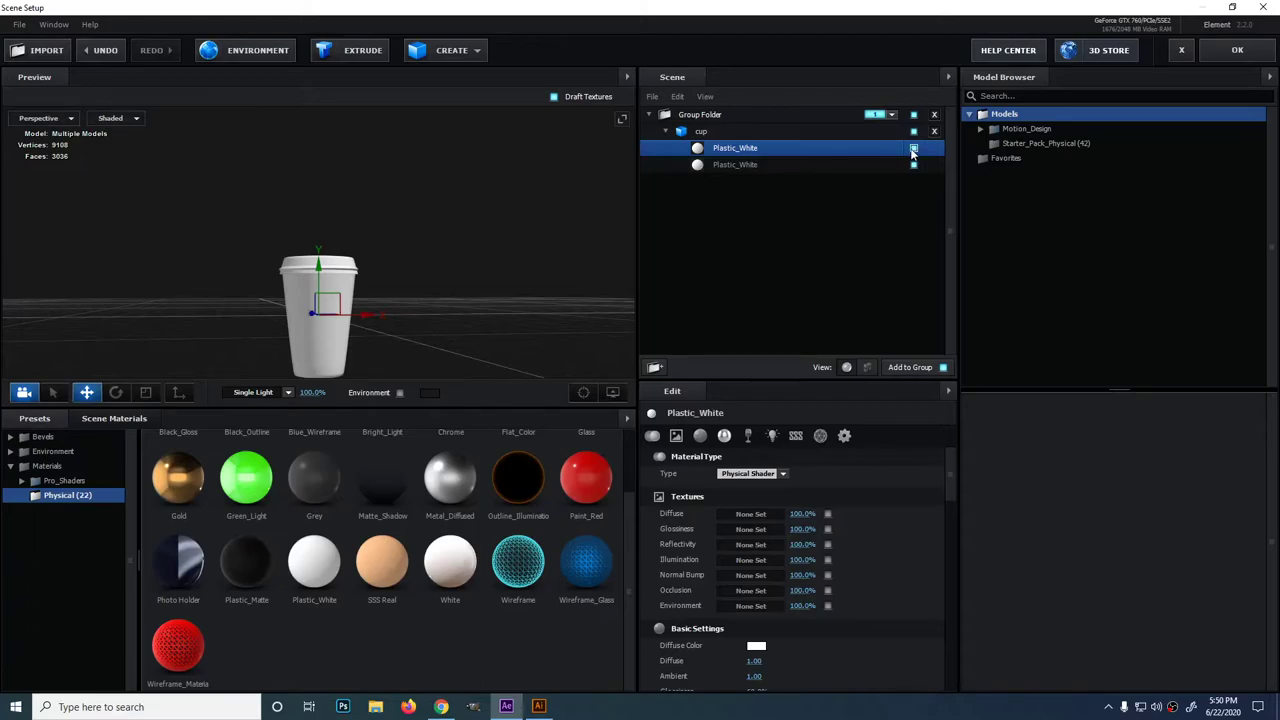
# Set the first Plastic_White material's diffuse colour to black (000000) and apply the scene.
pyautogui.scroll(-2, 858, 606)
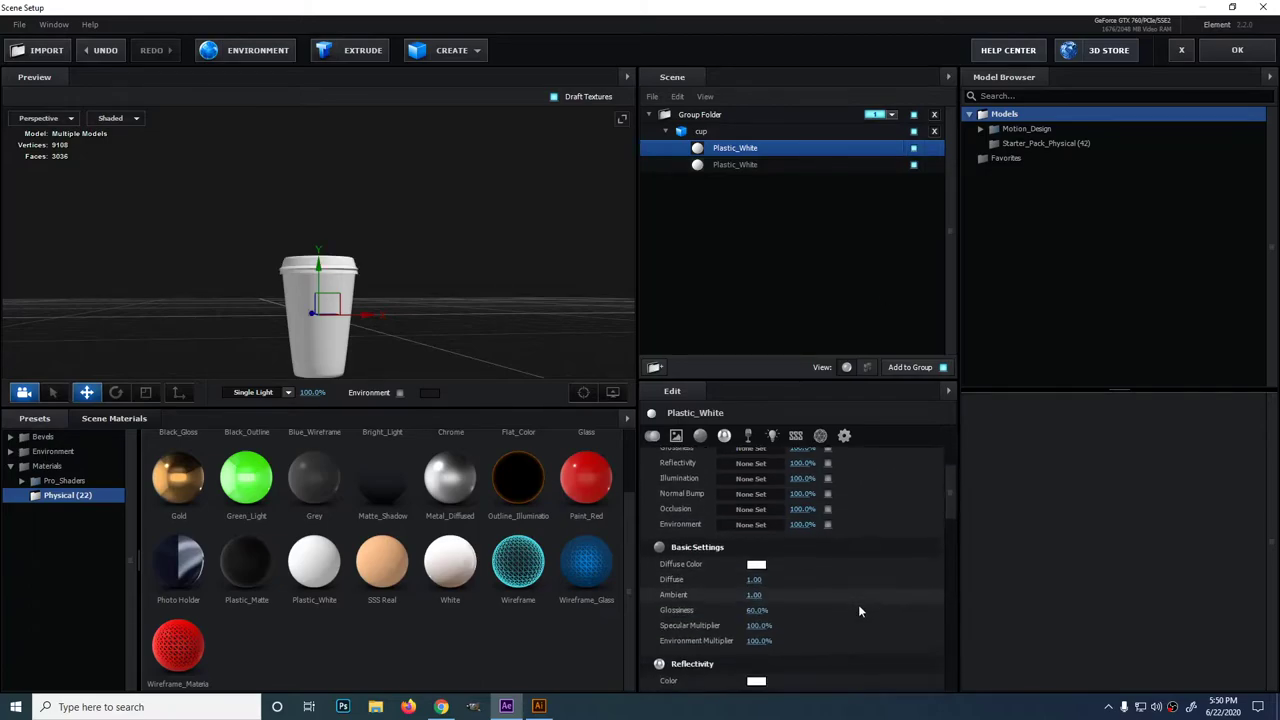
pyautogui.click(757, 553)
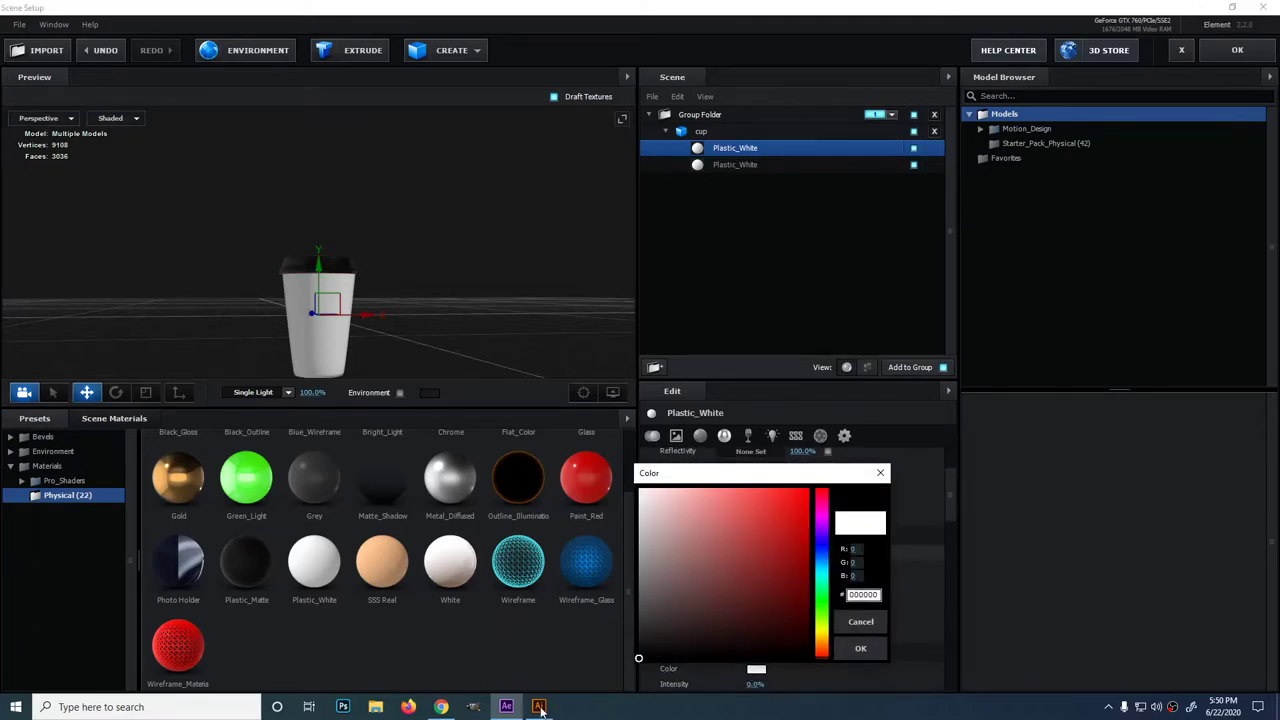
pyautogui.click(856, 648)
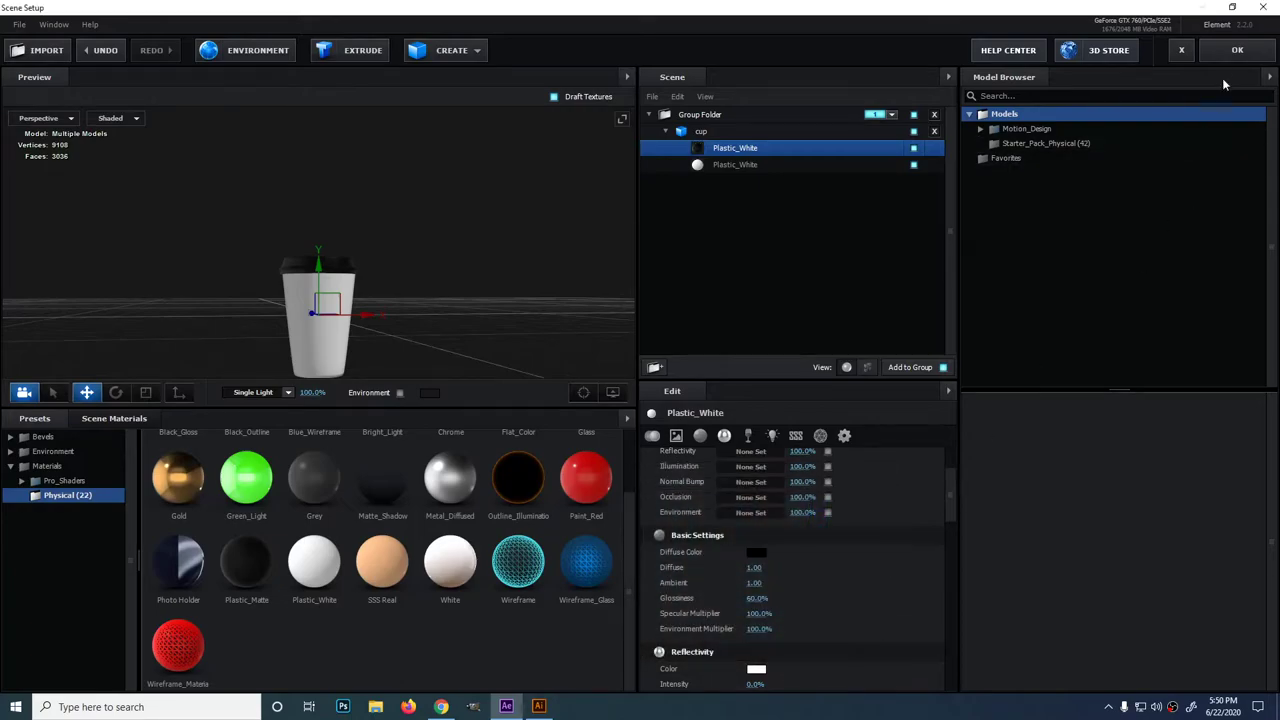
pyautogui.click(1237, 50)
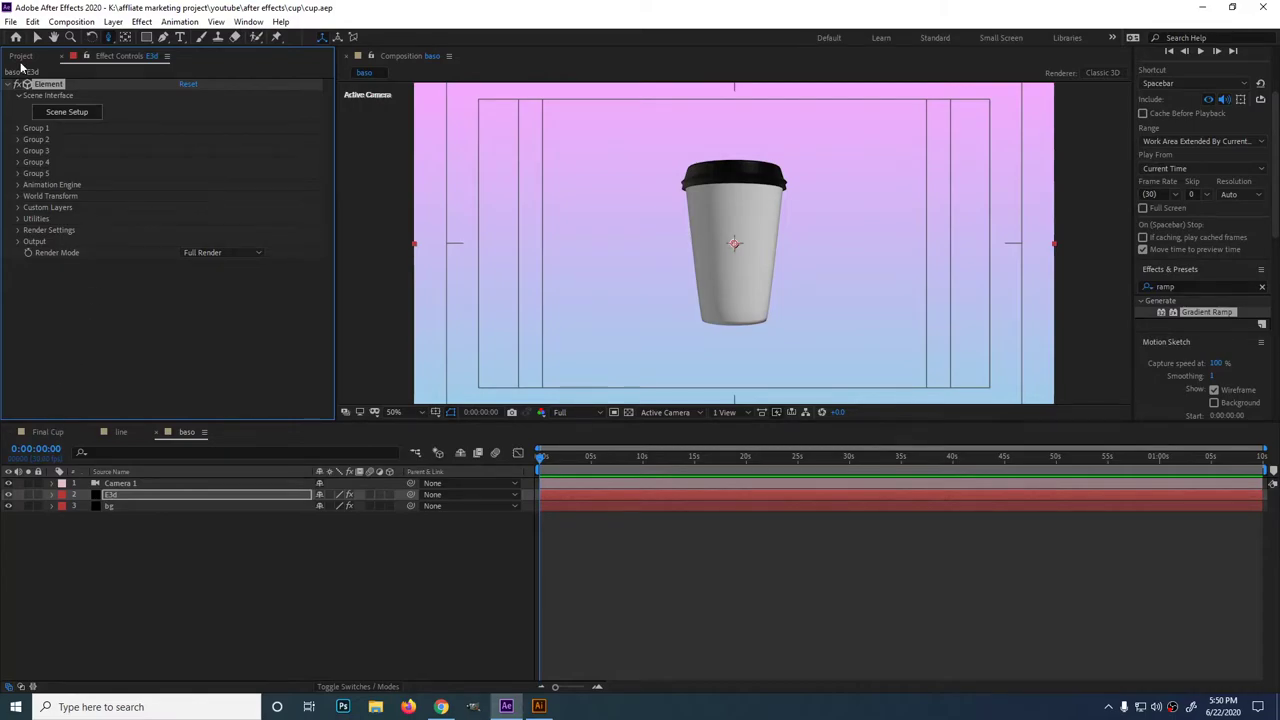
# Select background2.ai inside the project's final folder, then switch to Illustrator.
pyautogui.click(21, 57)
pyautogui.click(8, 190)
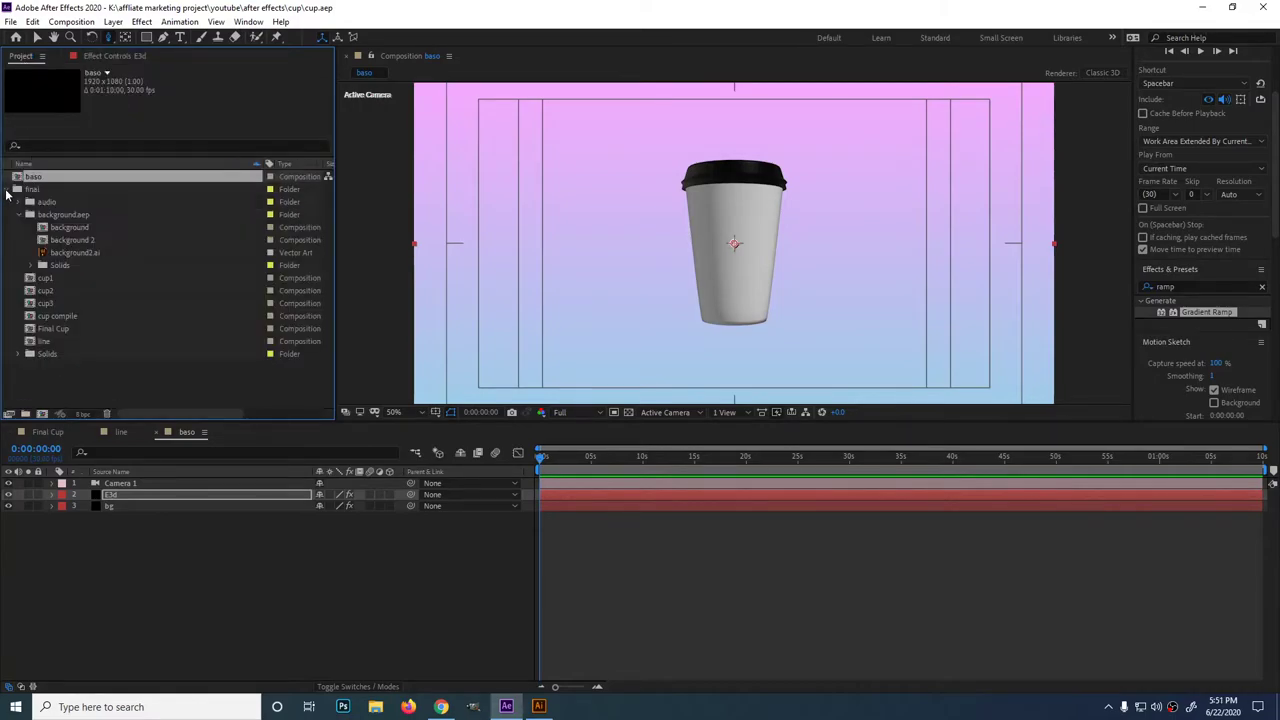
pyautogui.click(140, 253)
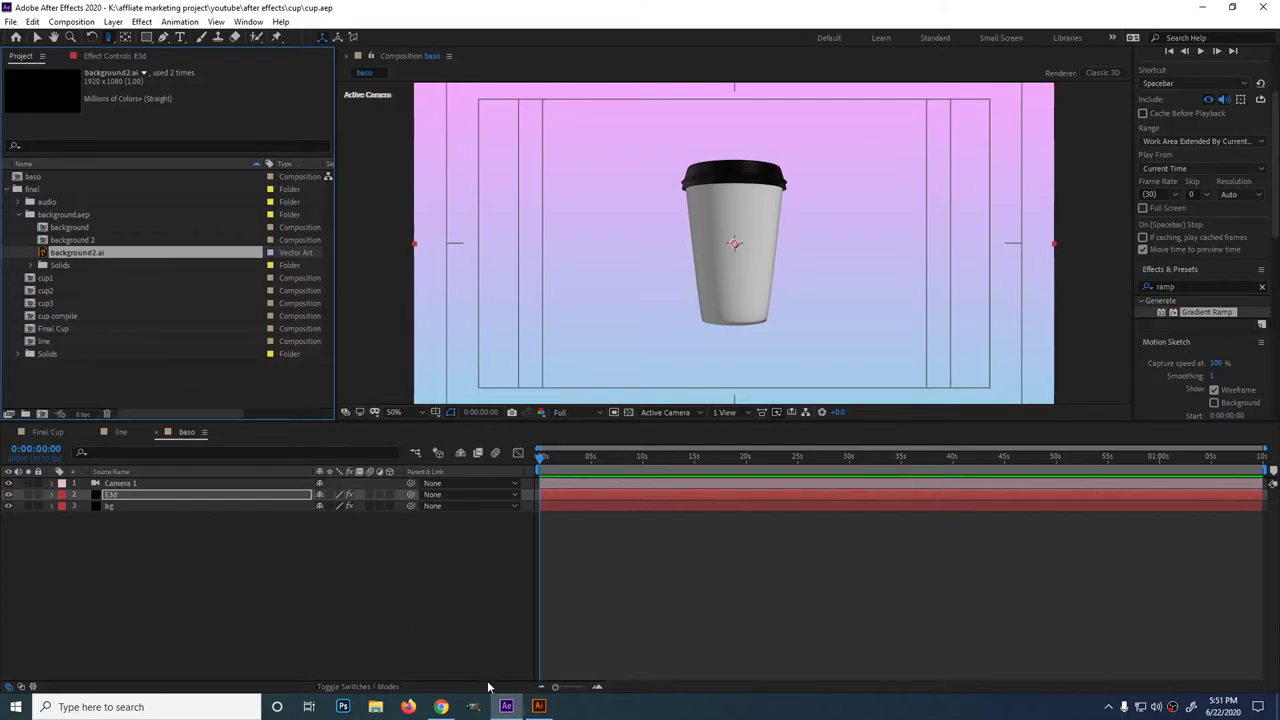
pyautogui.click(539, 706)
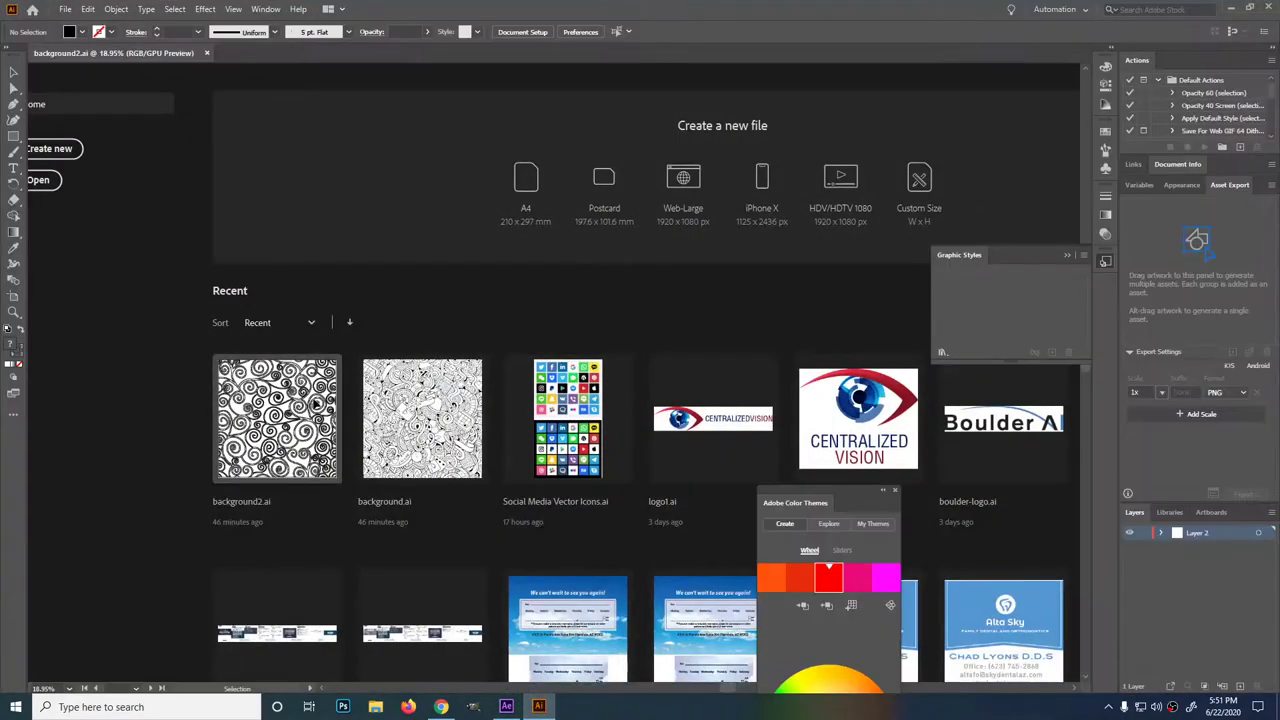
# Open background2.ai from Recent, give all swirl lines a 7 pt stroke, then deselect.
pyautogui.click(316, 404)
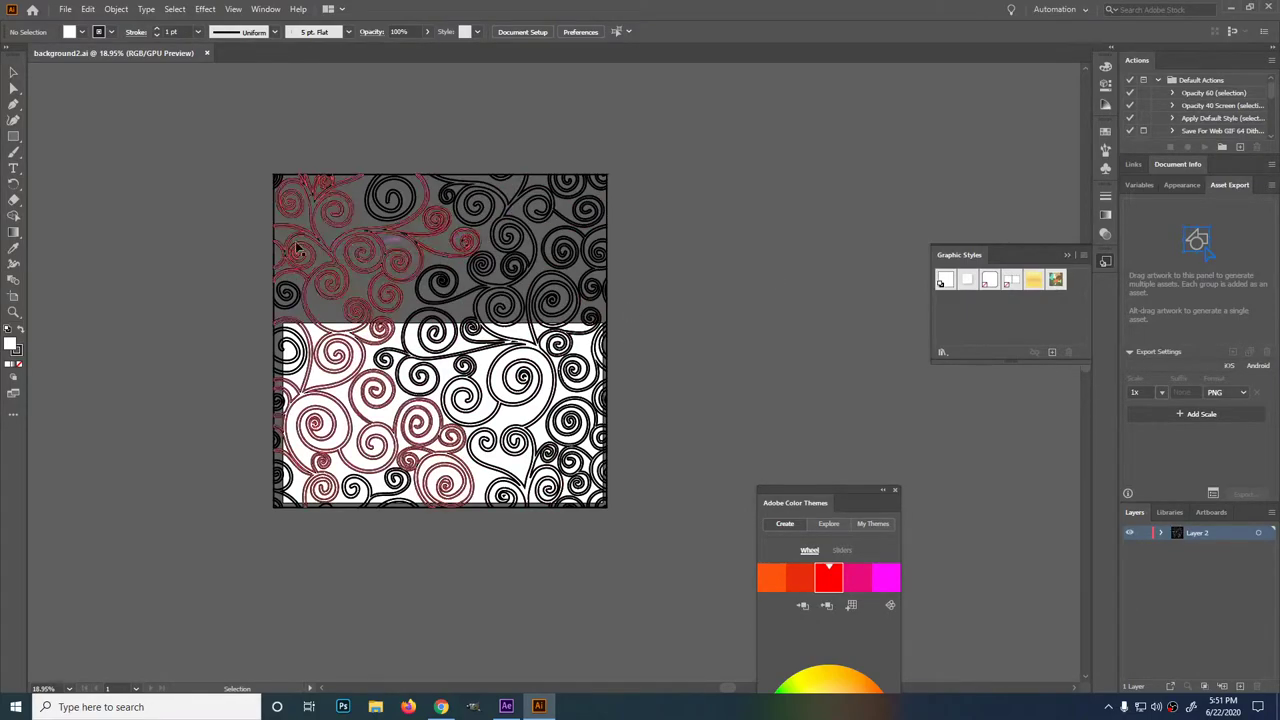
pyautogui.hotkey('ctrl', 'a')
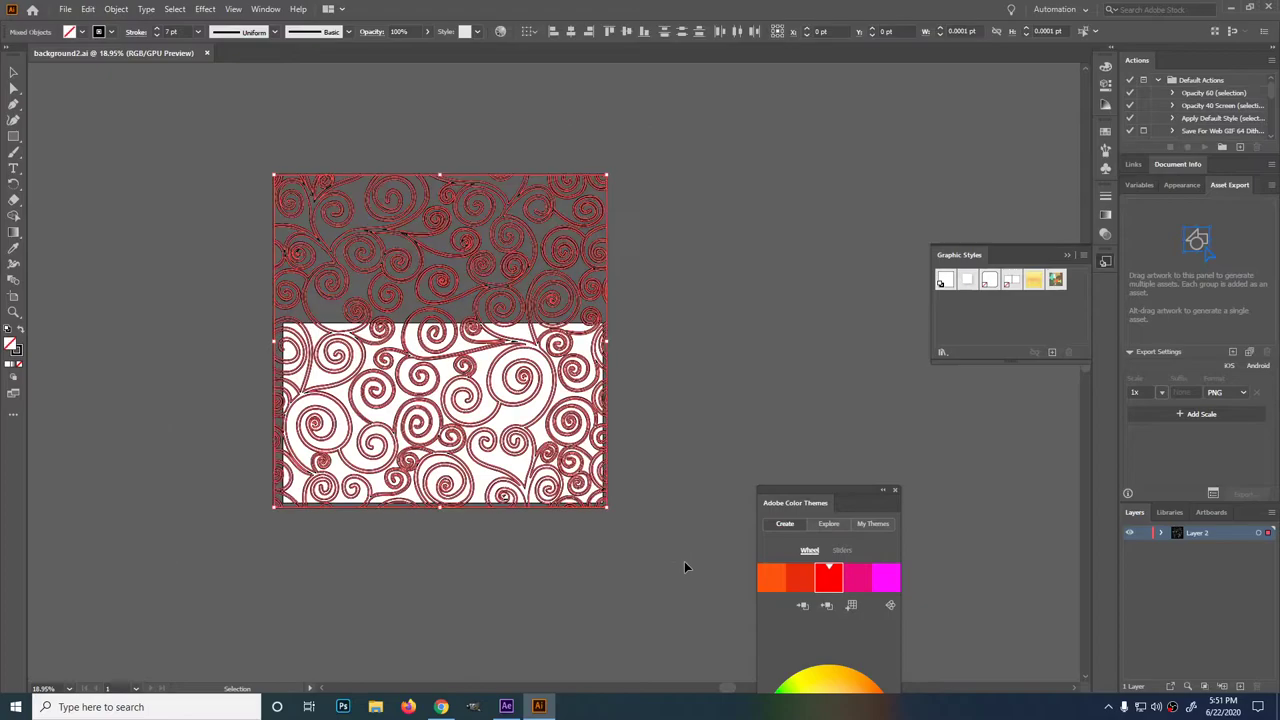
pyautogui.hotkey('ctrl', 'shift', 'a')
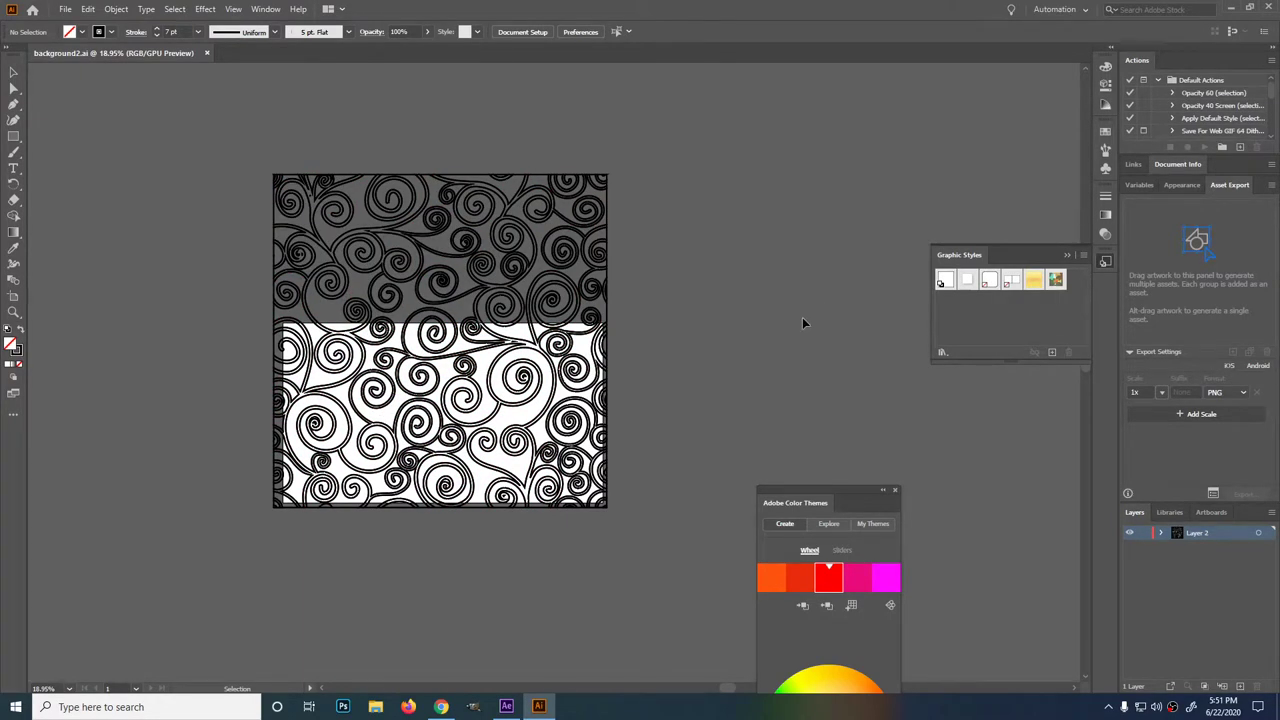
# Create a background2 composition from background2.ai and set the current time to 0:00:04:04.
pyautogui.click(506, 707)
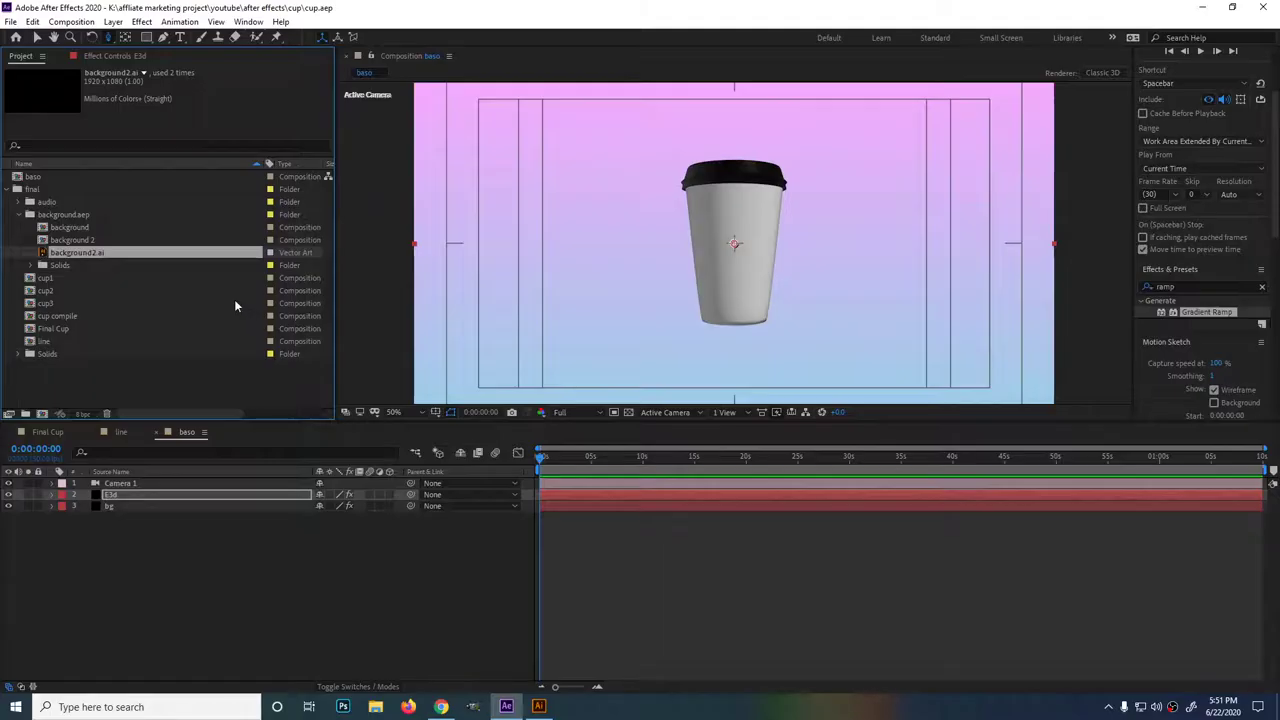
pyautogui.click(91, 254)
pyautogui.click(42, 415)
pyautogui.press(',')
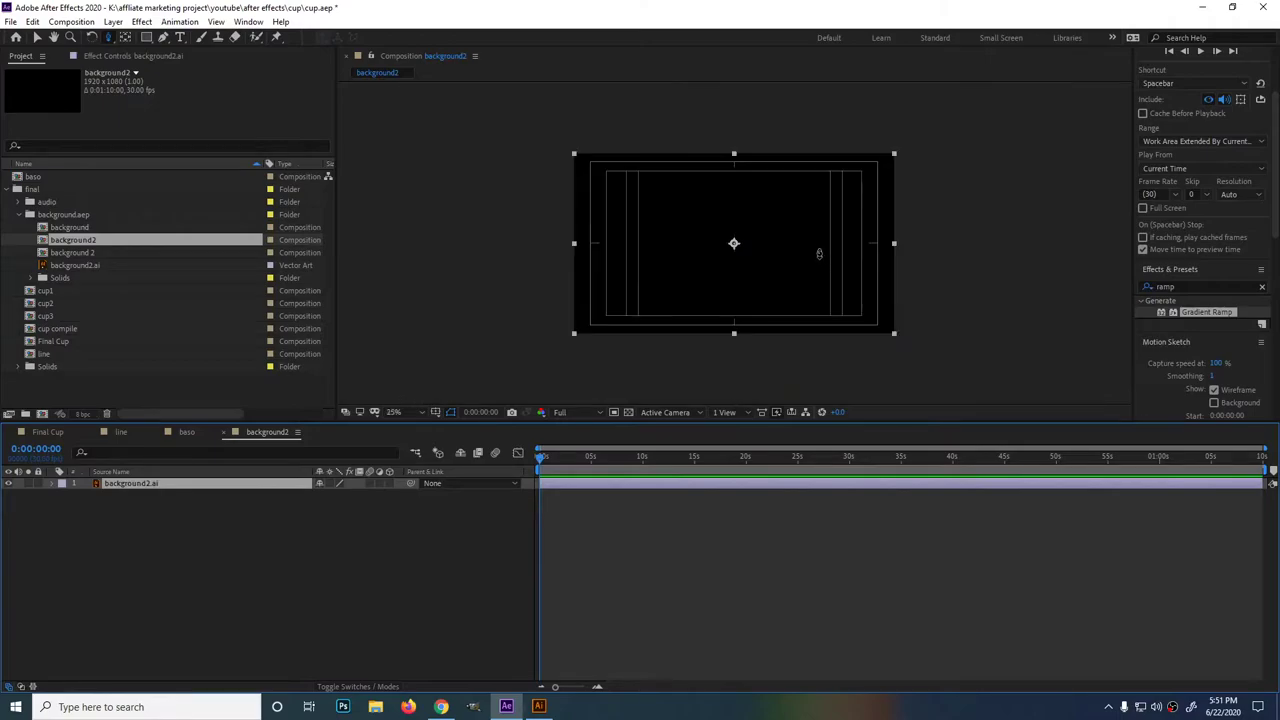
pyautogui.click(583, 460)
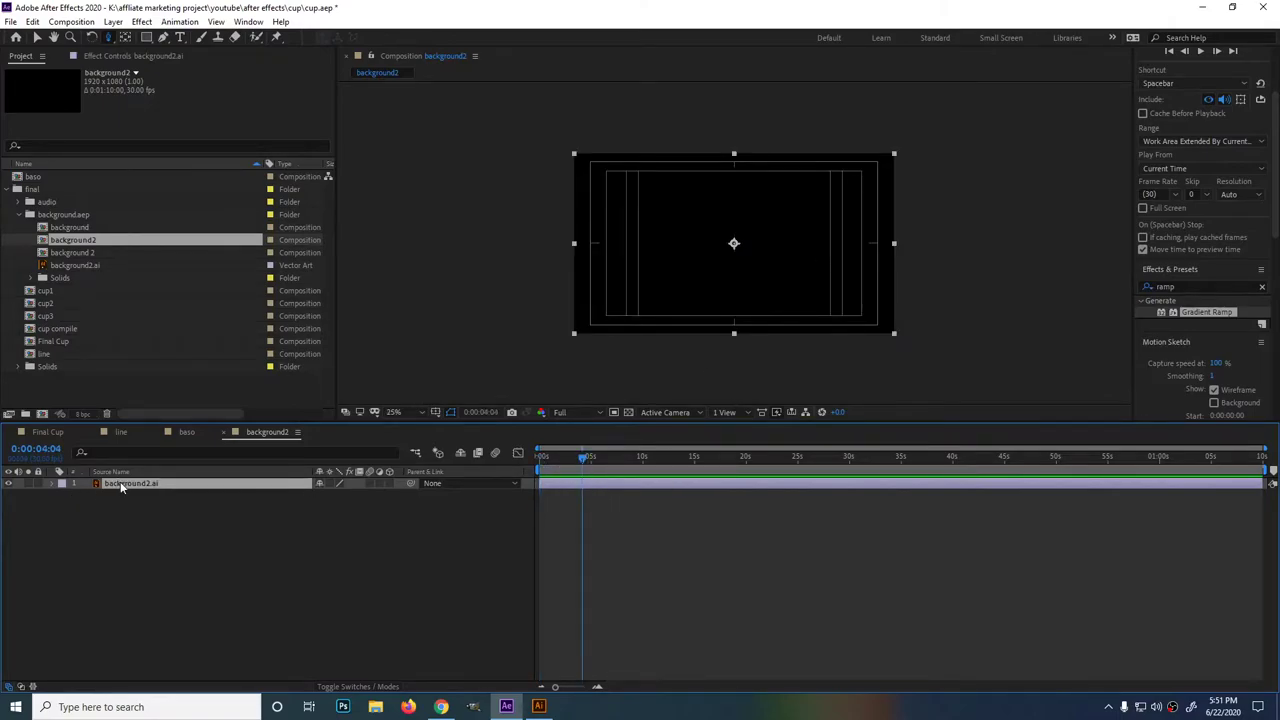
# Add a white (FFFFFF) solid and place it beneath the background2.ai layer.
pyautogui.click(113, 21)
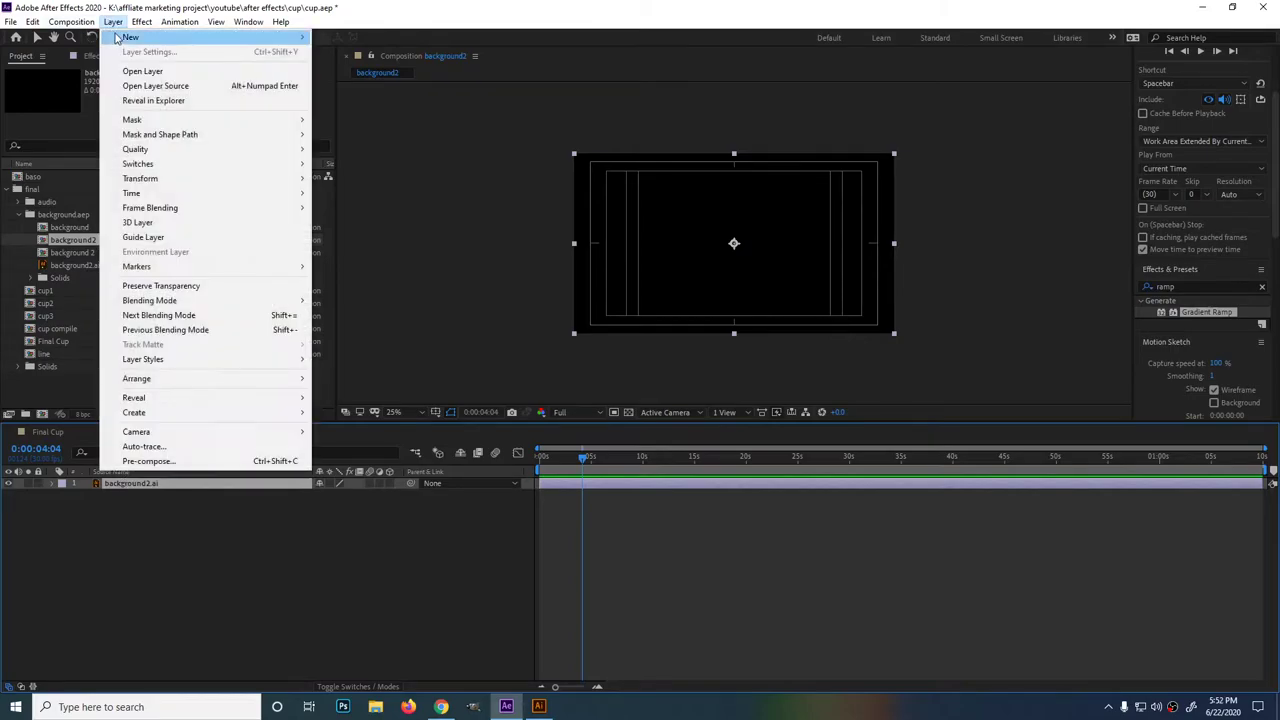
pyautogui.moveTo(140, 37)
pyautogui.click(379, 55)
pyautogui.click(453, 512)
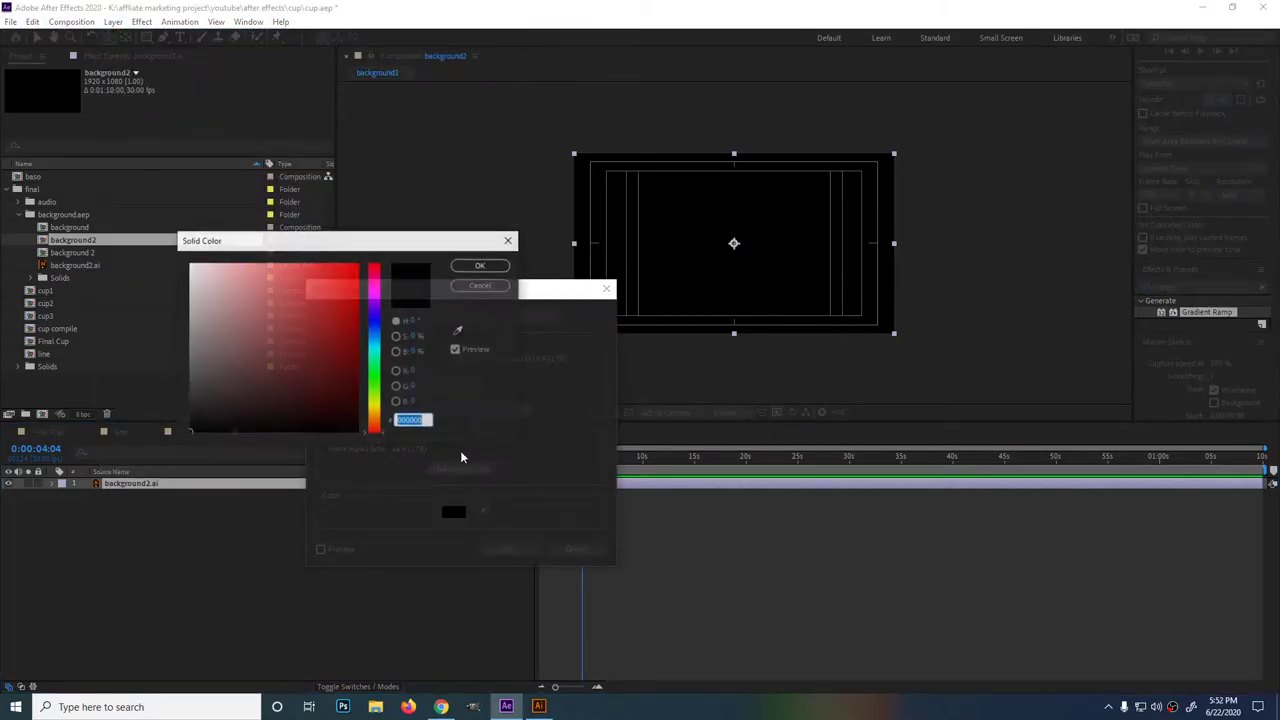
pyautogui.click(213, 414)
pyautogui.moveTo(213, 414); pyautogui.dragTo(190, 265)
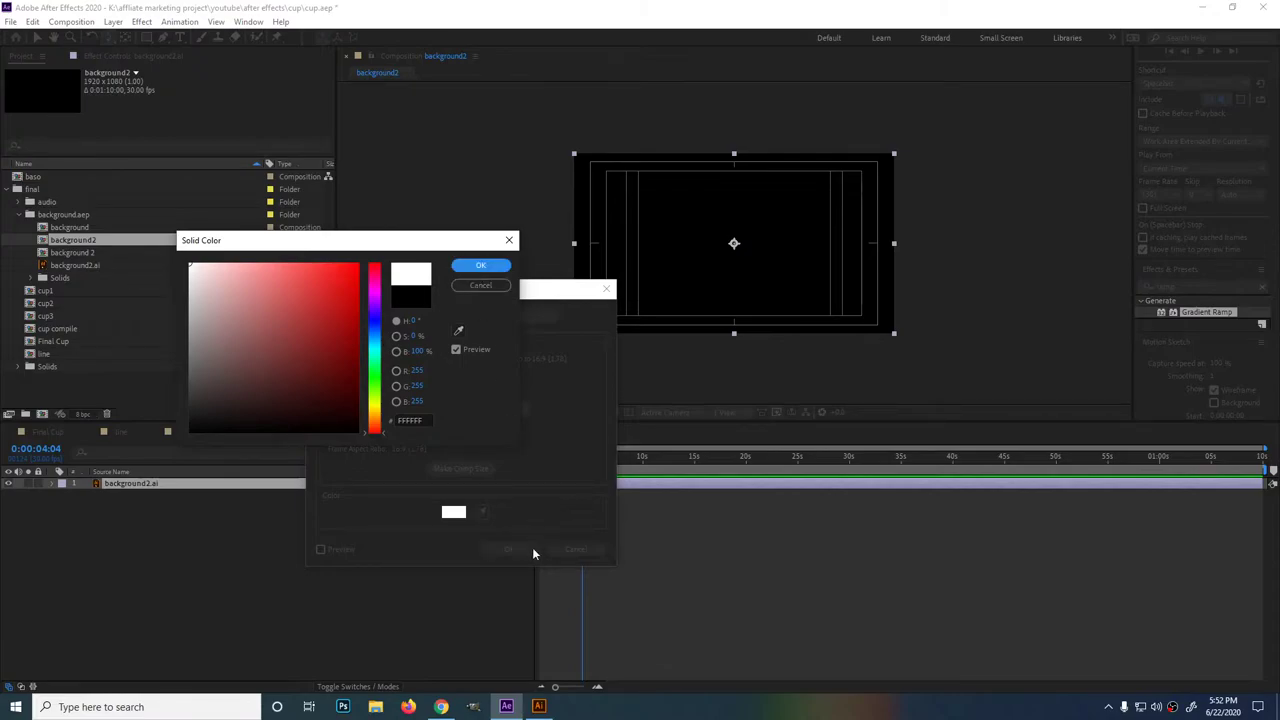
pyautogui.click(484, 268)
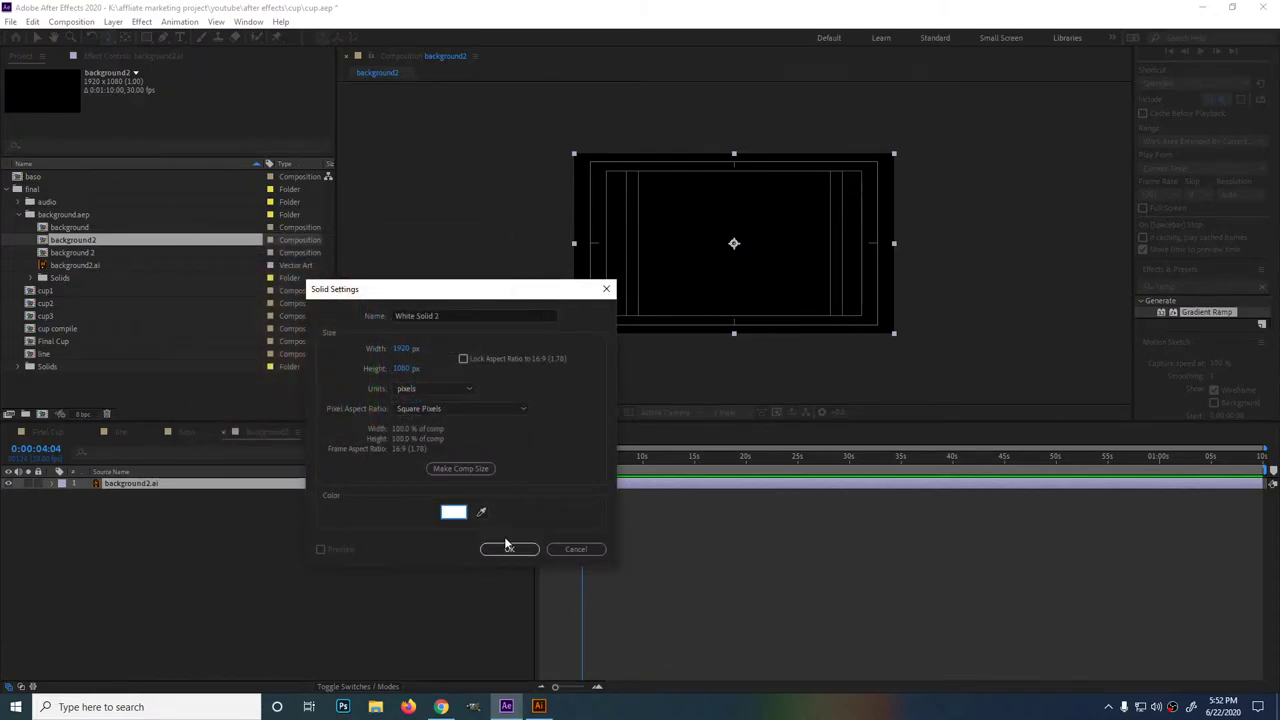
pyautogui.click(508, 550)
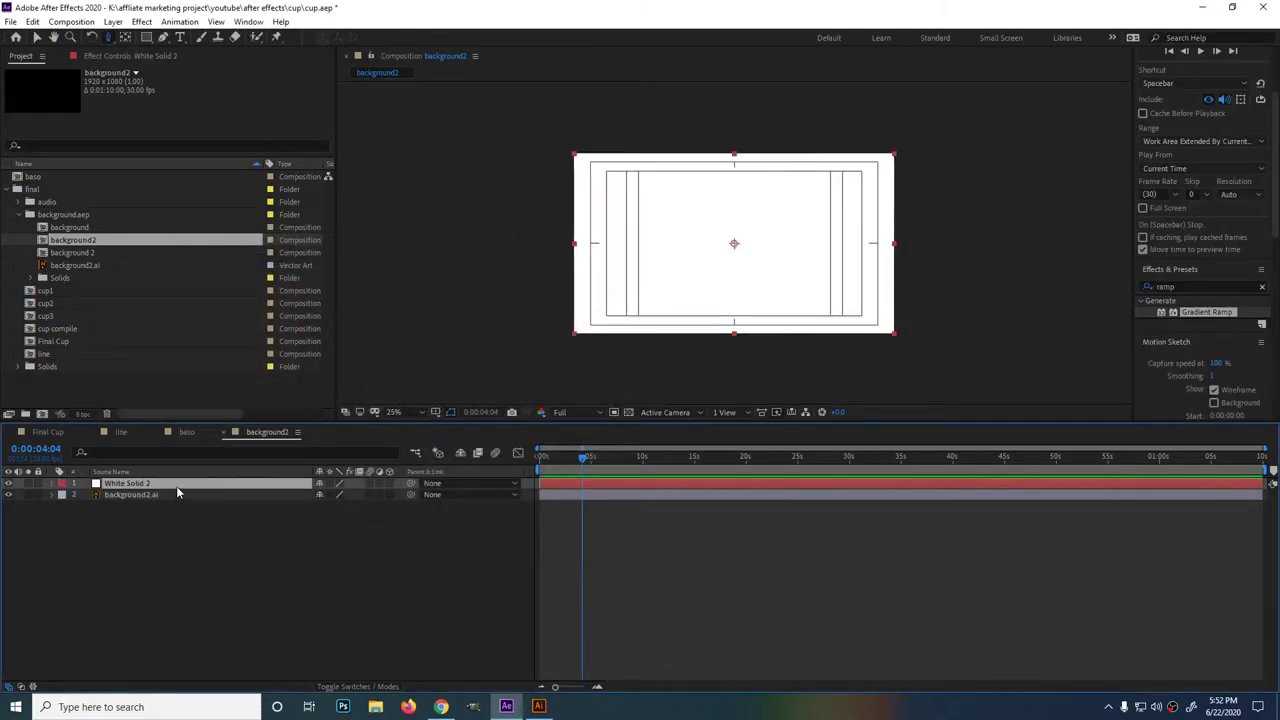
pyautogui.moveTo(176, 486); pyautogui.dragTo(194, 537)
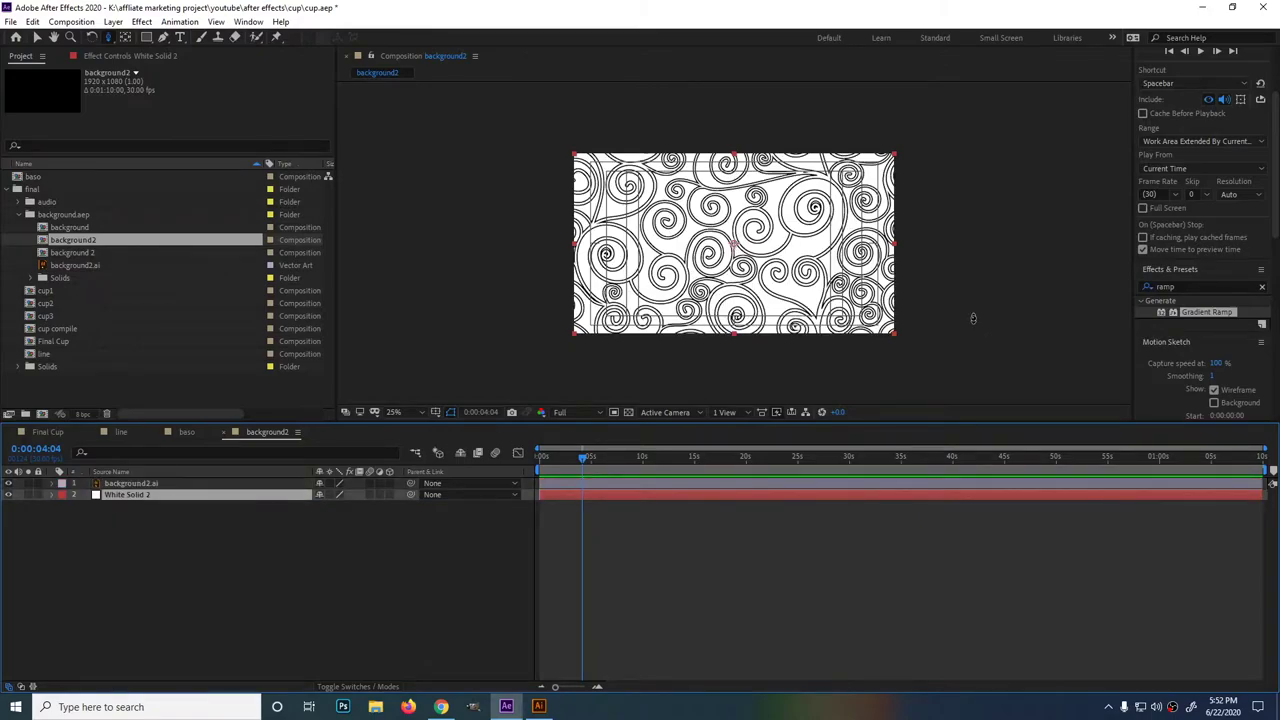
pyautogui.scroll(1, 974, 309)
pyautogui.scroll(-2, 974, 309)
# Convert background2.ai into a background2 Outlines shape layer via Create Shapes from Vector Layer.
pyautogui.rightClick(125, 484)
pyautogui.moveTo(200, 376)
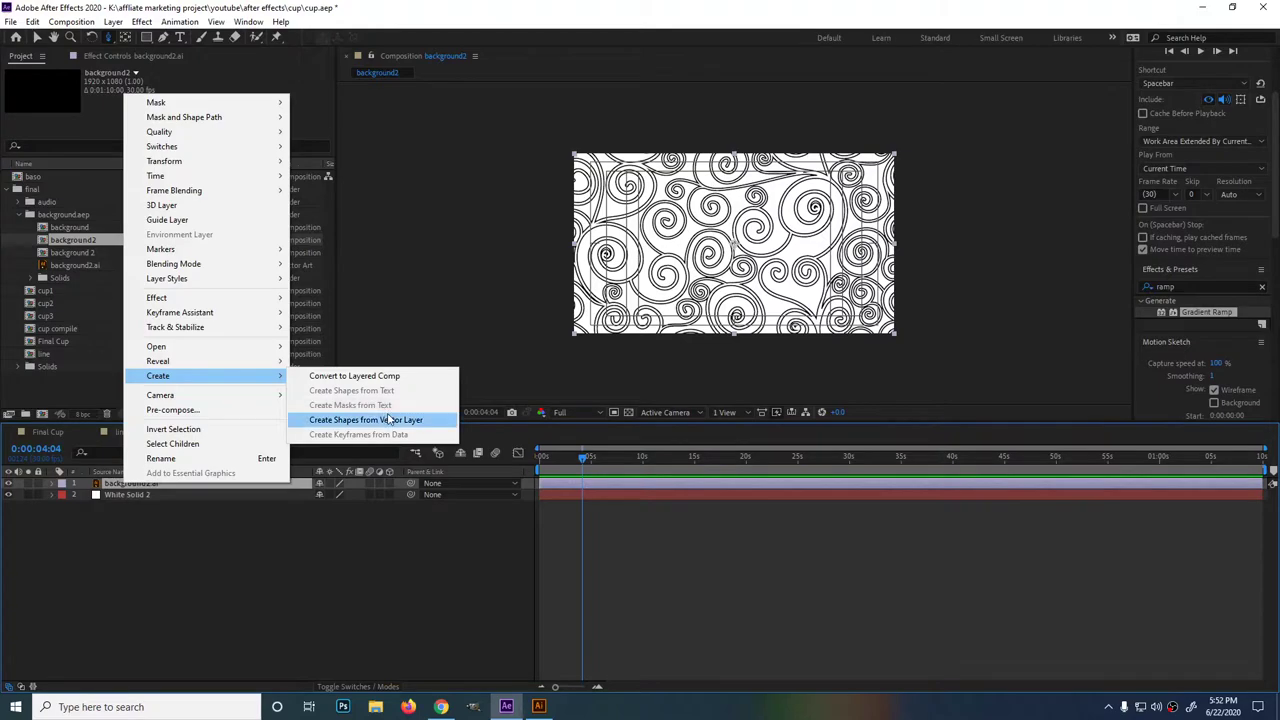
pyautogui.click(383, 420)
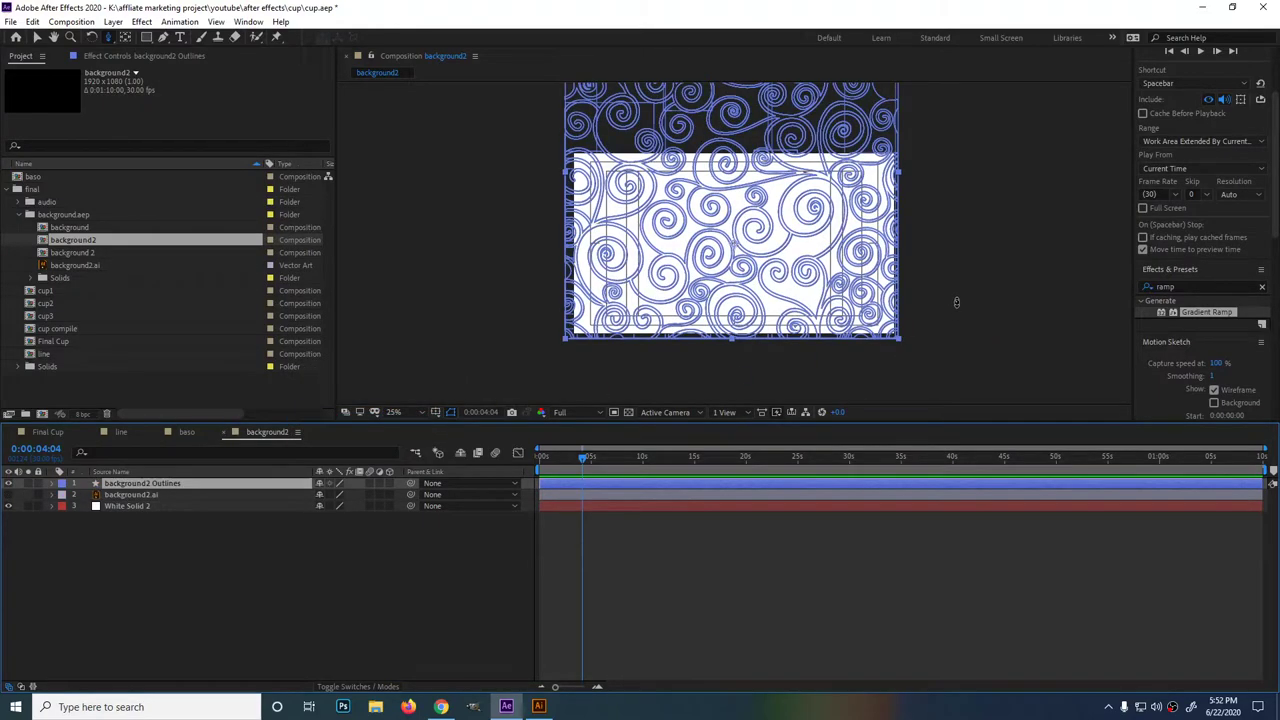
pyautogui.click(130, 570)
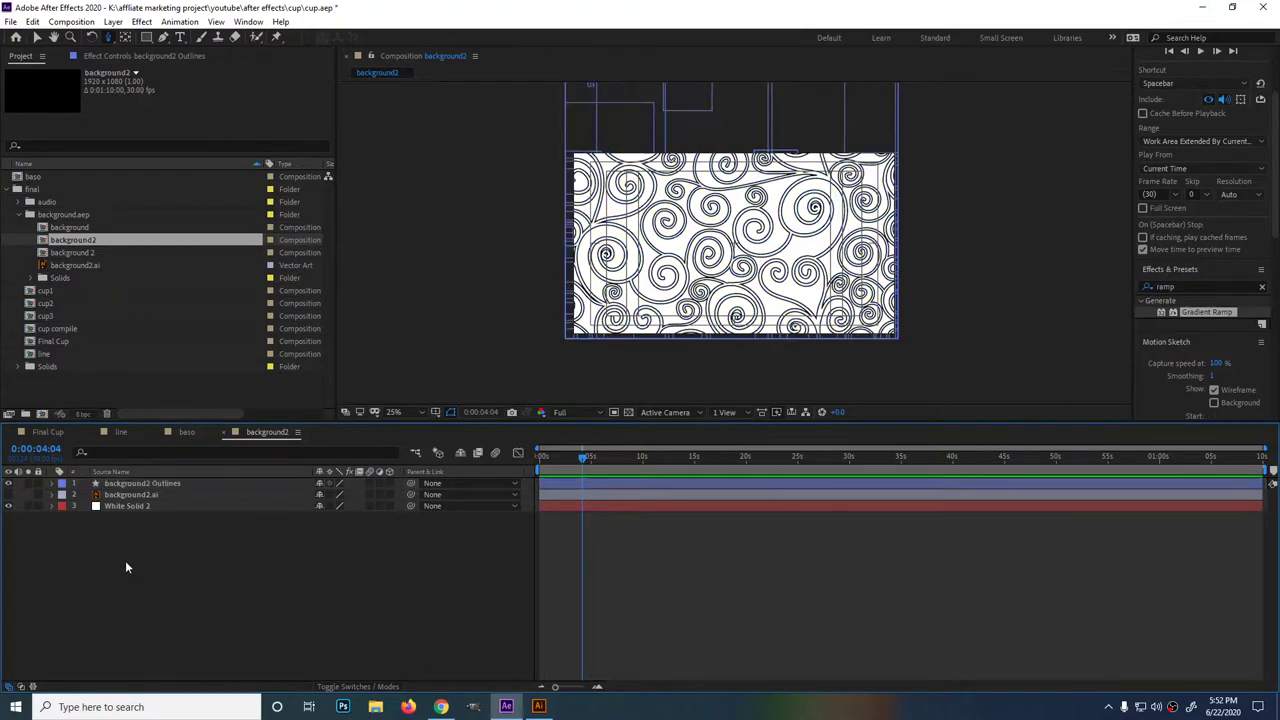
pyautogui.click(9, 507)
pyautogui.click(9, 507)
# Add a Trim Paths operator to the background2 Outlines layer.
pyautogui.click(226, 485)
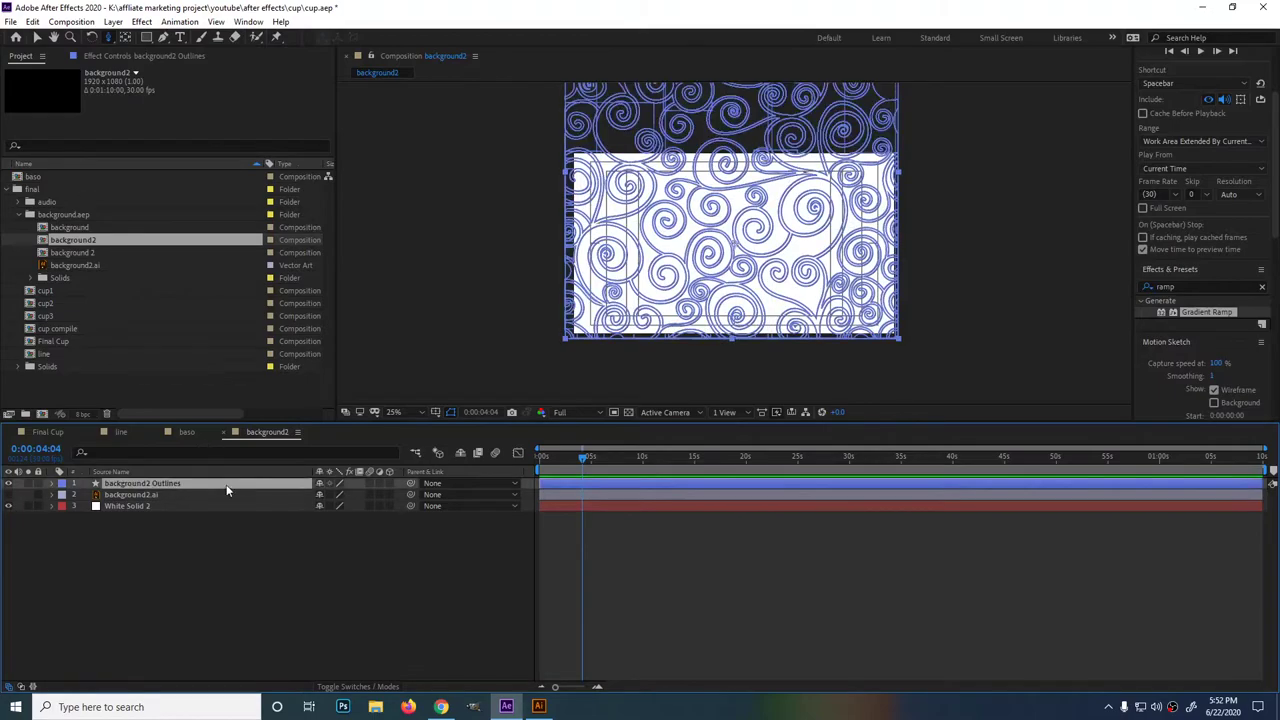
pyautogui.click(53, 484)
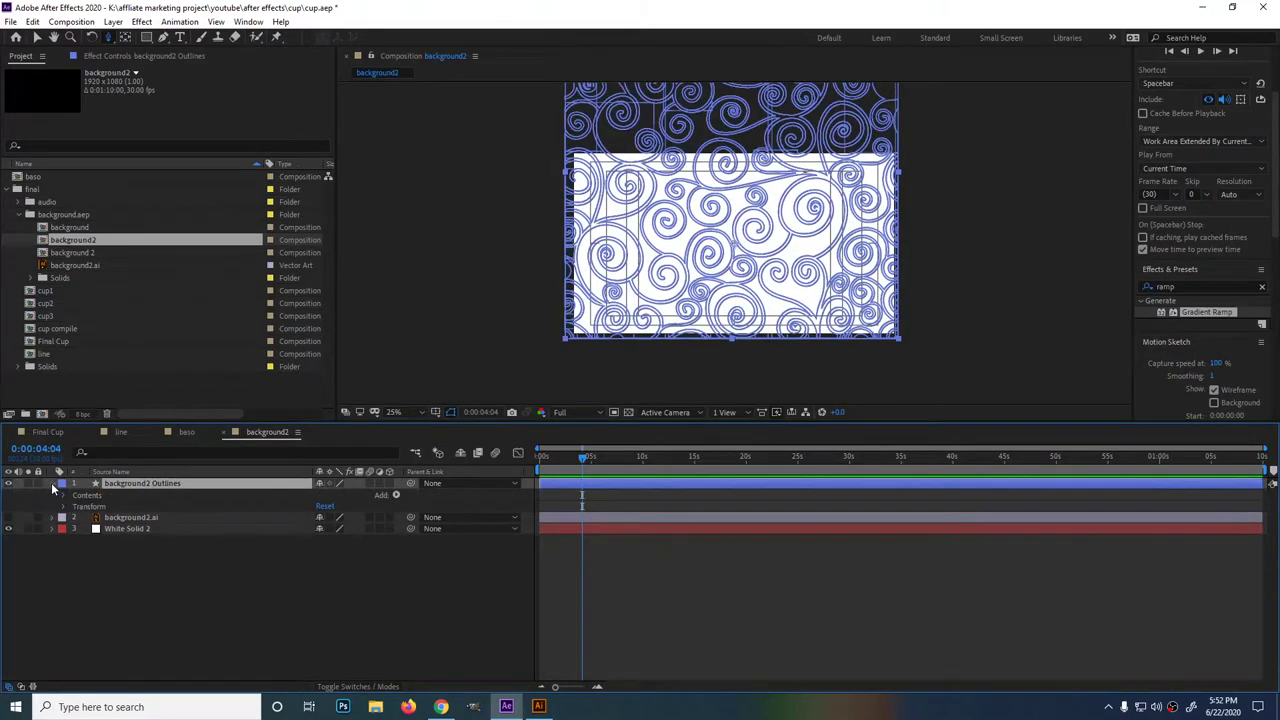
pyautogui.click(395, 494)
pyautogui.click(441, 421)
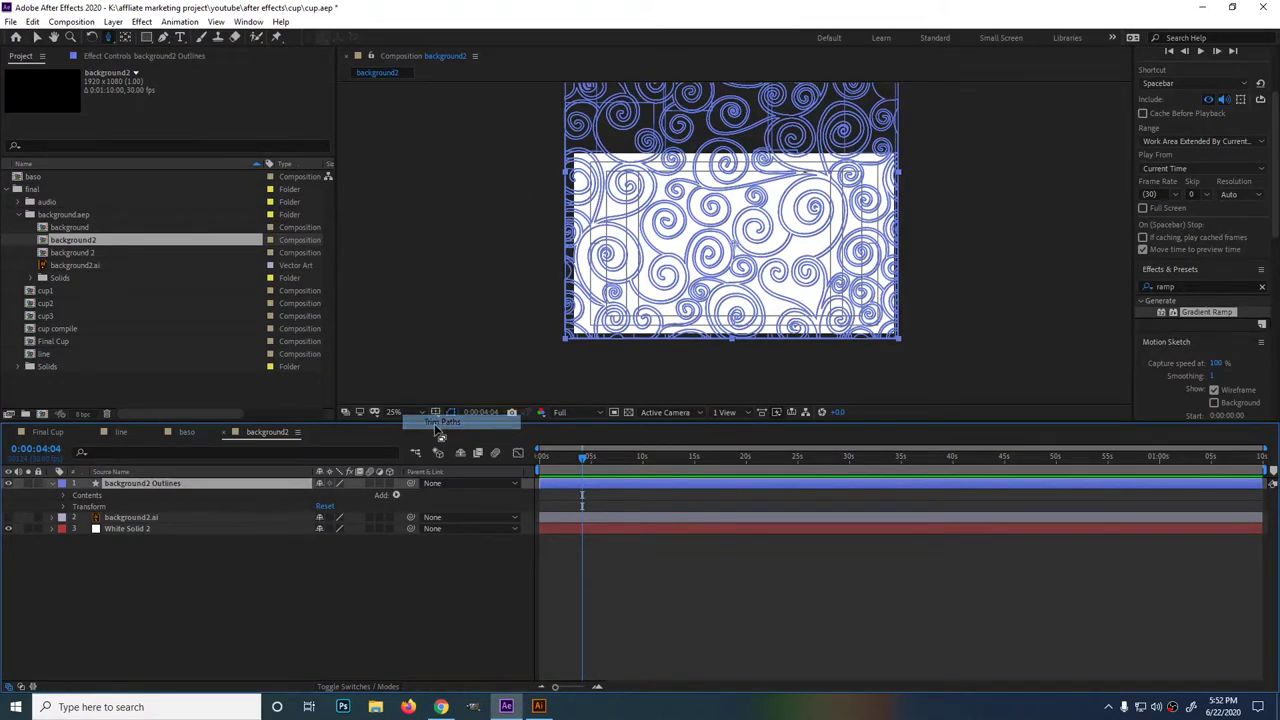
# Keyframe Trim Paths End at frame 0 and at 0:00:09:01, easing both keyframes.
pyautogui.scroll(-3, 185, 569)
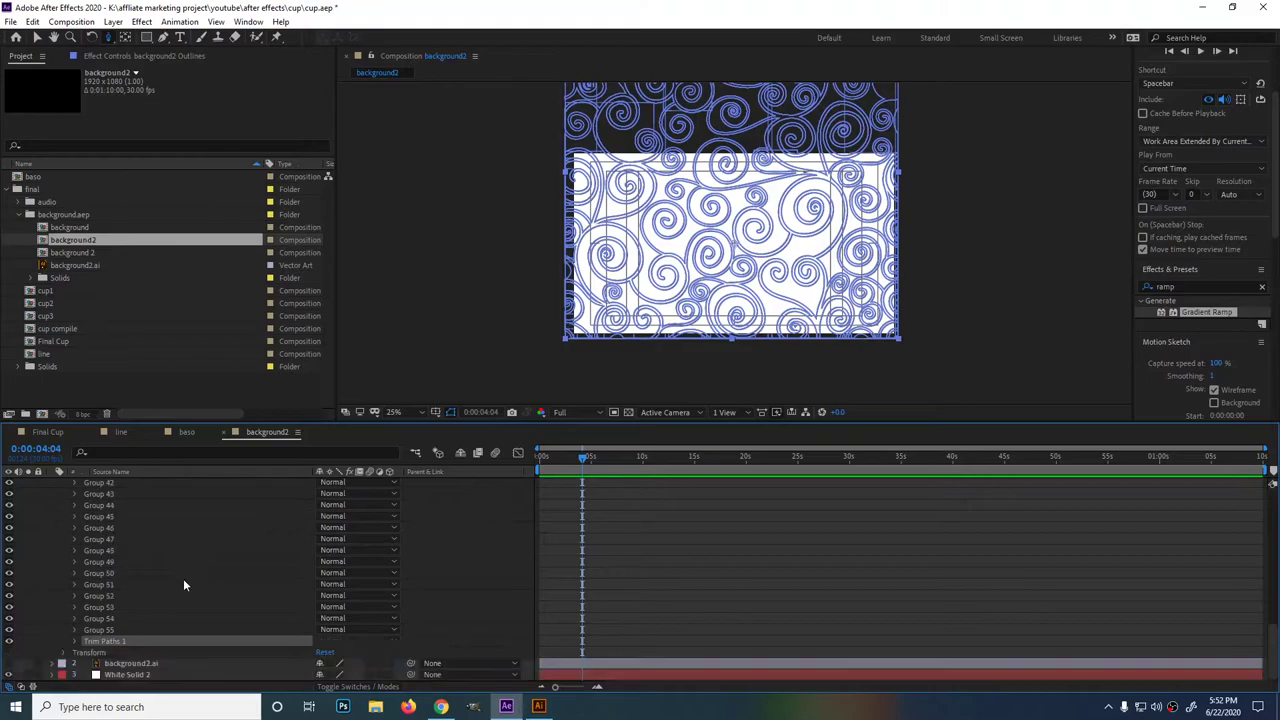
pyautogui.click(74, 652)
pyautogui.press('Home')
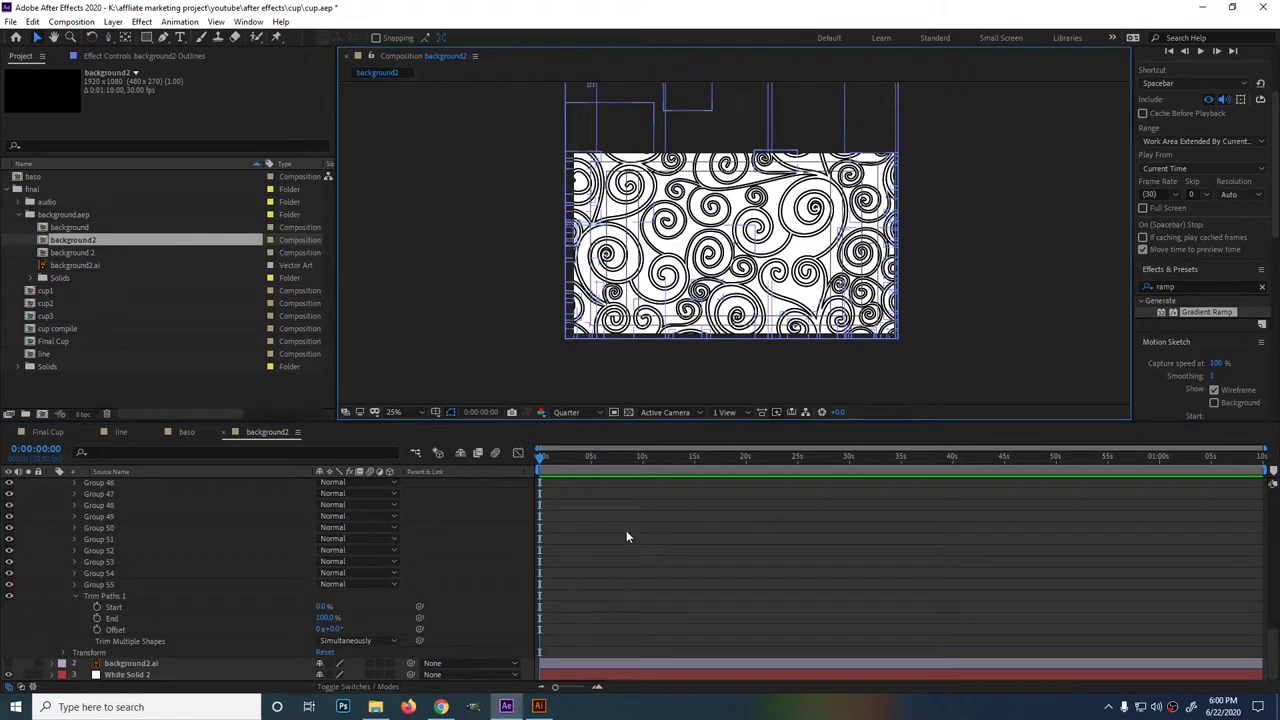
pyautogui.click(97, 619)
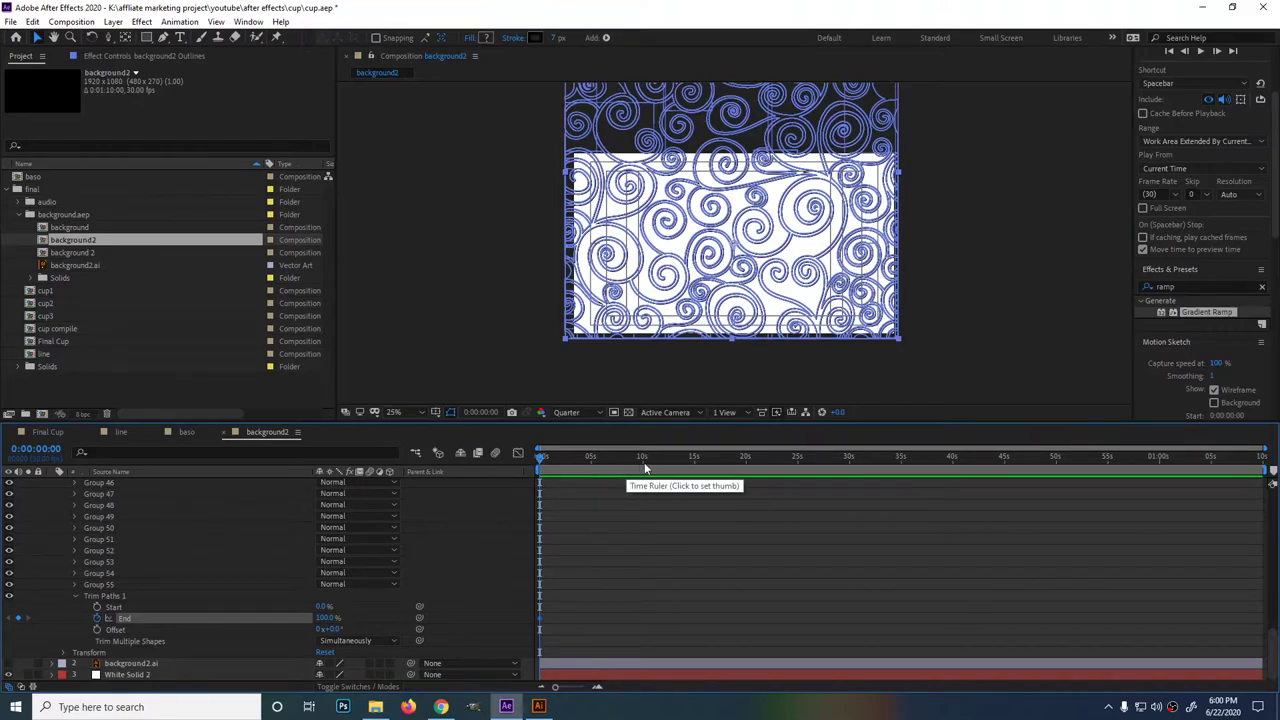
pyautogui.click(640, 462)
pyautogui.moveTo(634, 463); pyautogui.dragTo(632, 458)
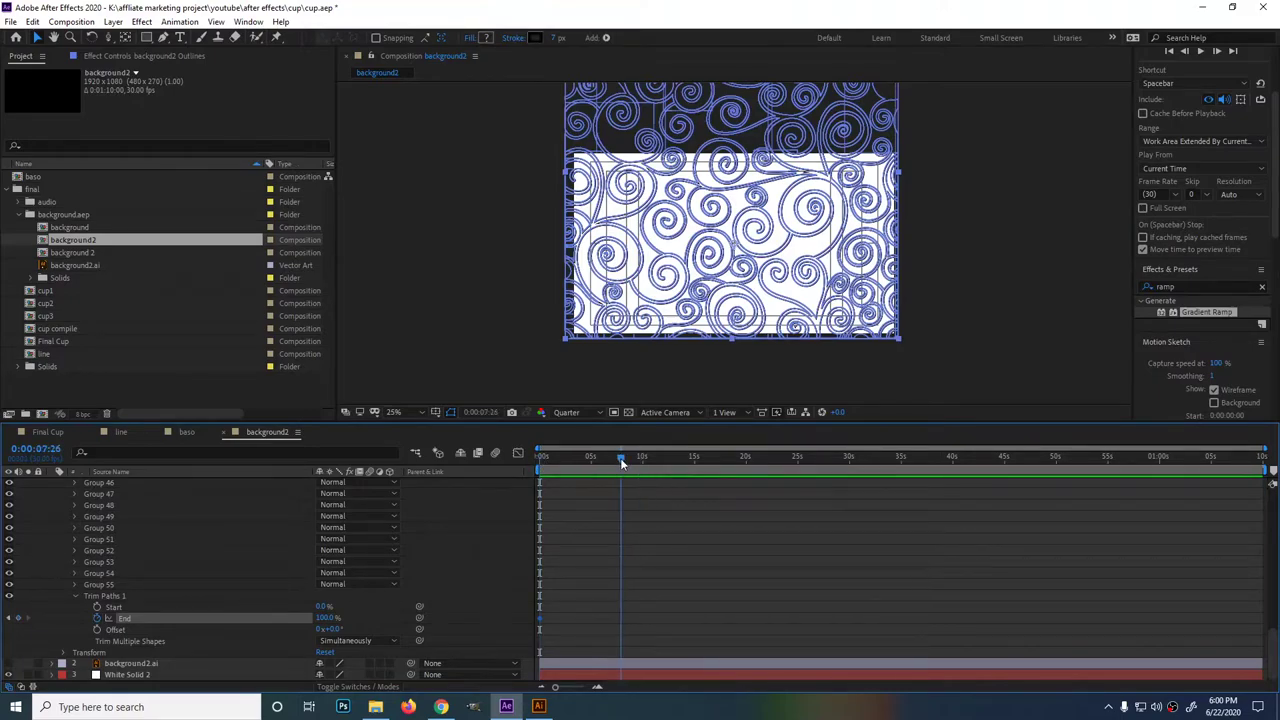
pyautogui.click(18, 619)
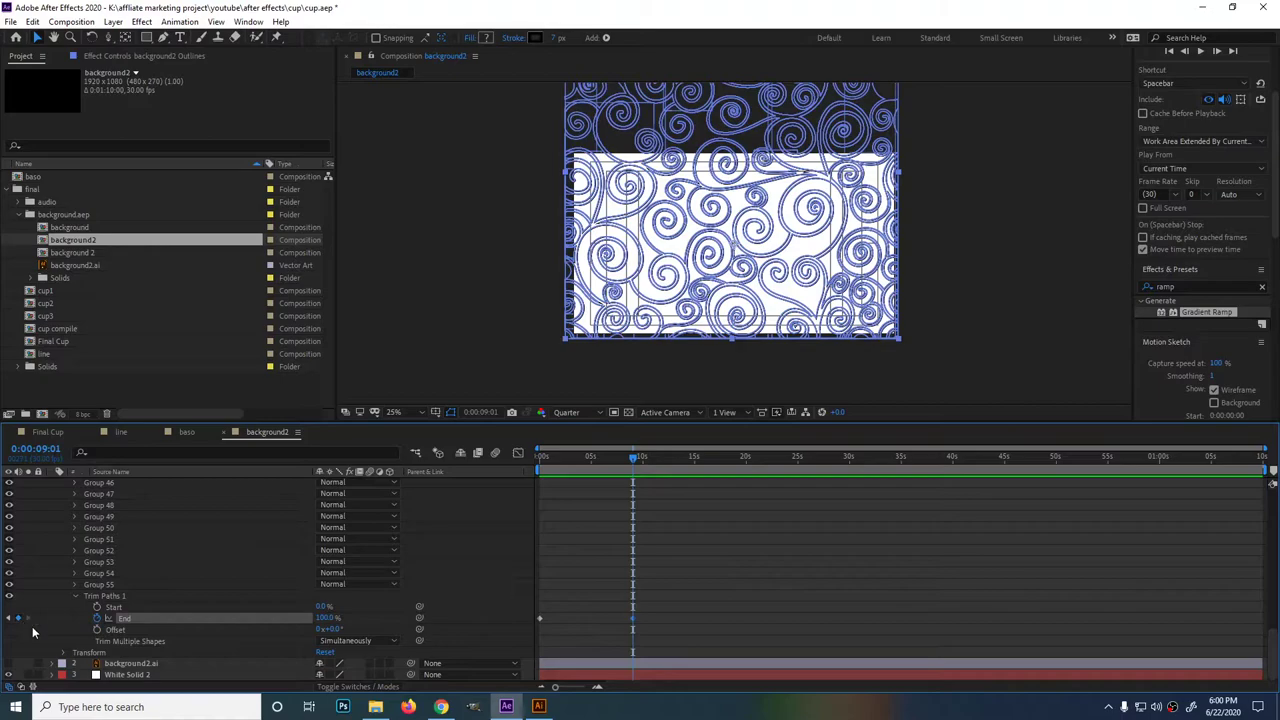
pyautogui.moveTo(676, 598); pyautogui.dragTo(510, 636)
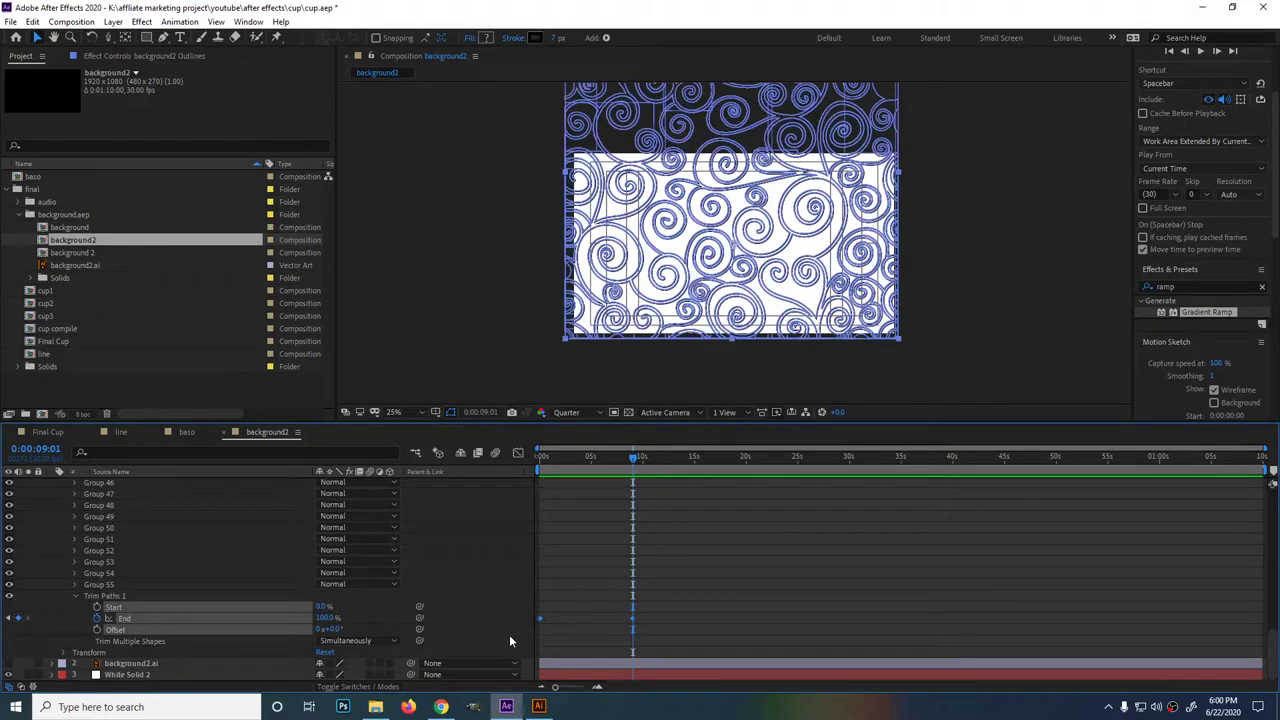
pyautogui.press('F9')
# Set the first End keyframe to 0% and play back the swirl draw-on.
pyautogui.click(538, 457)
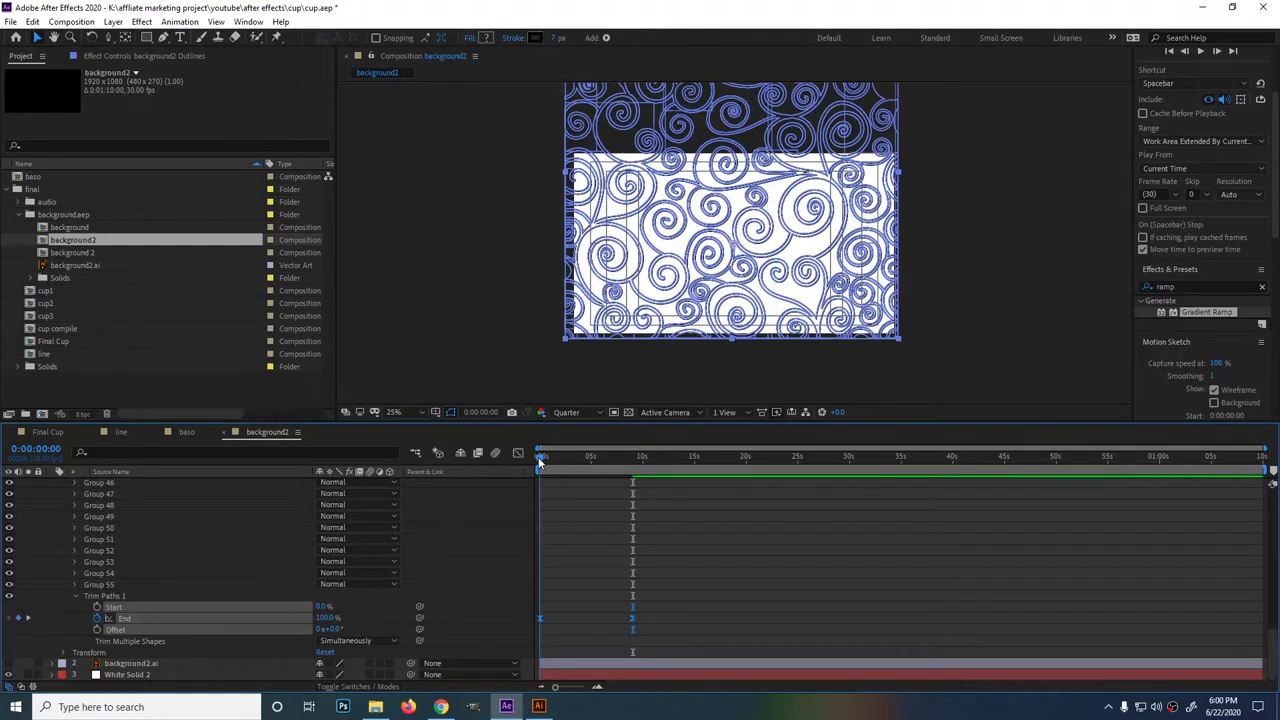
pyautogui.moveTo(538, 457)
pyautogui.mouseDown()
pyautogui.moveTo(632, 485)
pyautogui.moveTo(628, 461)
pyautogui.moveTo(501, 469)
pyautogui.mouseUp()
pyautogui.click(570, 549)
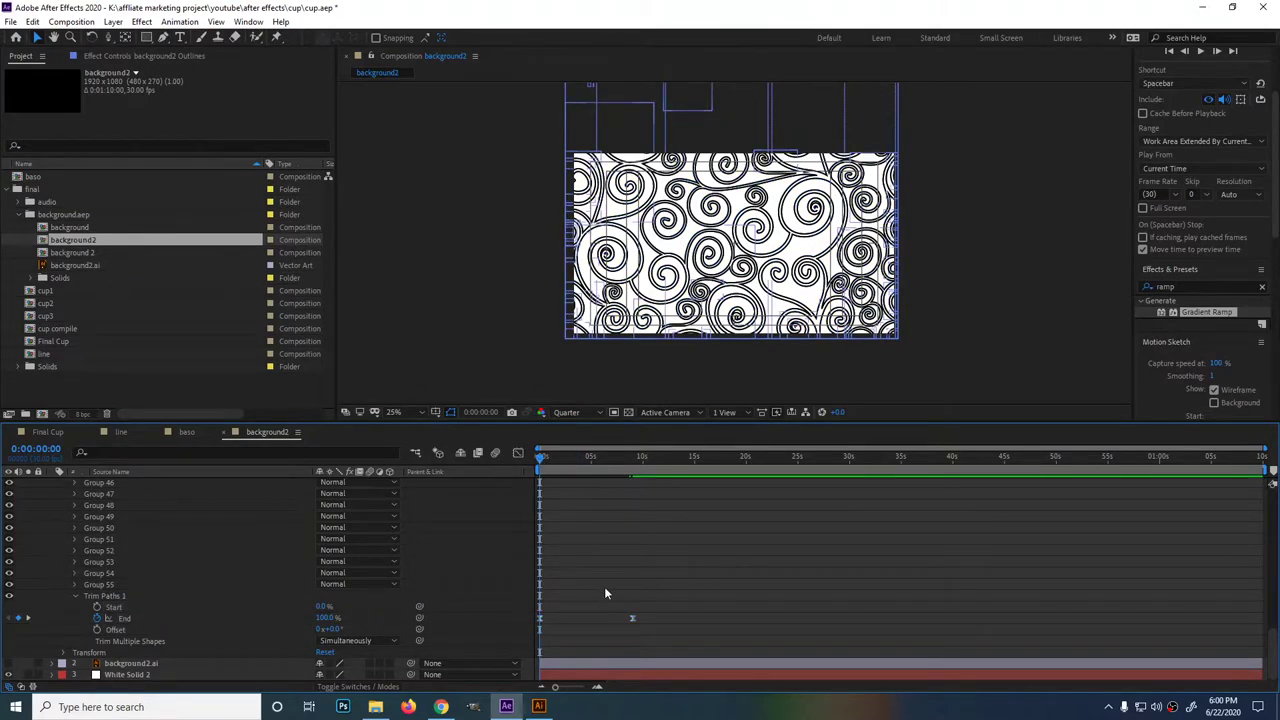
pyautogui.click(328, 618)
pyautogui.write('0')
pyautogui.press('Return')
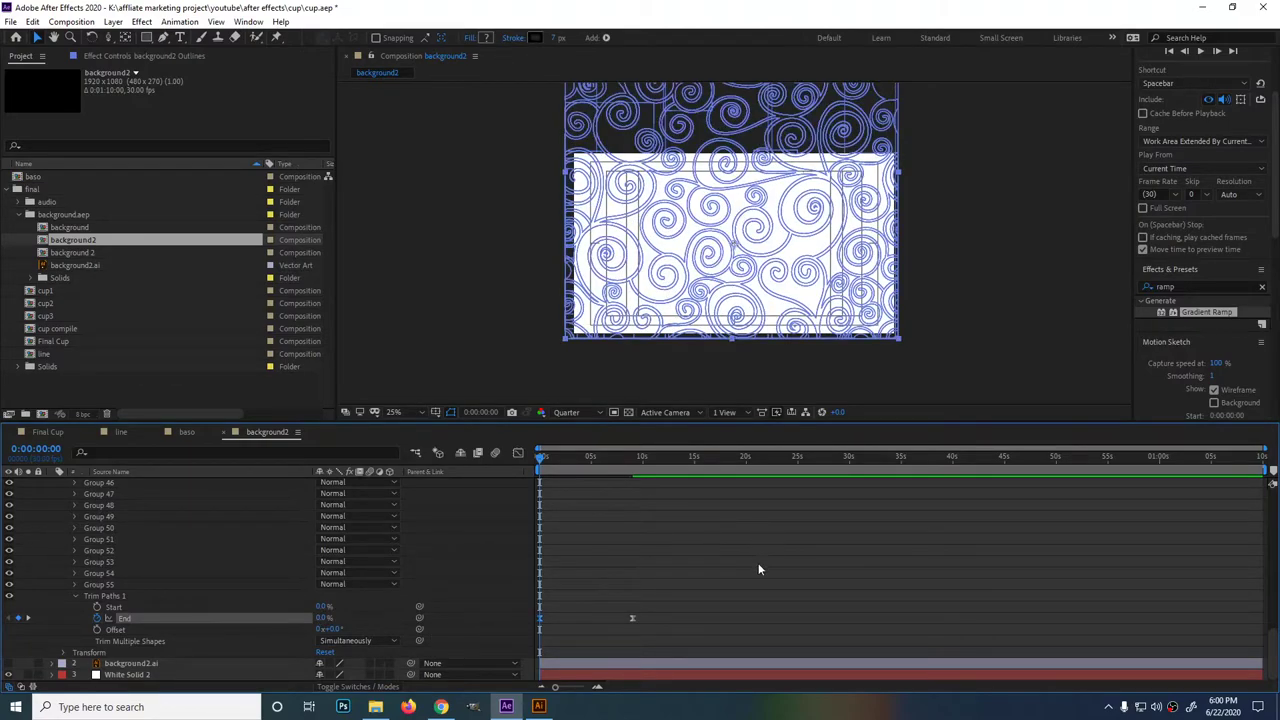
pyautogui.click(1016, 270)
pyautogui.press('space')
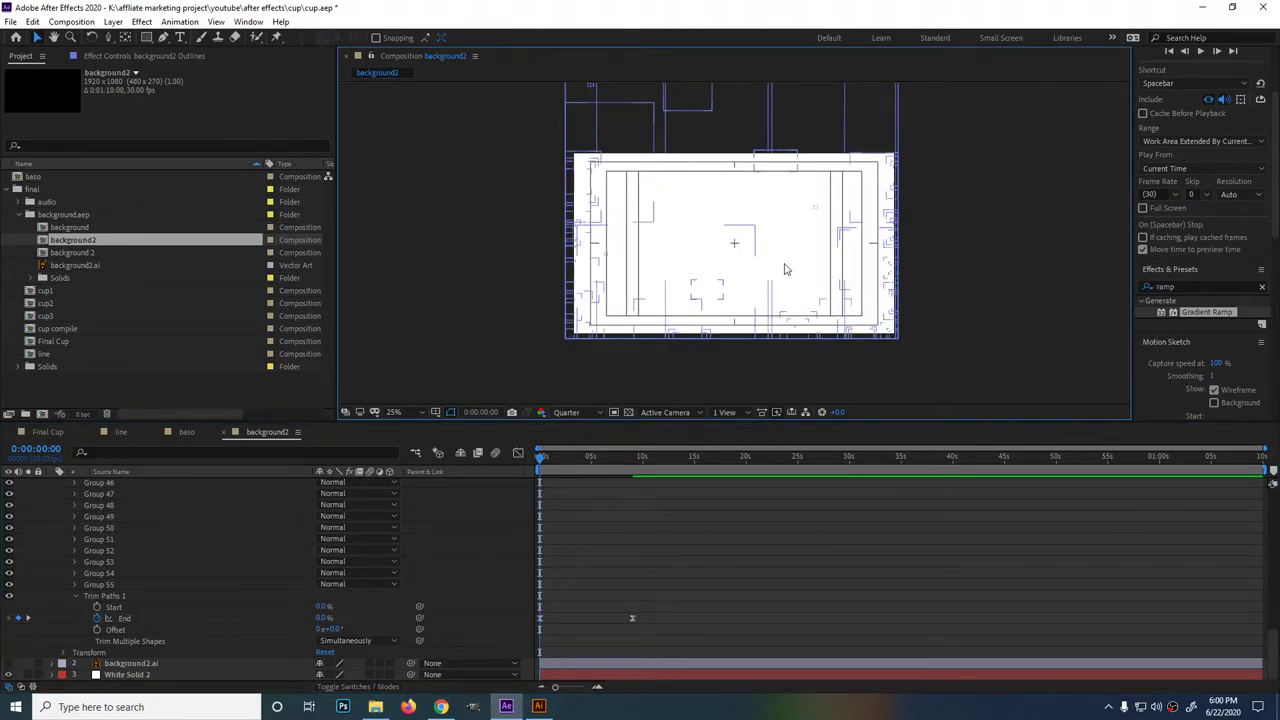
pyautogui.click(1055, 602)
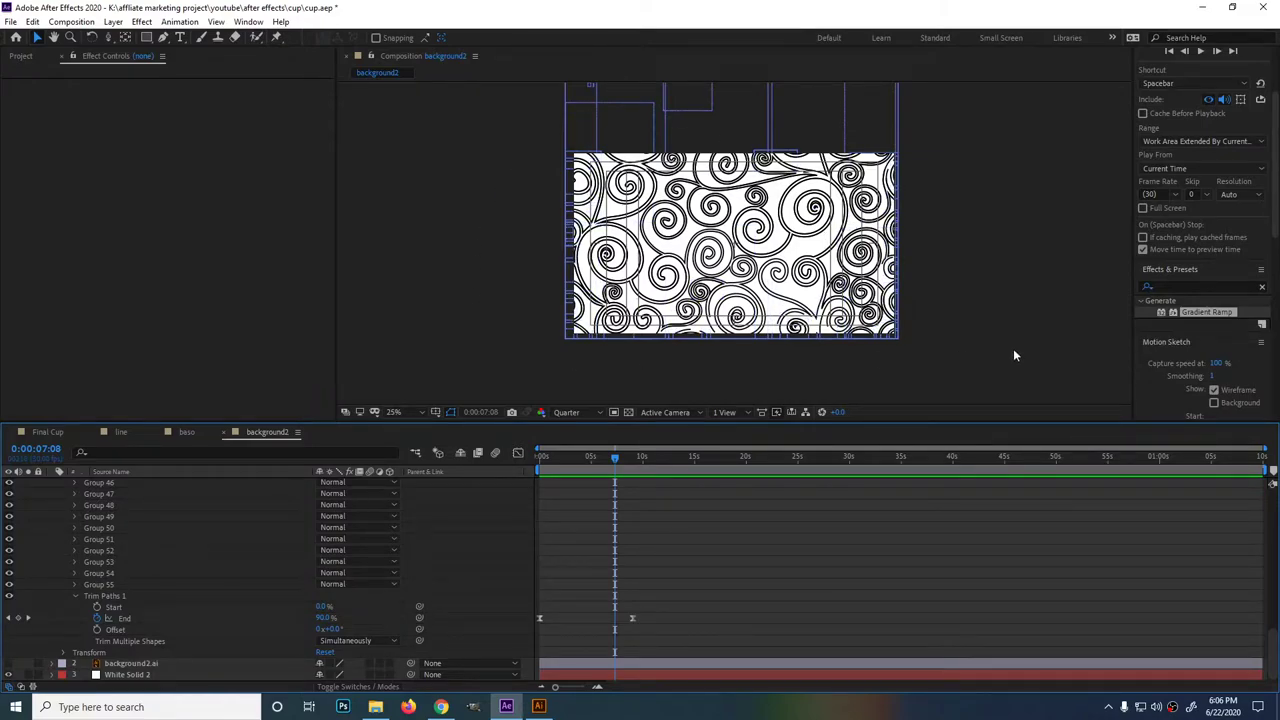
# Add the background2 comp as a hidden layer in the baso composition.
pyautogui.click(180, 432)
pyautogui.click(20, 57)
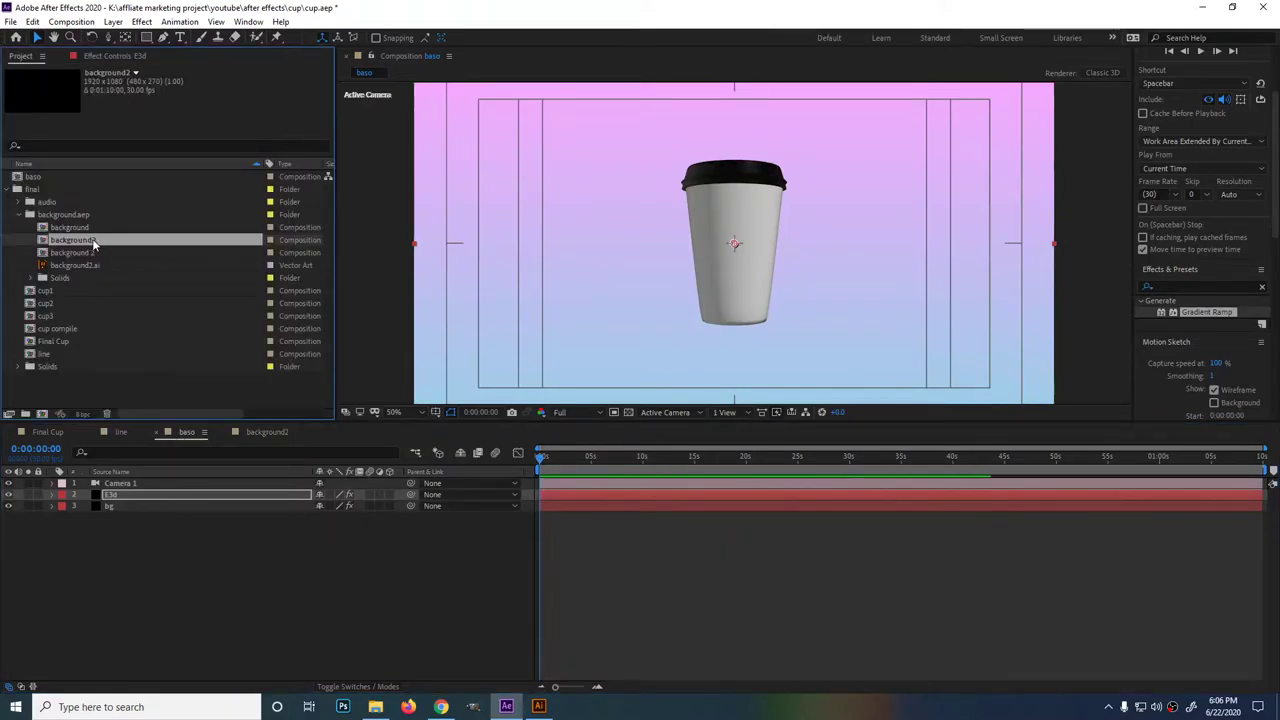
pyautogui.moveTo(92, 243)
pyautogui.mouseDown()
pyautogui.moveTo(166, 460)
pyautogui.moveTo(165, 501)
pyautogui.mouseUp()
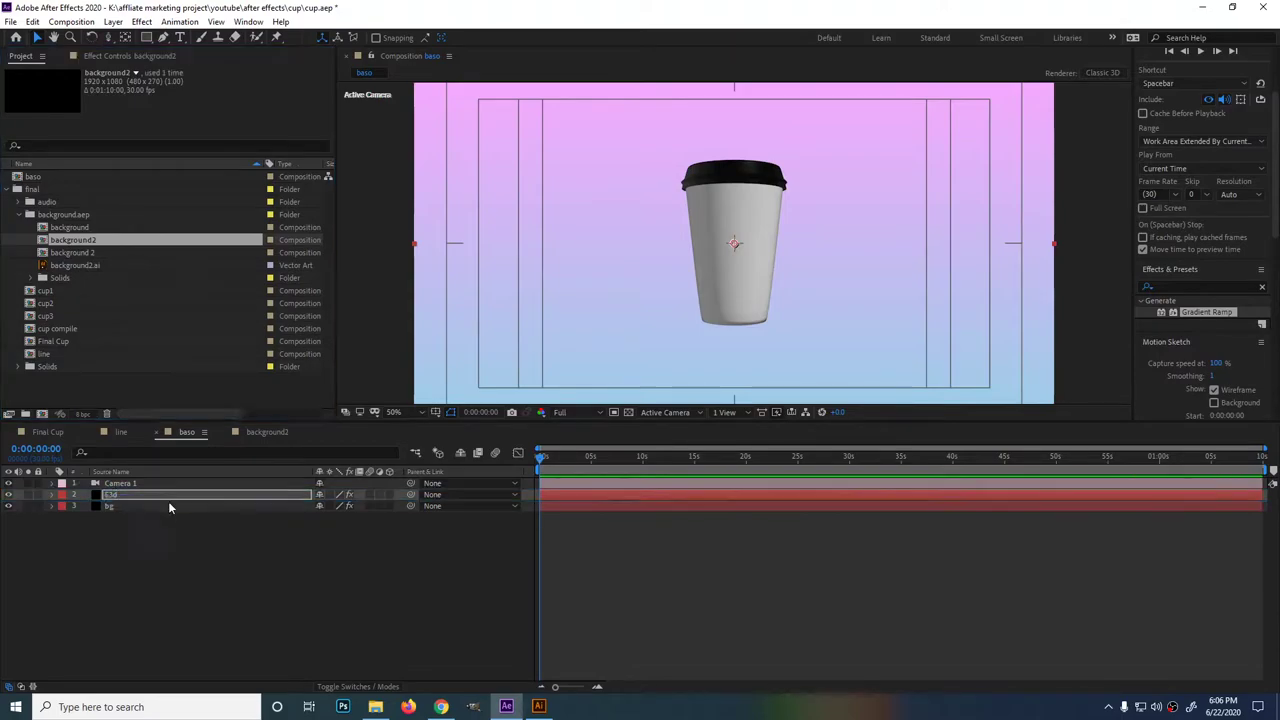
pyautogui.click(8, 506)
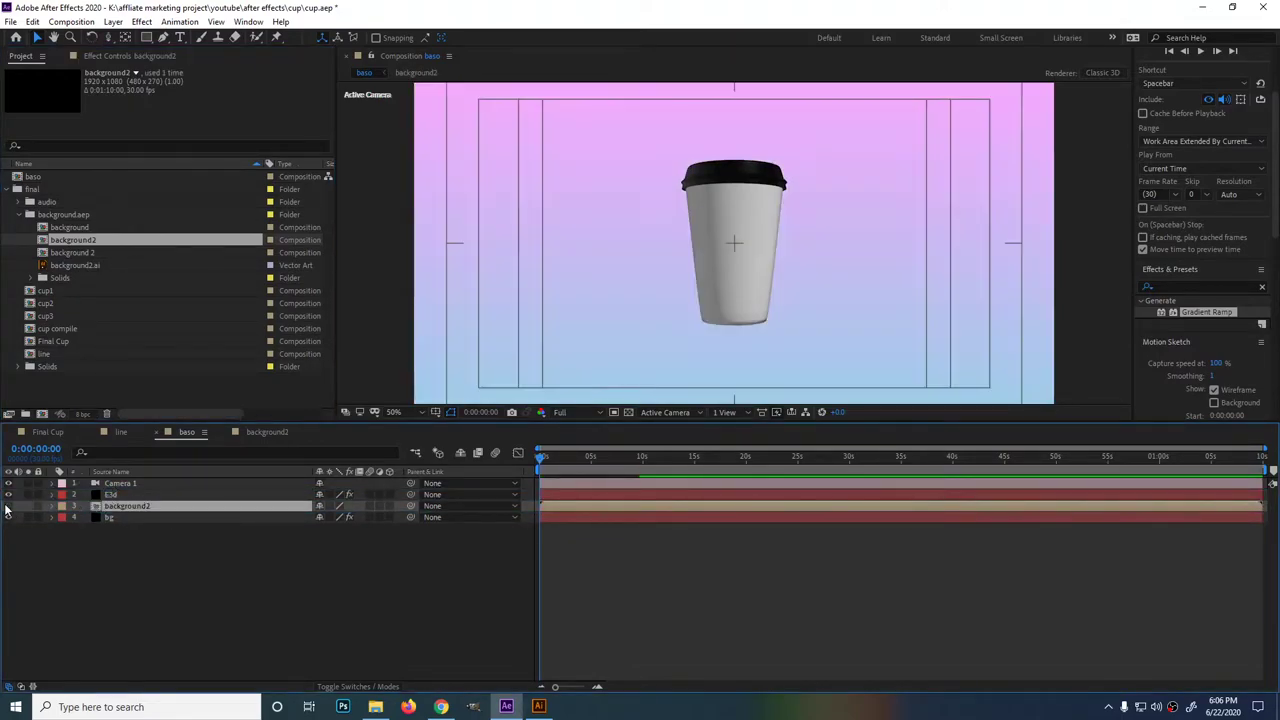
# Set the E3d layer's Custom Texture Maps Layer 1 to background2.
pyautogui.click(105, 494)
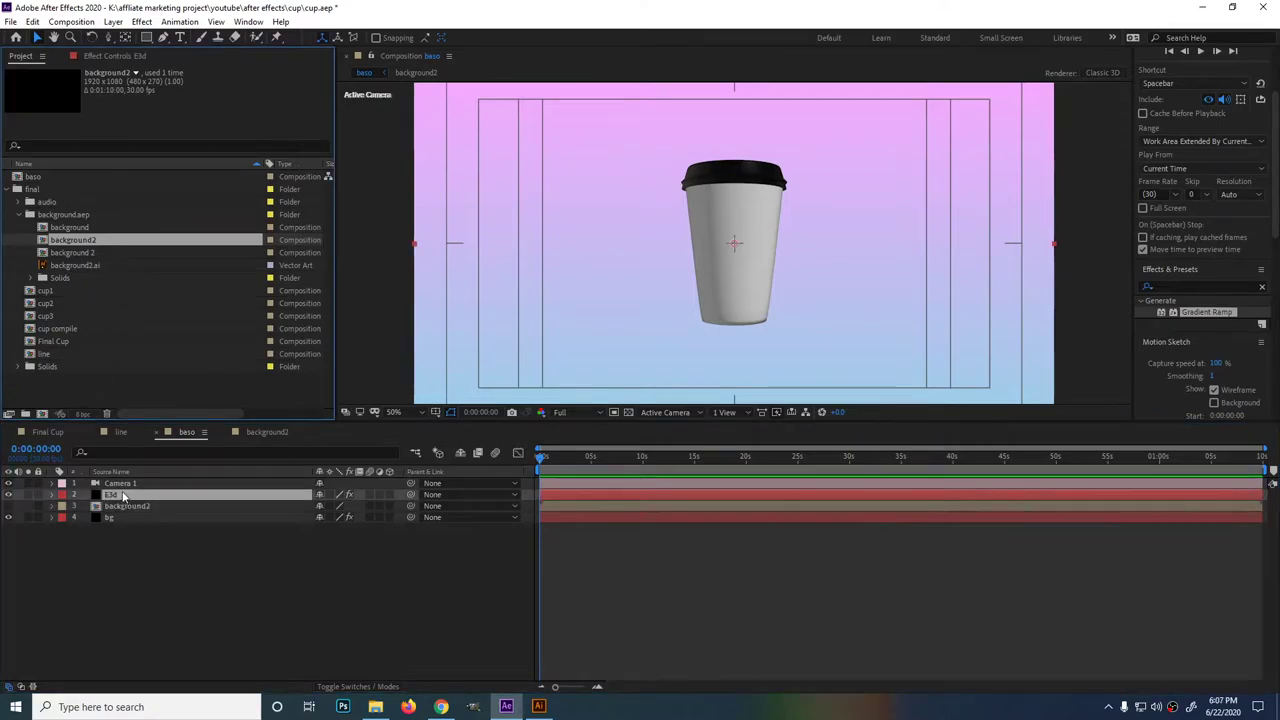
pyautogui.click(96, 58)
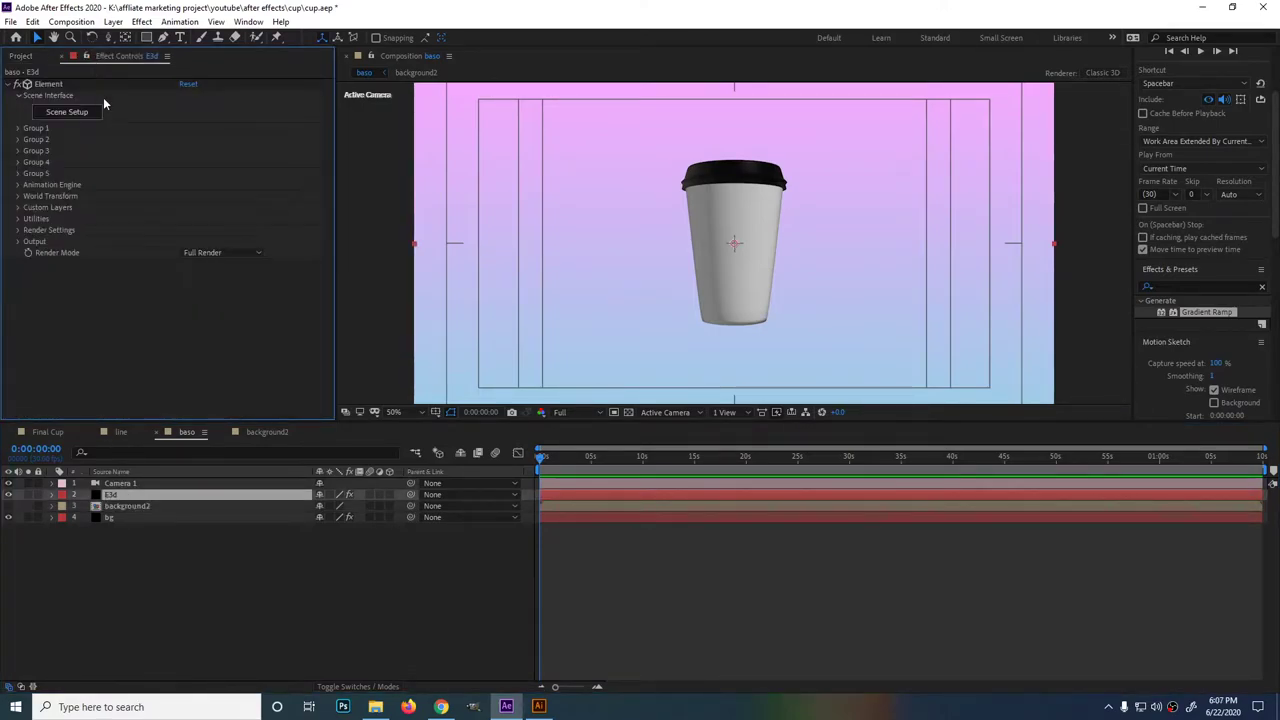
pyautogui.click(17, 208)
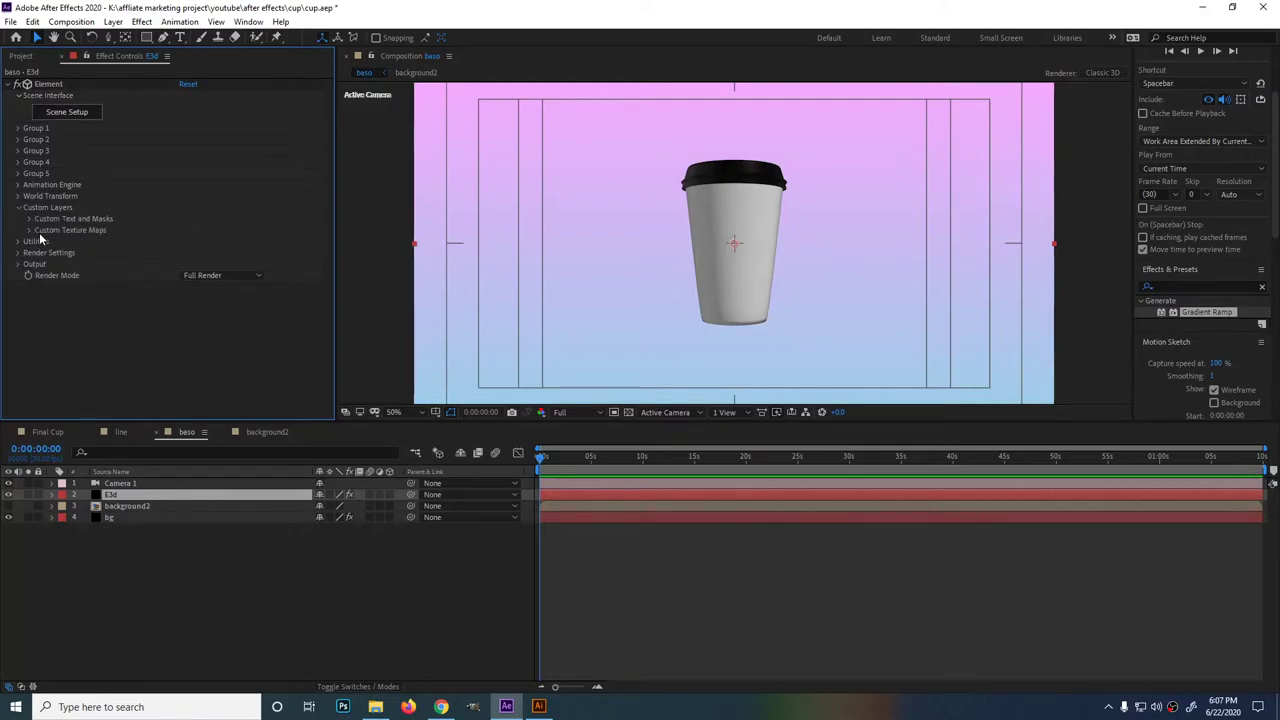
pyautogui.click(29, 231)
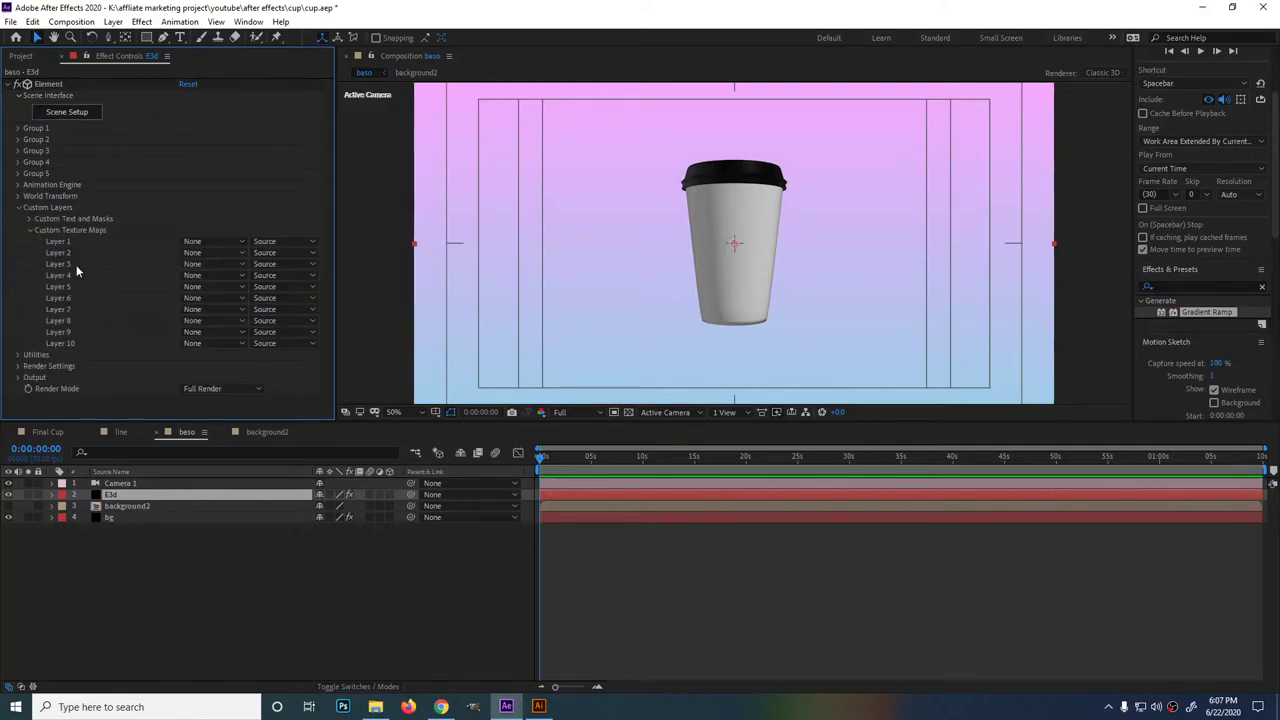
pyautogui.click(212, 241)
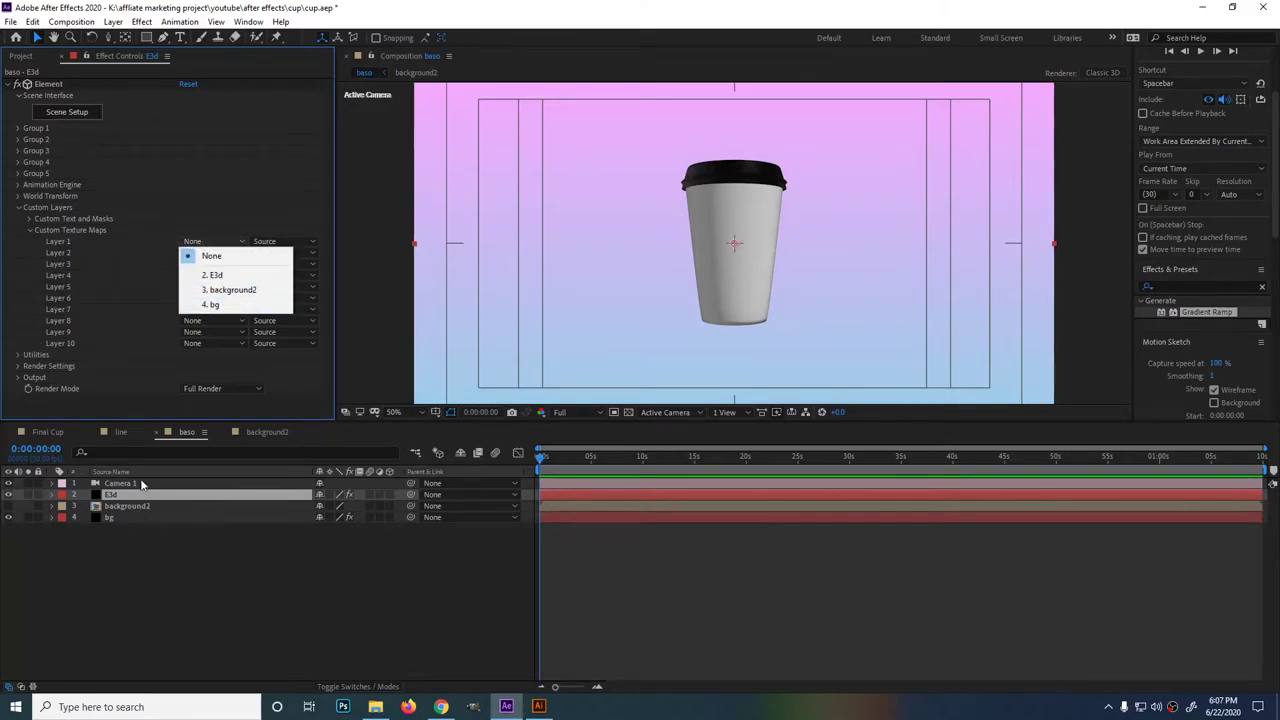
pyautogui.click(222, 289)
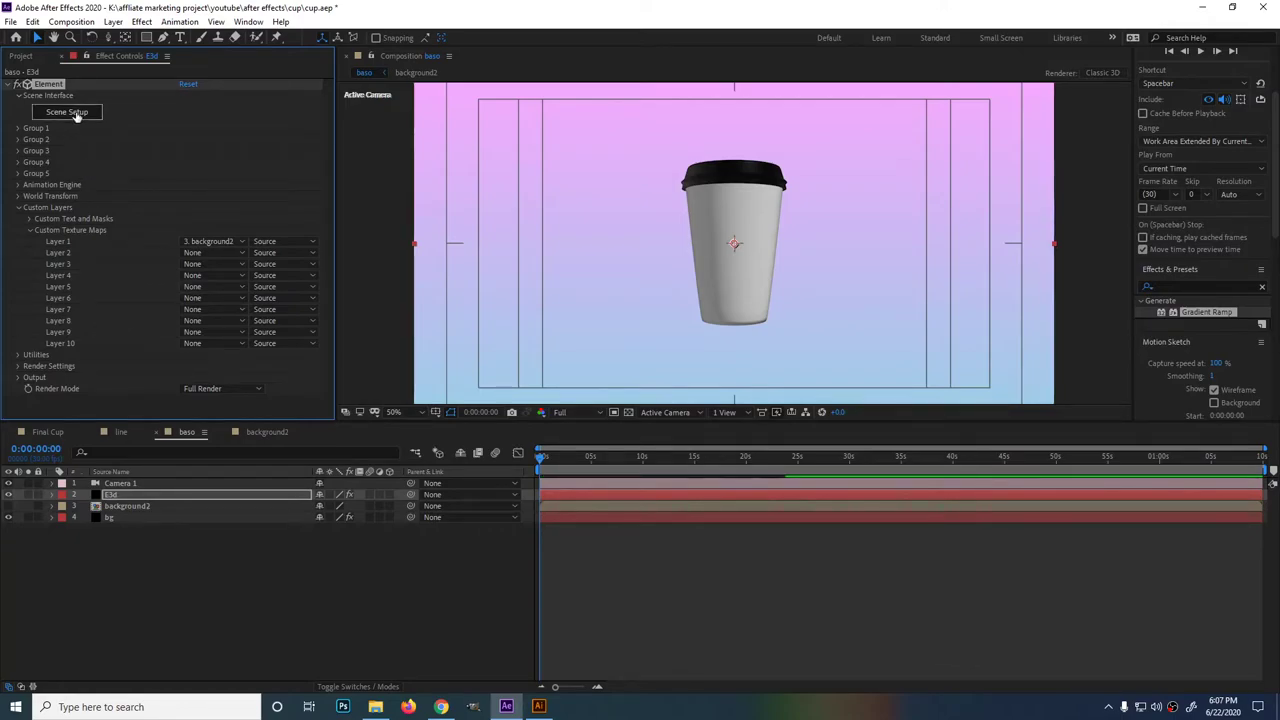
# Give Plastic_White a Custom Layer 1 diffuse texture in Scene Setup and apply the scene.
pyautogui.click(75, 115)
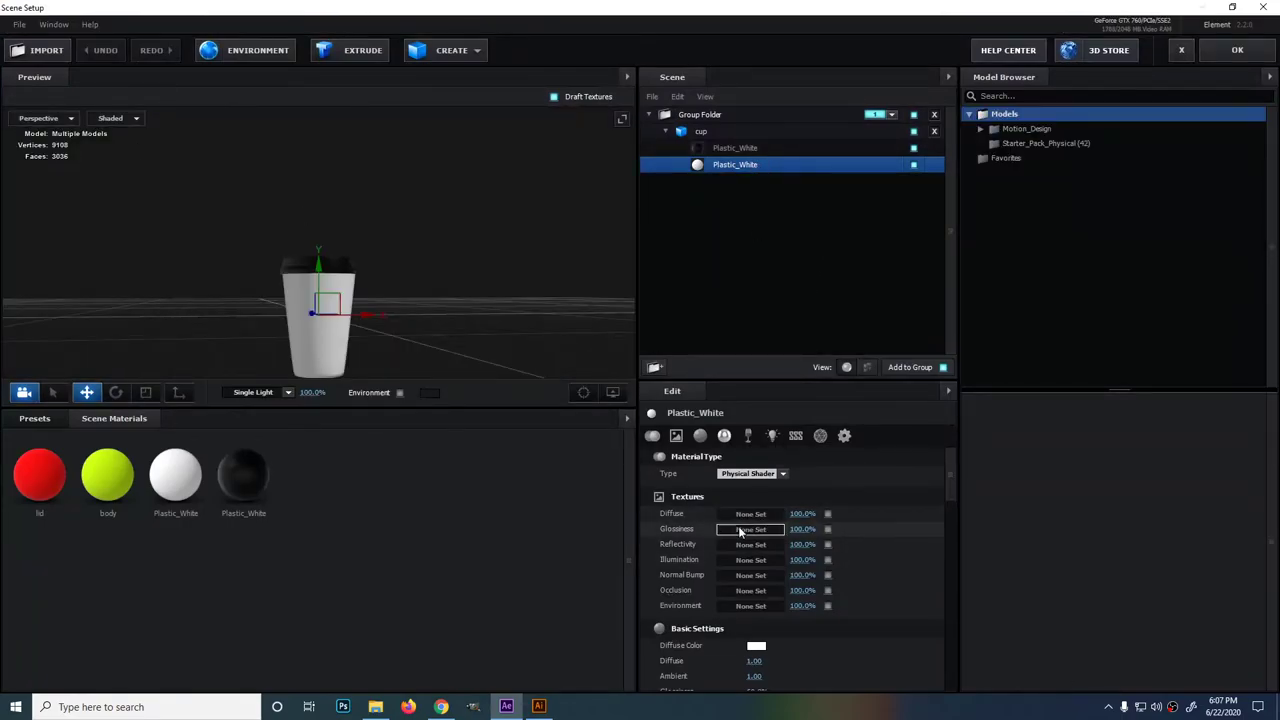
pyautogui.click(771, 514)
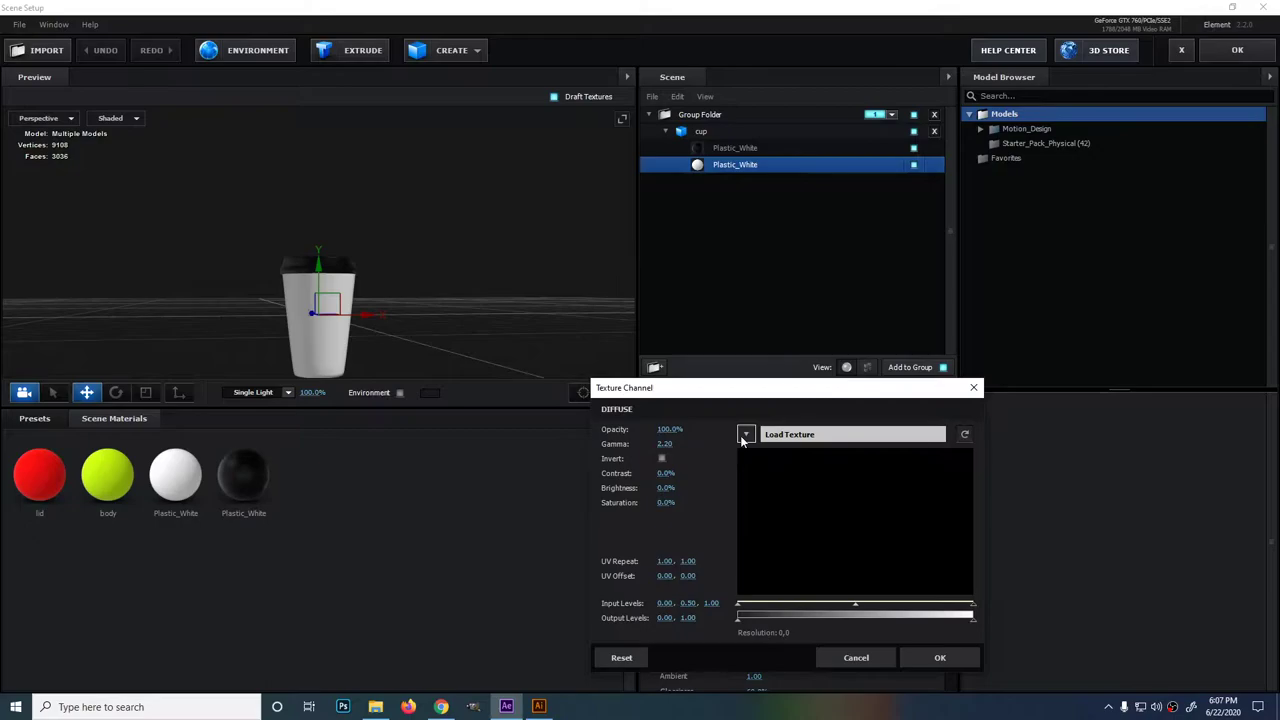
pyautogui.click(745, 436)
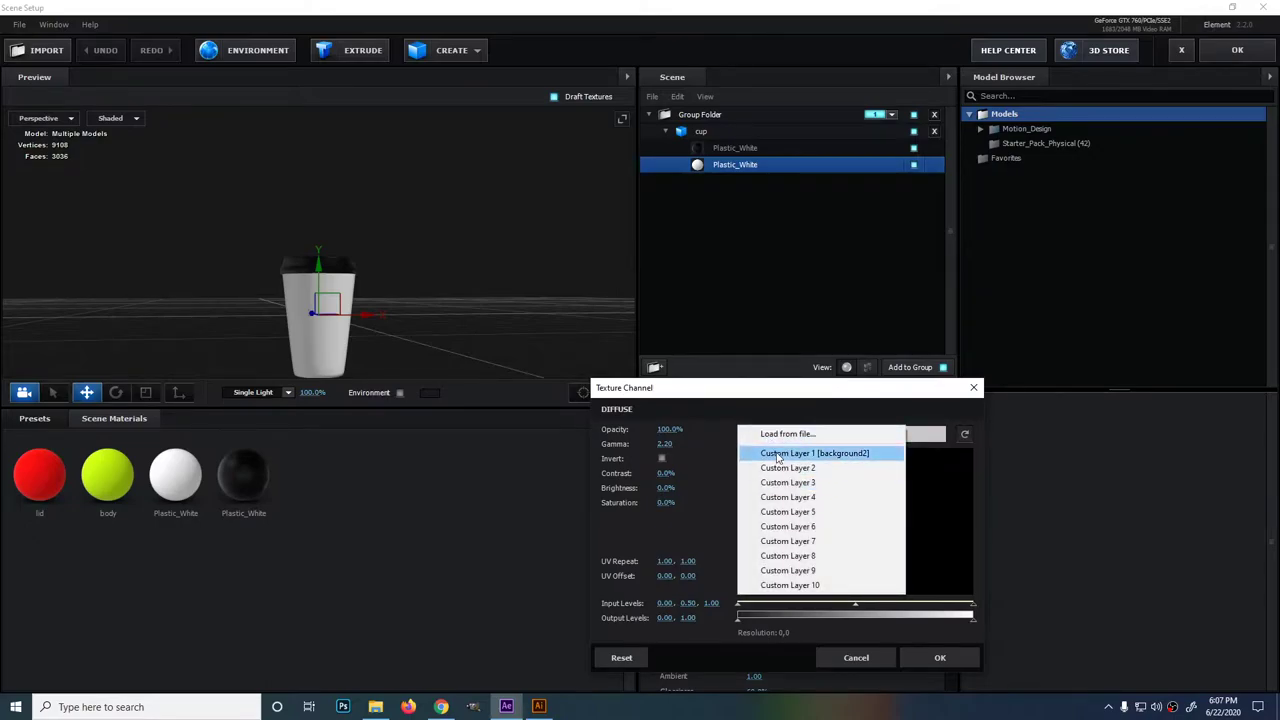
pyautogui.click(838, 455)
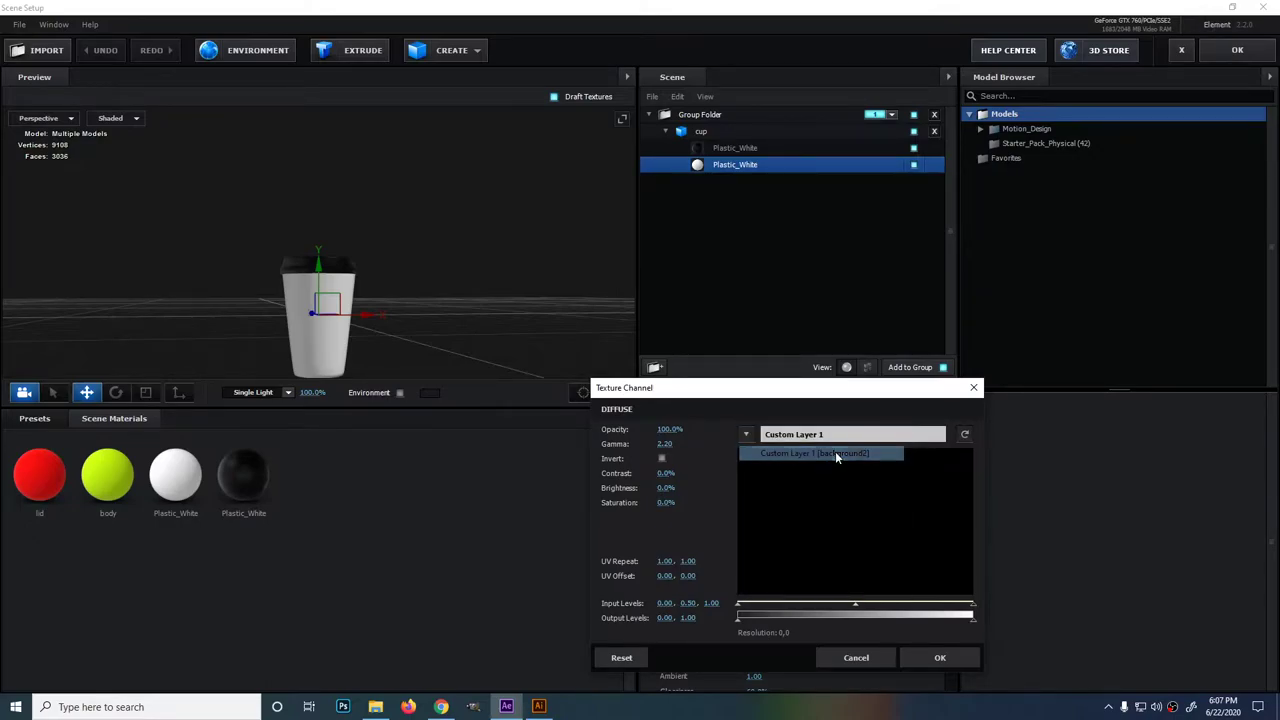
pyautogui.click(940, 659)
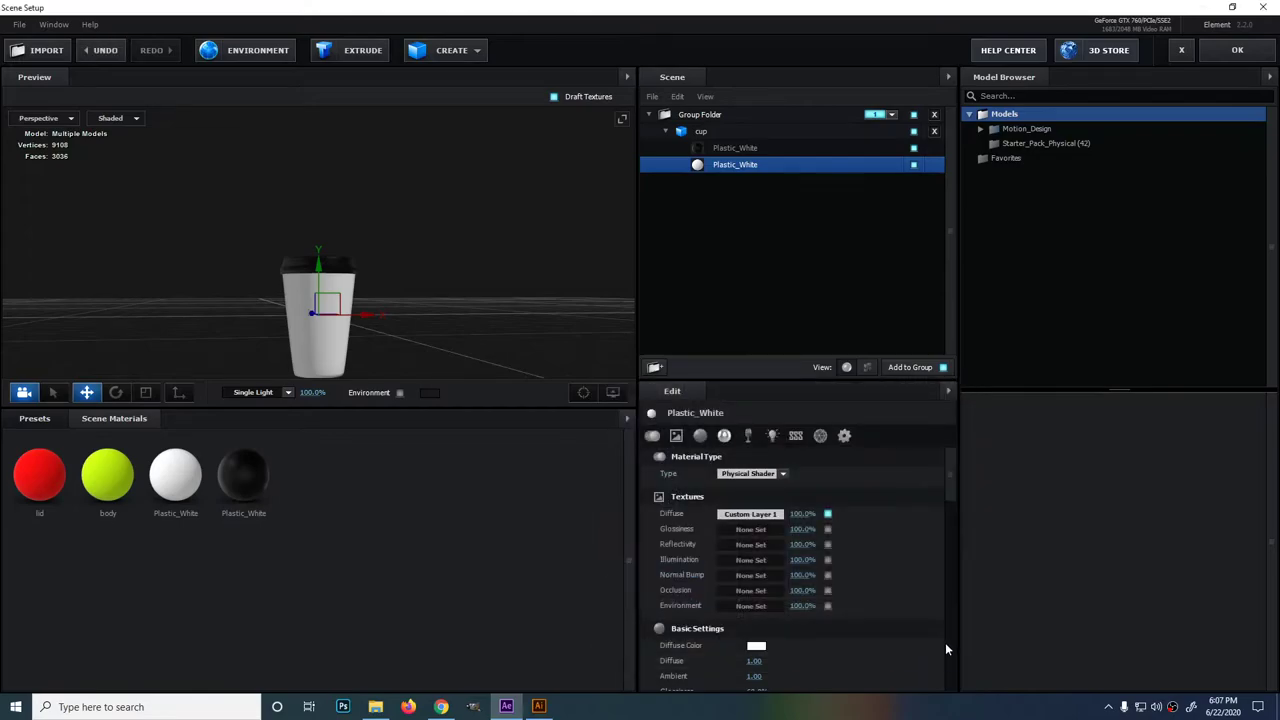
pyautogui.click(1232, 59)
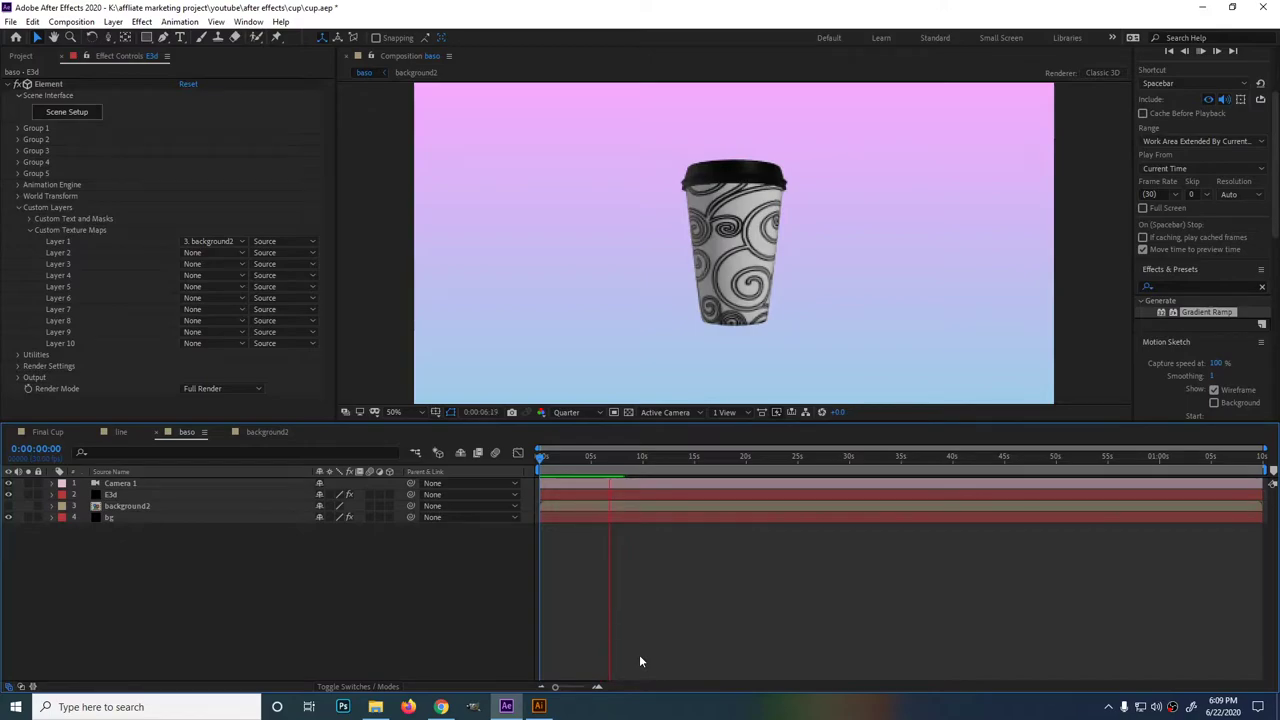
# Stop the preview and duplicate the baso composition into baso 2, baso 3 and baso 4.
pyautogui.press('space')
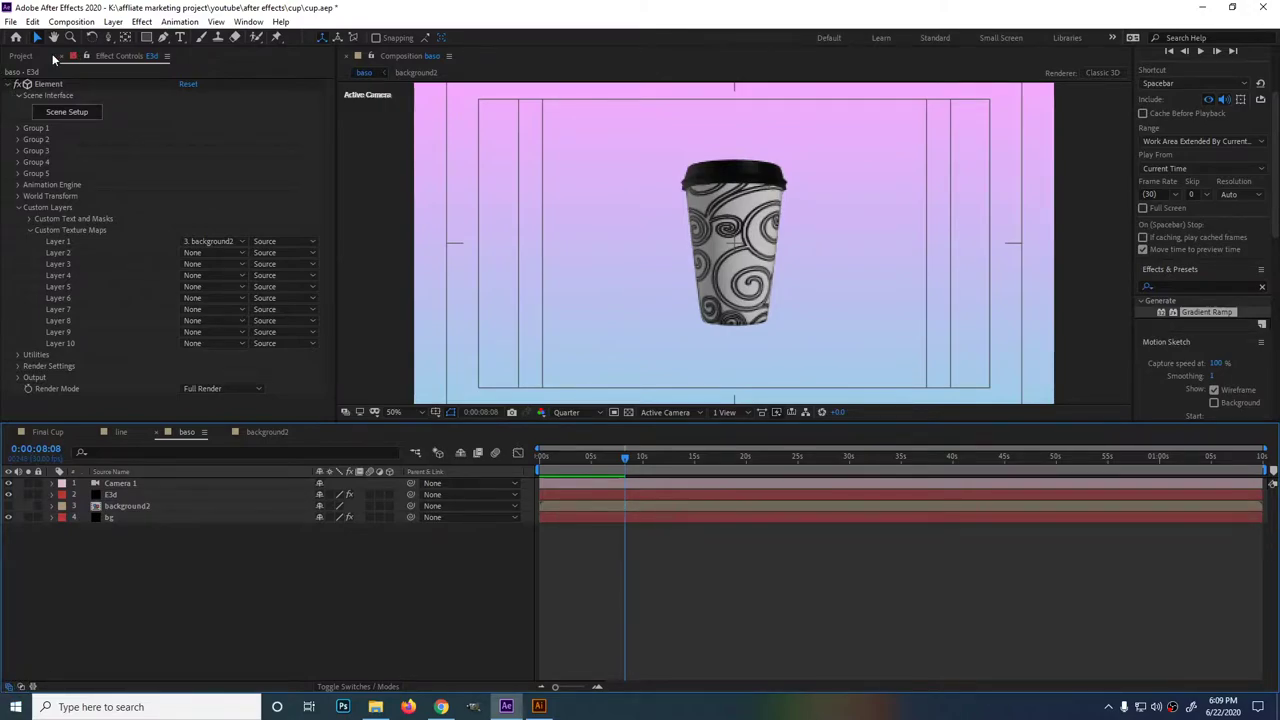
pyautogui.click(12, 59)
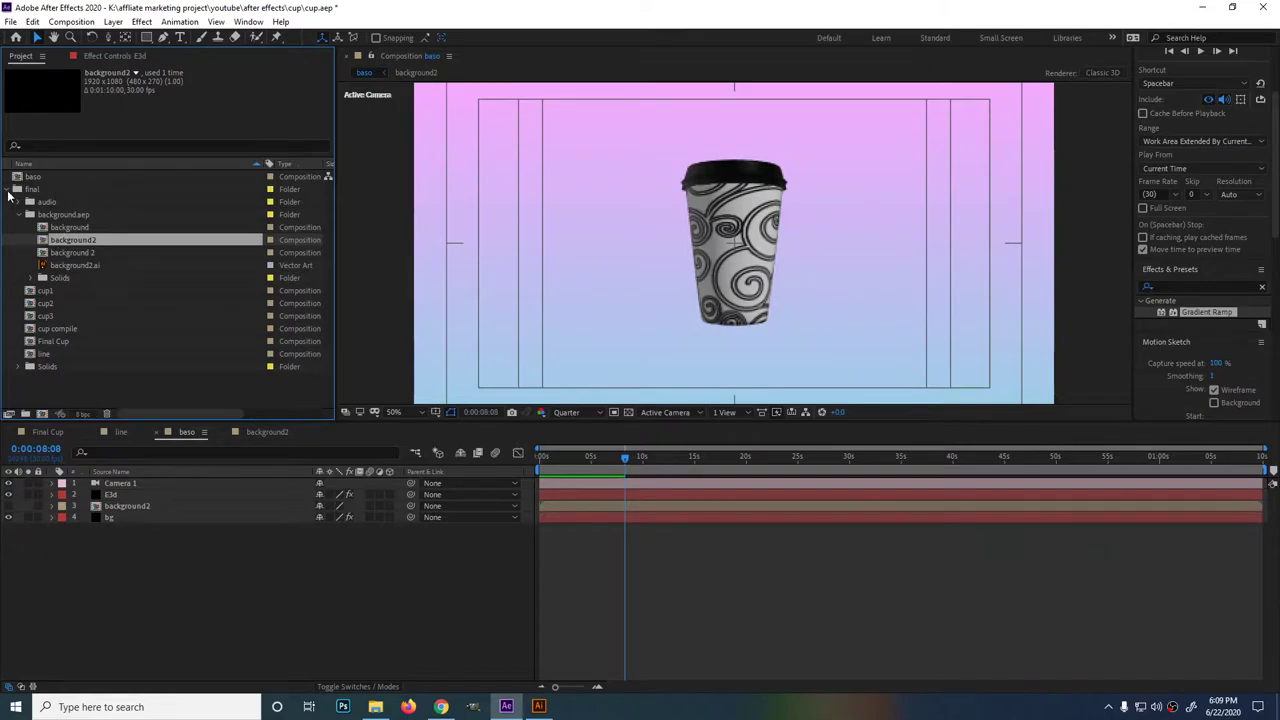
pyautogui.click(9, 190)
pyautogui.click(30, 177)
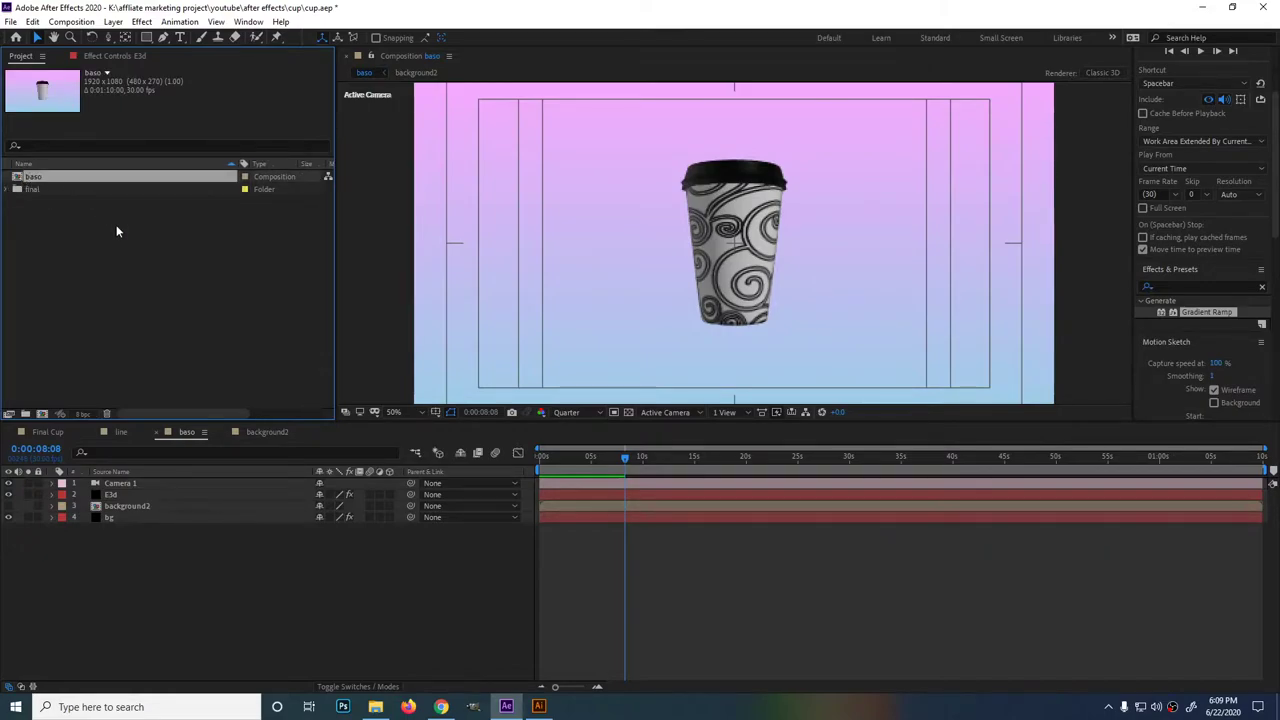
pyautogui.hotkey('ctrl', 'd')
pyautogui.hotkey('ctrl', 'd')
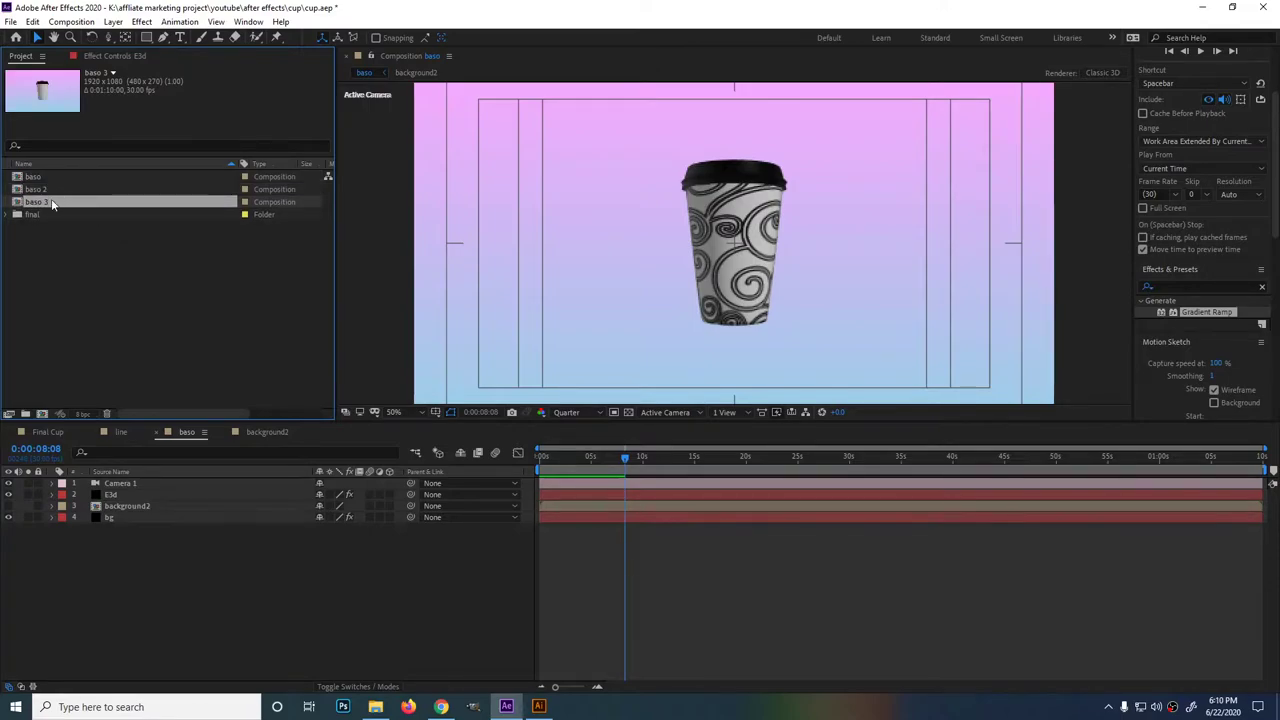
pyautogui.hotkey('ctrl', 'd')
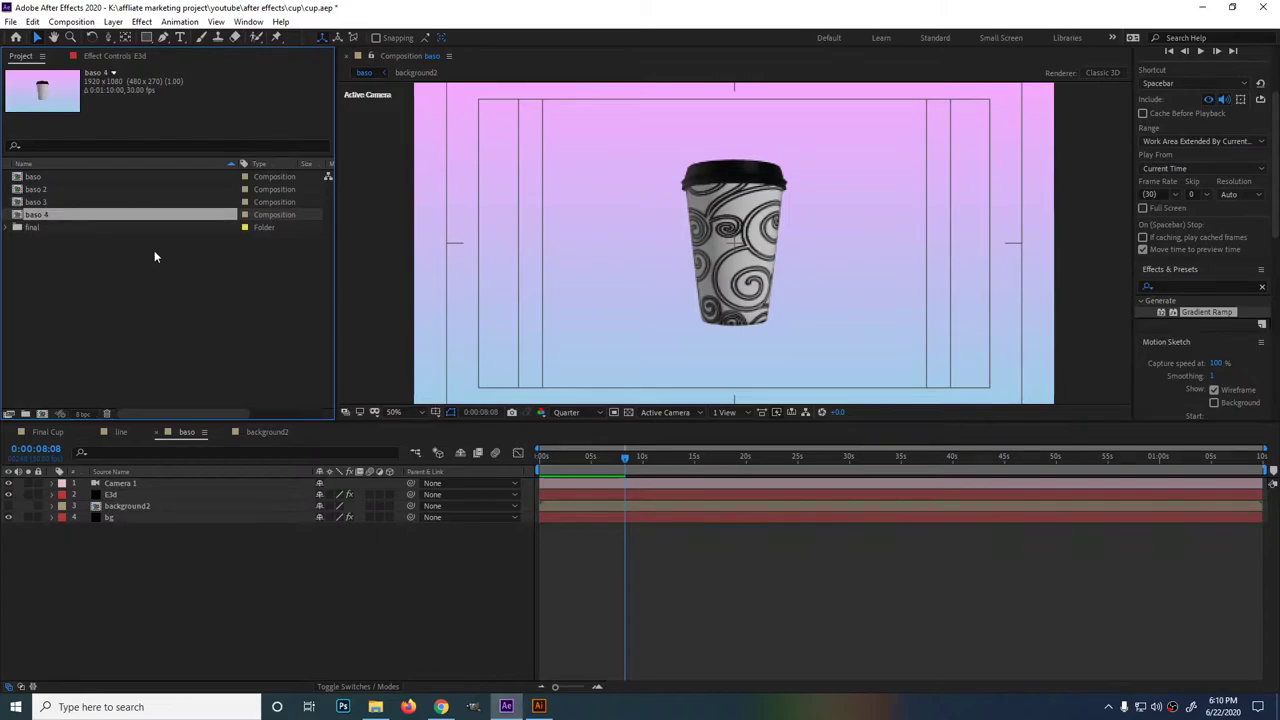
pyautogui.click(18, 189)
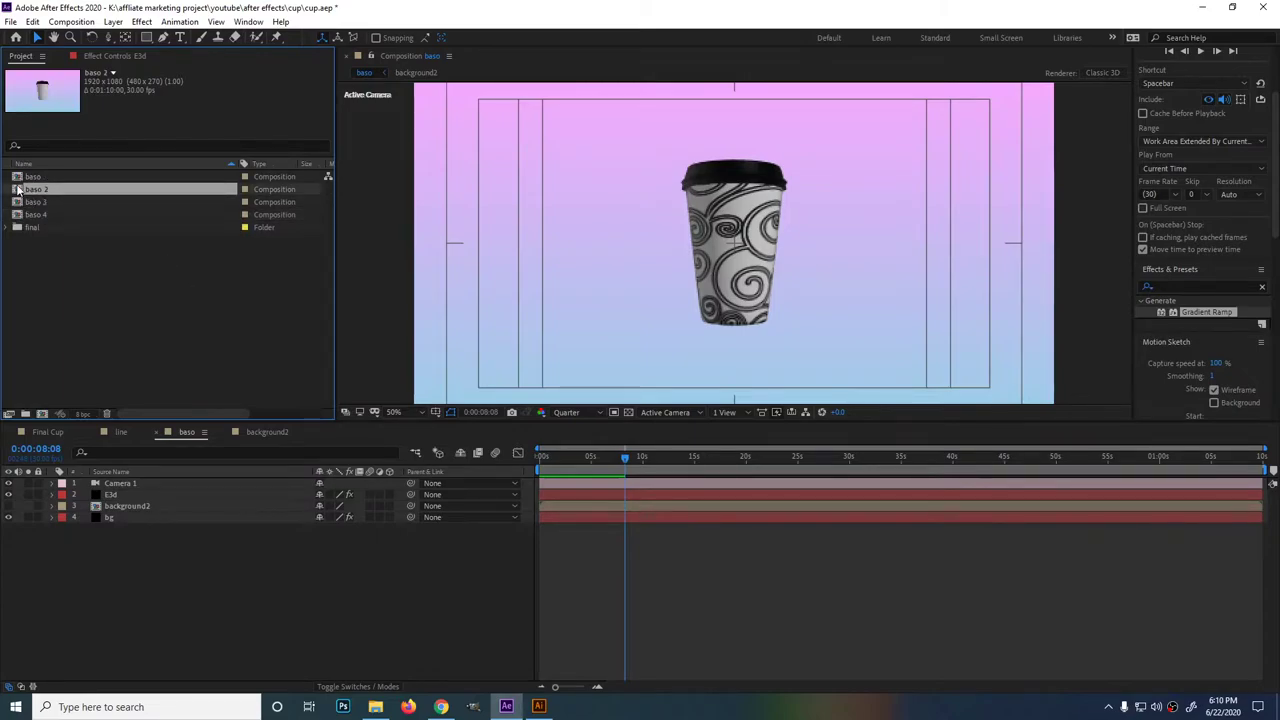
# Open baso 2 and select its E3d cup layer in the timeline.
pyautogui.doubleClick(18, 189)
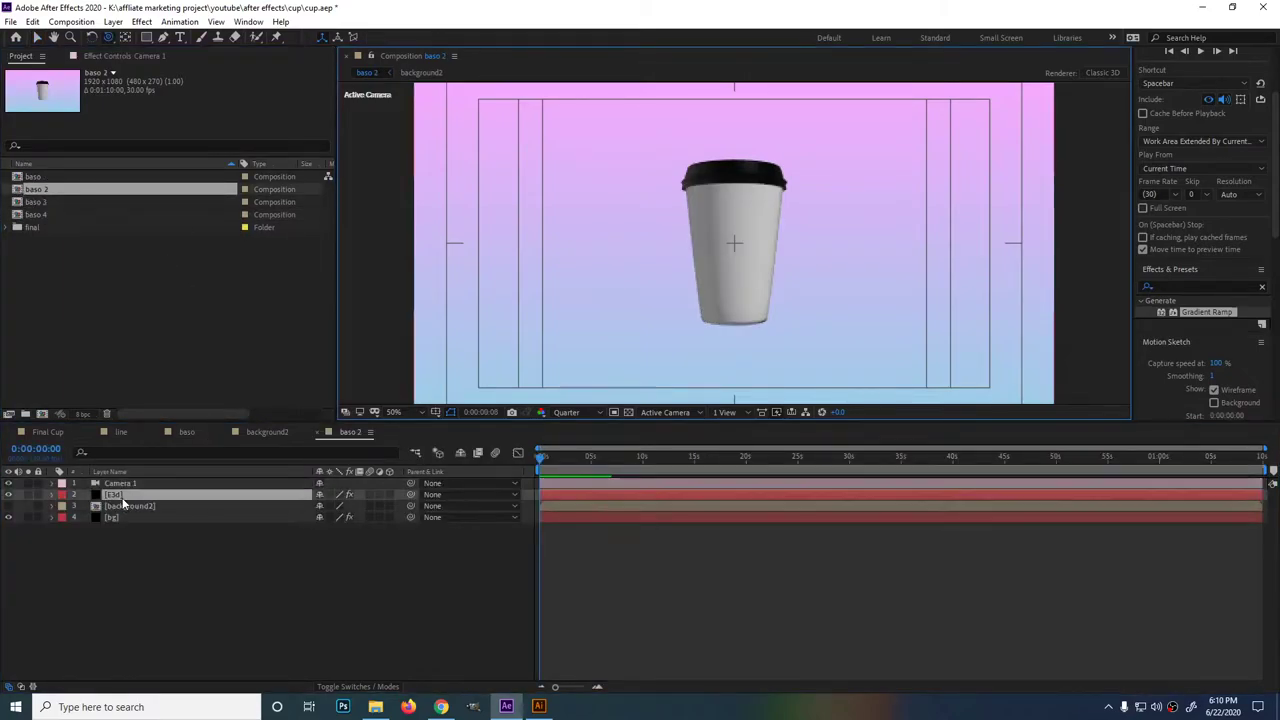
pyautogui.click(112, 57)
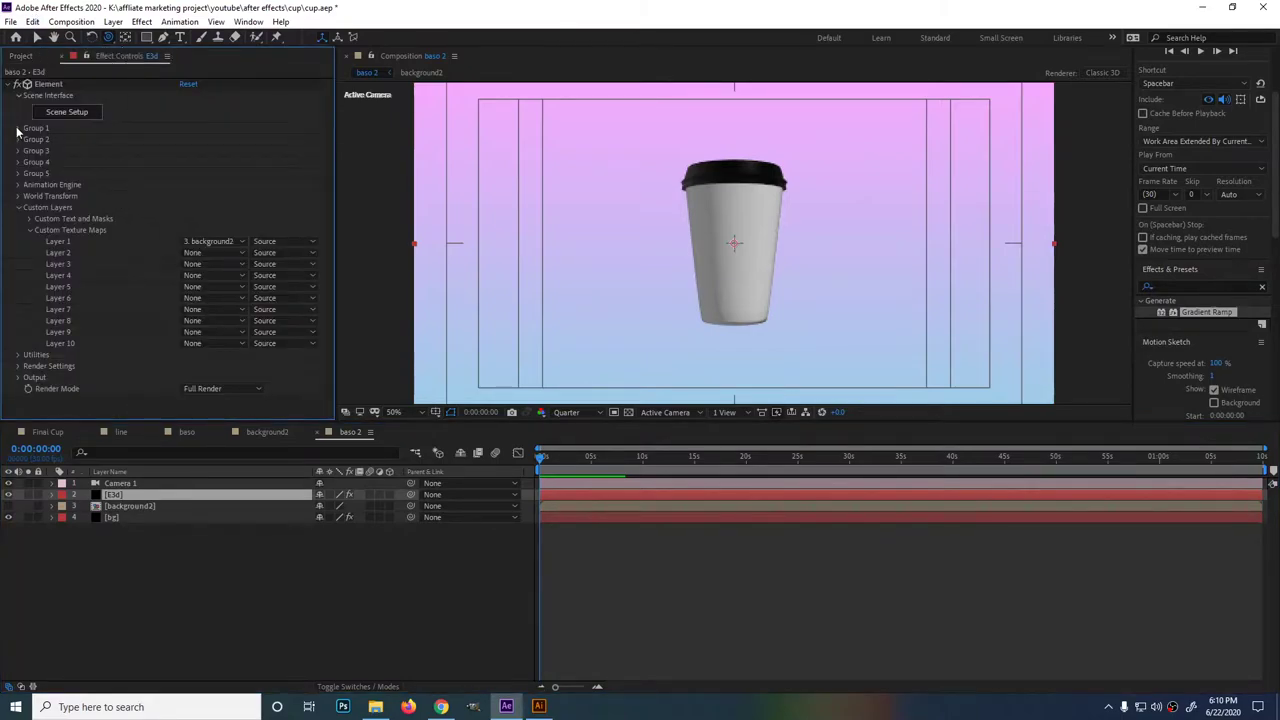
pyautogui.click(17, 129)
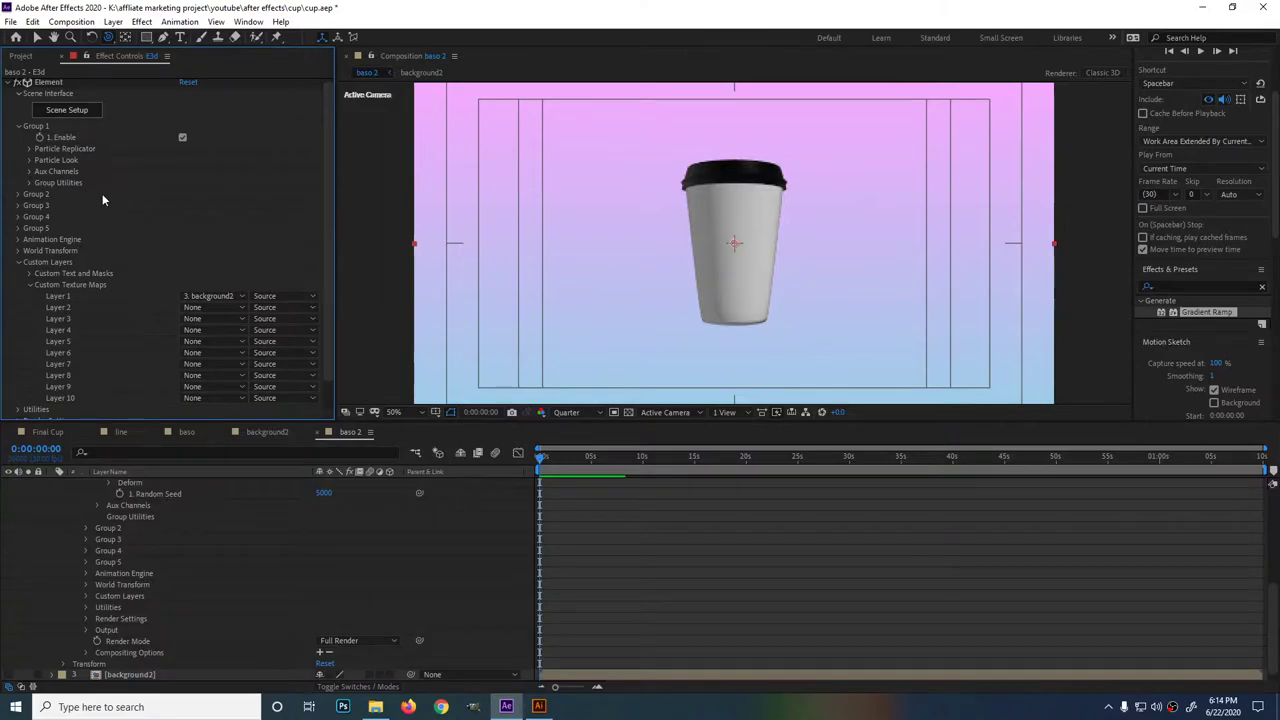
pyautogui.click(29, 150)
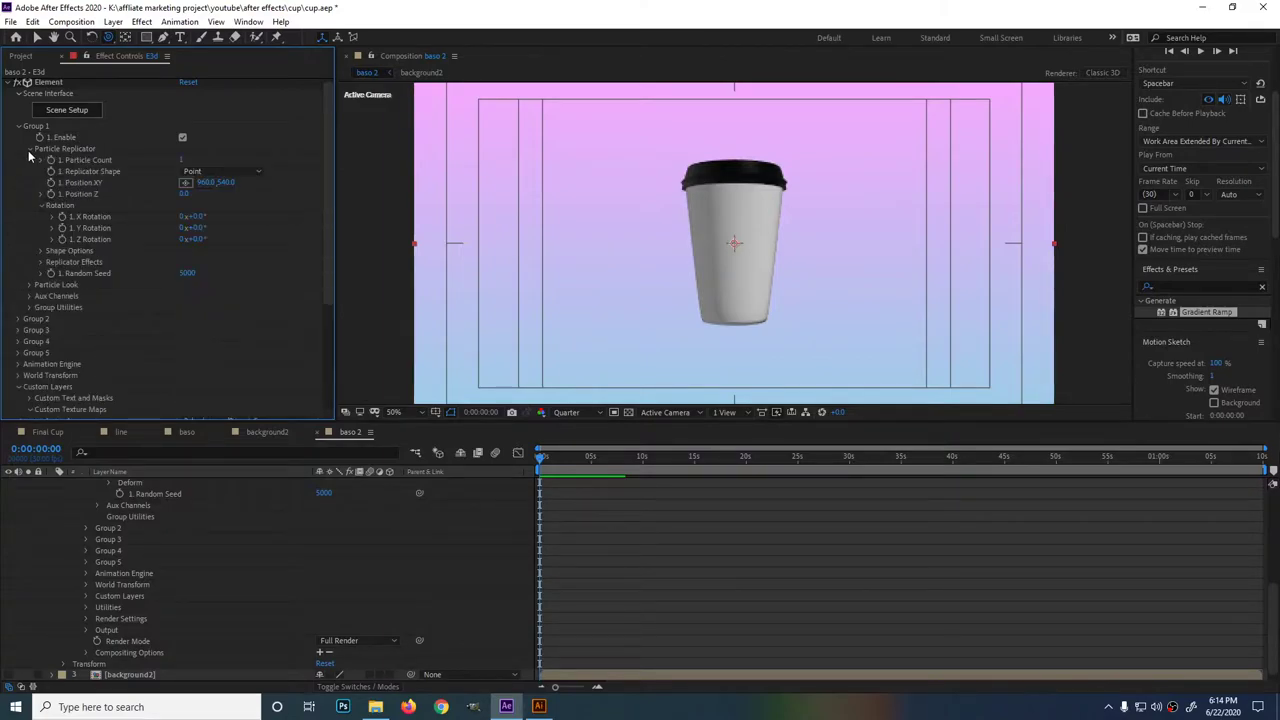
pyautogui.click(63, 229)
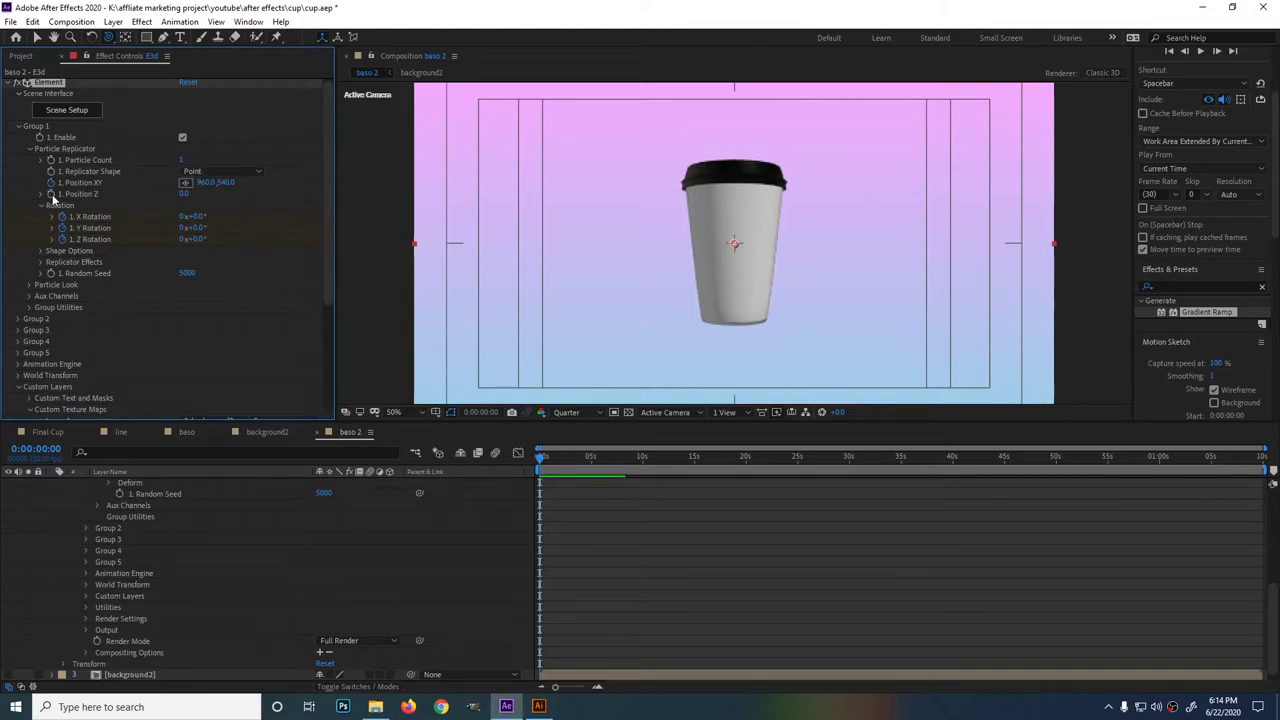
pyautogui.scroll(10, 174, 515)
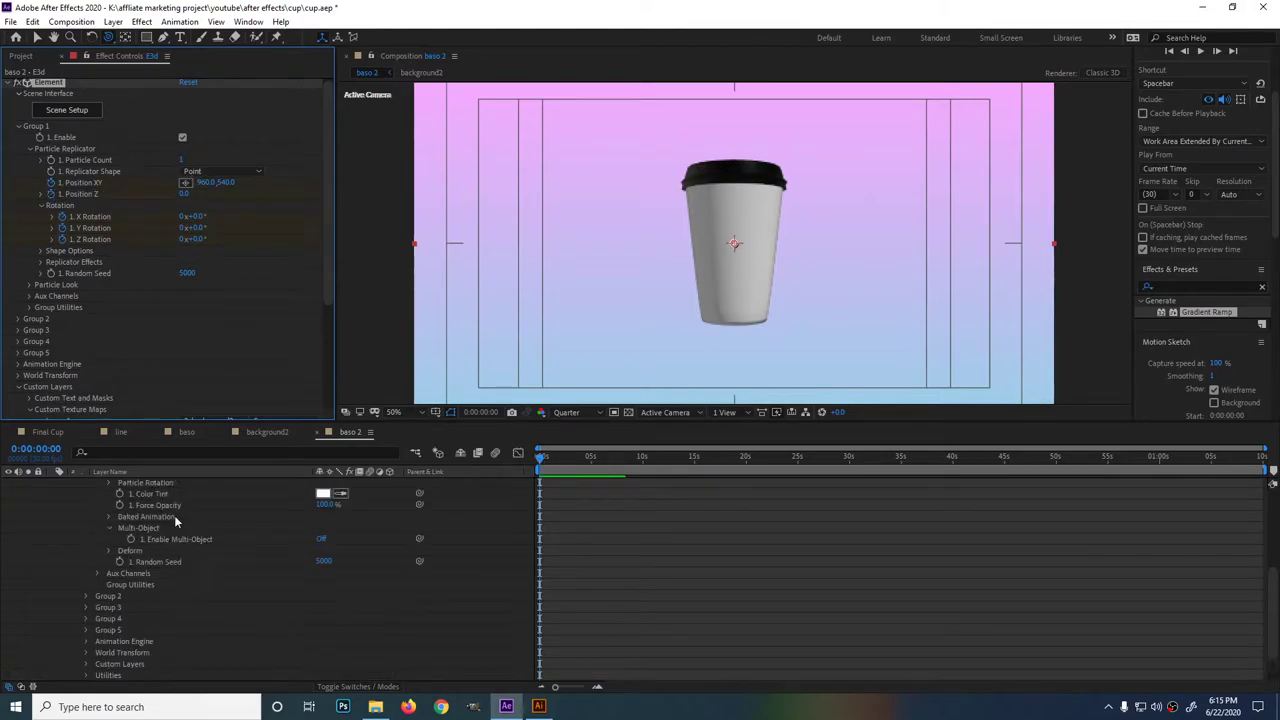
pyautogui.click(174, 515)
pyautogui.click(148, 497)
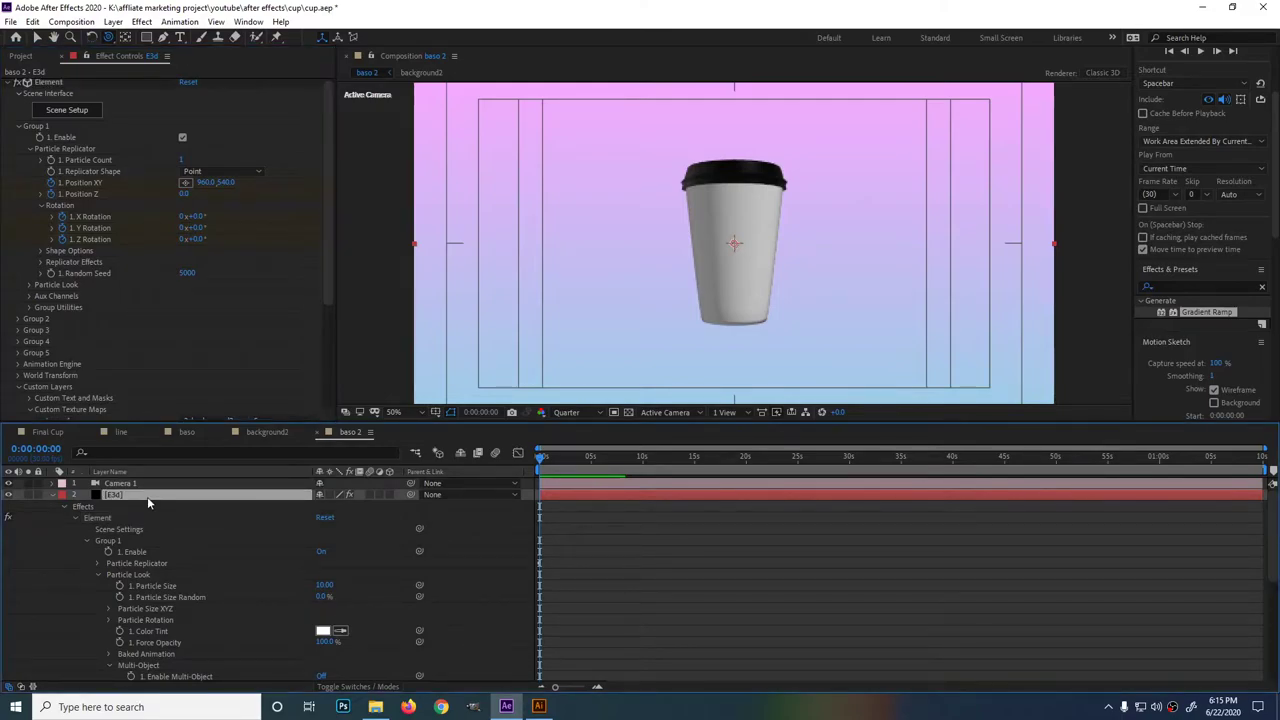
# Copy the cup's starting position and rotation keyframes to about 4 seconds.
pyautogui.press('u')
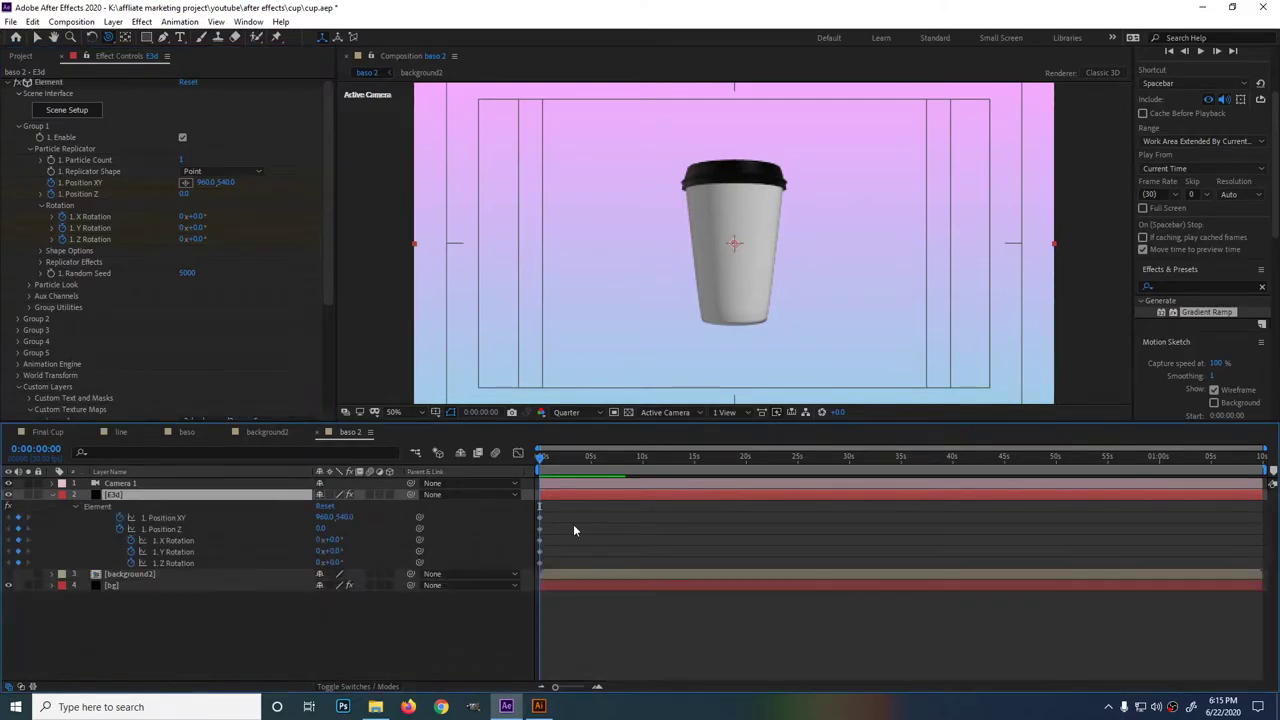
pyautogui.moveTo(573, 524)
pyautogui.mouseDown()
pyautogui.moveTo(530, 460)
pyautogui.moveTo(584, 477)
pyautogui.mouseUp()
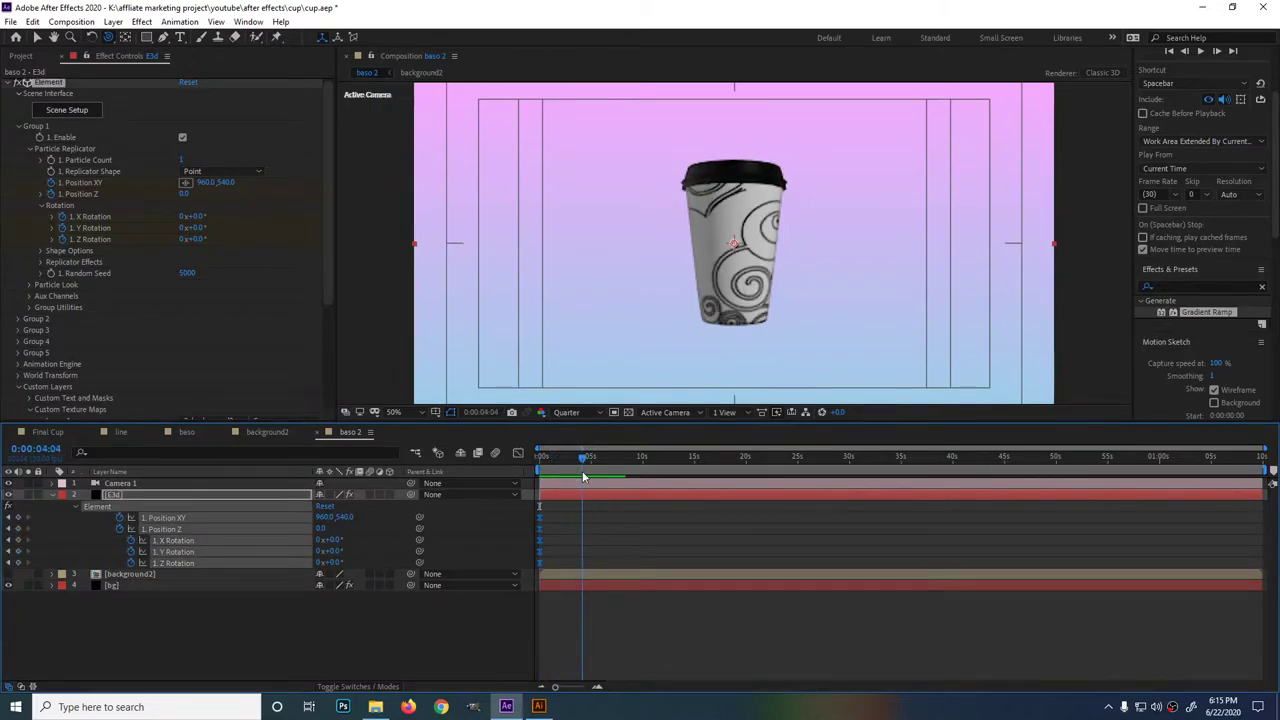
pyautogui.hotkey('ctrl', 'v')
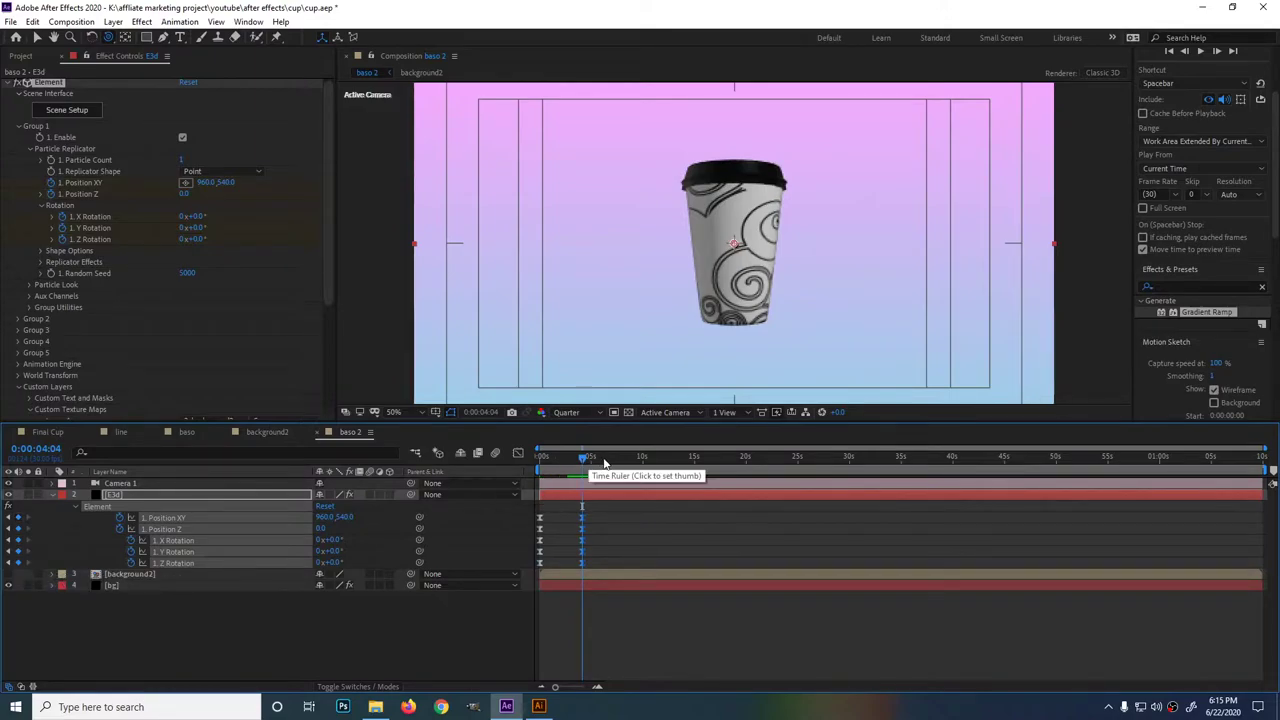
pyautogui.press('Home')
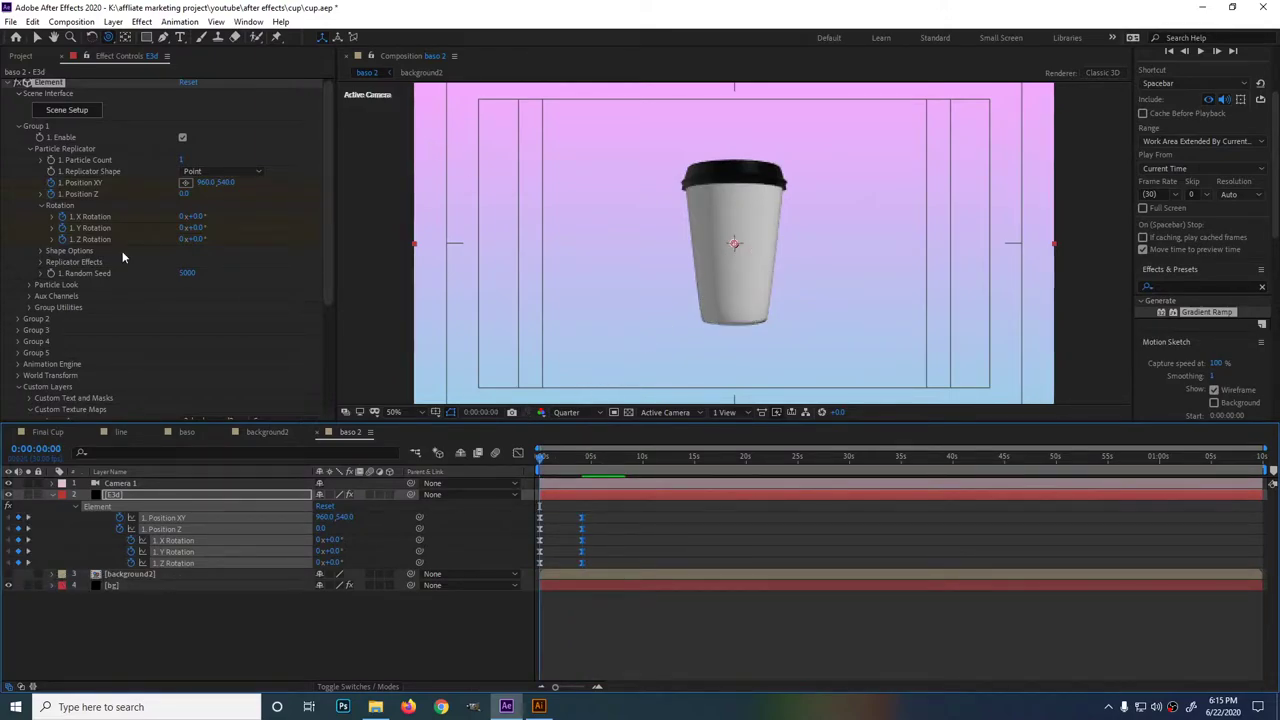
# Tilt the cup, stand it upright closer to camera, and delete the 4-second keyframes.
pyautogui.moveTo(193, 216)
pyautogui.mouseDown()
pyautogui.moveTo(245, 209)
pyautogui.moveTo(215, 226)
pyautogui.moveTo(238, 235)
pyautogui.moveTo(200, 236)
pyautogui.mouseUp()
pyautogui.moveTo(190, 193)
pyautogui.mouseDown()
pyautogui.moveTo(207, 187)
pyautogui.moveTo(160, 216)
pyautogui.moveTo(225, 239)
pyautogui.moveTo(172, 195)
pyautogui.mouseUp()
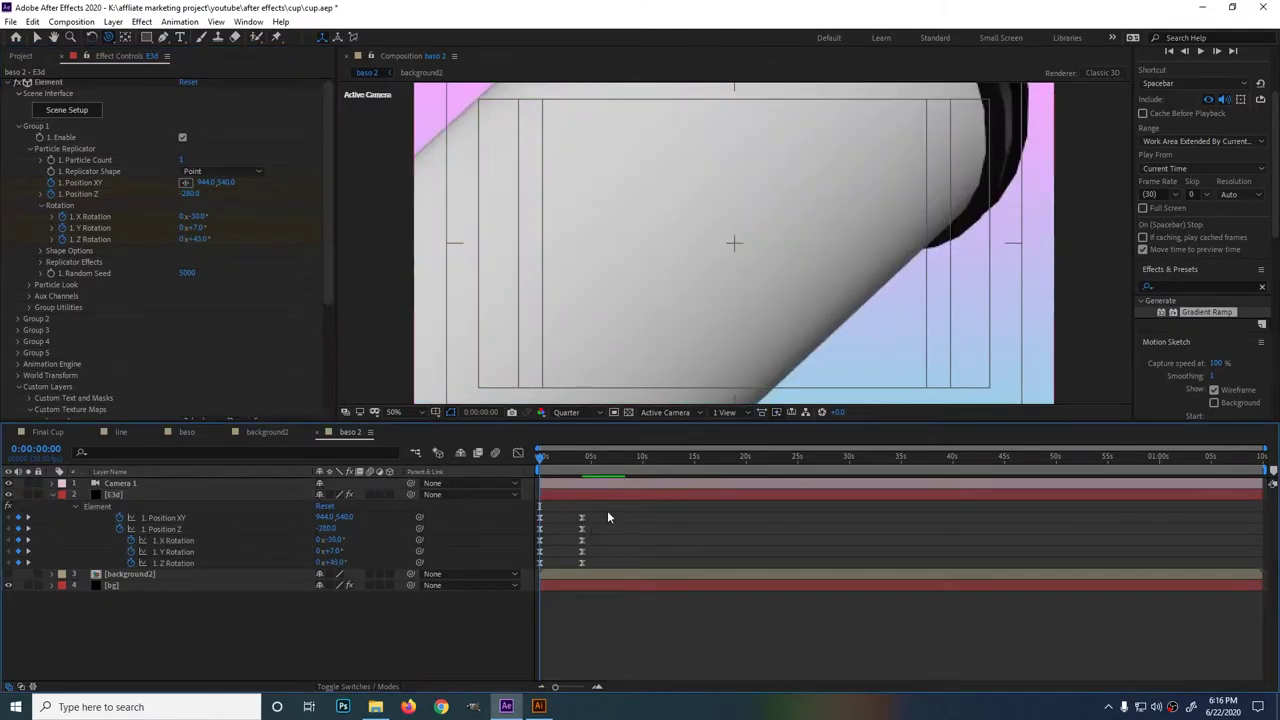
pyautogui.moveTo(607, 510); pyautogui.dragTo(562, 574)
pyautogui.press('Delete')
# Add a 27° Y Rotation keyframe at about 4 seconds and preview it.
pyautogui.click(567, 457)
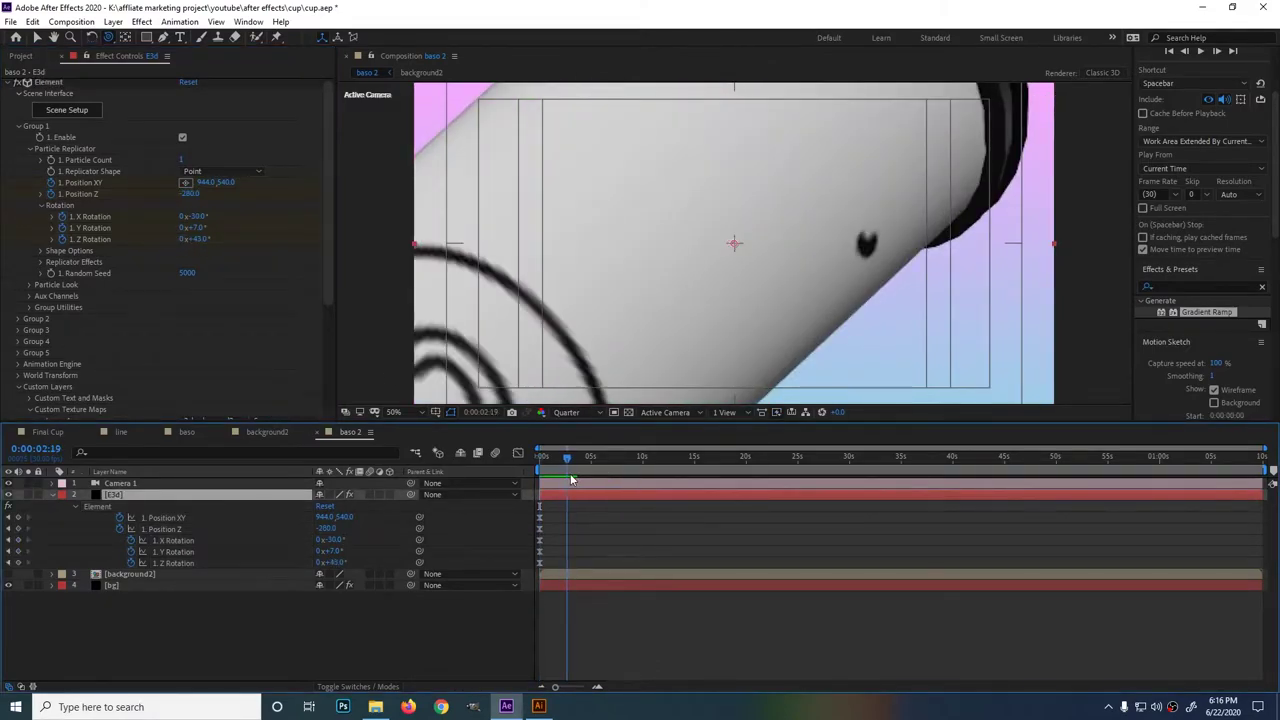
pyautogui.press('Home')
pyautogui.click(579, 465)
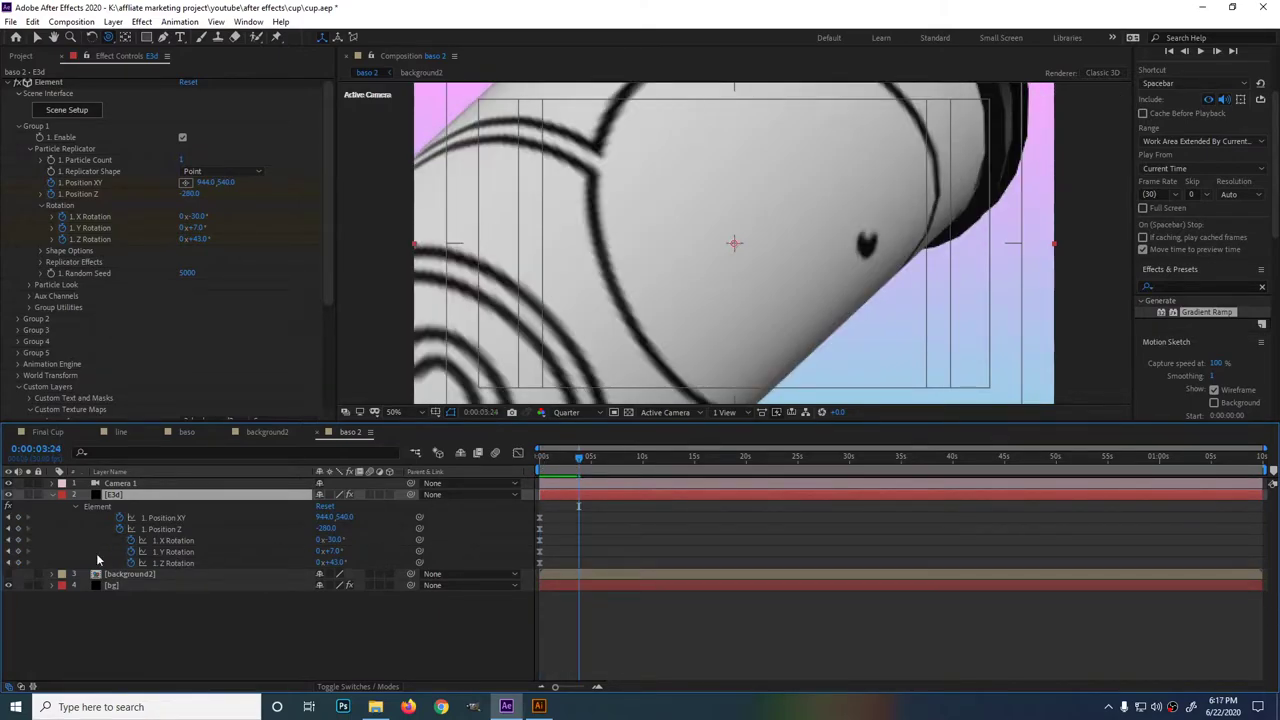
pyautogui.click(18, 552)
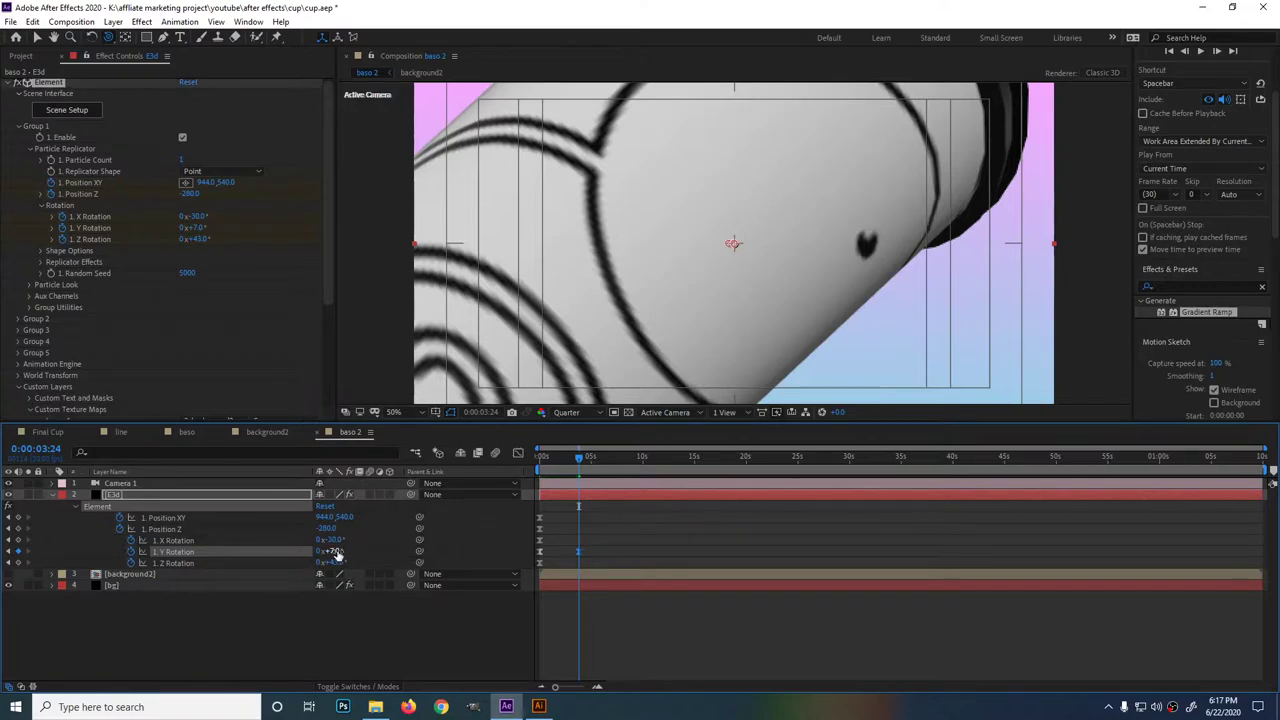
pyautogui.moveTo(338, 551)
pyautogui.mouseDown()
pyautogui.moveTo(595, 470)
pyautogui.moveTo(530, 462)
pyautogui.mouseUp()
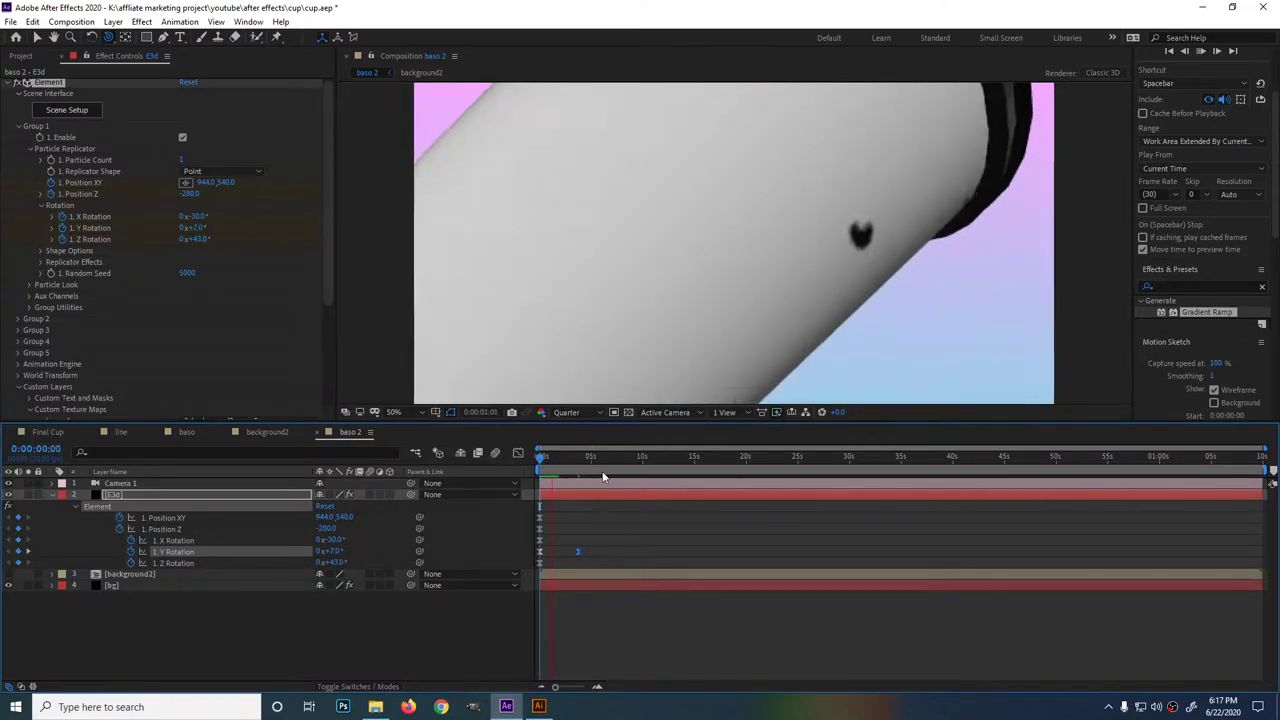
pyautogui.press('space')
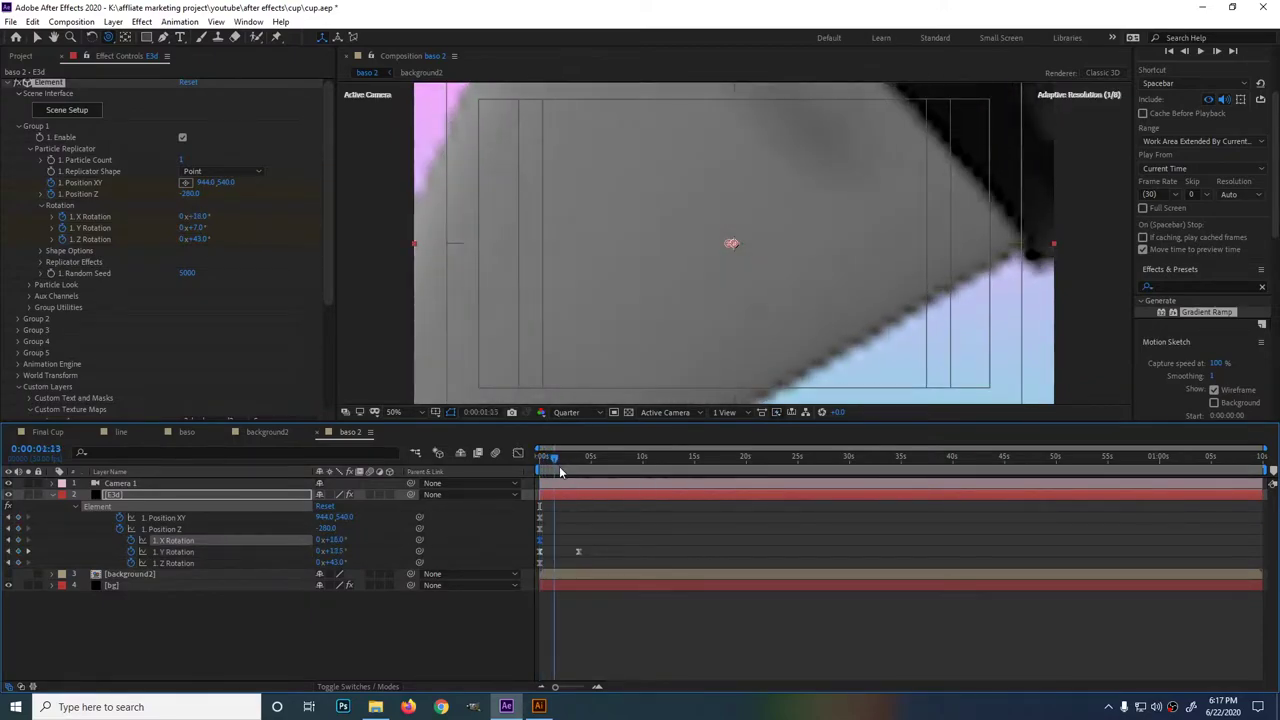
pyautogui.click(334, 563)
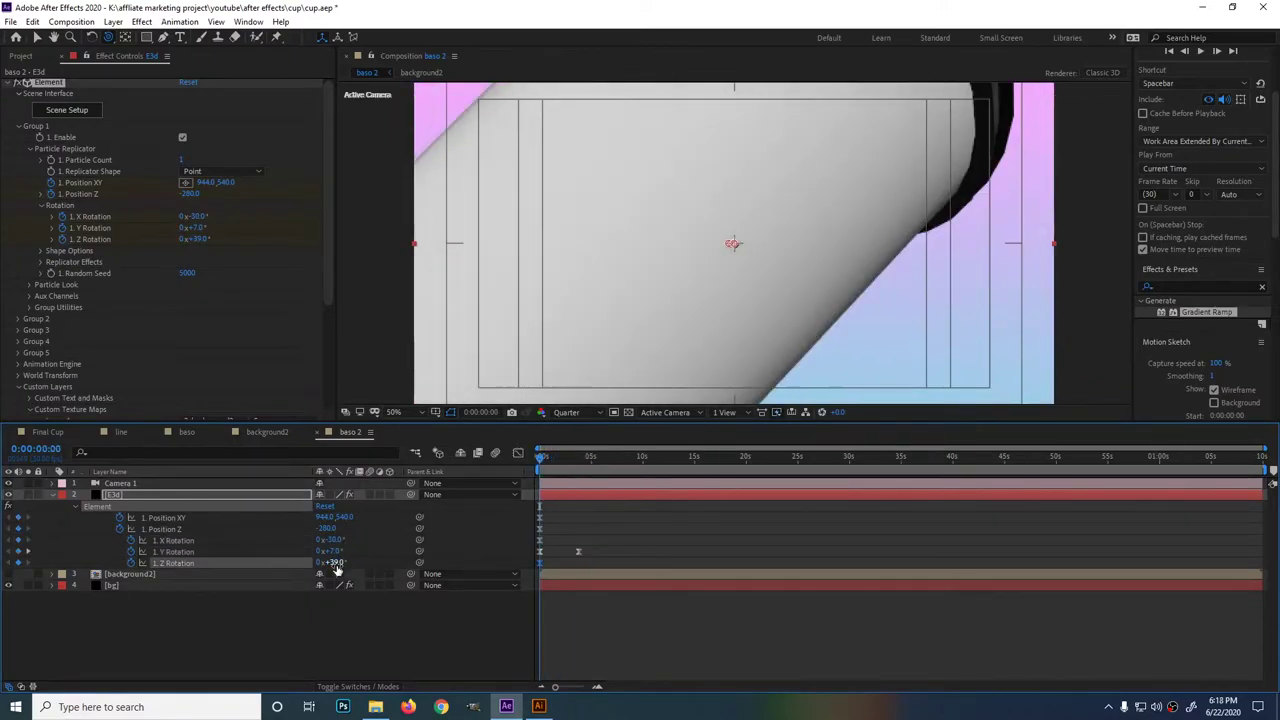
# Set the starting Y Rotation to 226° and preview the spinning cup.
pyautogui.moveTo(334, 552); pyautogui.dragTo(523, 458)
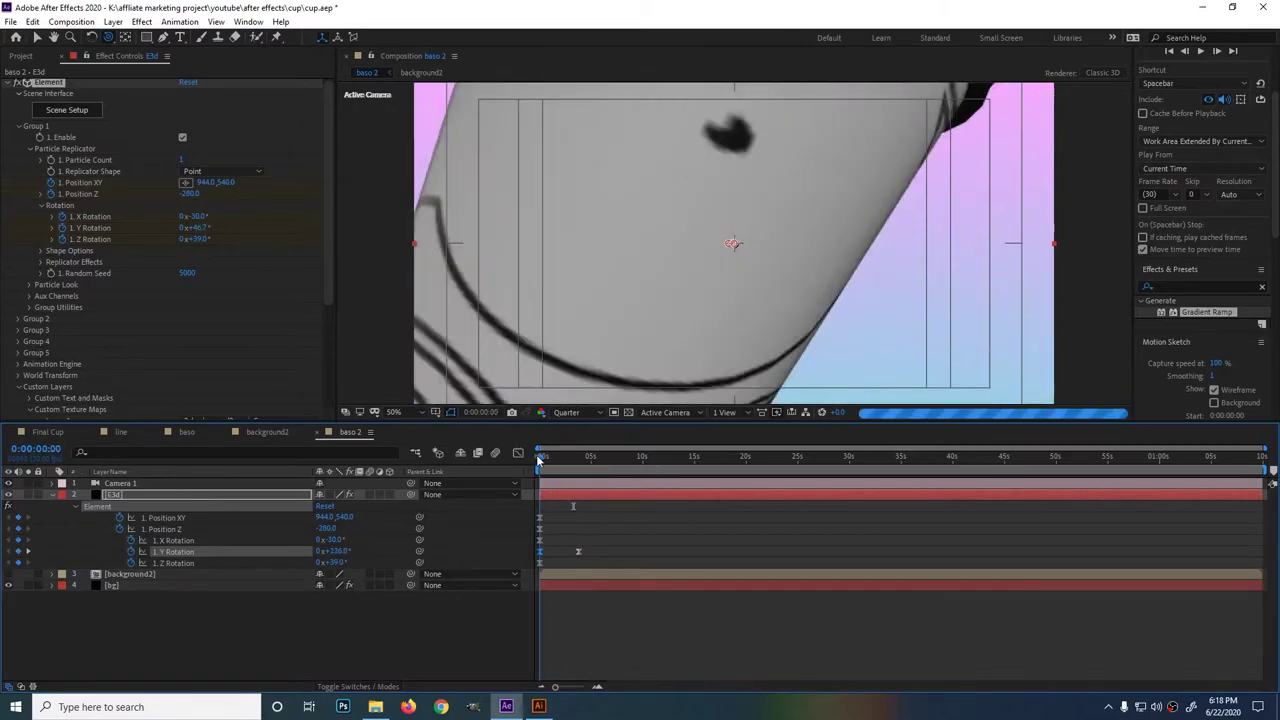
pyautogui.press('space')
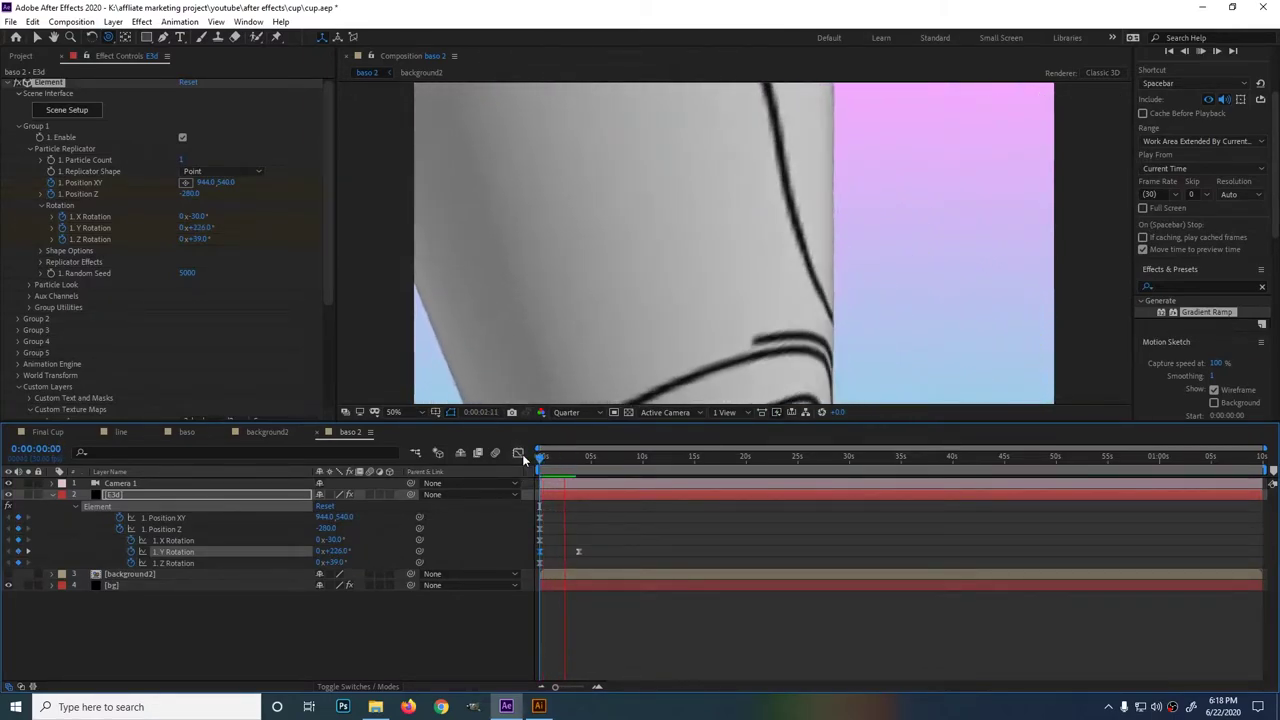
pyautogui.press('space')
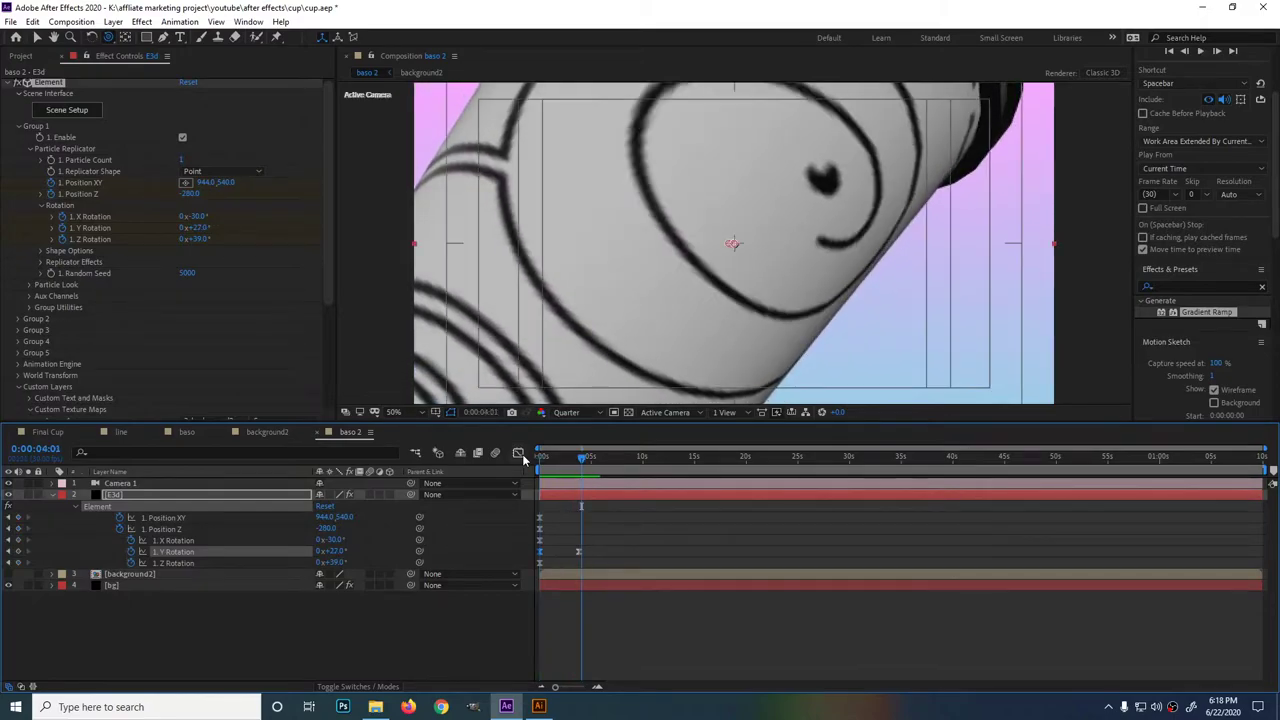
pyautogui.moveTo(575, 463); pyautogui.dragTo(540, 463)
pyautogui.press('space')
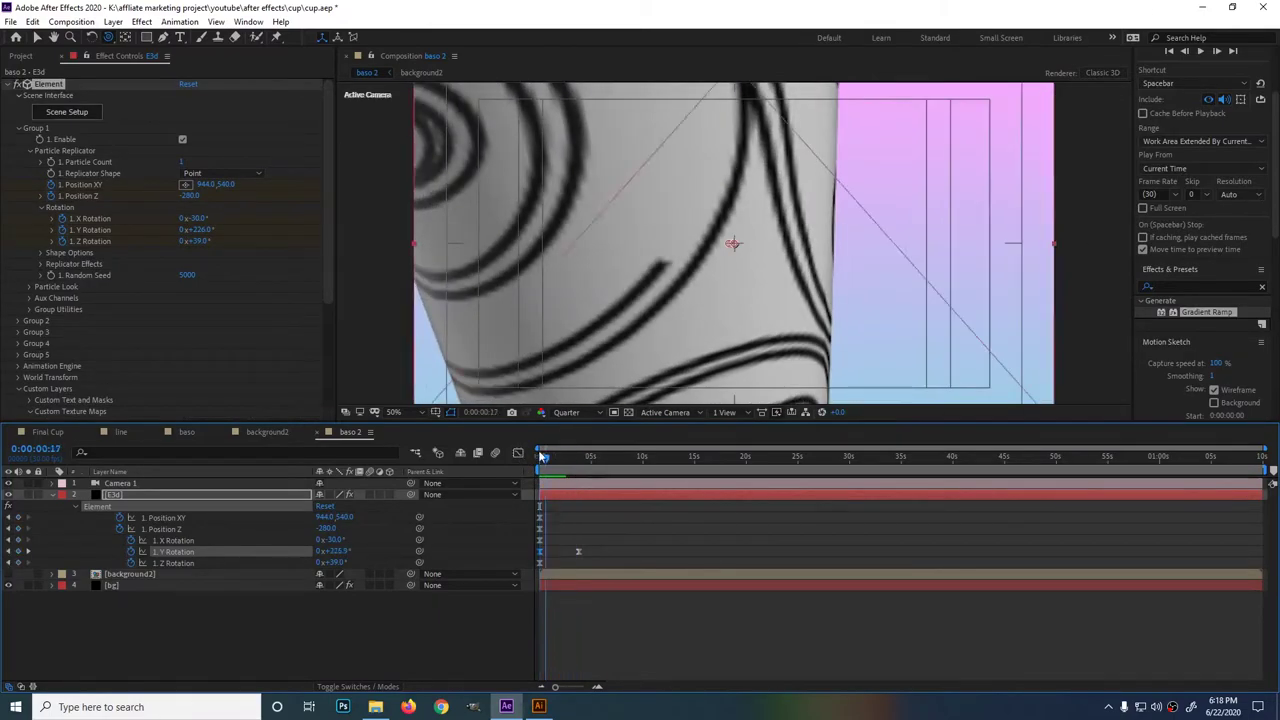
# Move the Y Rotation keyframe later to about 5 seconds and check the cup's pose.
pyautogui.click(578, 551)
pyautogui.moveTo(578, 551); pyautogui.dragTo(594, 551)
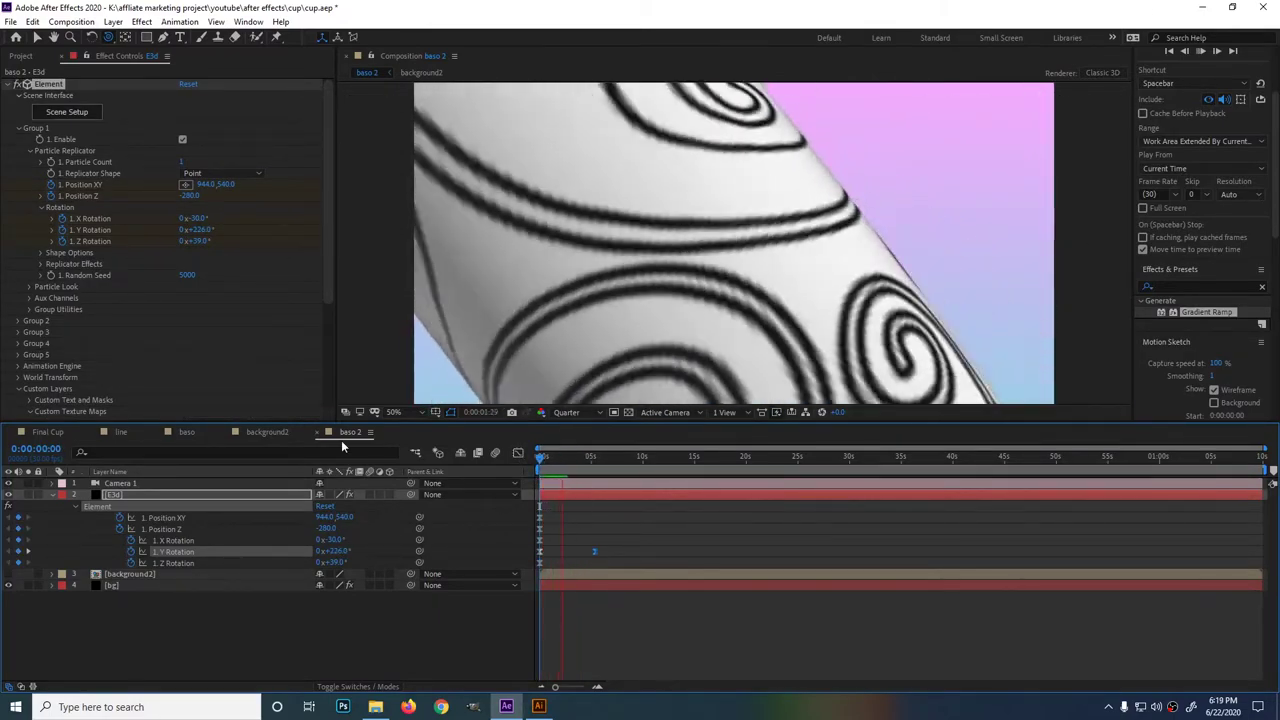
pyautogui.click(584, 462)
pyautogui.moveTo(584, 472); pyautogui.dragTo(582, 466)
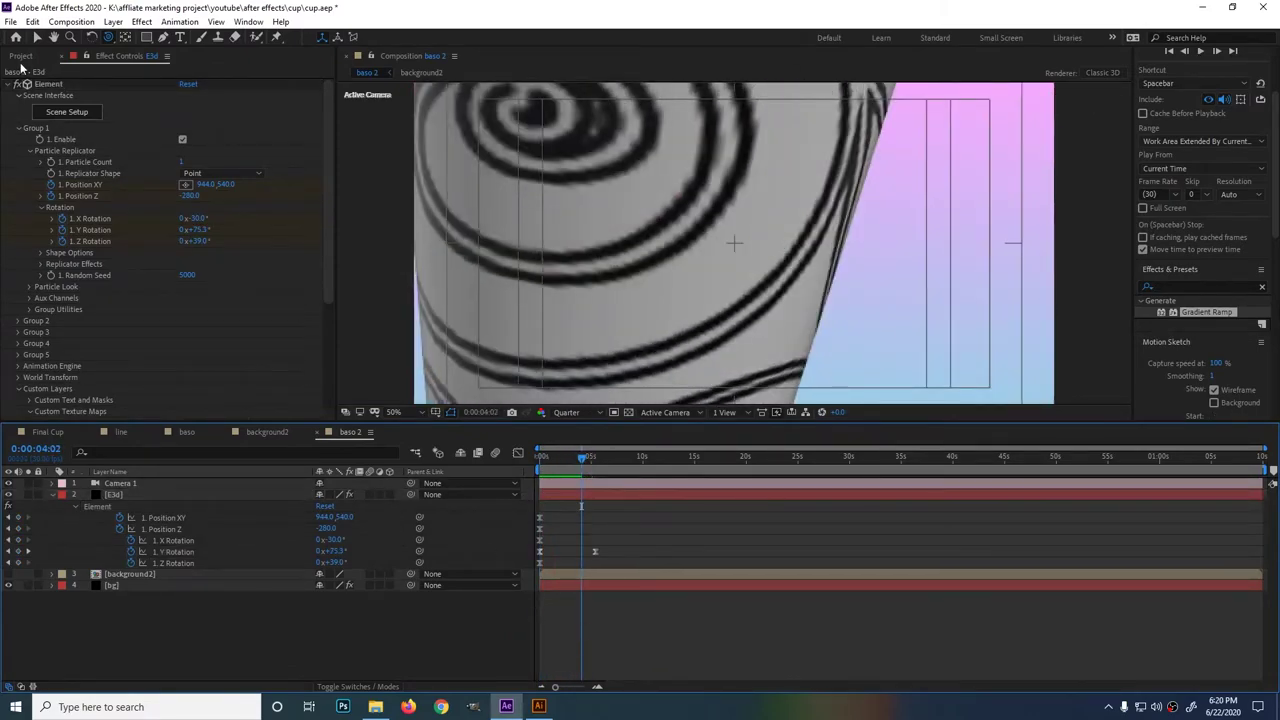
pyautogui.click(20, 56)
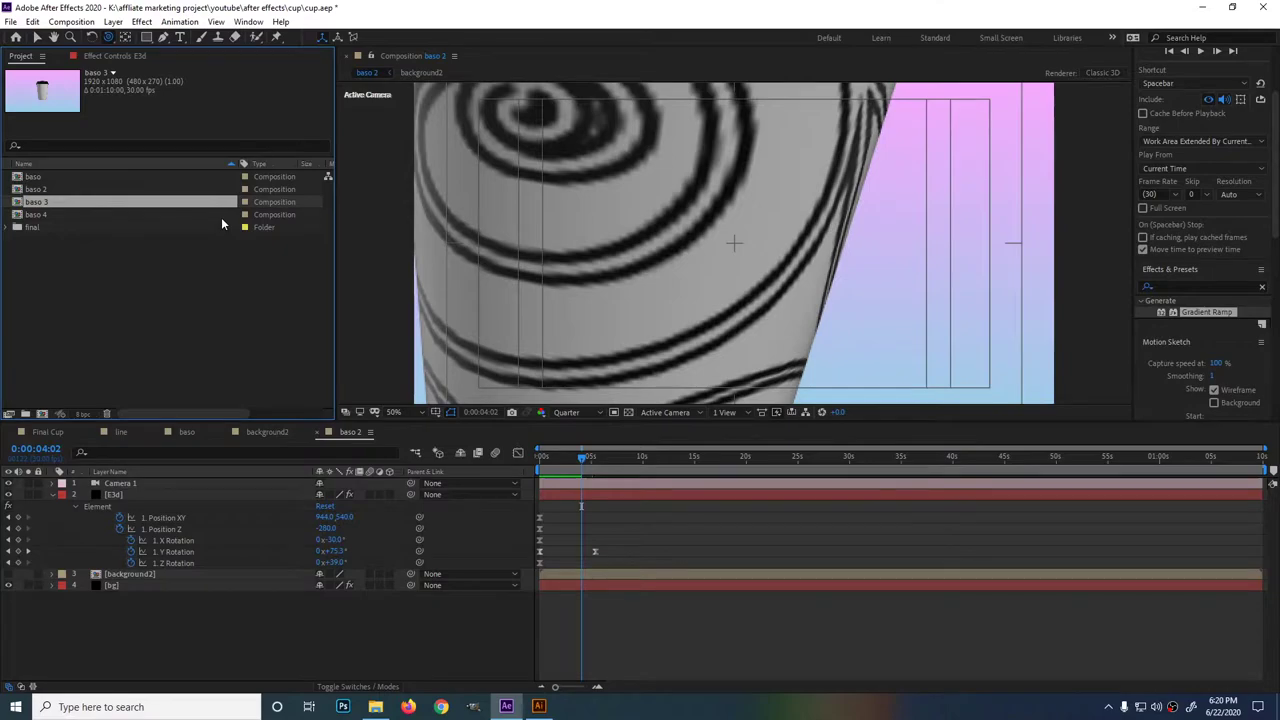
# In baso 3, bring the cup close to the camera and nudge the X Rotation keyframe.
pyautogui.doubleClick(45, 202)
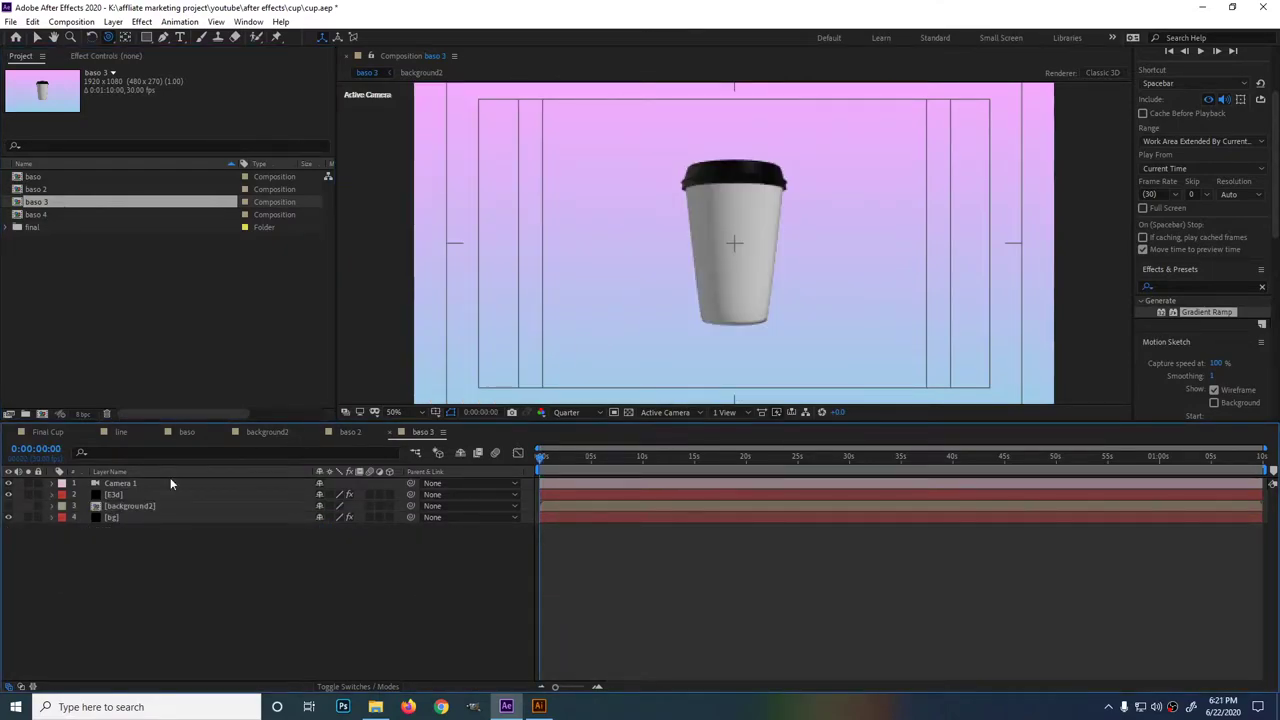
pyautogui.doubleClick(115, 494)
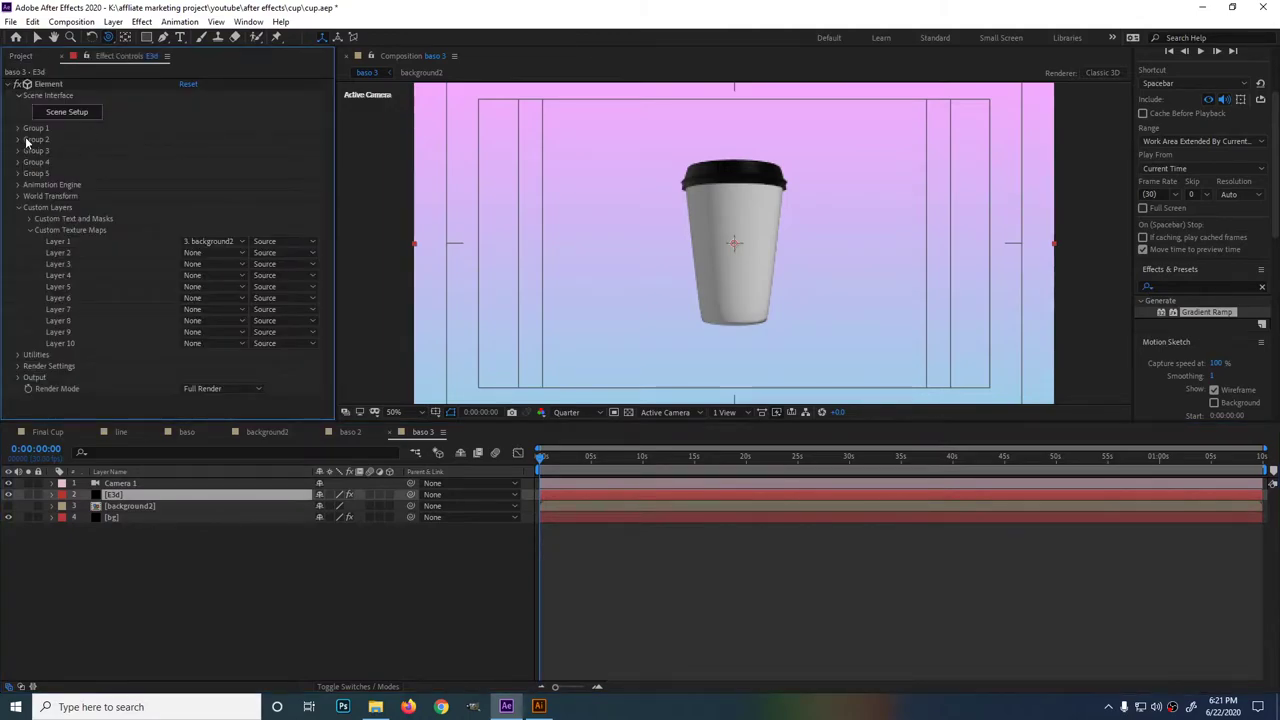
pyautogui.click(17, 128)
pyautogui.click(30, 150)
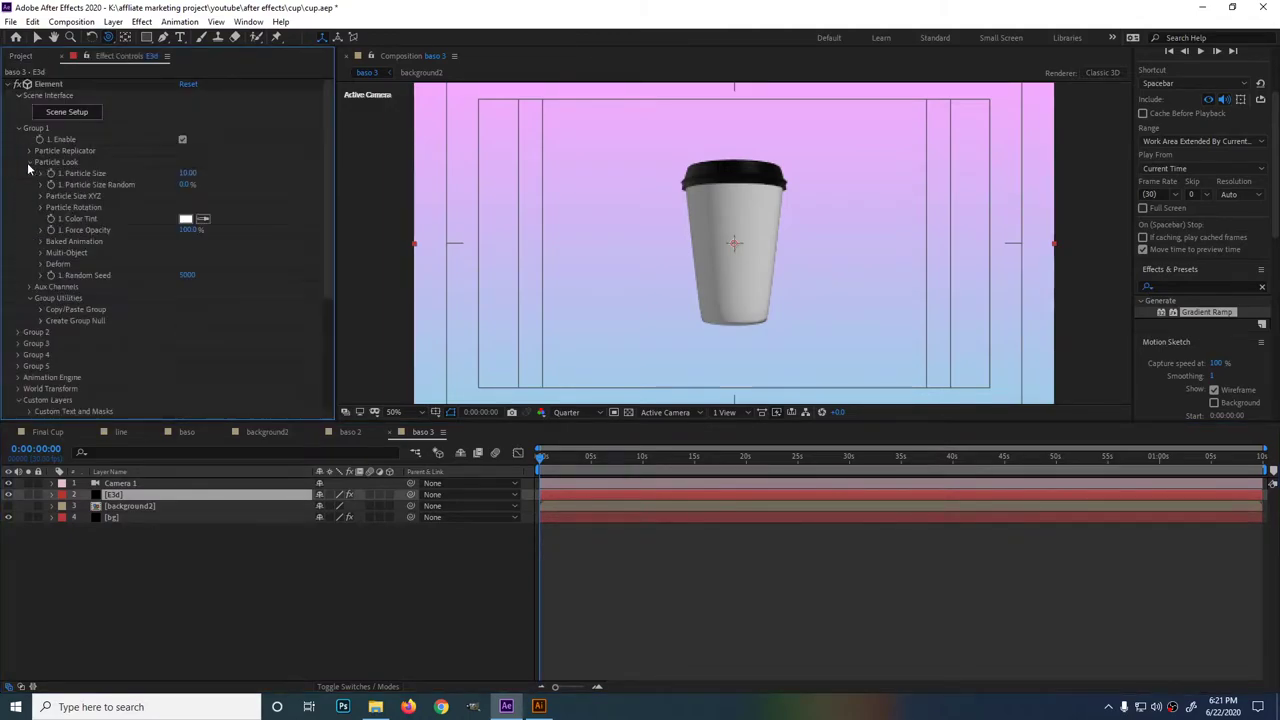
pyautogui.click(41, 207)
pyautogui.moveTo(540, 456)
pyautogui.mouseDown()
pyautogui.moveTo(566, 475)
pyautogui.moveTo(544, 466)
pyautogui.mouseUp()
pyautogui.click(556, 466)
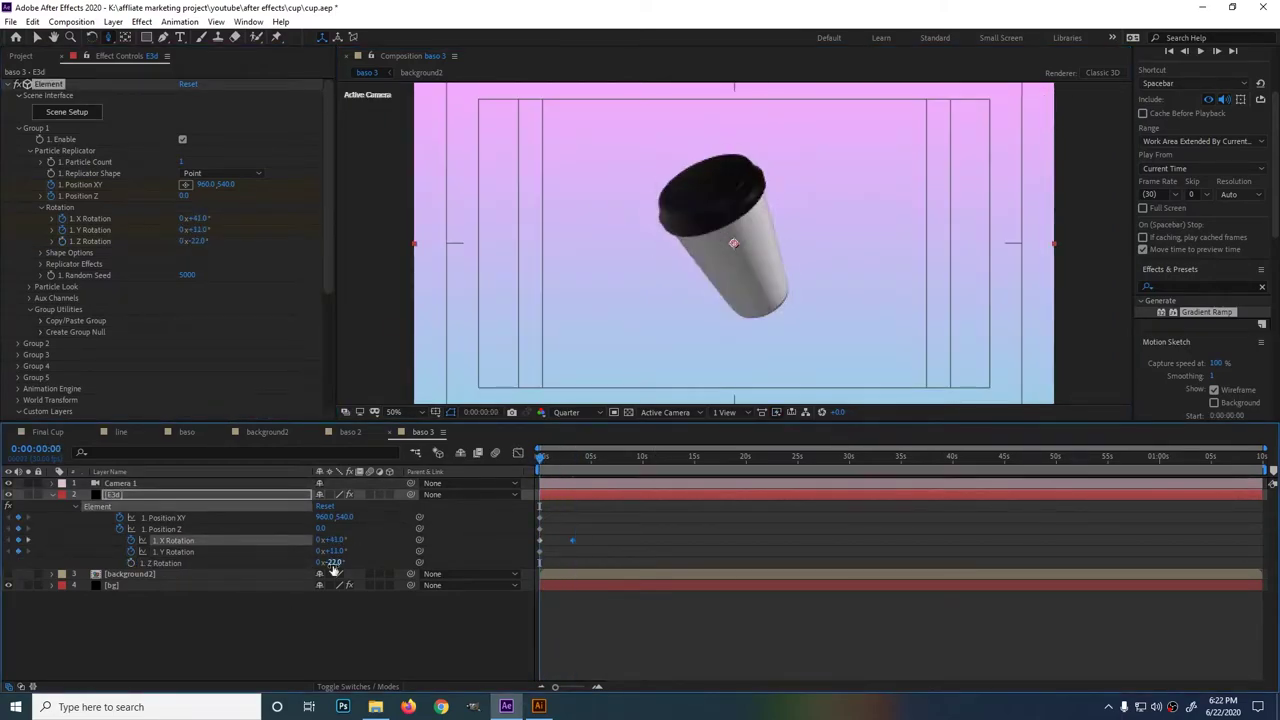
pyautogui.moveTo(328, 528)
pyautogui.mouseDown()
pyautogui.moveTo(514, 547)
pyautogui.moveTo(593, 540)
pyautogui.mouseUp()
pyautogui.press('space')
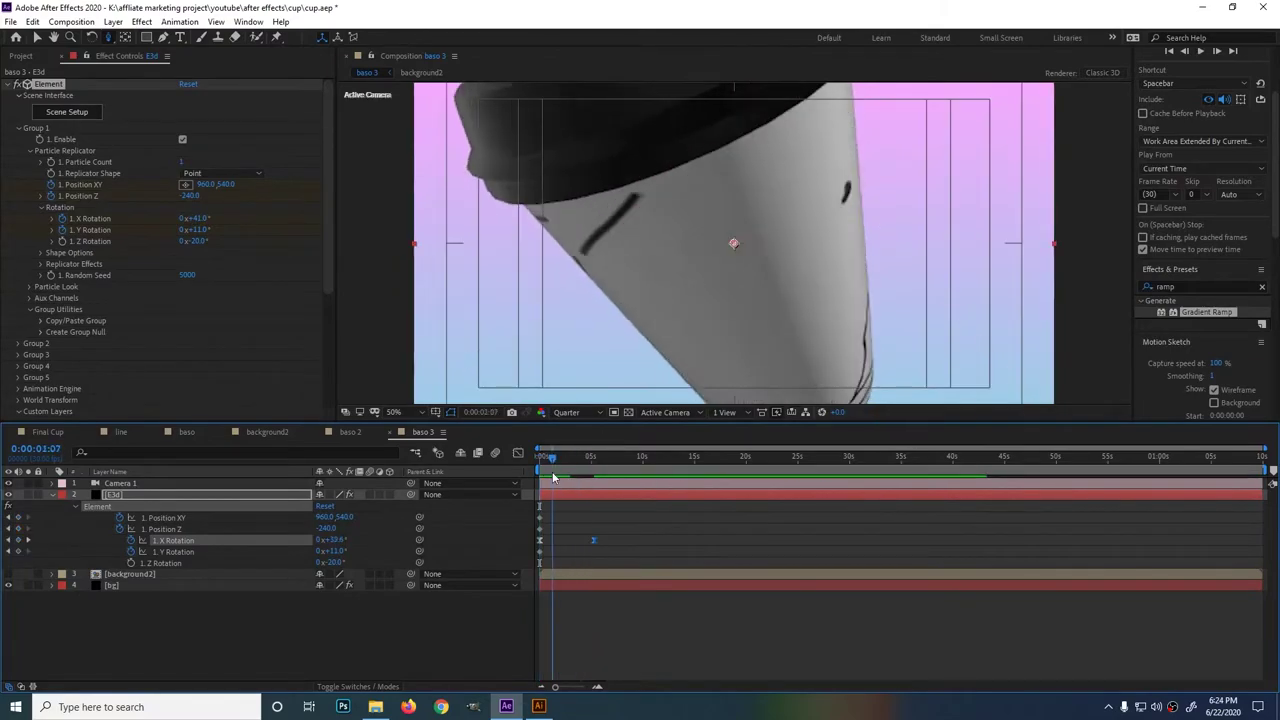
# Open the baso 4 composition and stop its preview playback.
pyautogui.click(20, 55)
pyautogui.doubleClick(16, 215)
pyautogui.press('Delete')
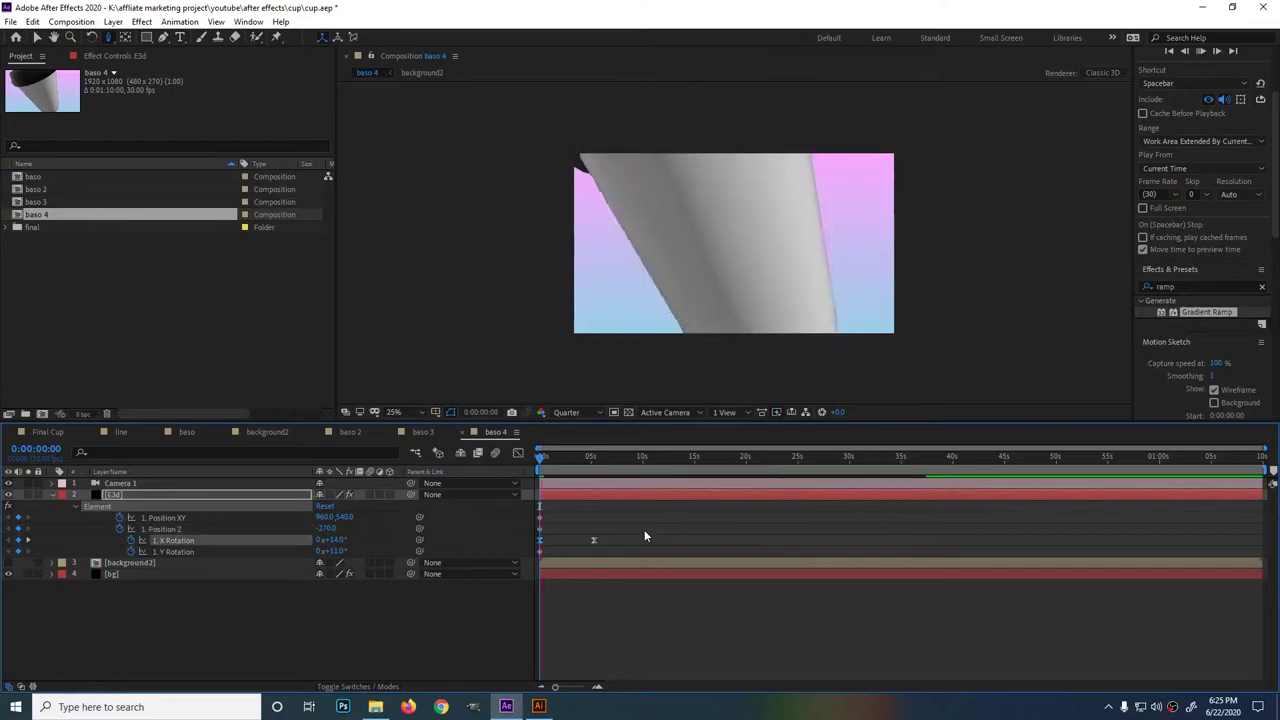
pyautogui.press('space')
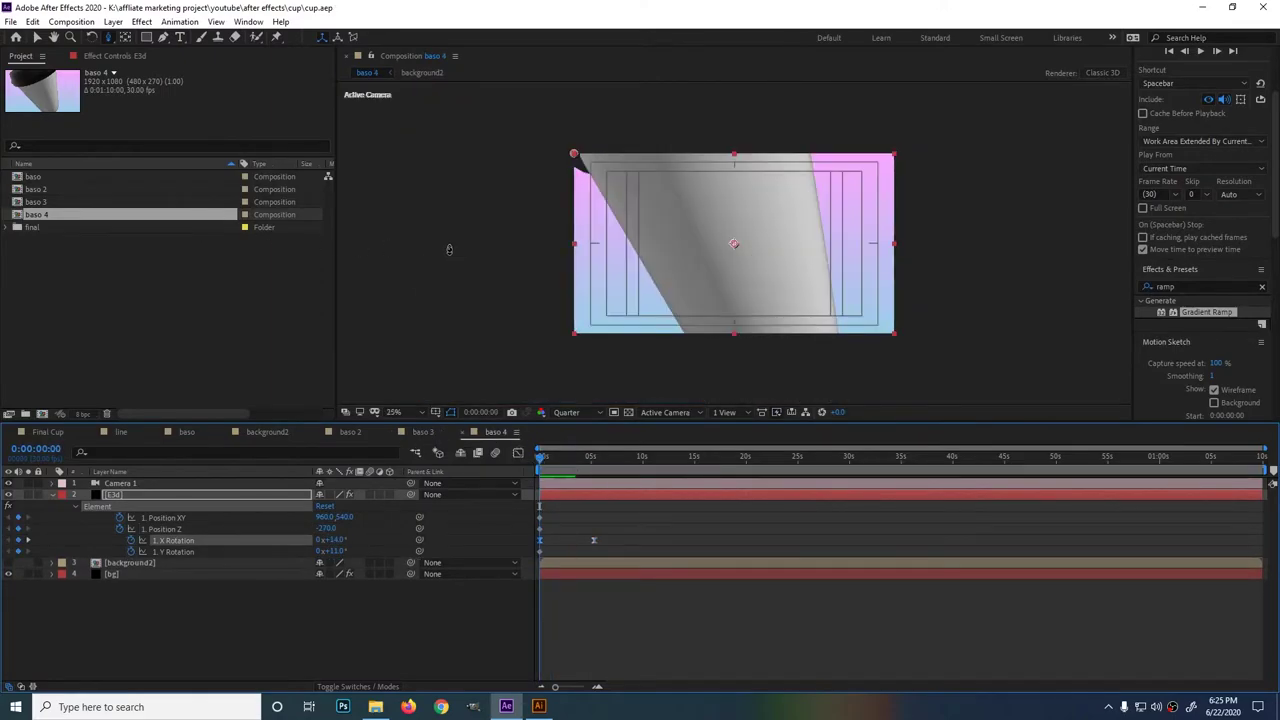
# Open the baso comp and launch Element 3D Scene Setup for its E3d cup layer.
pyautogui.click(17, 178)
pyautogui.doubleClick(17, 178)
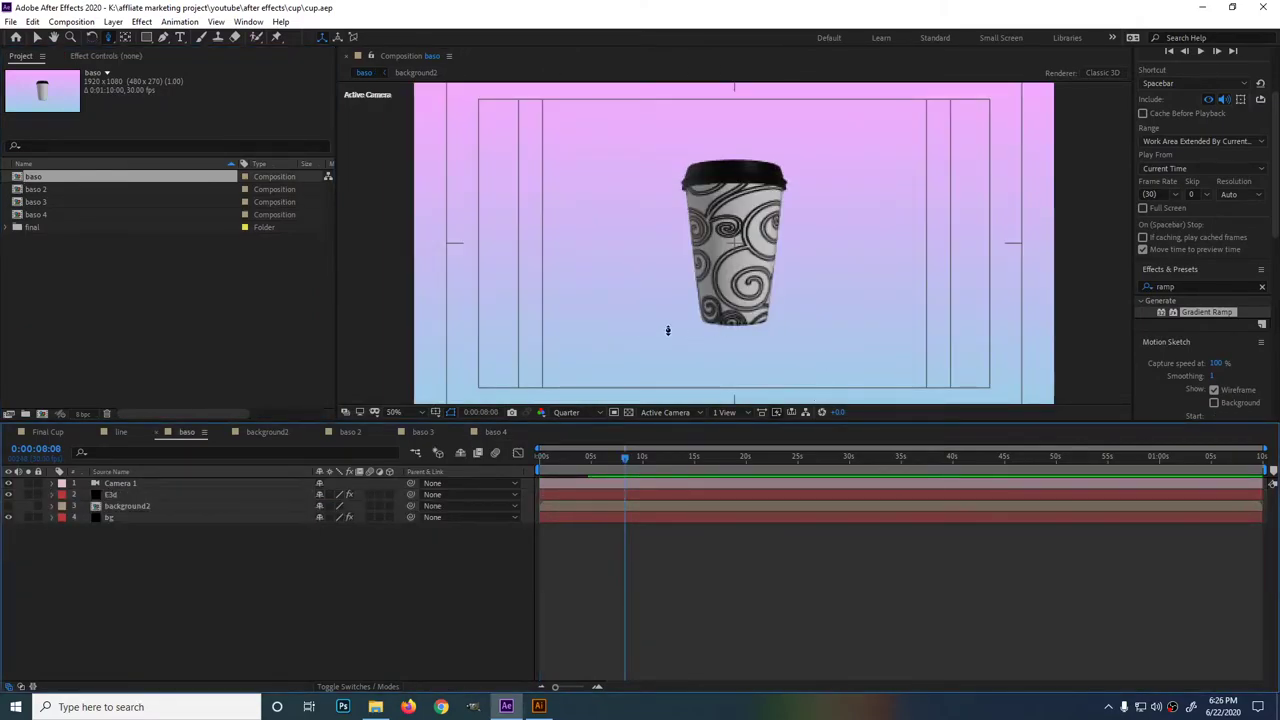
pyautogui.click(118, 494)
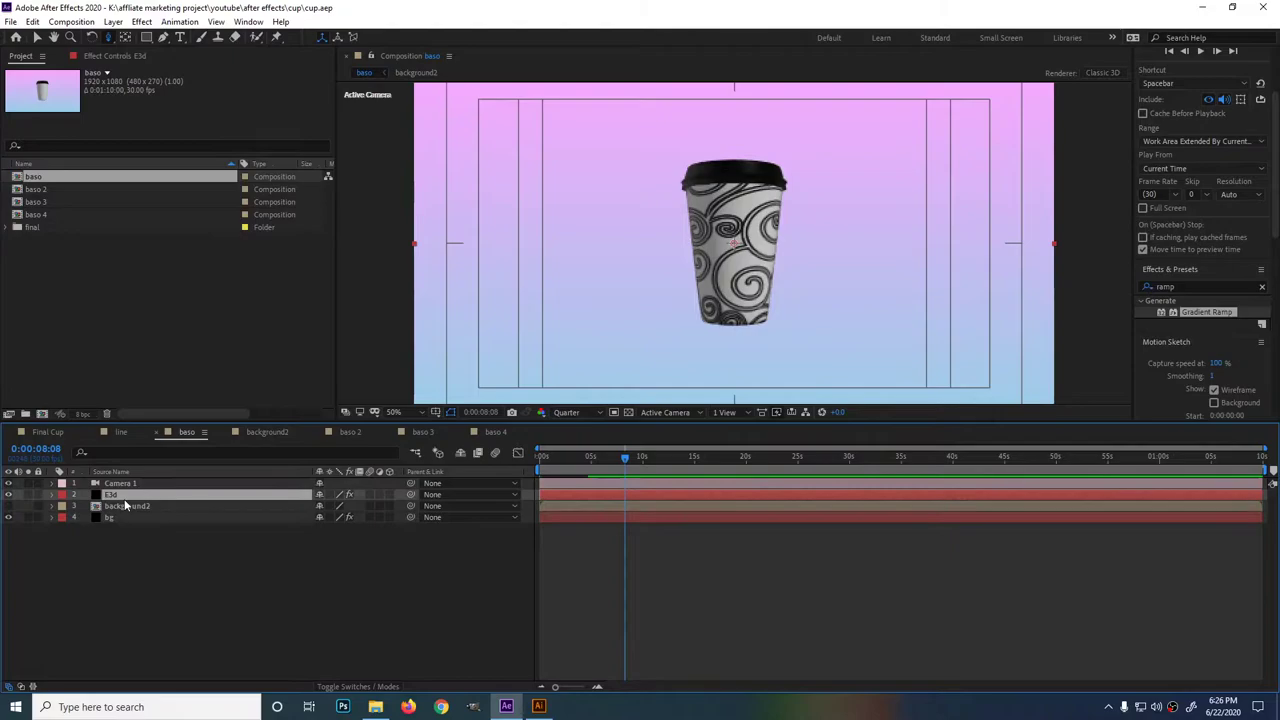
pyautogui.click(102, 60)
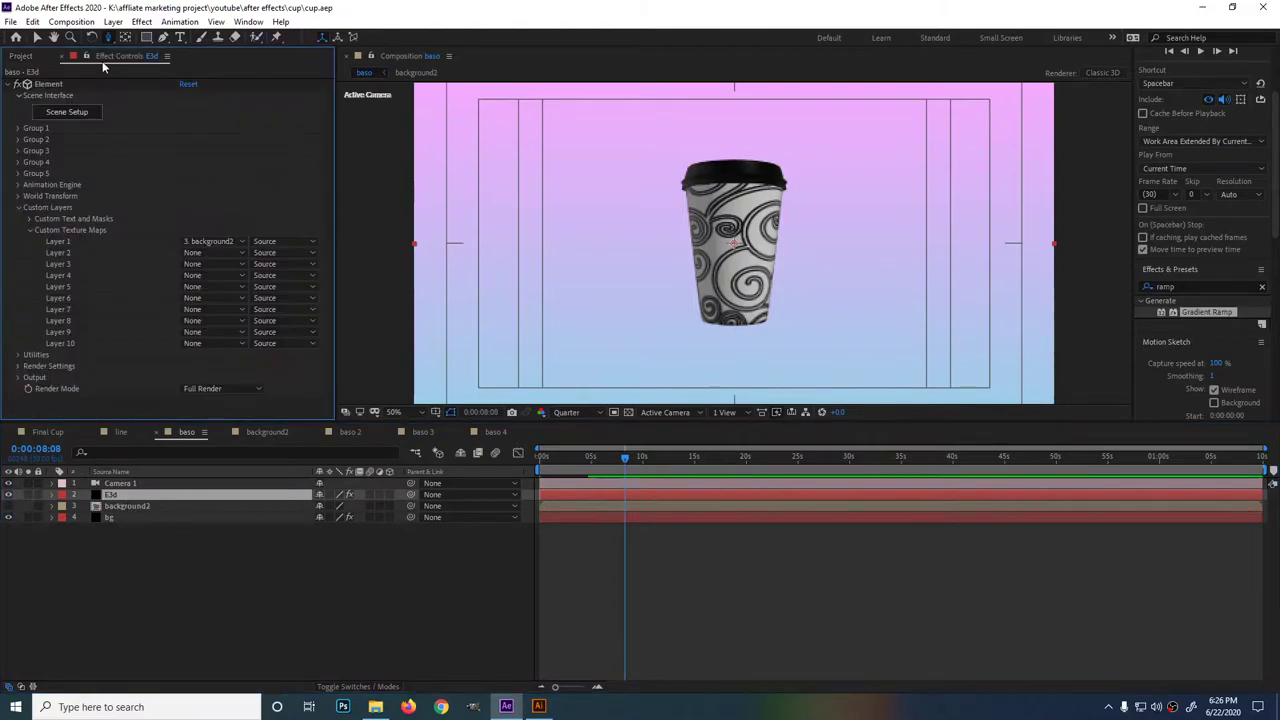
pyautogui.click(84, 113)
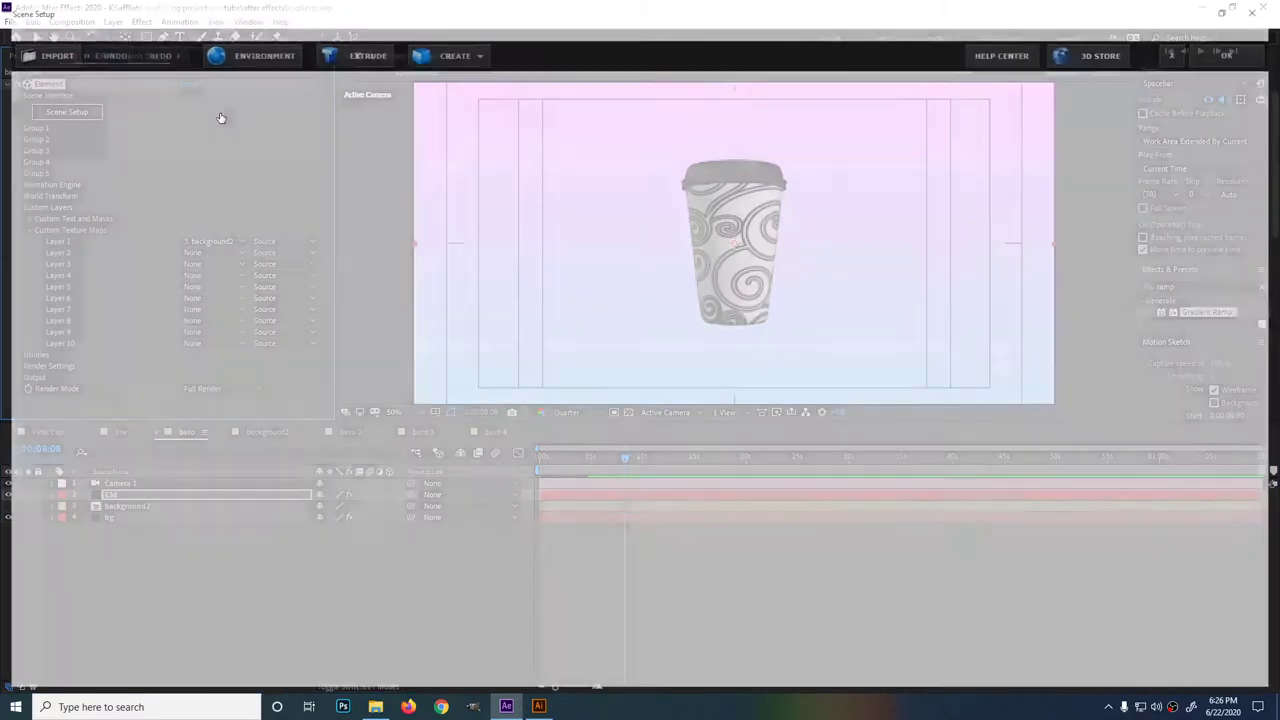
# Add a plane primitive model to the Element 3D scene.
pyautogui.scroll(-1, 233, 113)
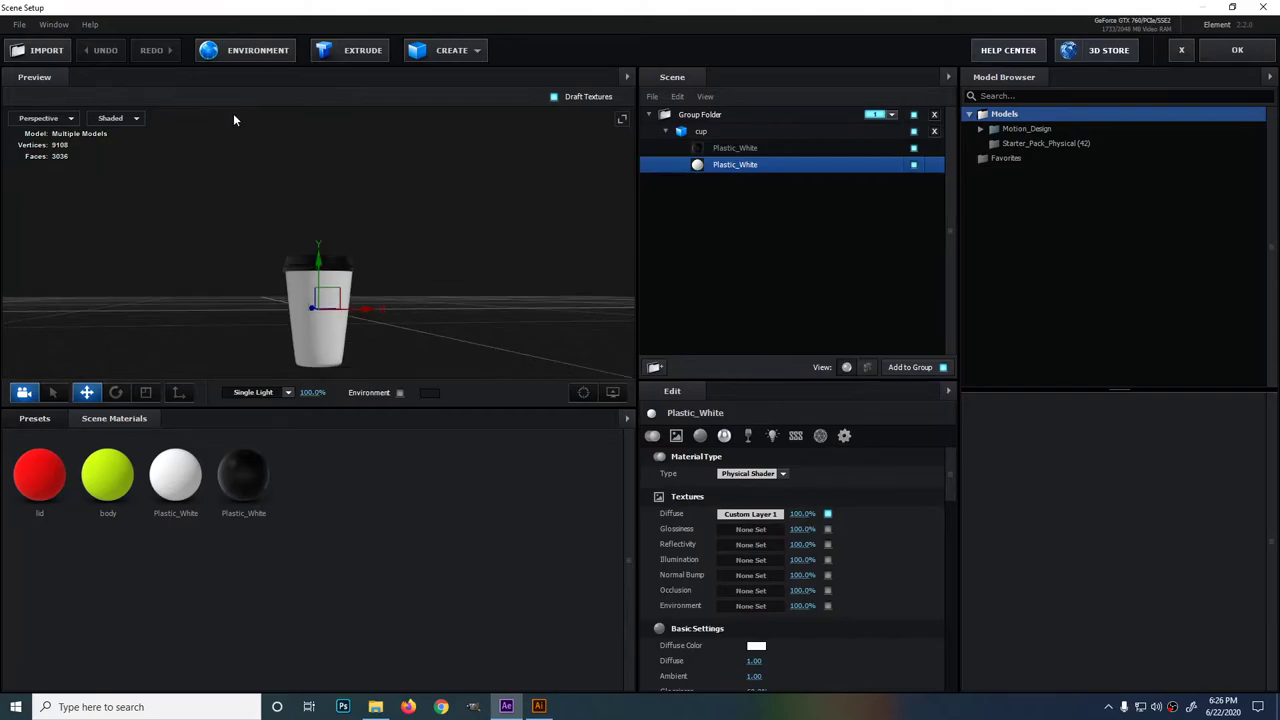
pyautogui.scroll(-1, 253, 125)
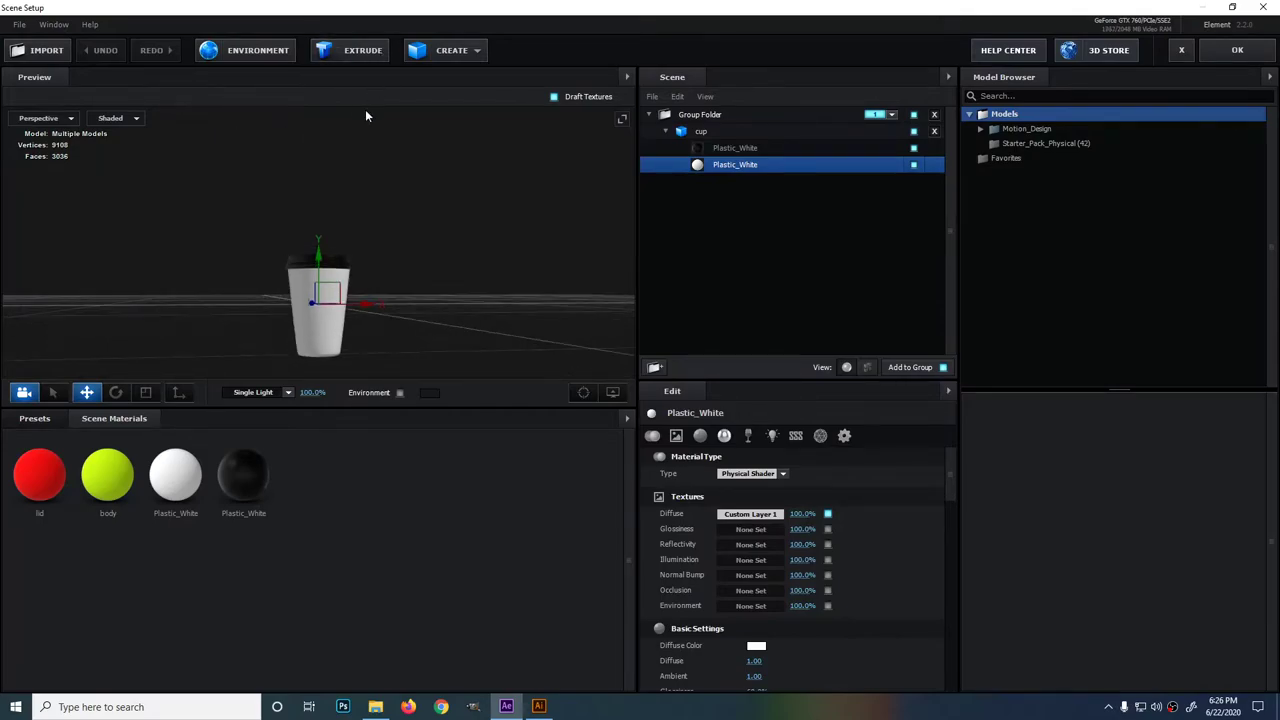
pyautogui.click(465, 50)
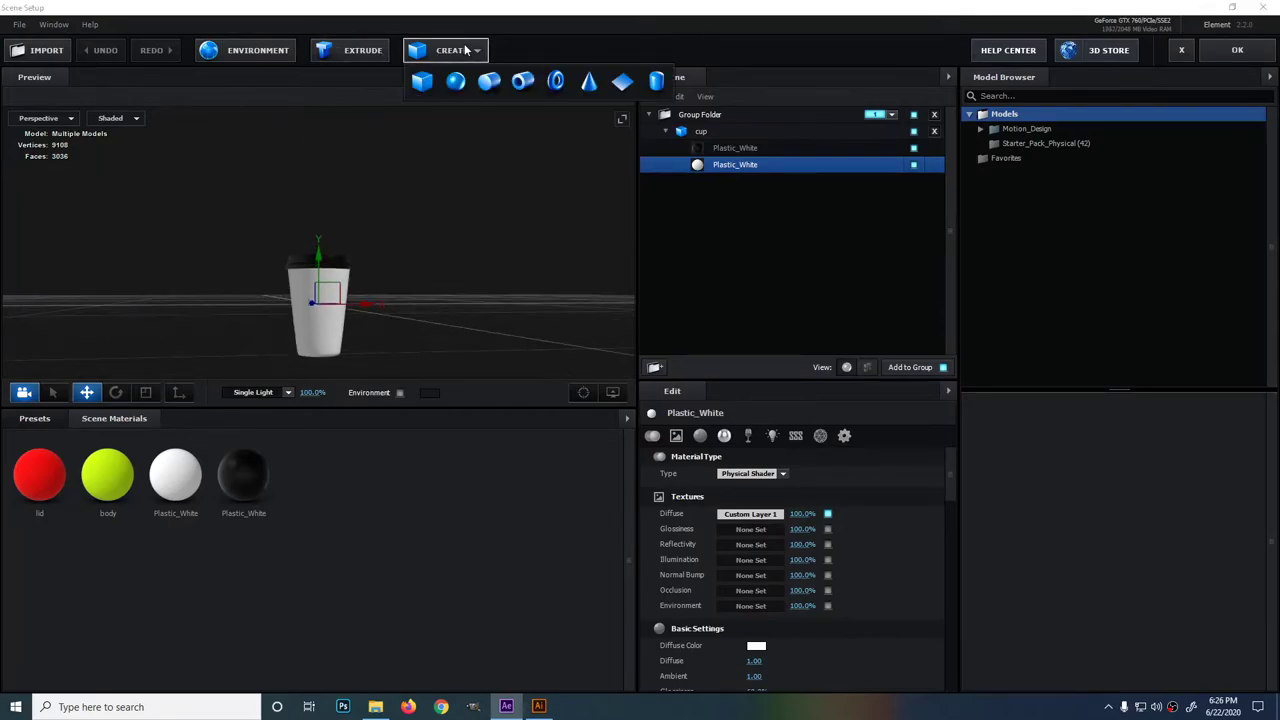
pyautogui.click(622, 83)
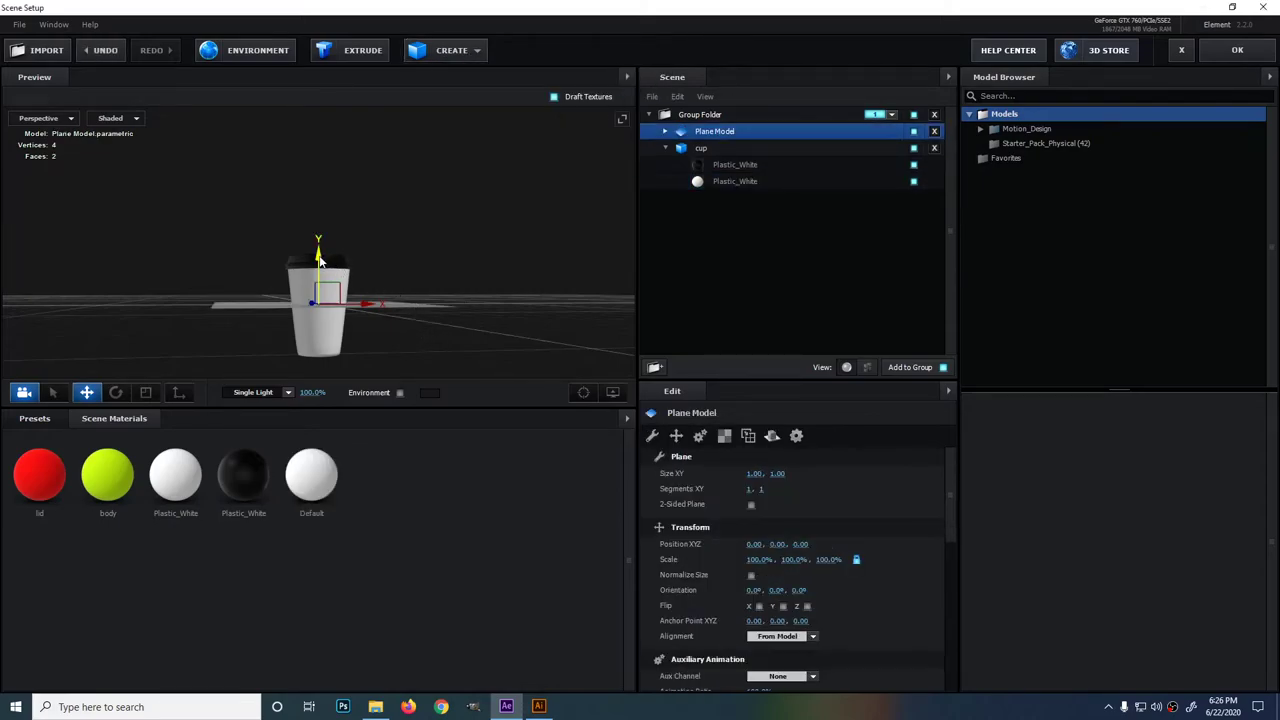
# Lower the plane to Position Y -0.24 at the cup's base, checking front and perspective views.
pyautogui.click(49, 121)
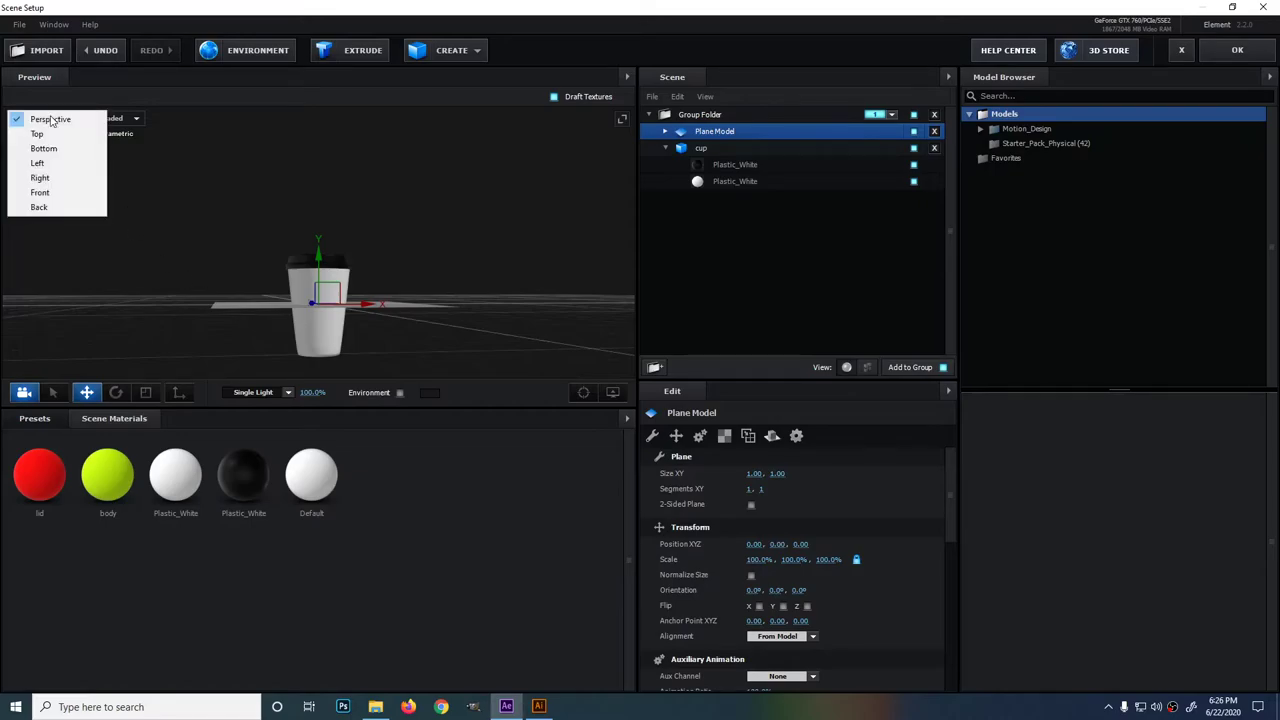
pyautogui.click(40, 192)
pyautogui.moveTo(322, 201); pyautogui.dragTo(318, 234)
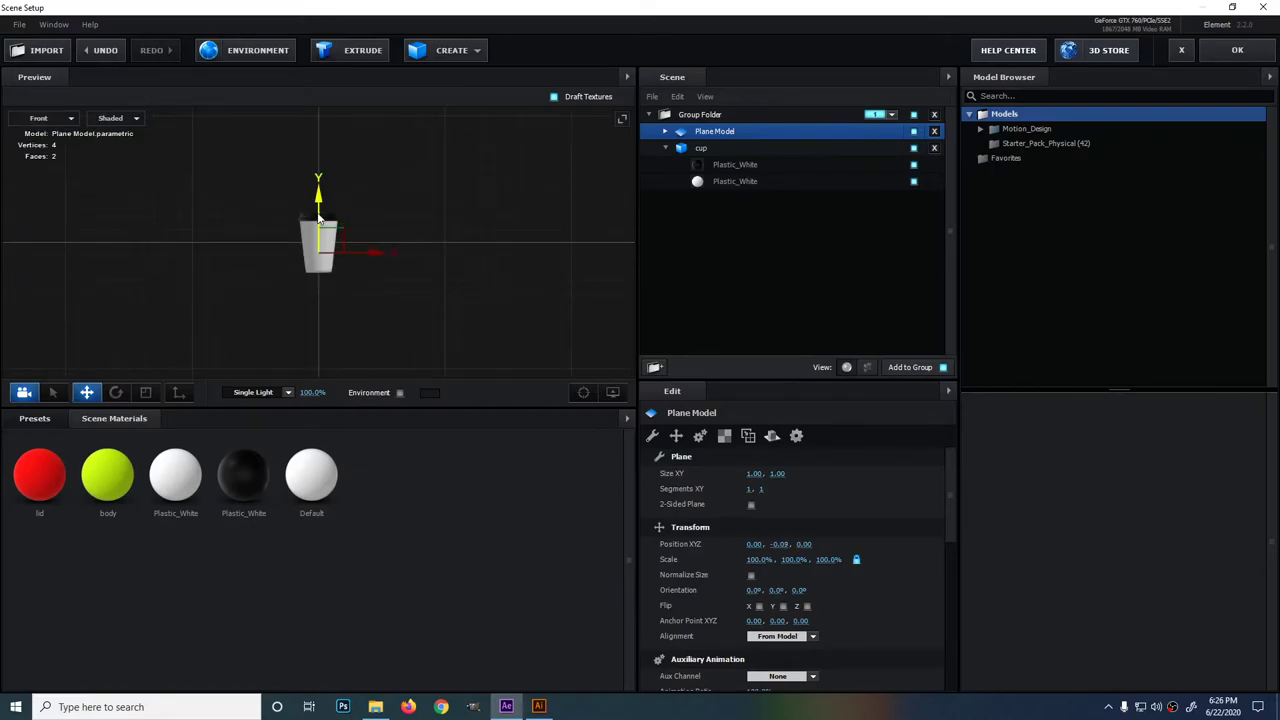
pyautogui.scroll(5, 337, 287)
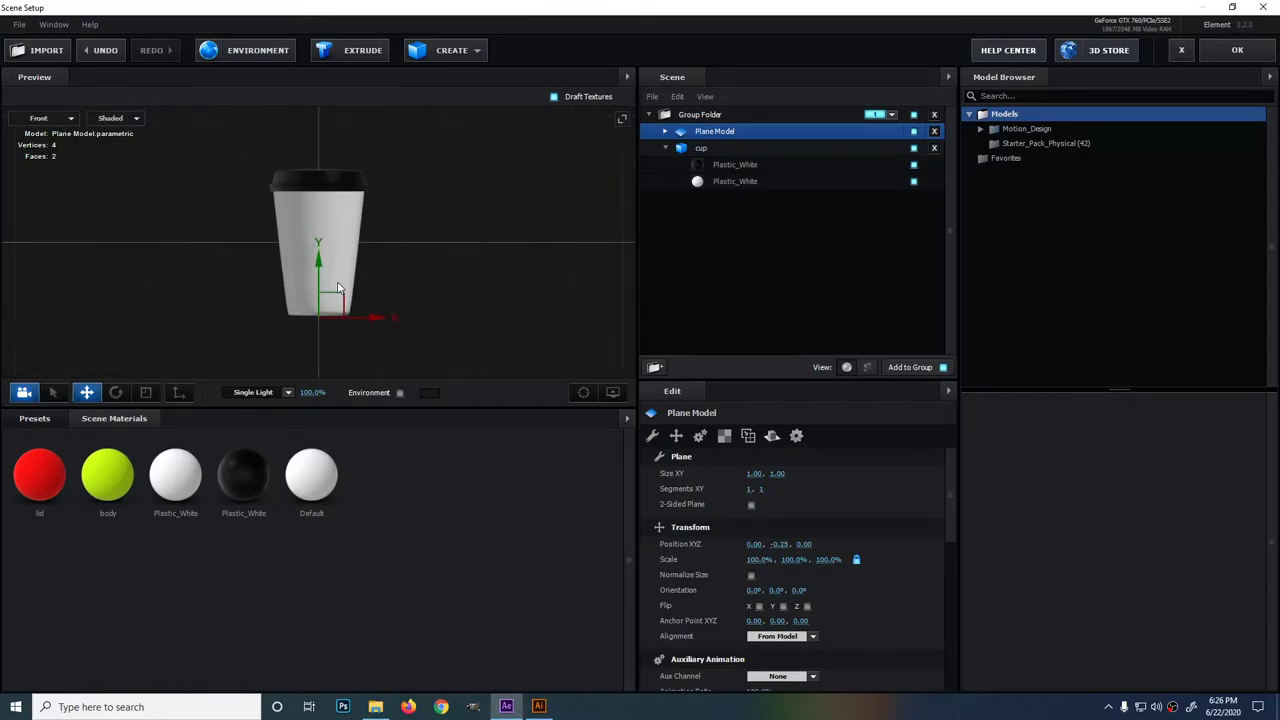
pyautogui.moveTo(320, 297); pyautogui.dragTo(319, 295)
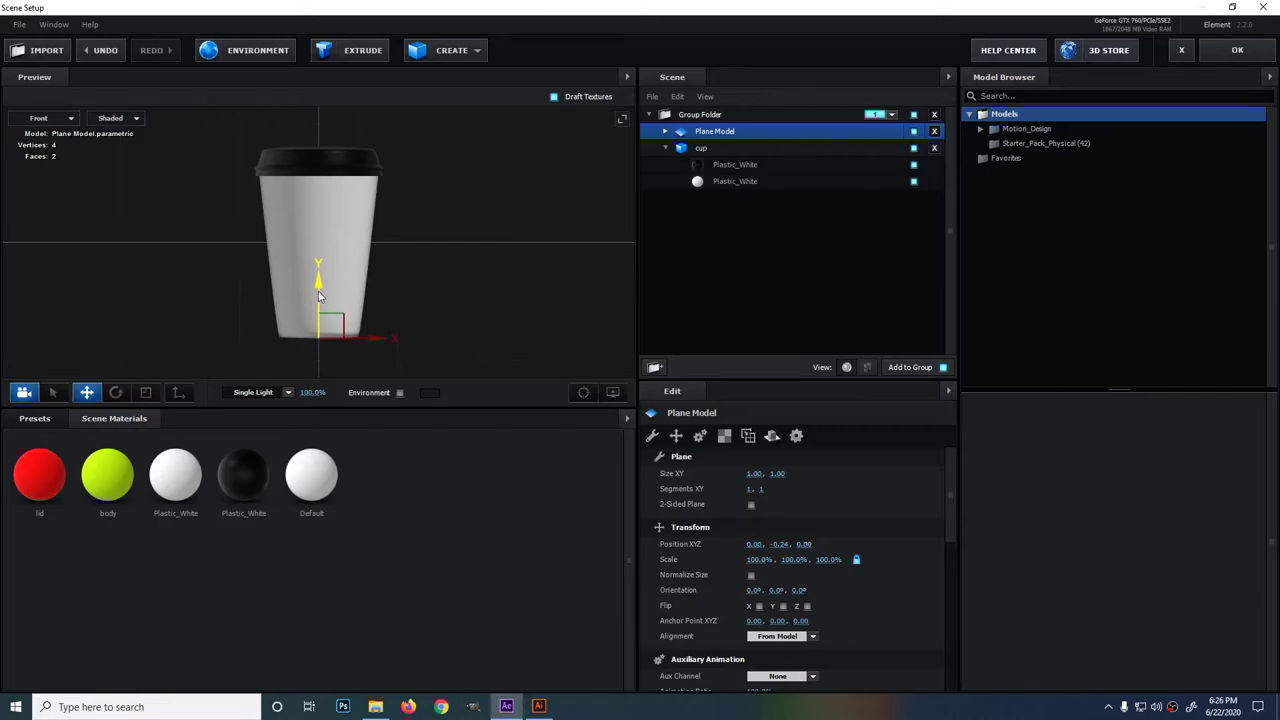
pyautogui.click(45, 118)
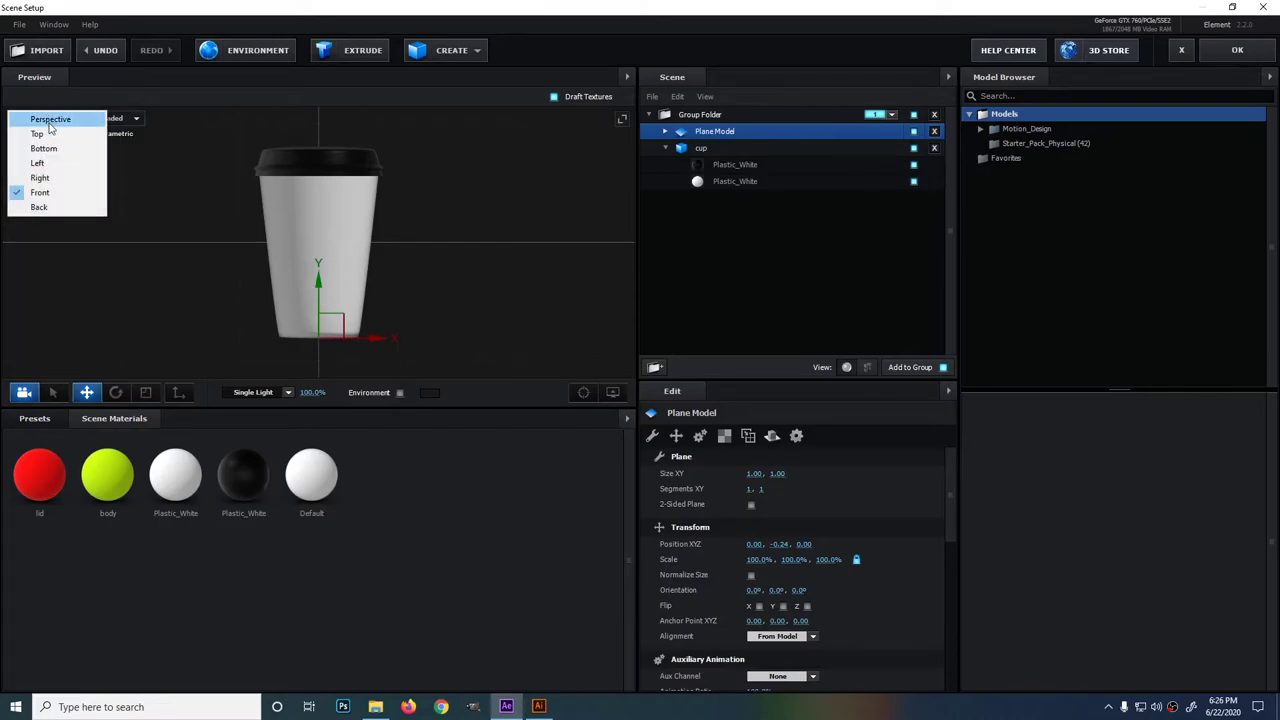
pyautogui.click(45, 115)
pyautogui.moveTo(448, 331); pyautogui.dragTo(405, 332)
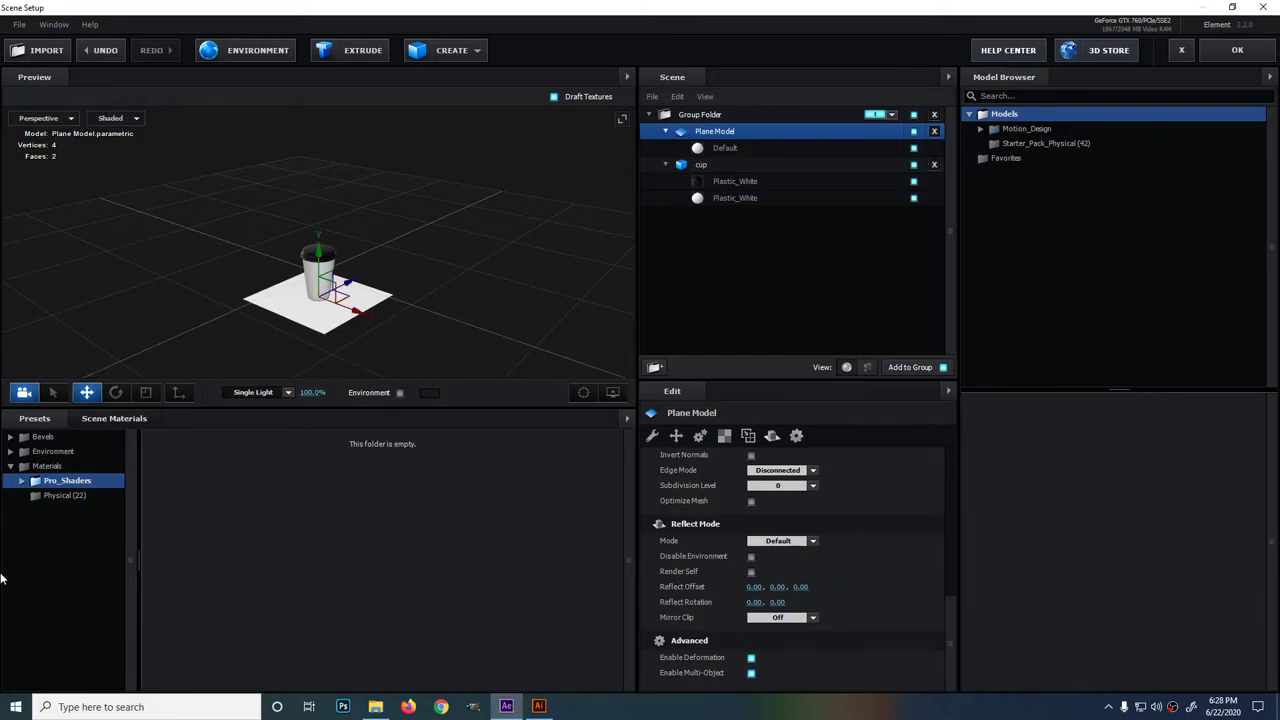
# Apply the Physical Matte_Shadow material to the plane and confirm the scene with OK.
pyautogui.click(58, 494)
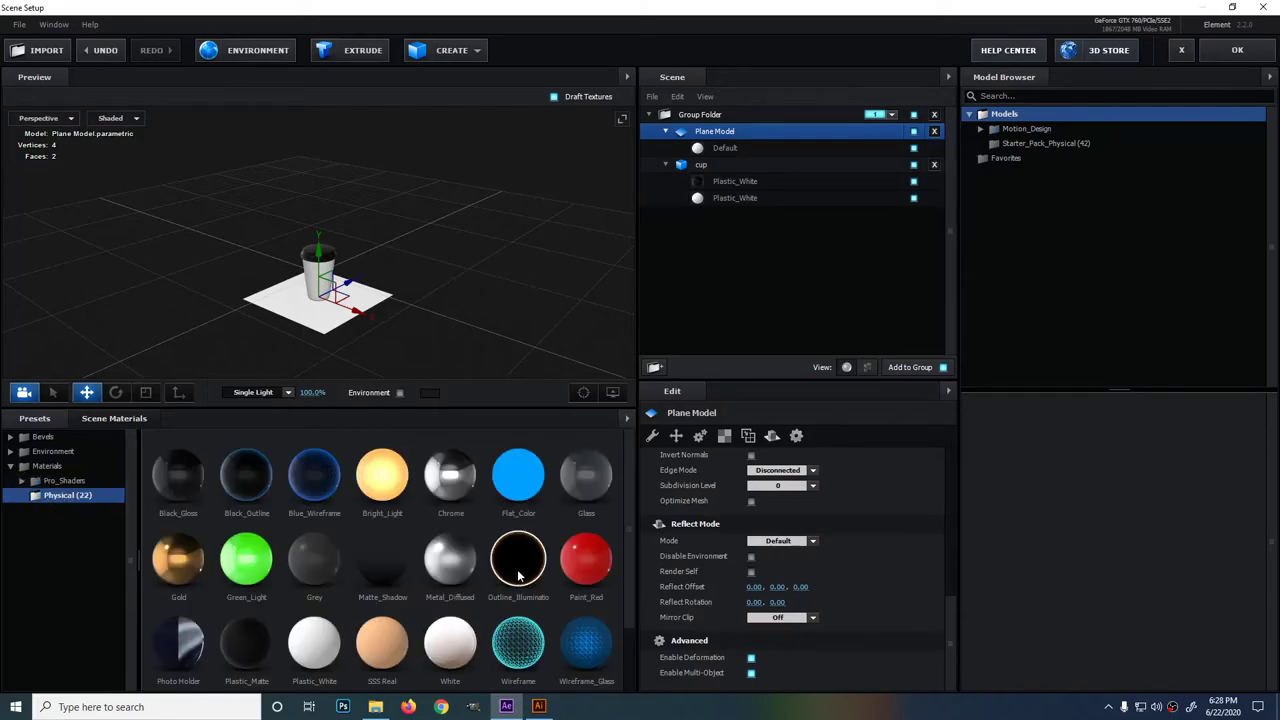
pyautogui.scroll(-1, 519, 575)
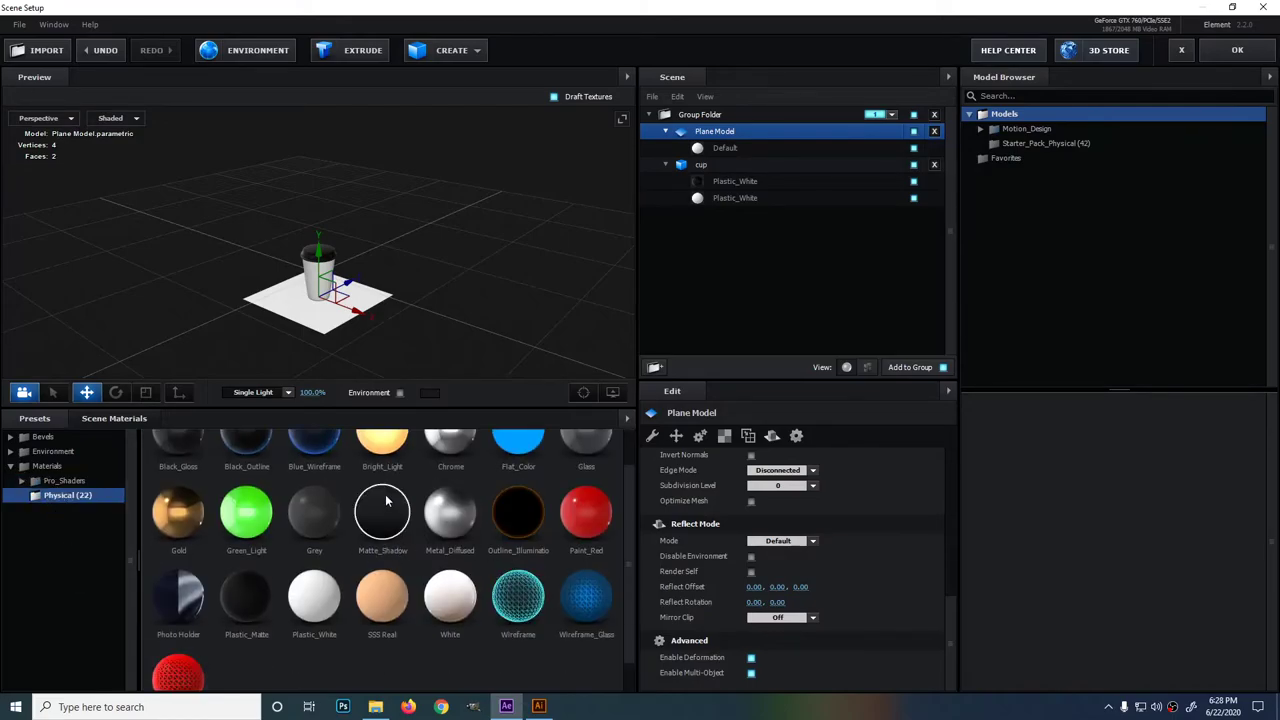
pyautogui.moveTo(385, 494); pyautogui.dragTo(316, 333)
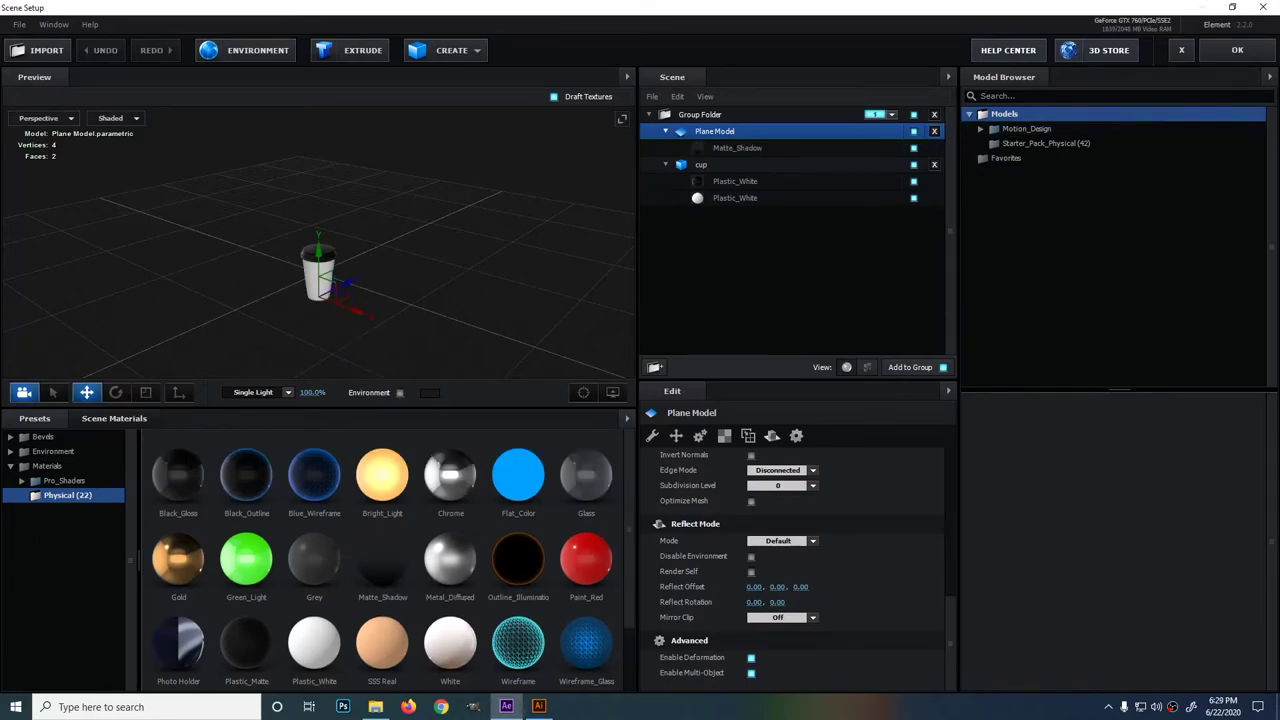
pyautogui.click(1237, 50)
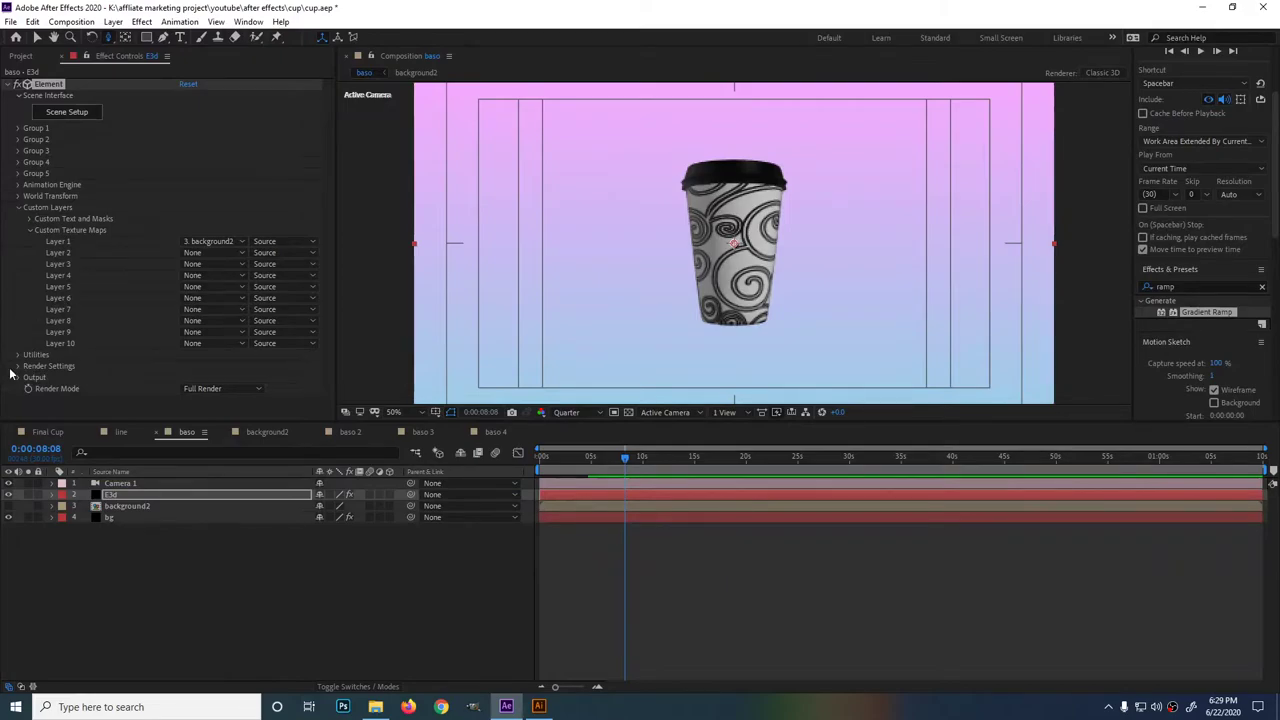
# Enable Ambient Occlusion in Element's Render Settings and scrub around 4 seconds to check the shadow.
pyautogui.click(17, 366)
pyautogui.scroll(-3, 8, 385)
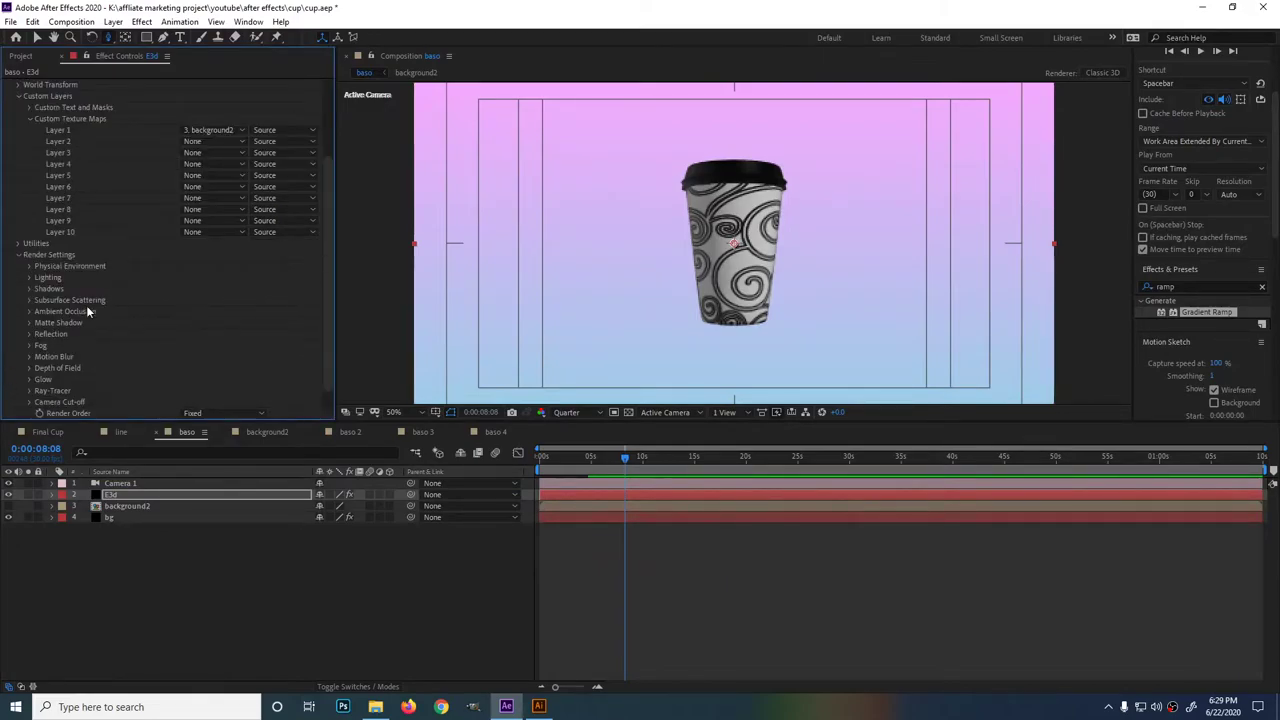
pyautogui.click(29, 312)
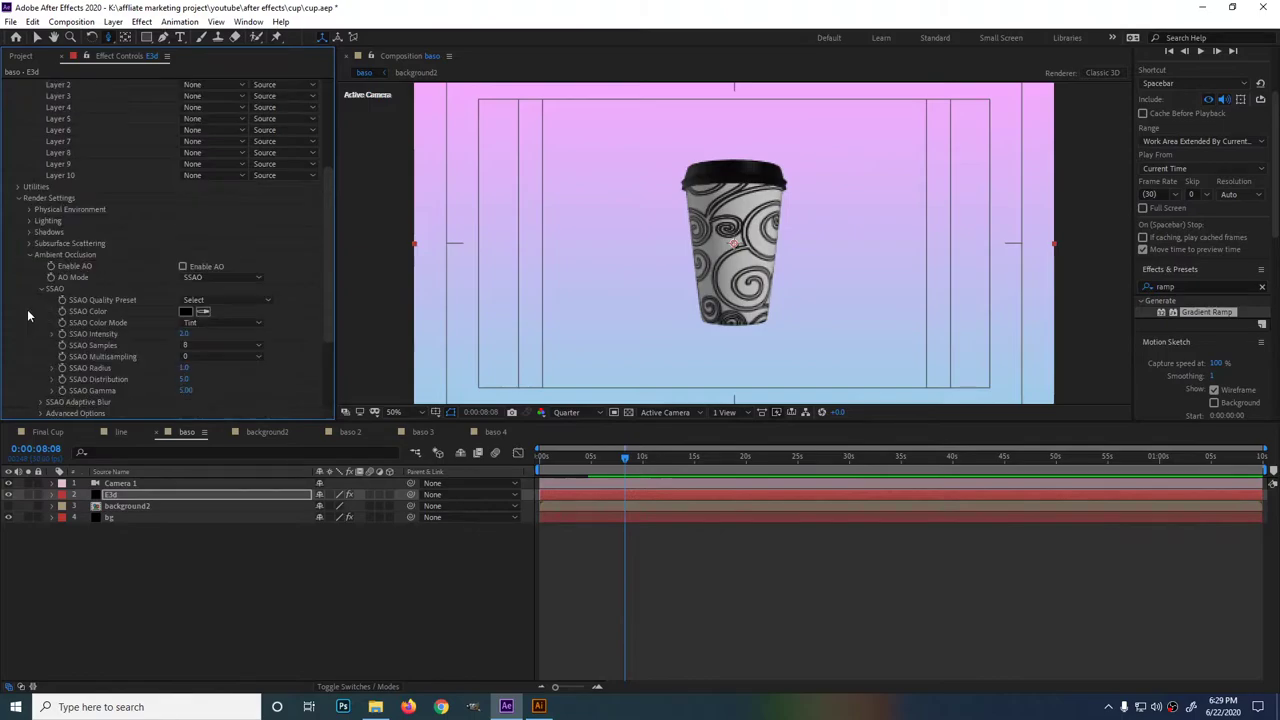
pyautogui.click(182, 266)
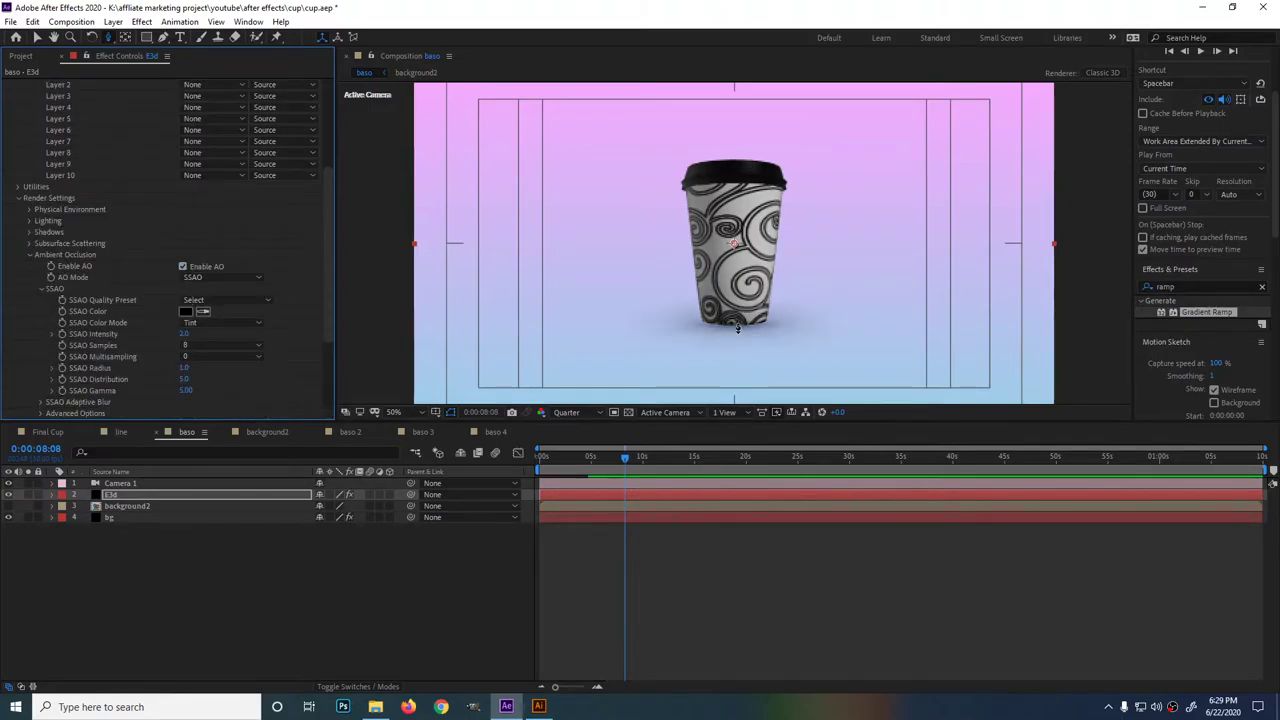
pyautogui.click(792, 245)
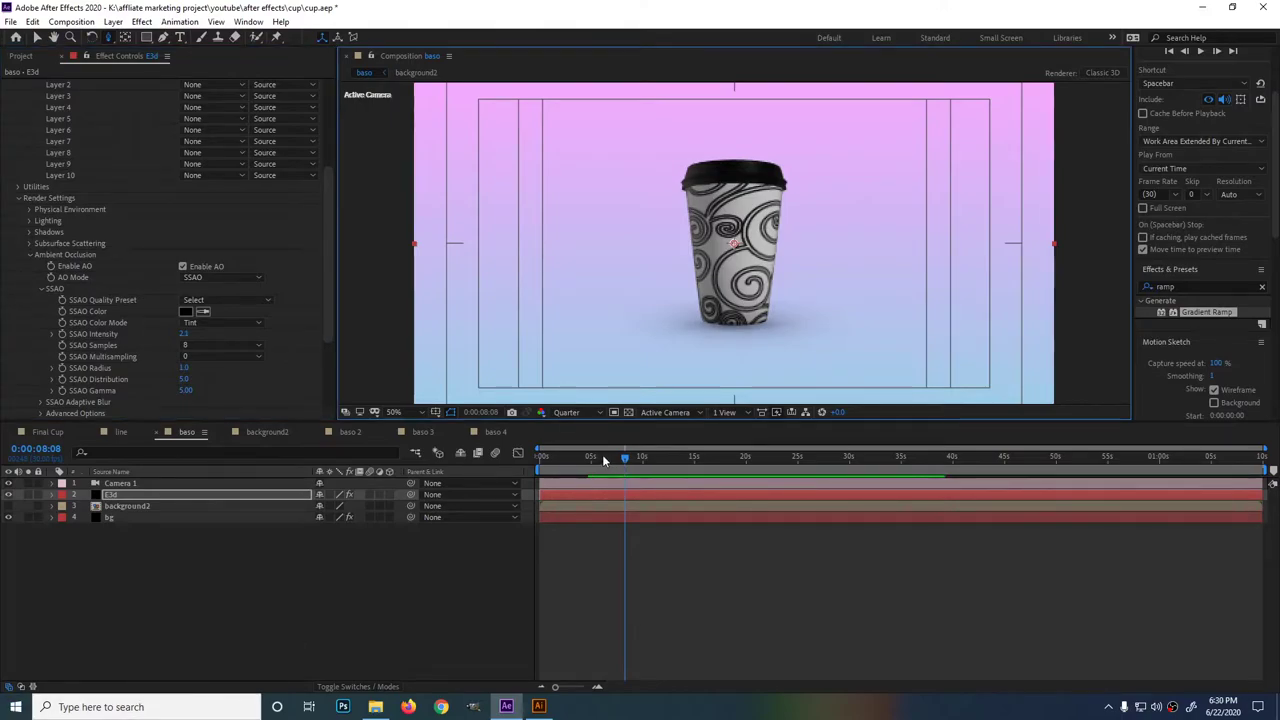
pyautogui.click(578, 459)
pyautogui.moveTo(578, 459)
pyautogui.mouseDown()
pyautogui.moveTo(597, 463)
pyautogui.moveTo(543, 421)
pyautogui.mouseUp()
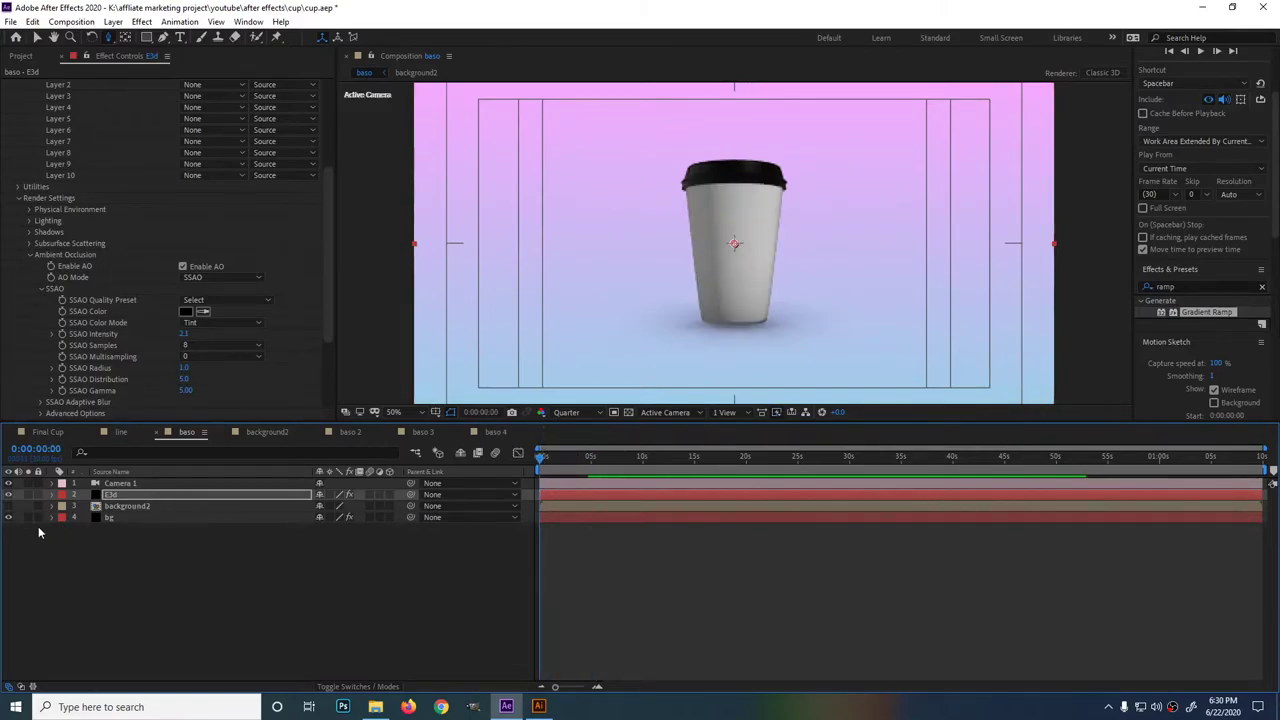
# Turn off the bg layer's gradient effect and reveal the E3d layer's keyframed properties.
pyautogui.click(346, 518)
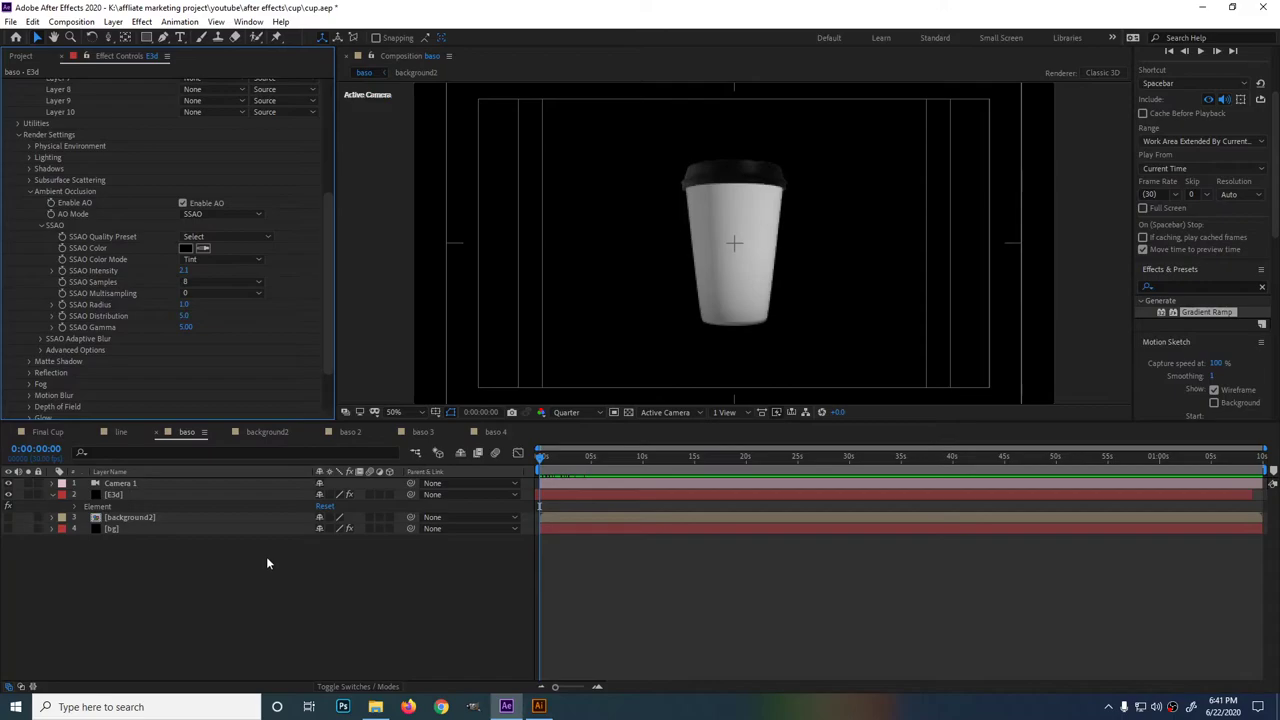
pyautogui.click(128, 495)
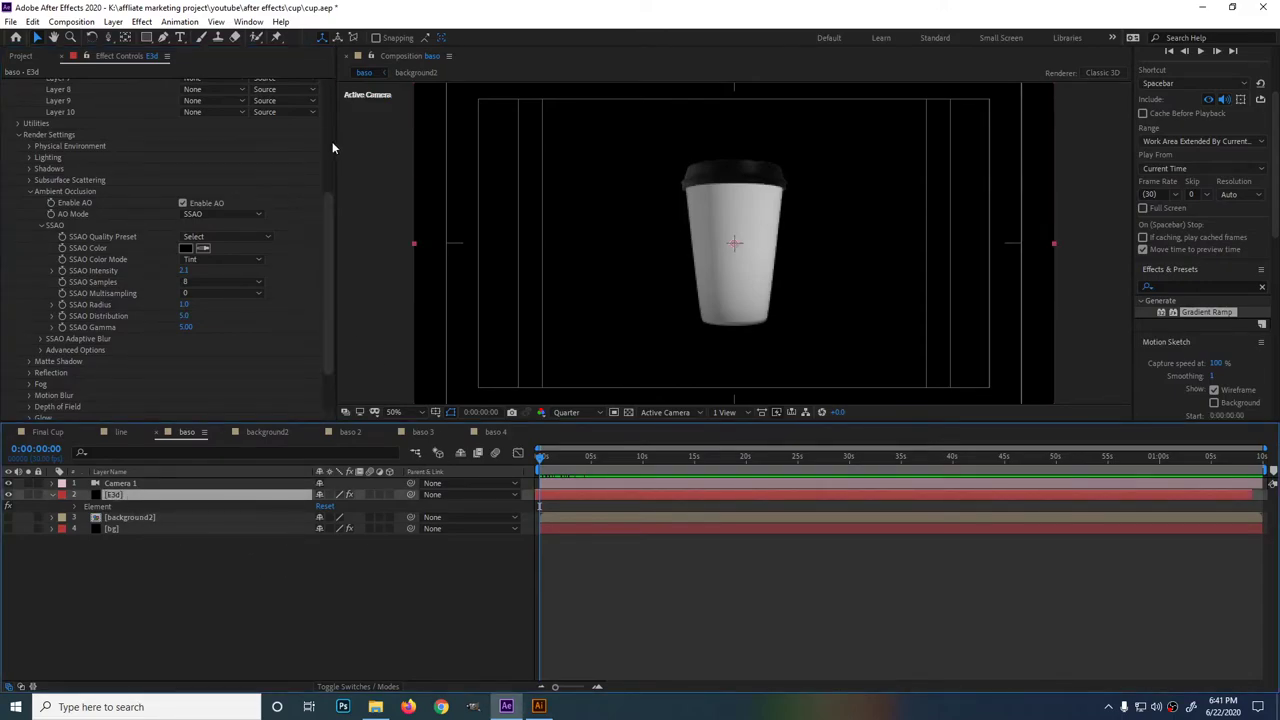
pyautogui.scroll(5, 332, 141)
pyautogui.click(17, 106)
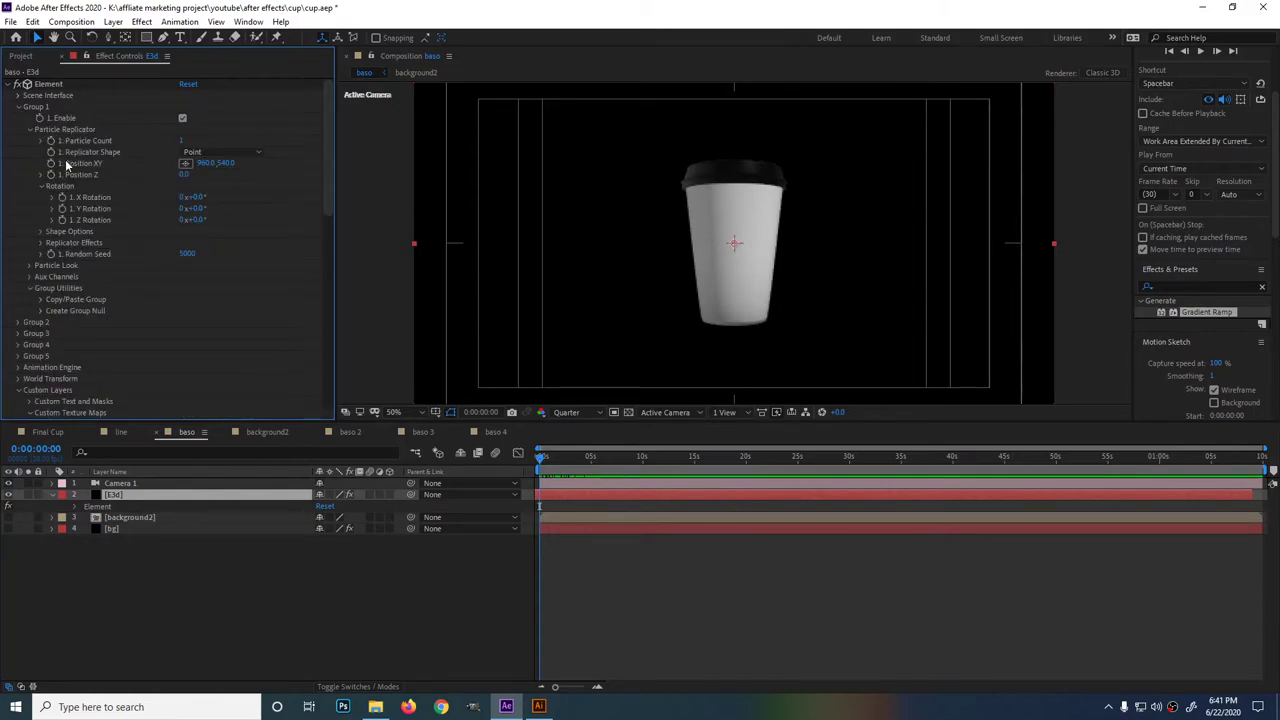
pyautogui.press('Return')
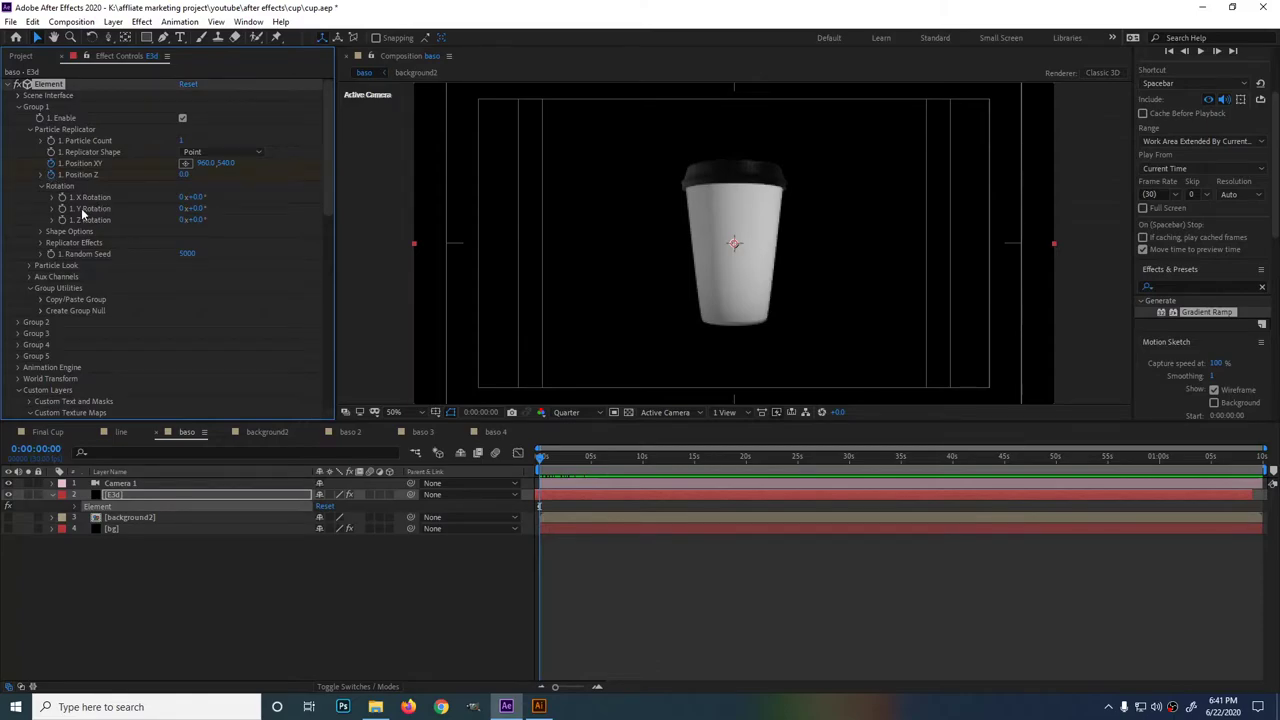
pyautogui.press('Return')
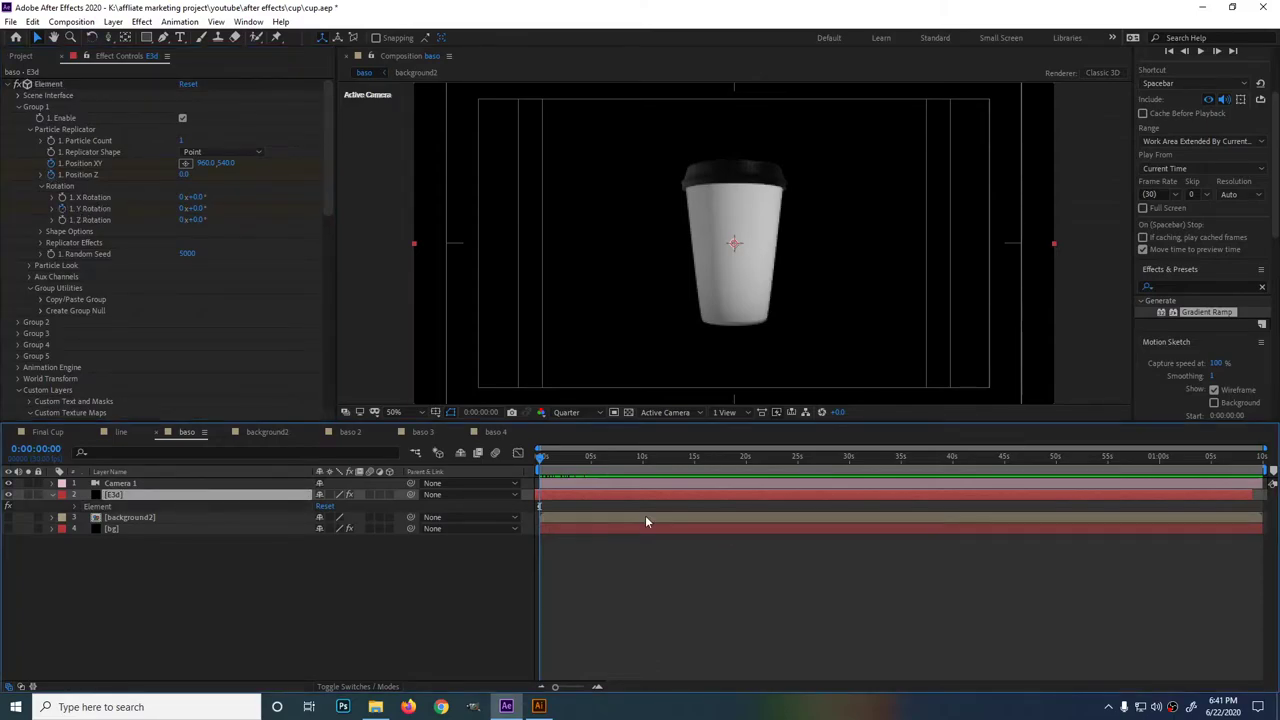
pyautogui.press('e')
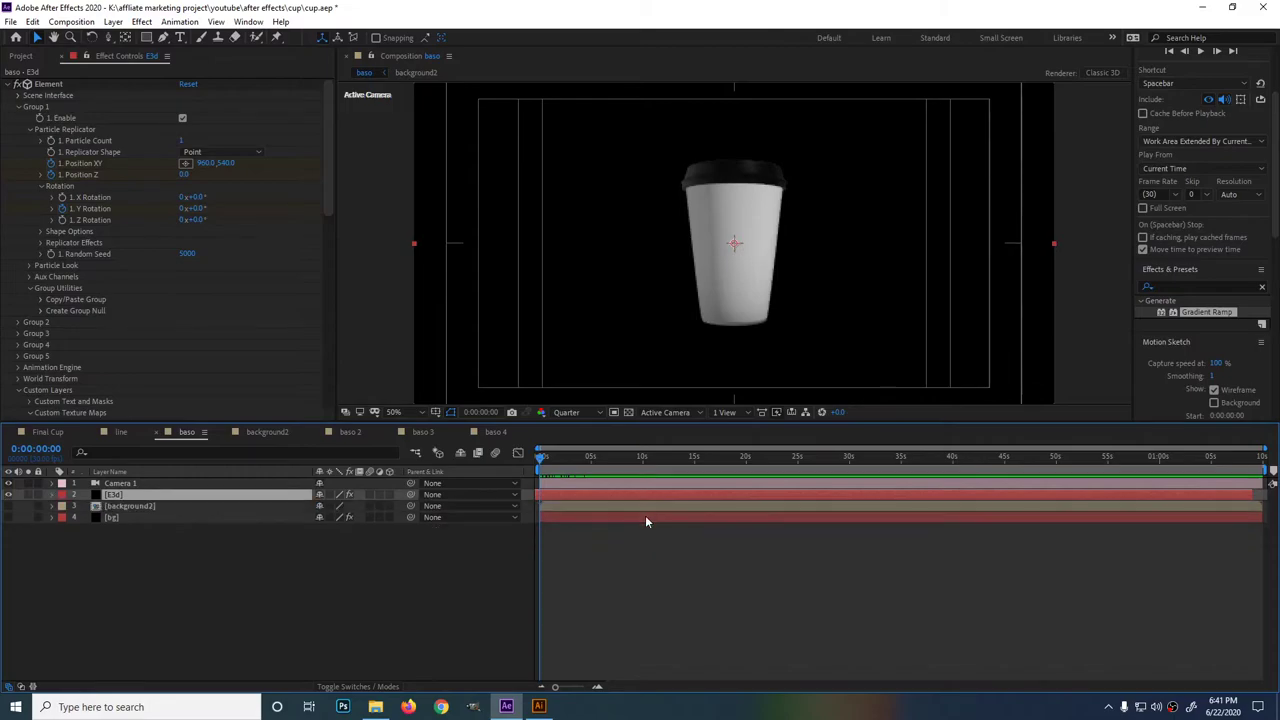
pyautogui.press('u')
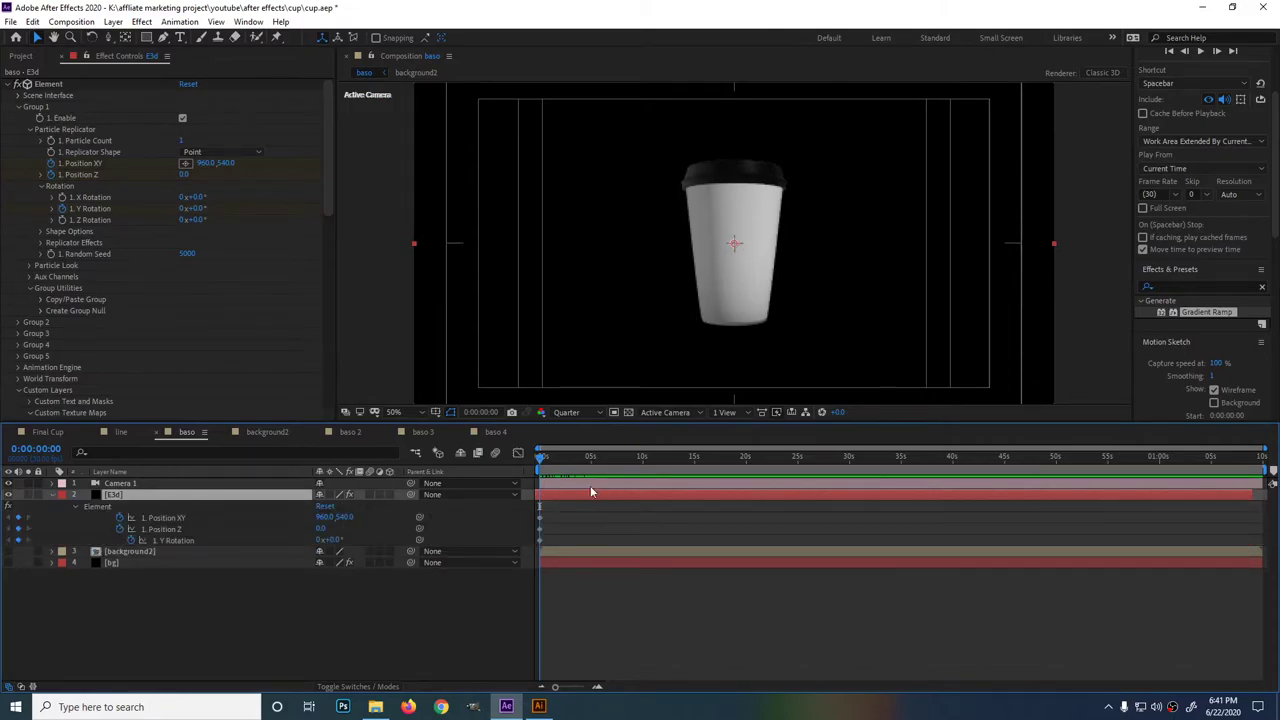
# Shift the background2 layer earlier so the cup shows full swirls from frame 0.
pyautogui.moveTo(578, 463); pyautogui.dragTo(589, 475)
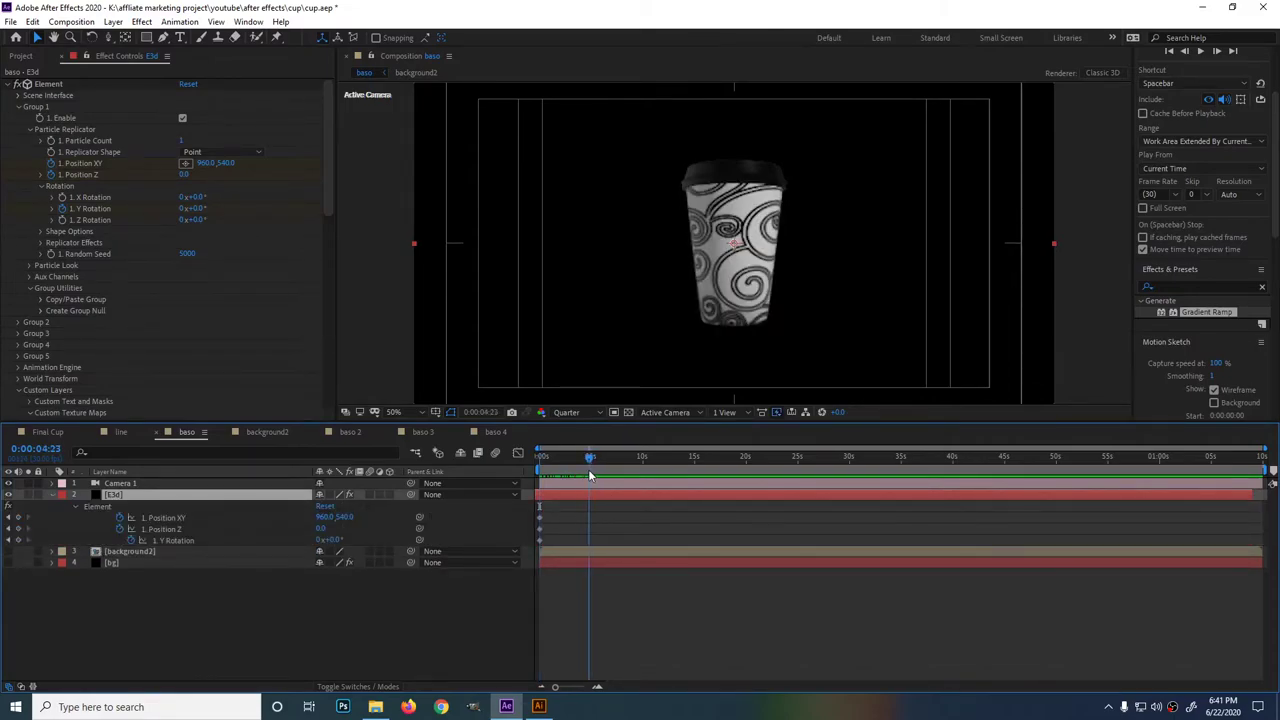
pyautogui.click(585, 545)
pyautogui.click(588, 550)
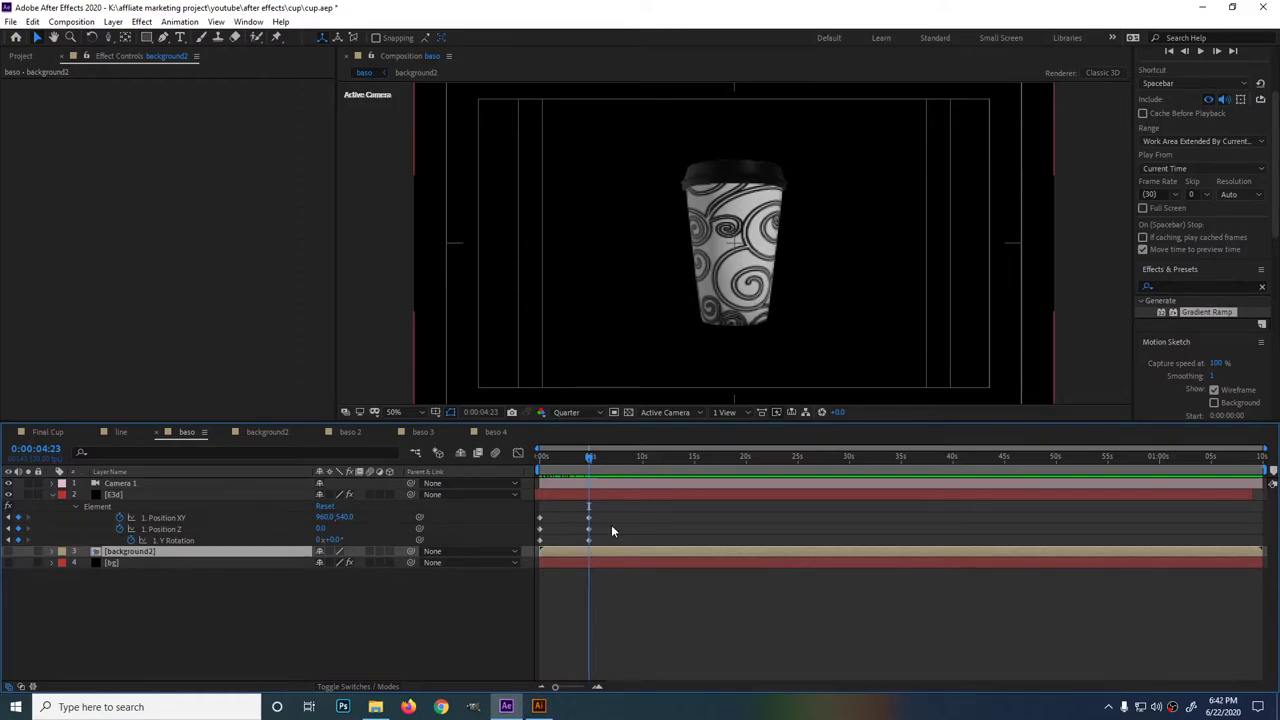
pyautogui.moveTo(588, 456)
pyautogui.mouseDown()
pyautogui.moveTo(549, 457)
pyautogui.moveTo(584, 472)
pyautogui.moveTo(541, 460)
pyautogui.mouseUp()
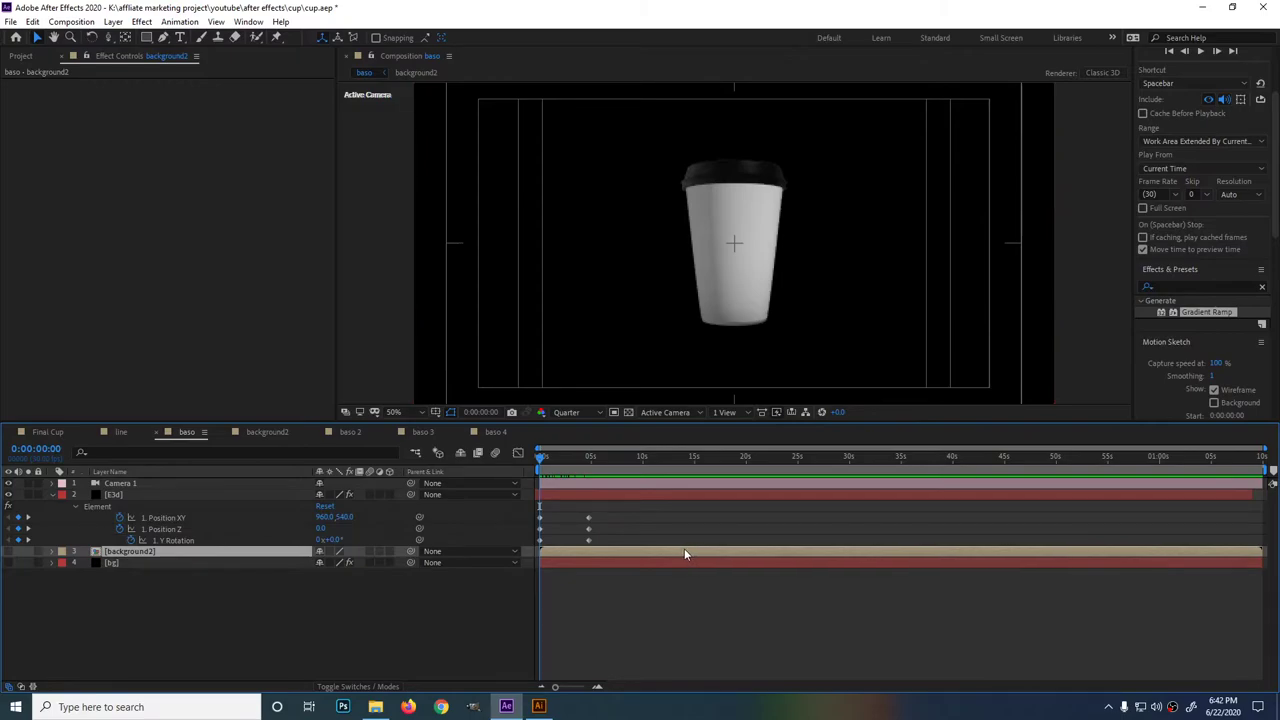
pyautogui.moveTo(690, 548); pyautogui.dragTo(619, 544)
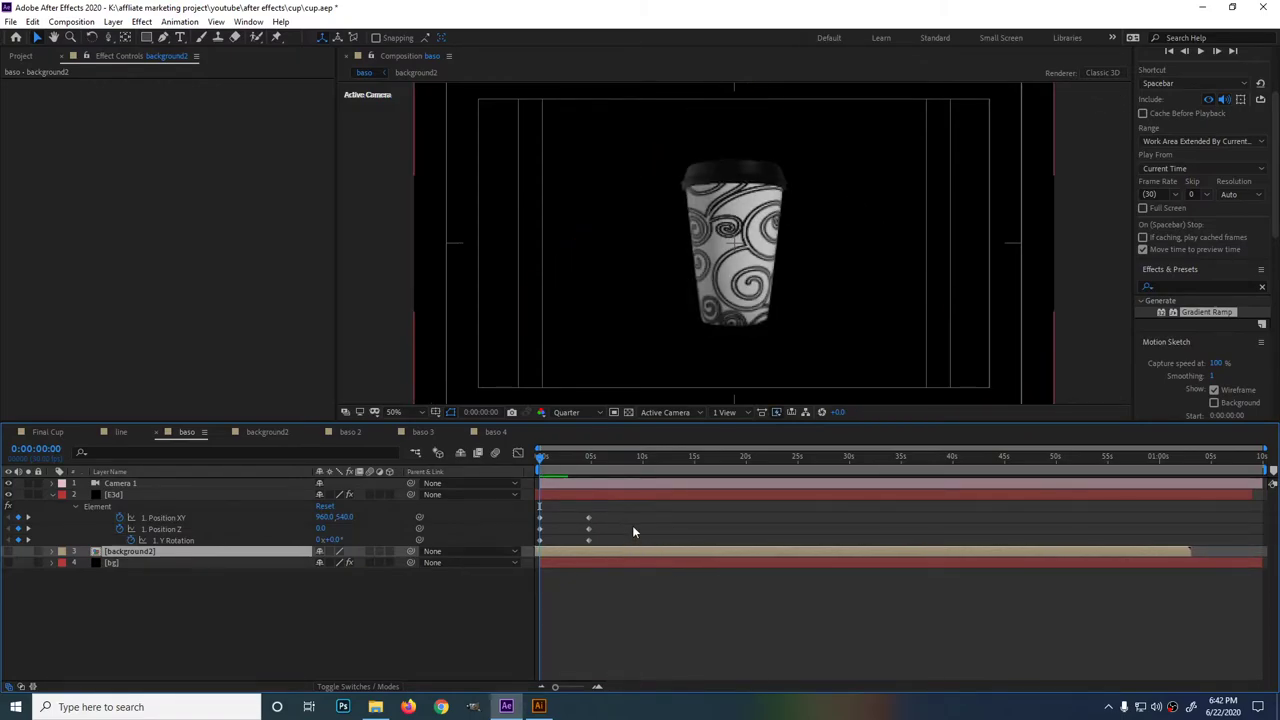
# Move background2 slightly earlier and apply easy ease (F9) to all E3d keyframes.
pyautogui.click(622, 513)
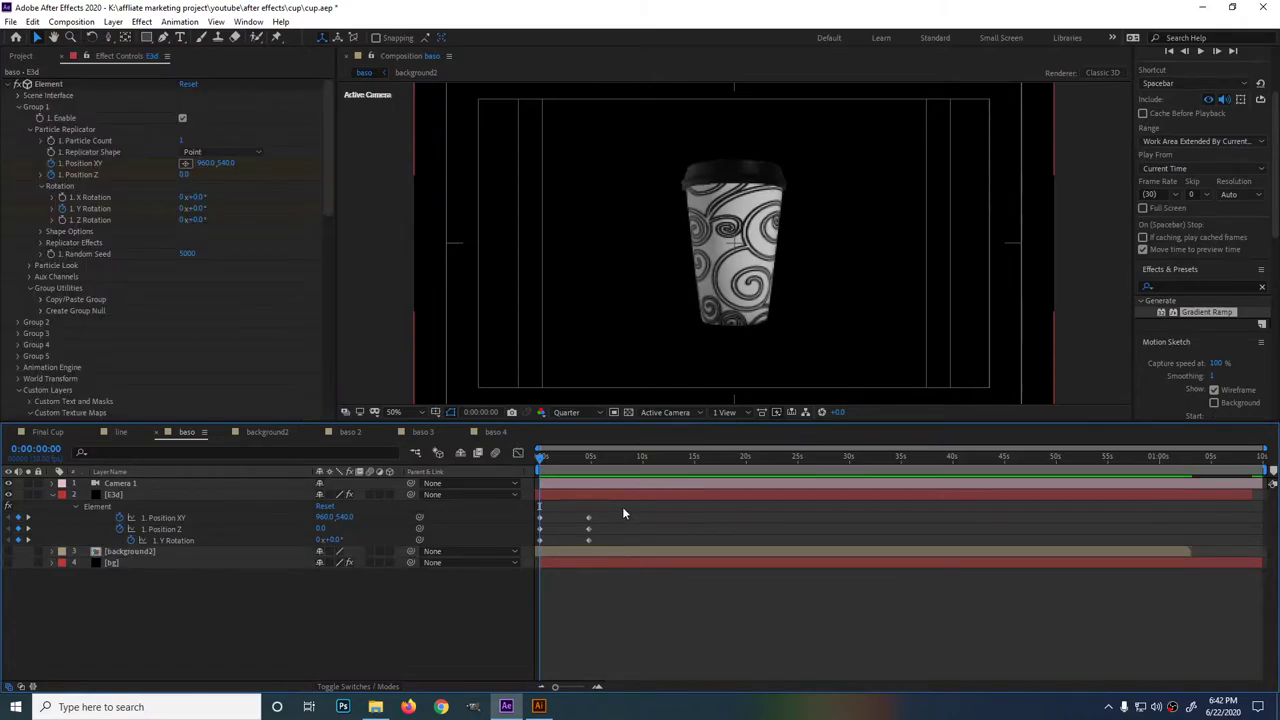
pyautogui.moveTo(622, 513); pyautogui.dragTo(532, 545)
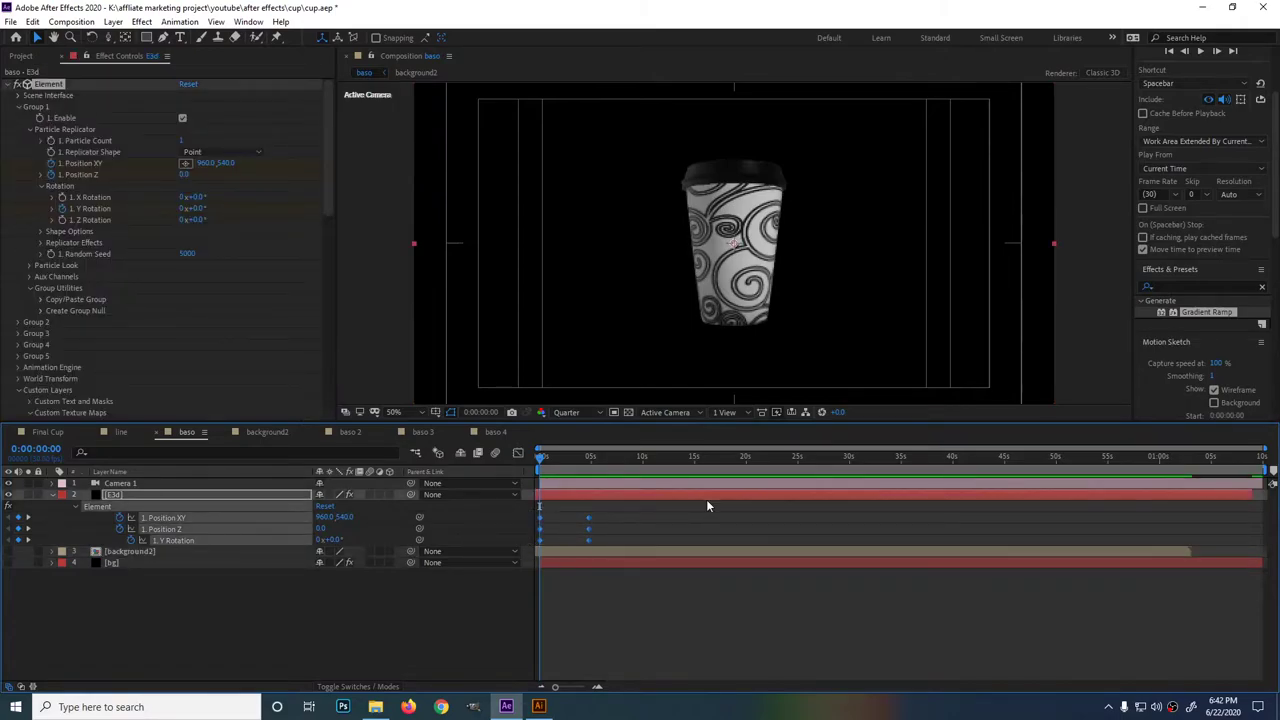
pyautogui.press('F9')
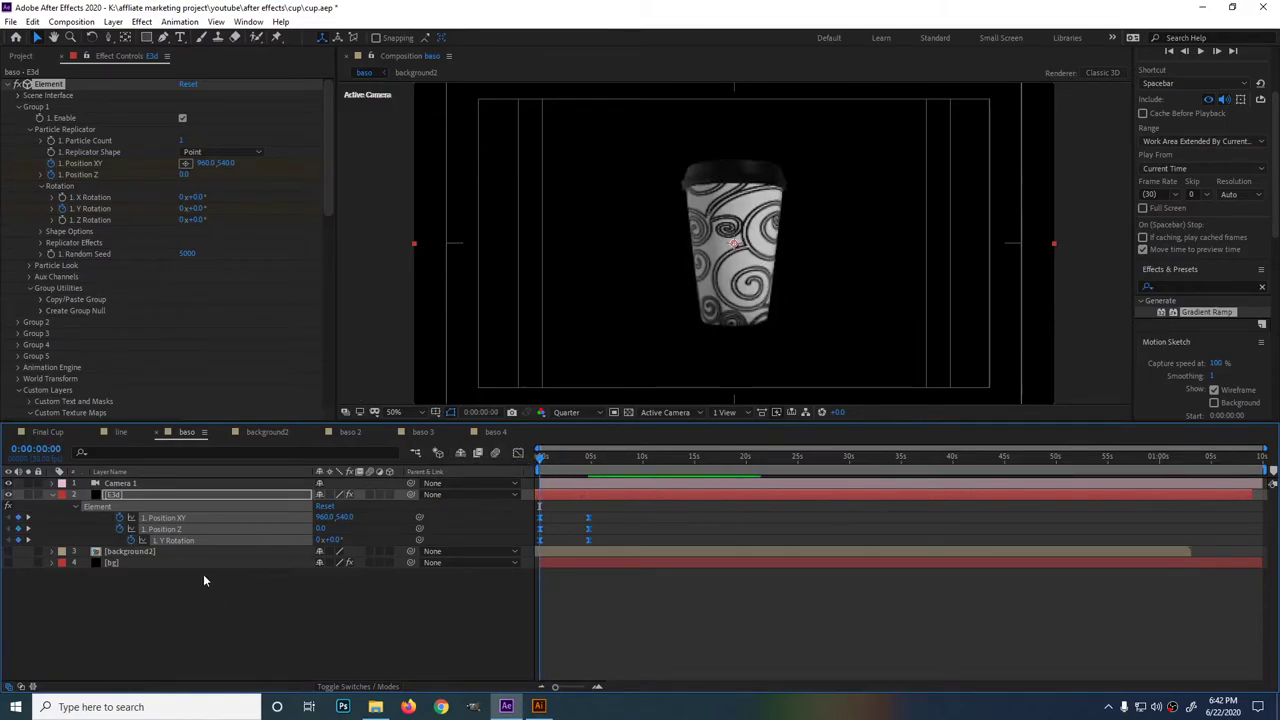
# Adjust the cup's Y spin and try tilting it with Z Rotation.
pyautogui.moveTo(328, 540)
pyautogui.mouseDown()
pyautogui.moveTo(434, 551)
pyautogui.moveTo(390, 563)
pyautogui.mouseUp()
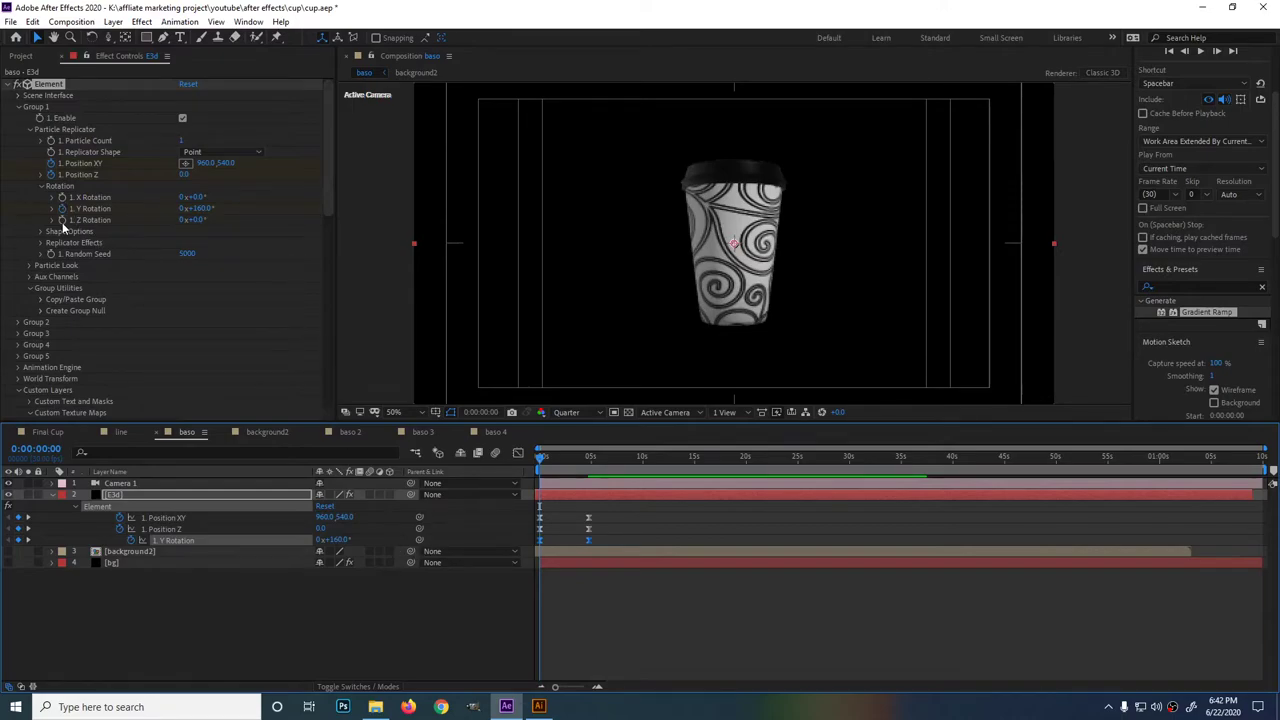
pyautogui.click(204, 244)
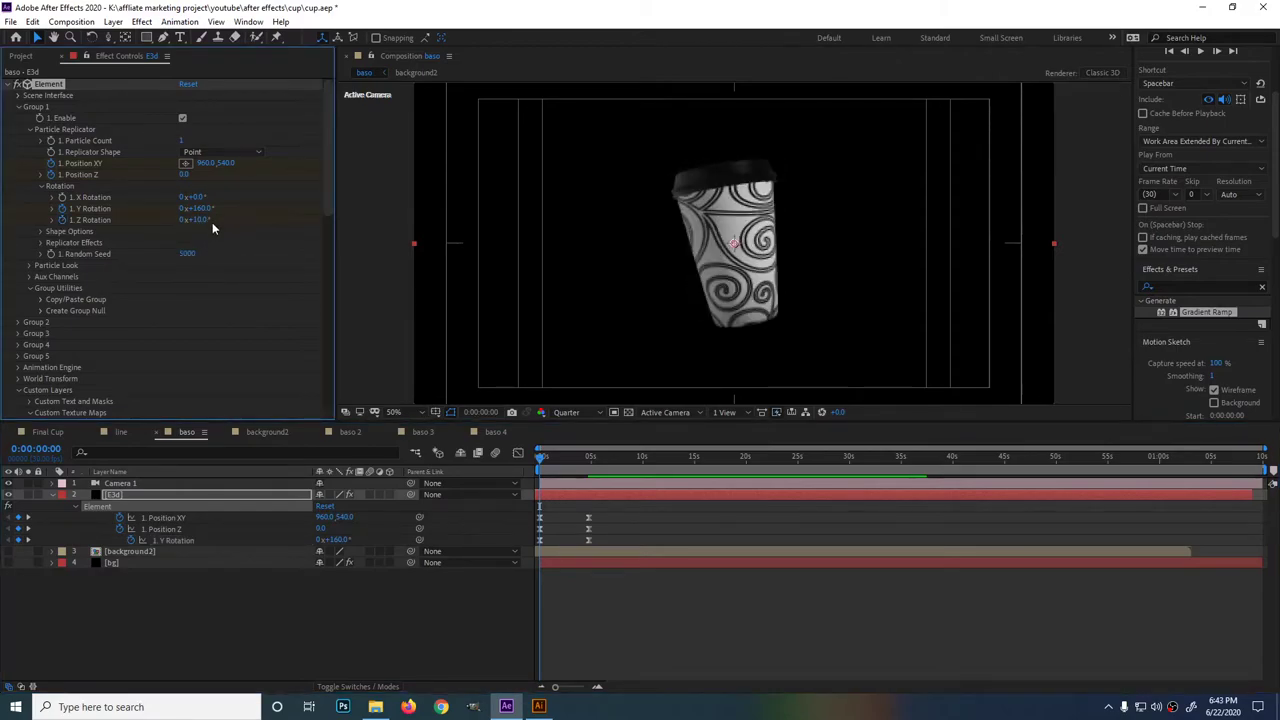
pyautogui.moveTo(205, 219); pyautogui.dragTo(207, 228)
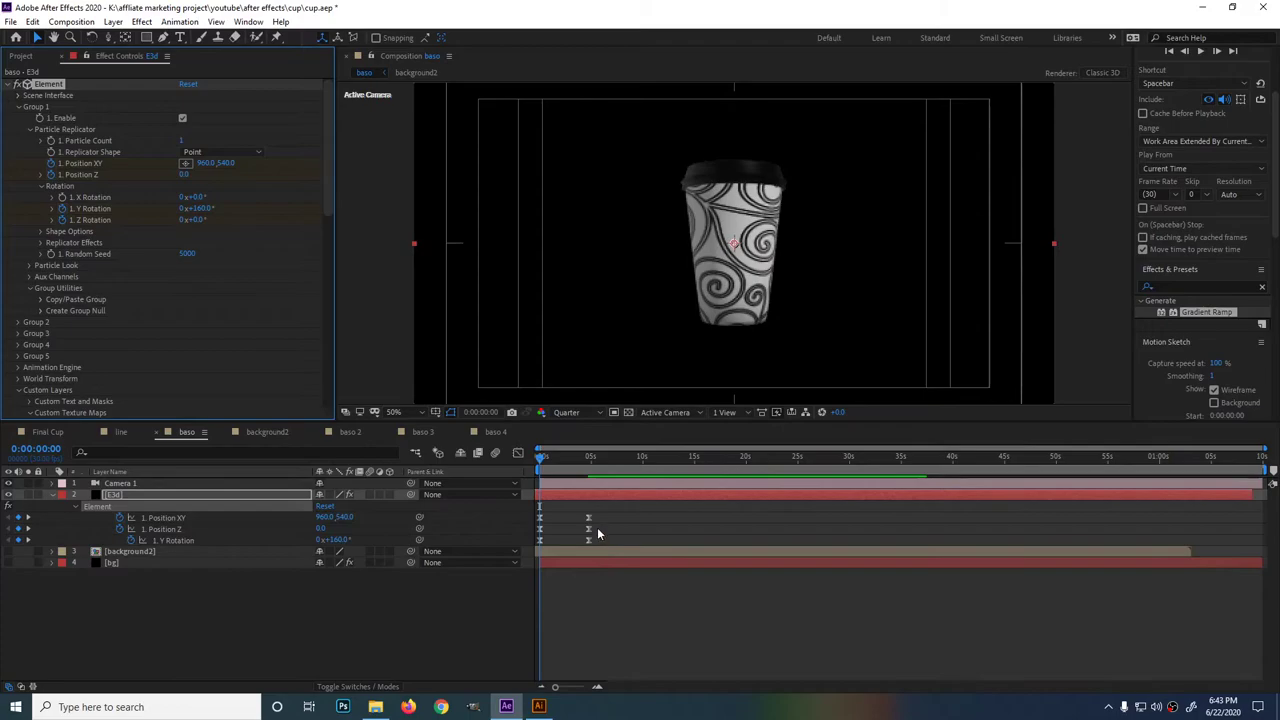
pyautogui.click(588, 491)
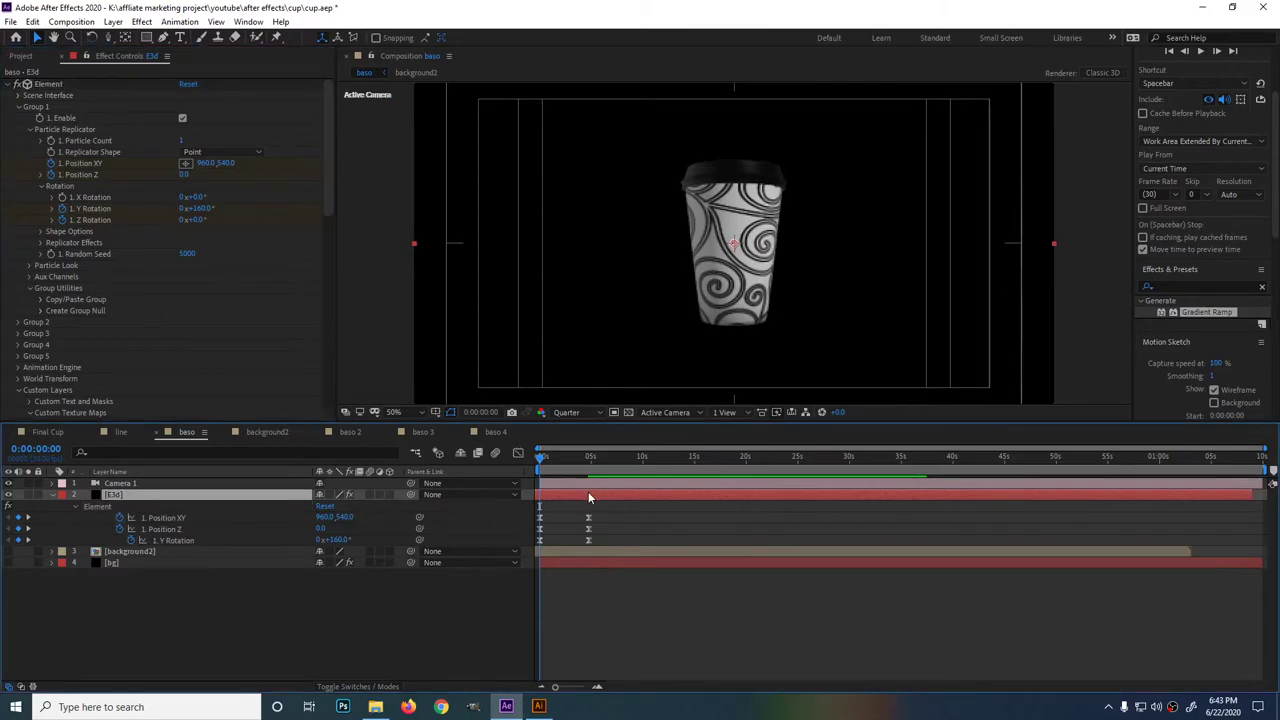
# Add a Z Rotation keyframe at the ending keyframes near 4:23.
pyautogui.press('u')
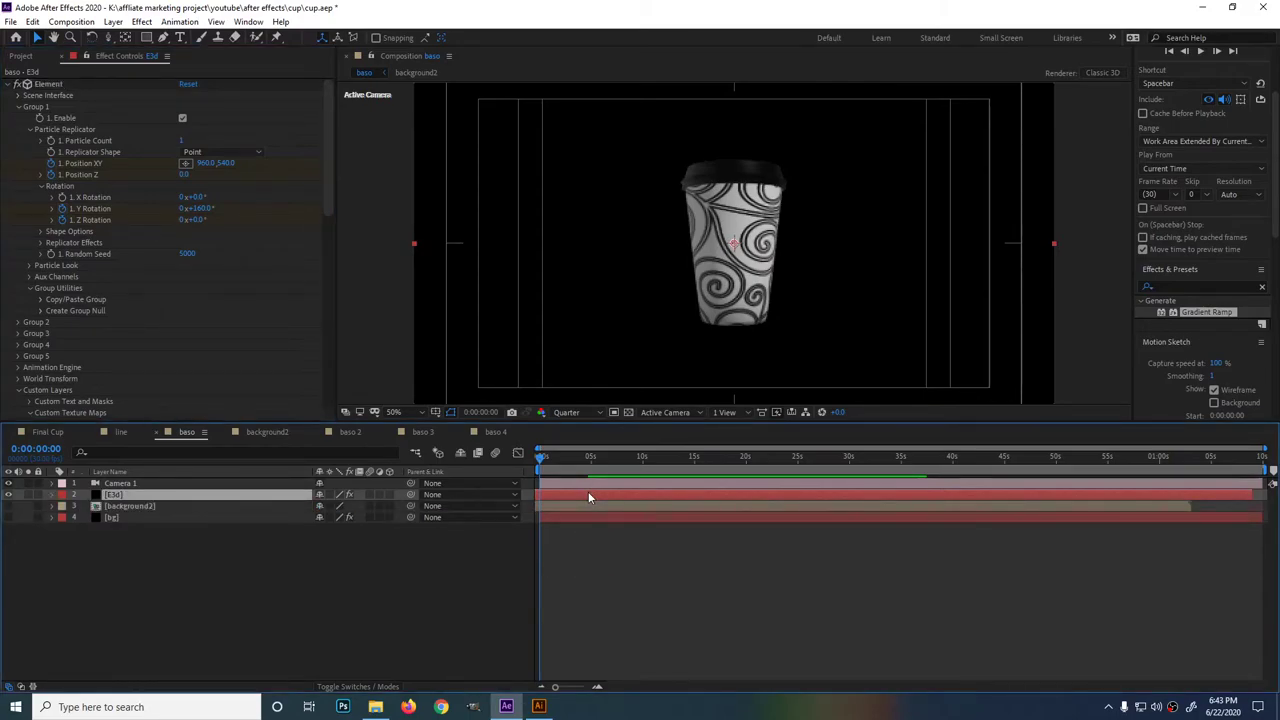
pyautogui.press('u')
pyautogui.click(589, 463)
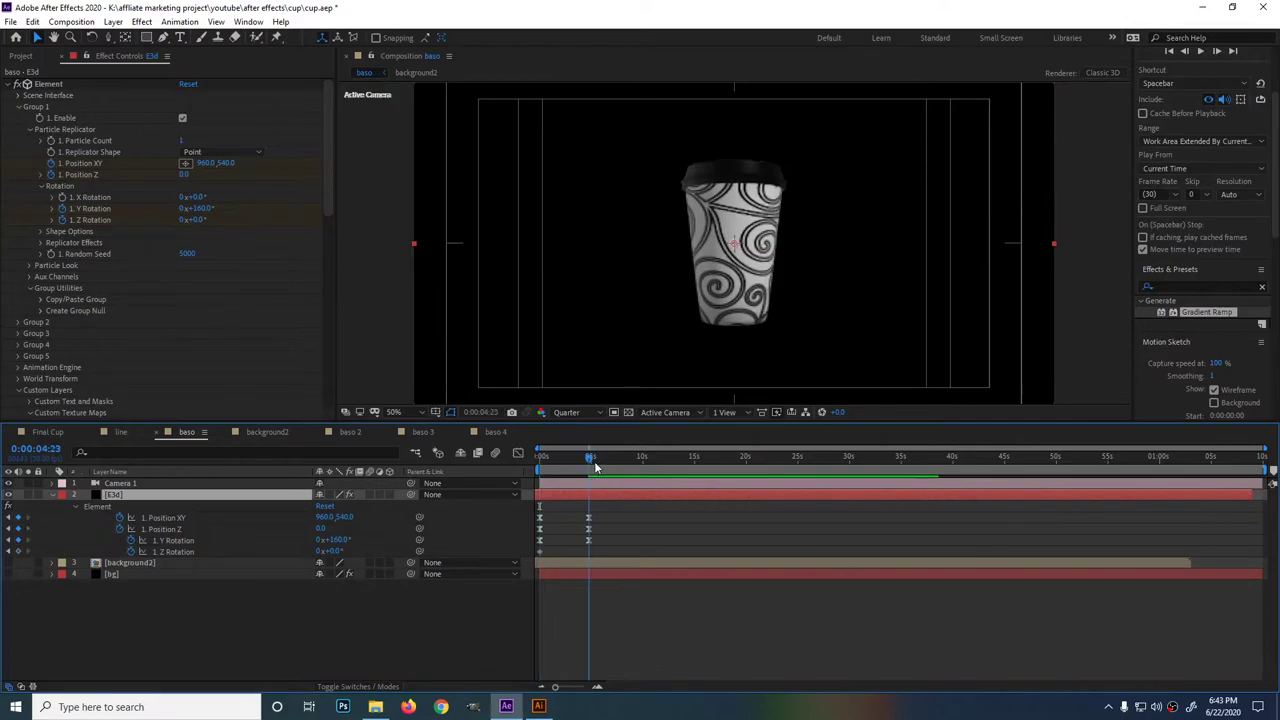
pyautogui.click(17, 551)
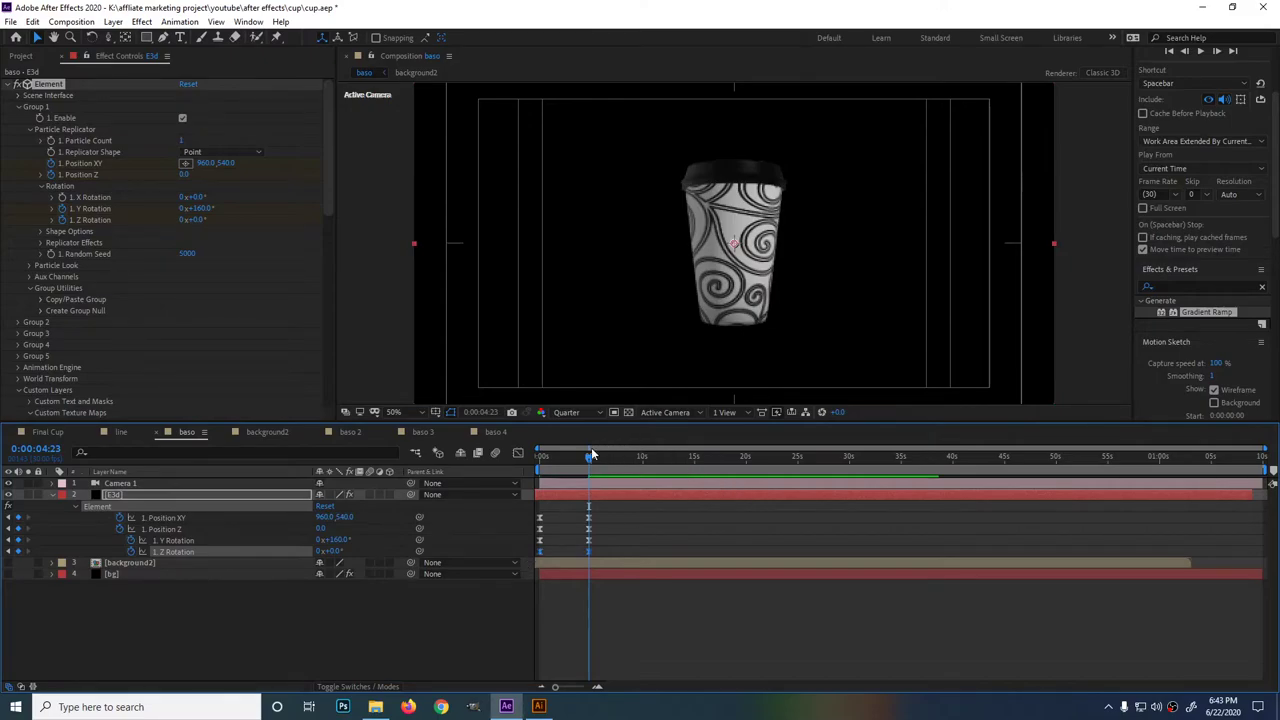
# Preview the tilted start from frame 0 and select the four ending keyframes.
pyautogui.click(543, 458)
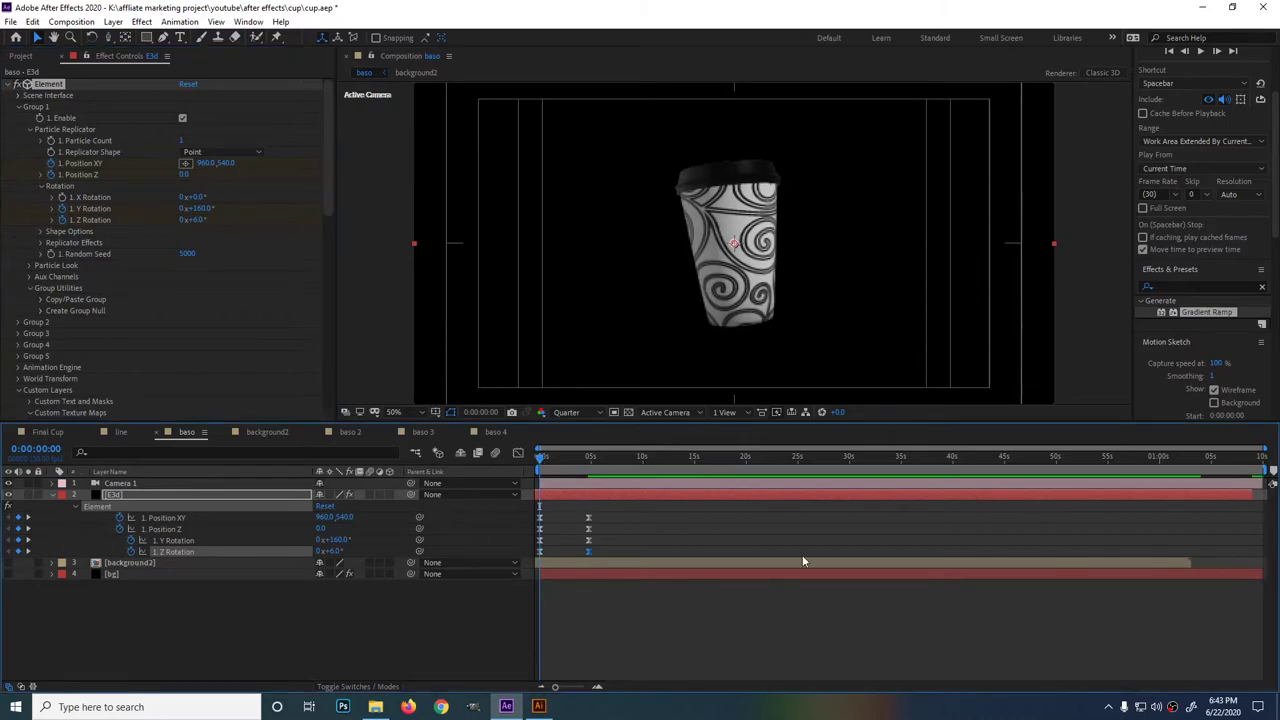
pyautogui.press('space')
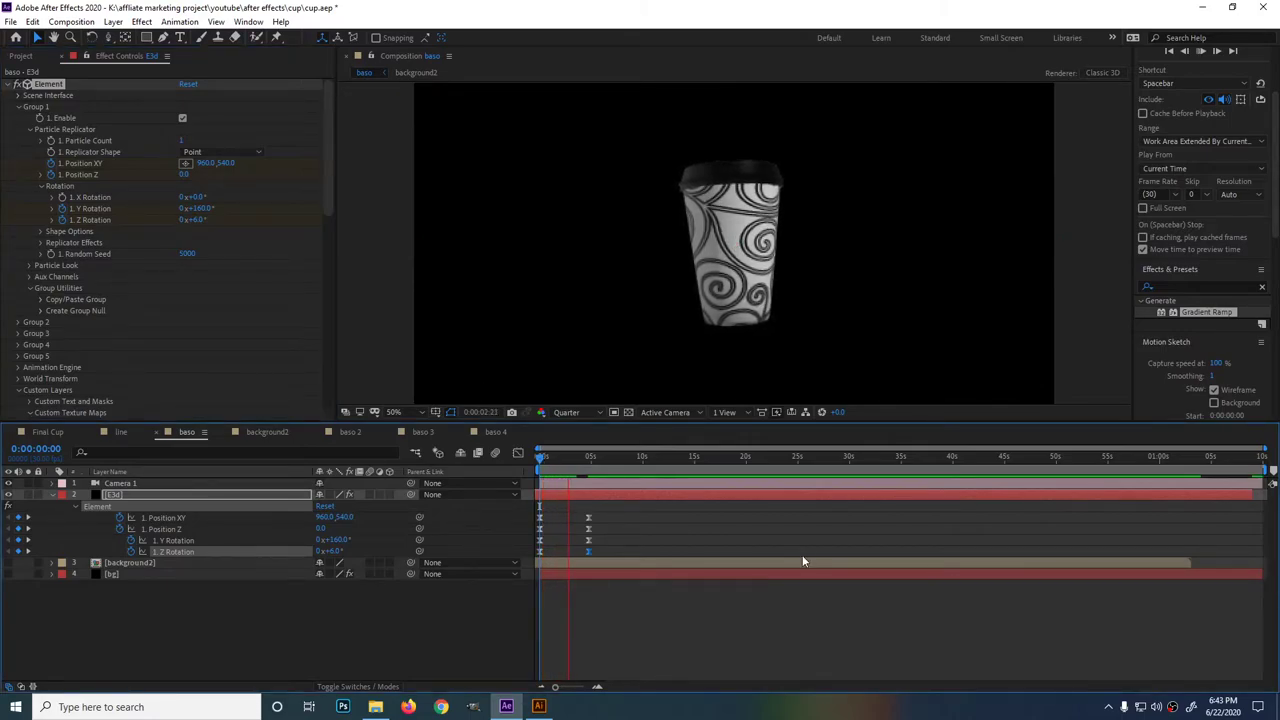
pyautogui.press('space')
pyautogui.moveTo(598, 510); pyautogui.dragTo(558, 556)
# Pull the ending keyframes in to about one second and preview the faster spin.
pyautogui.moveTo(571, 456); pyautogui.dragTo(540, 456)
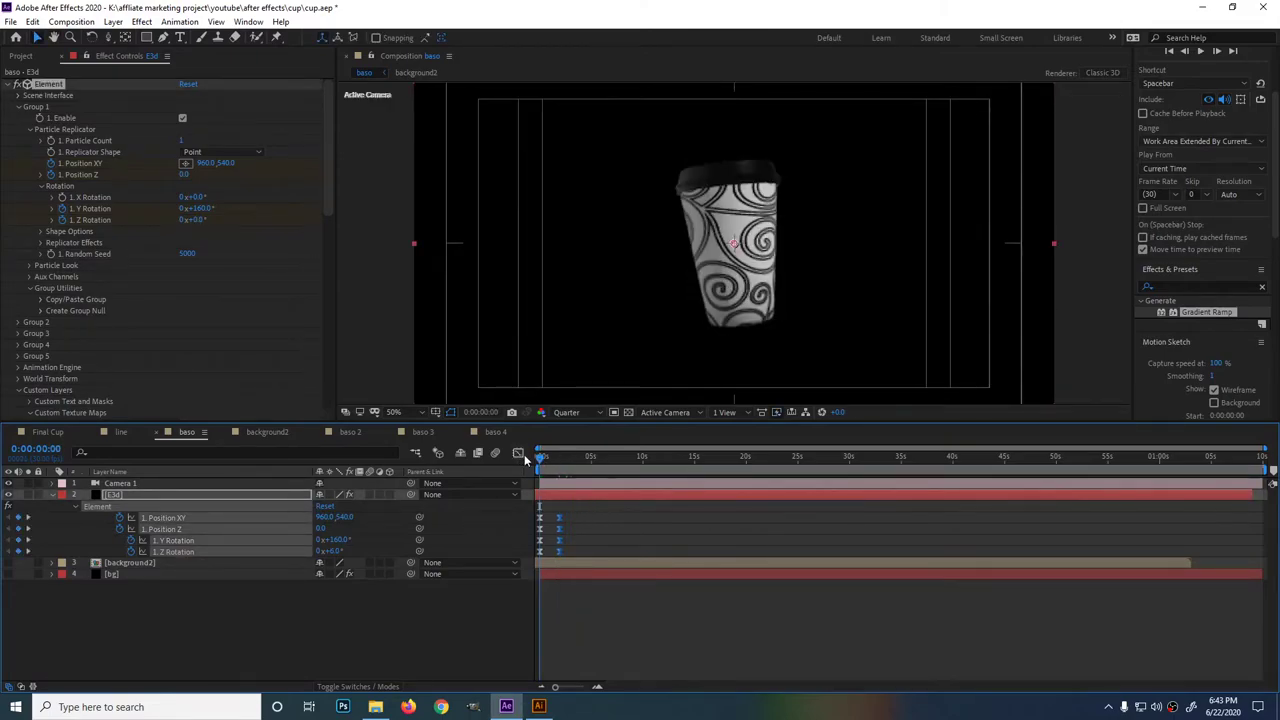
pyautogui.press('space')
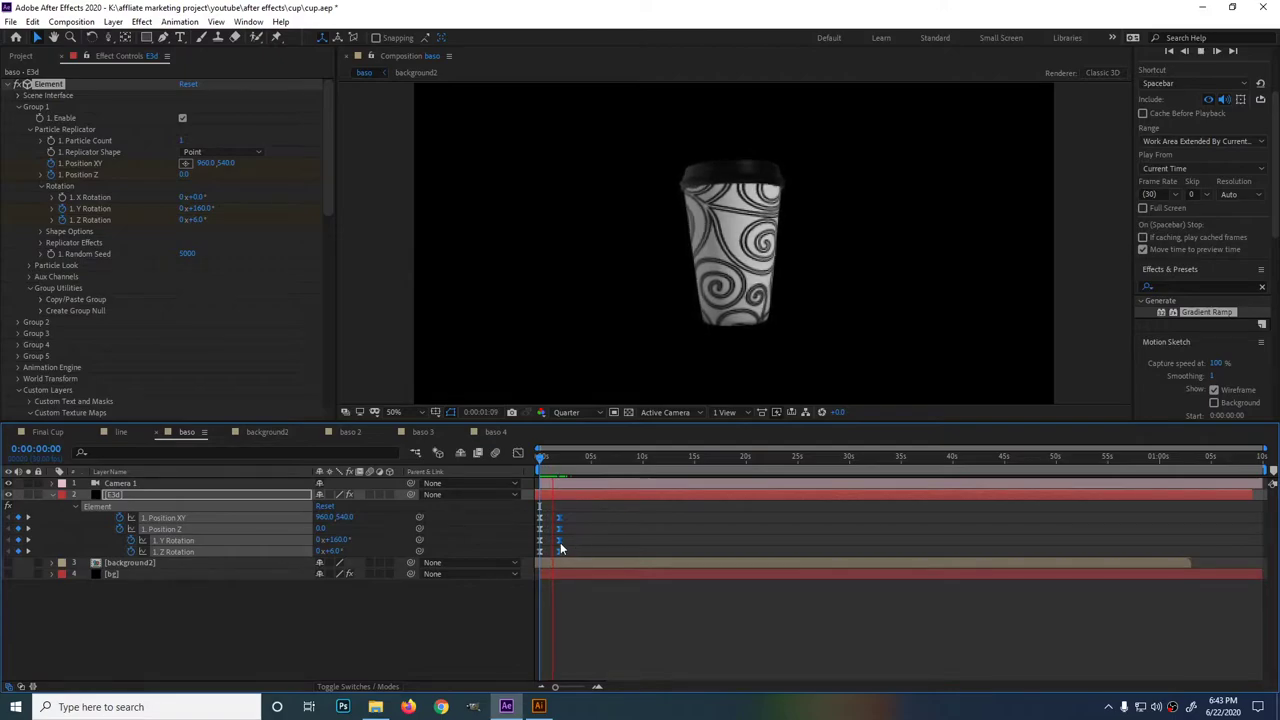
pyautogui.press('space')
pyautogui.moveTo(558, 548); pyautogui.dragTo(548, 548)
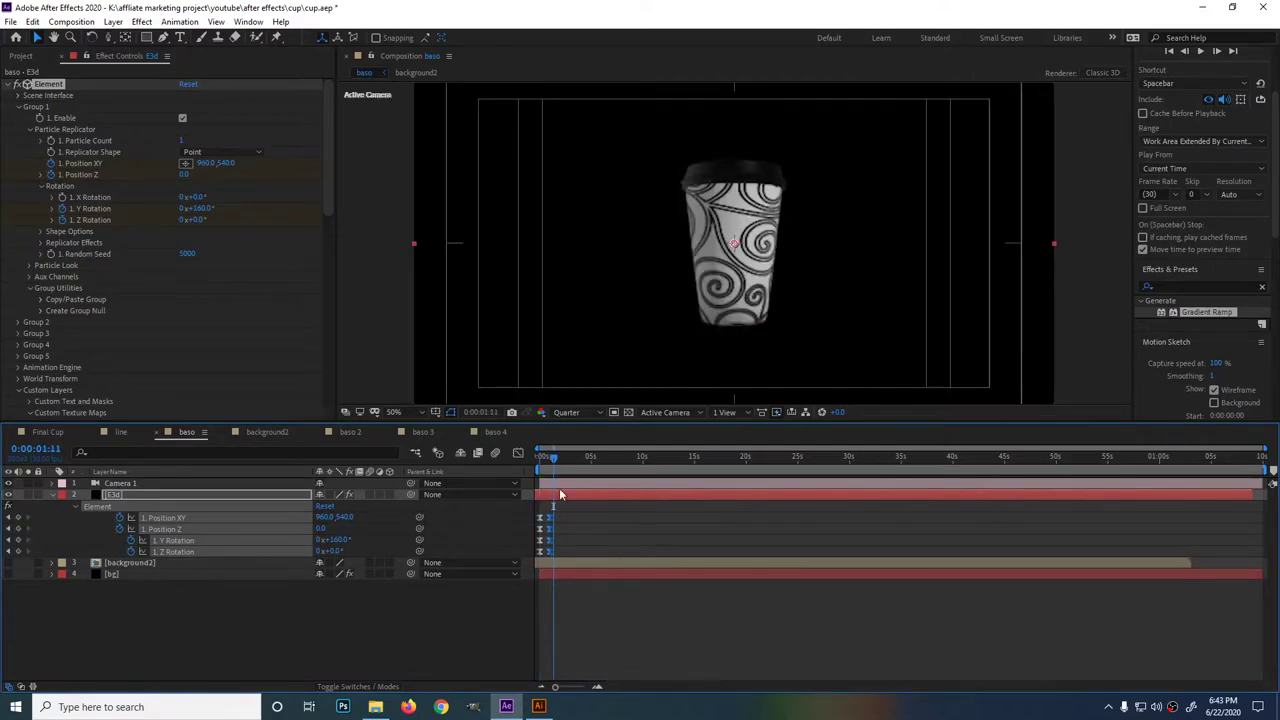
pyautogui.moveTo(553, 457); pyautogui.dragTo(527, 457)
pyautogui.press('space')
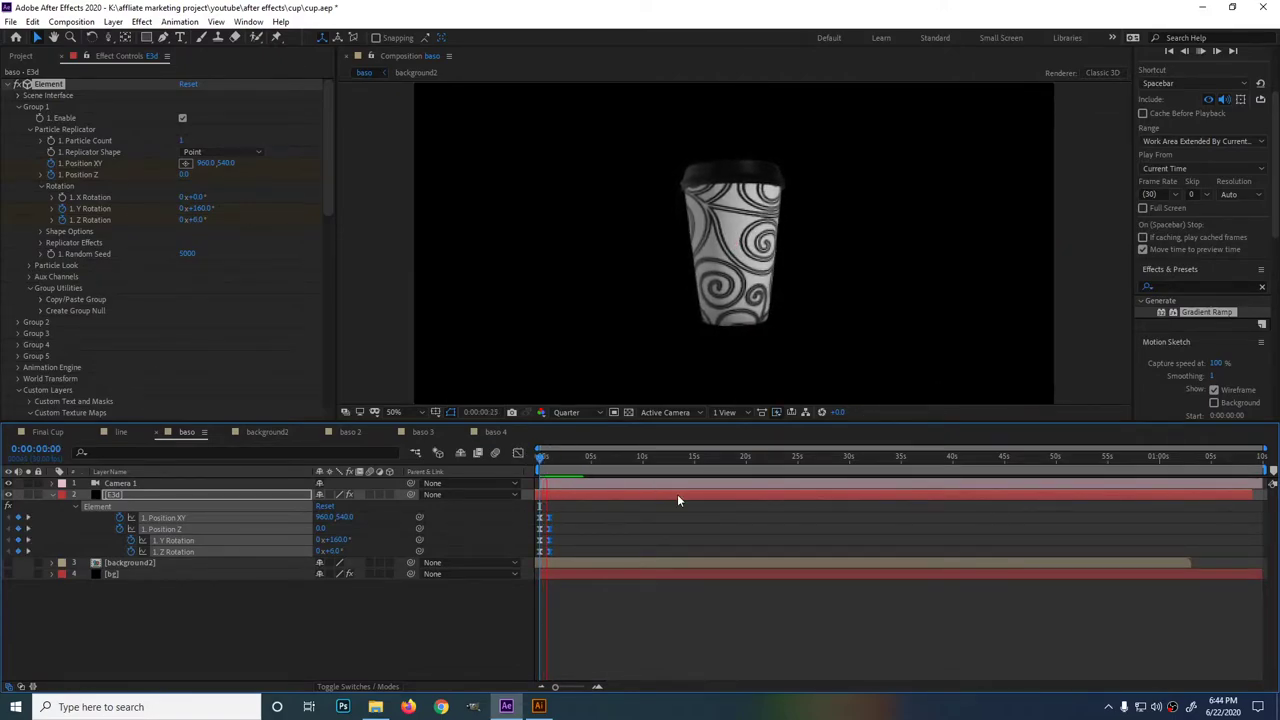
pyautogui.press('space')
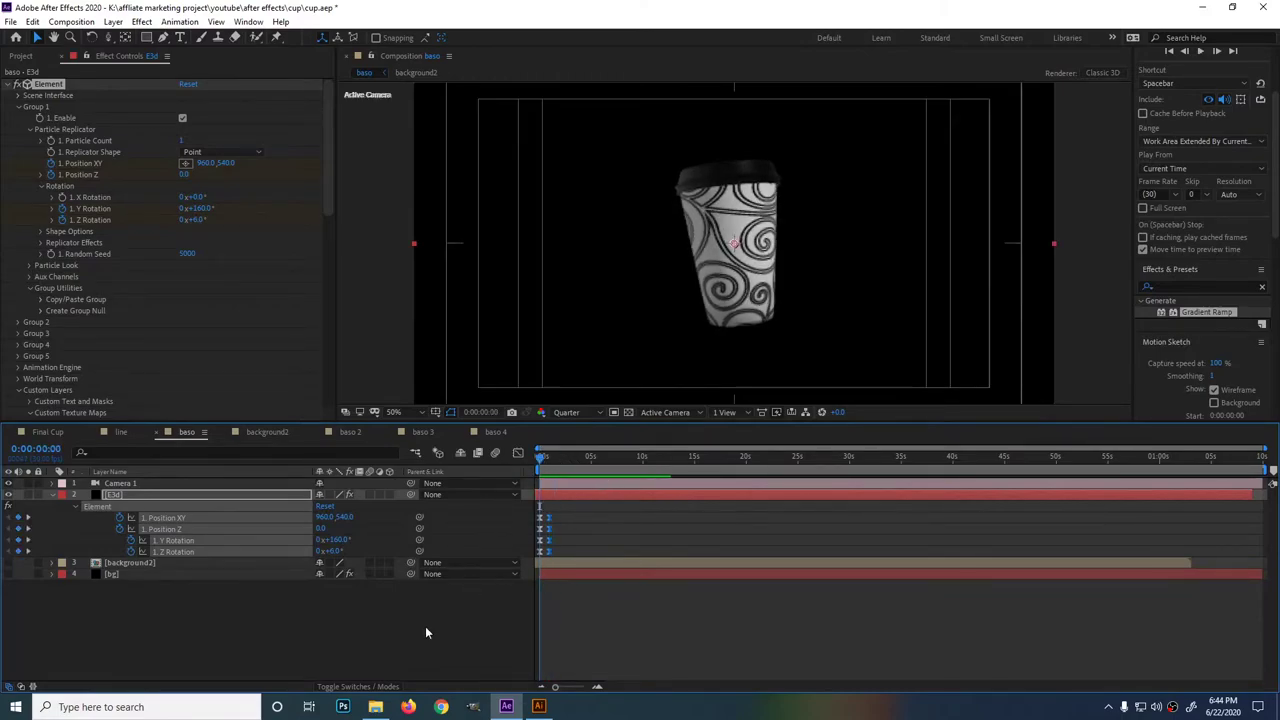
pyautogui.click(365, 641)
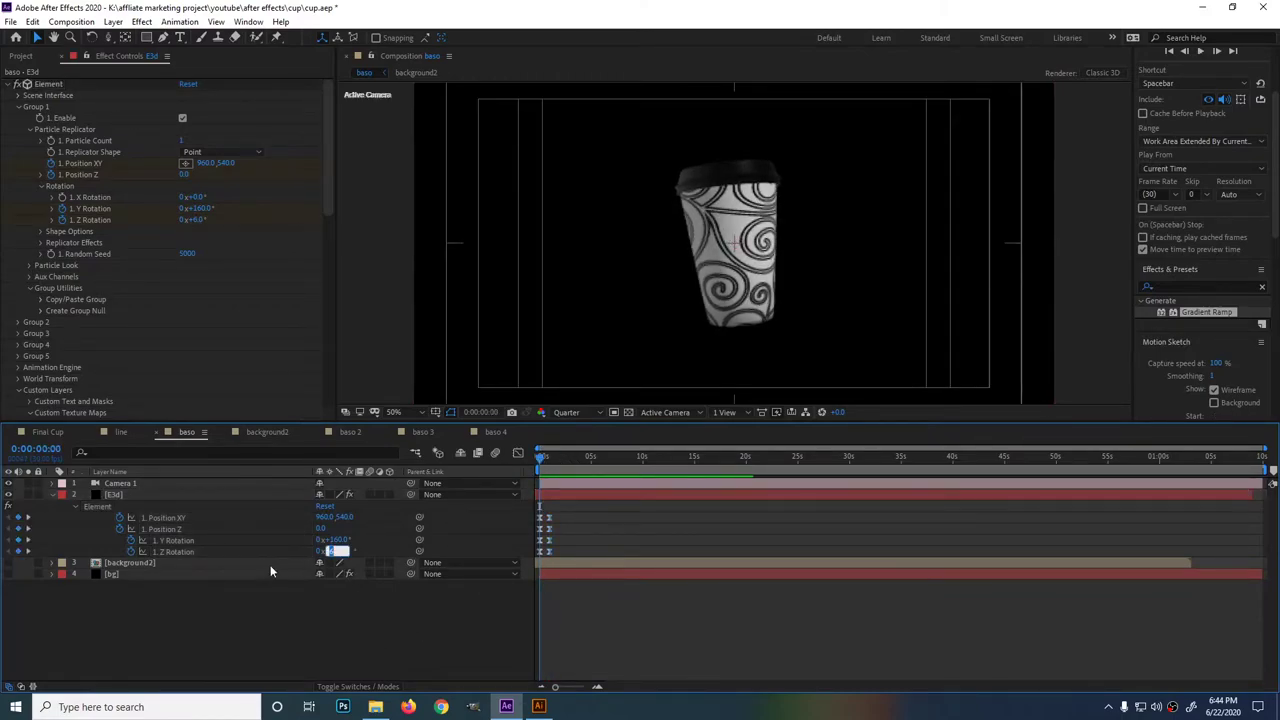
# Start the cup closer at Position Z -410 and set the 0:29 Y Rotation revolutions to 2.
pyautogui.moveTo(319, 531); pyautogui.dragTo(285, 532)
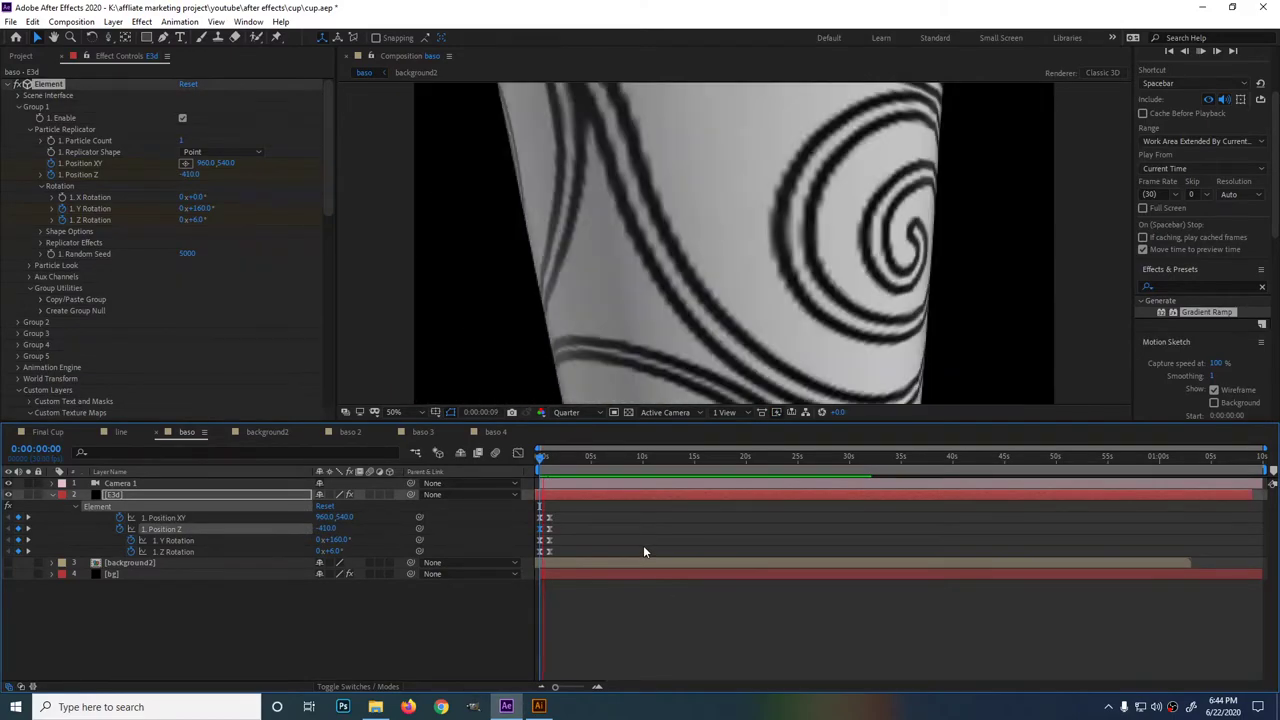
pyautogui.click(617, 540)
pyautogui.press('k')
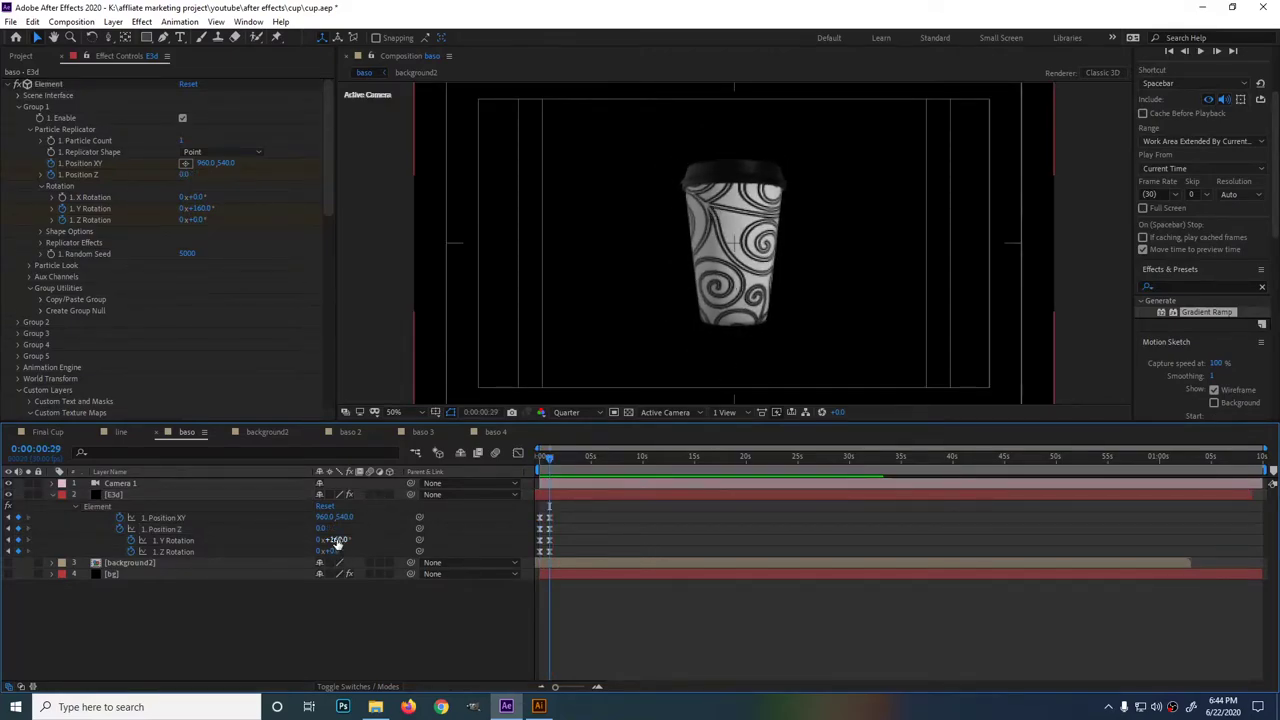
pyautogui.moveTo(333, 540); pyautogui.dragTo(438, 503)
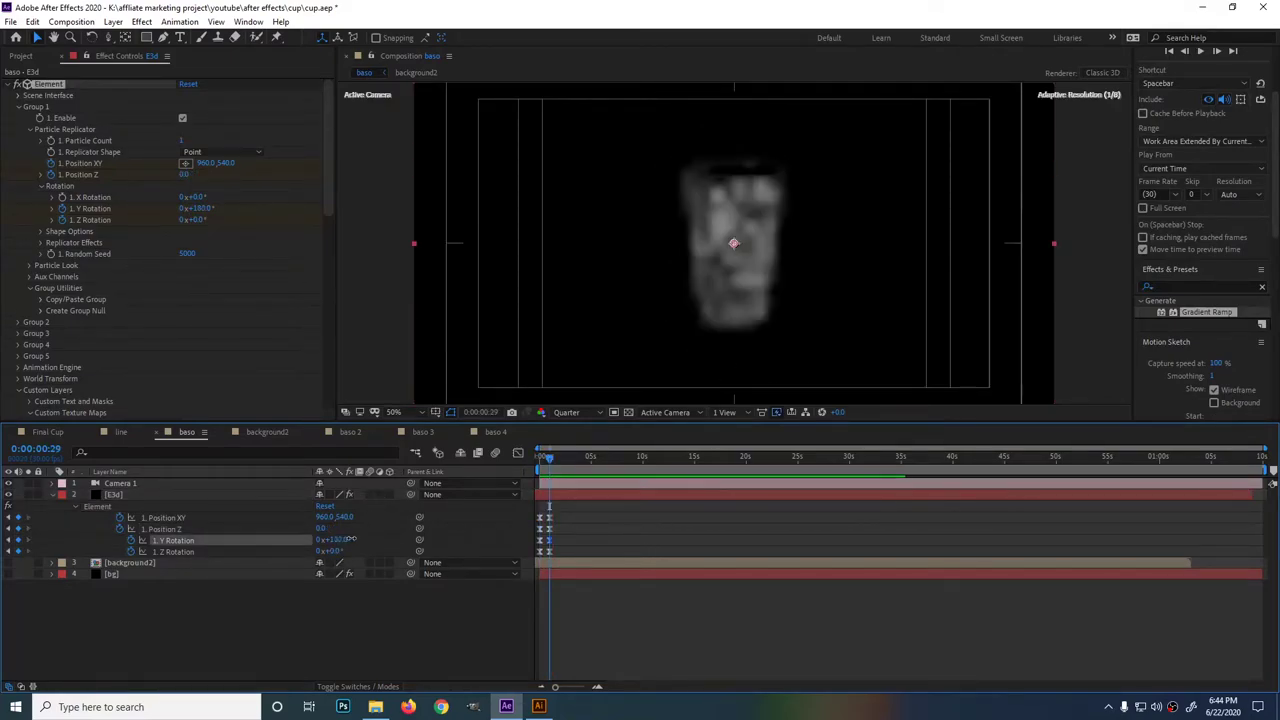
pyautogui.hotkey('ctrl', 'z')
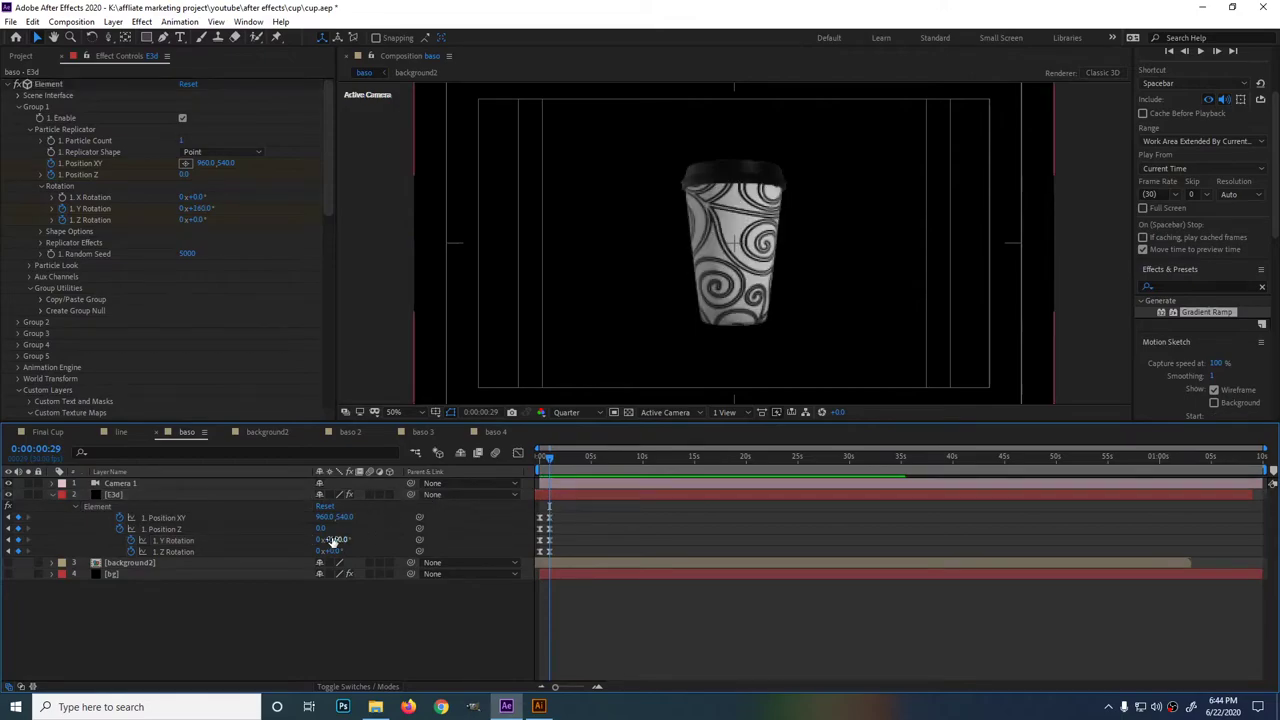
pyautogui.click(328, 540)
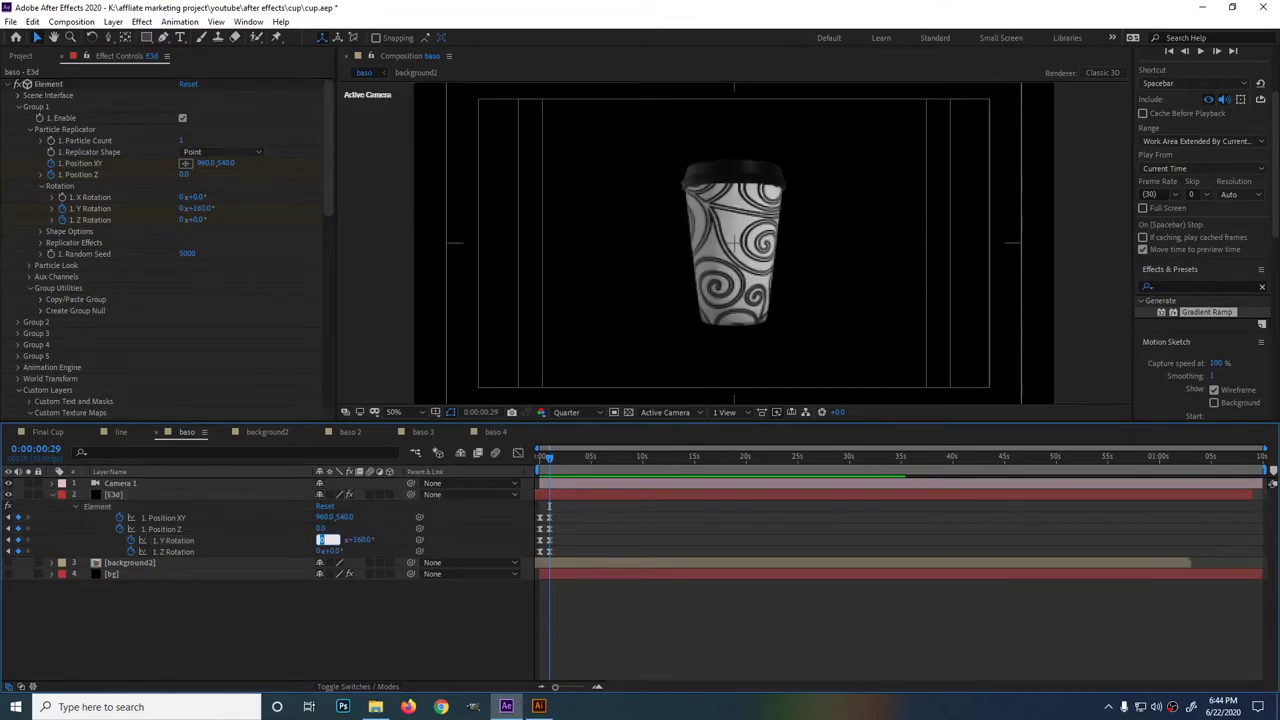
pyautogui.write('2')
pyautogui.press('Return')
# Zoom the timeline into the first second and scrub through the cup's motion.
pyautogui.press('Home')
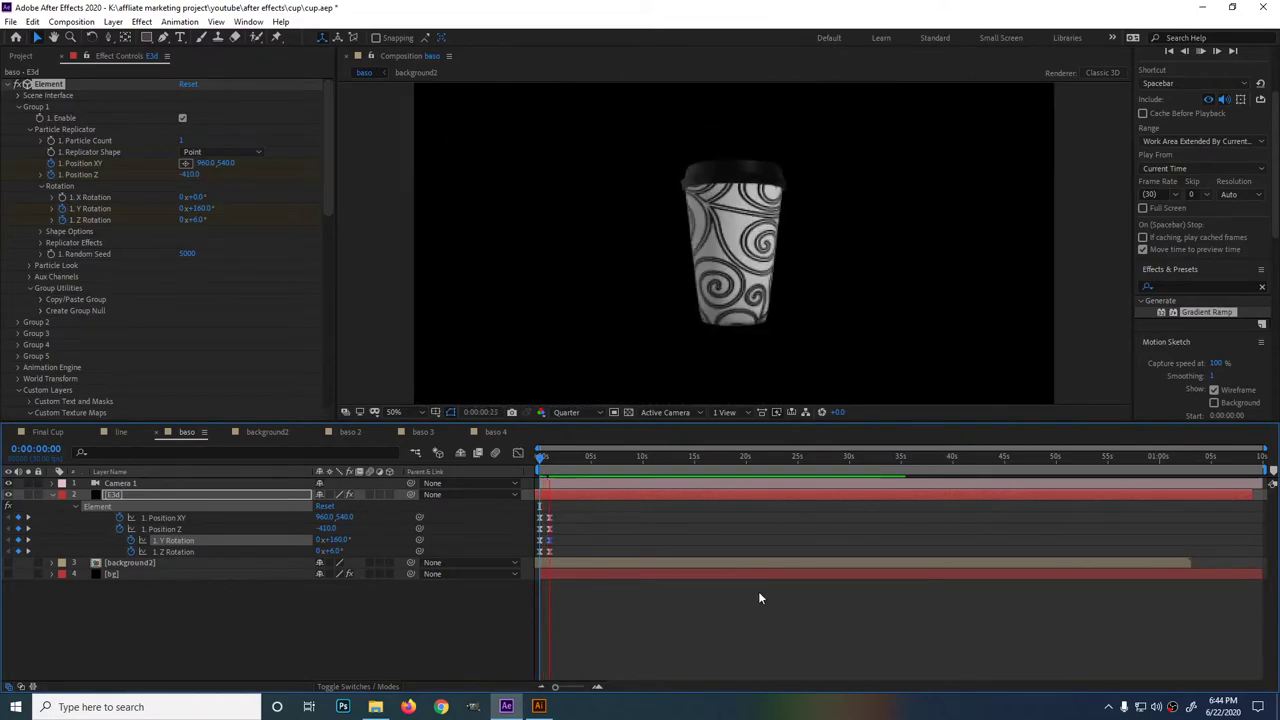
pyautogui.hotkey('shift', 'pagedown')
pyautogui.scroll(2, 557, 483)
pyautogui.moveTo(557, 483)
pyautogui.mouseDown()
pyautogui.moveTo(596, 482)
pyautogui.moveTo(582, 487)
pyautogui.mouseUp()
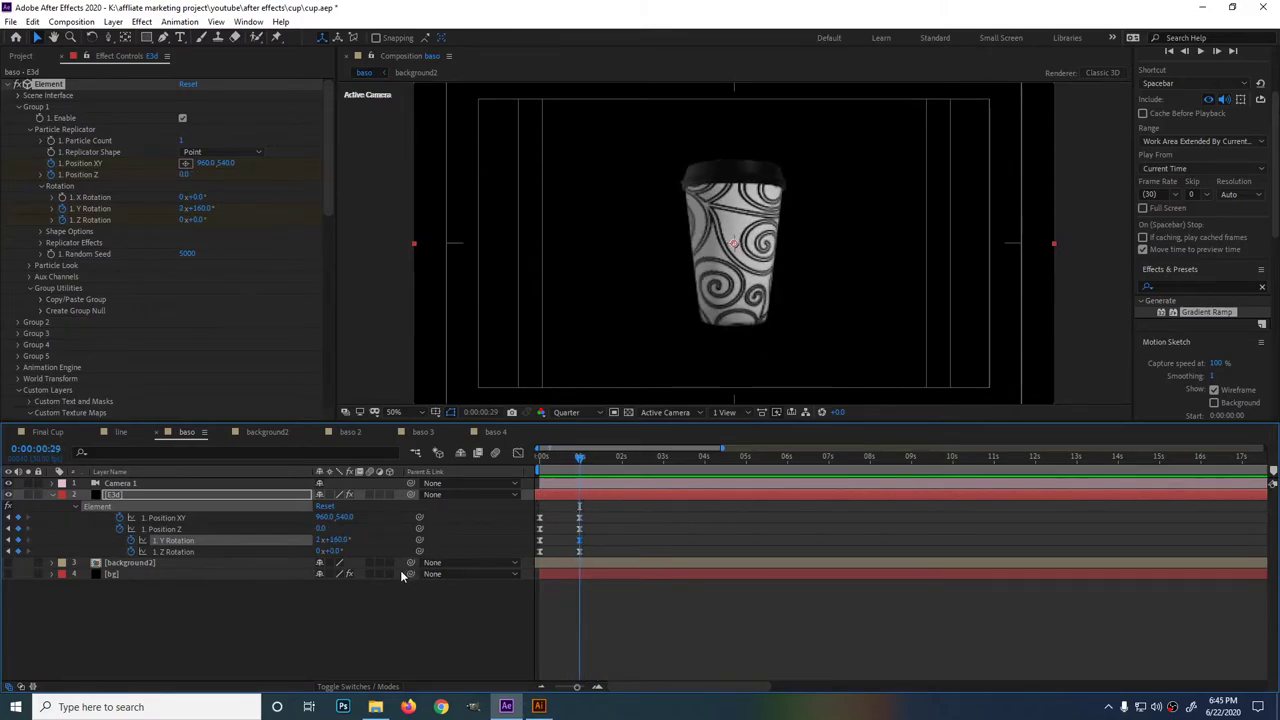
# Add an X Rotation keyframe and reveal all keyframed properties with U.
pyautogui.click(63, 200)
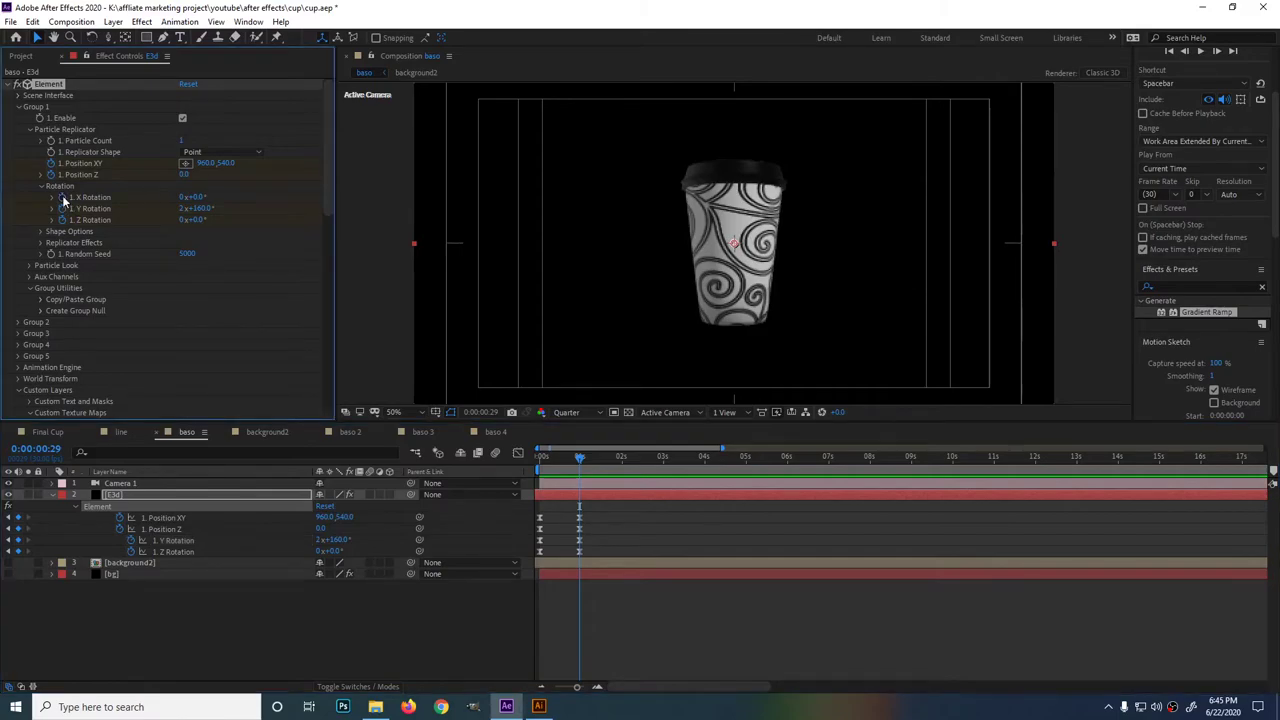
pyautogui.press('u')
pyautogui.press('u')
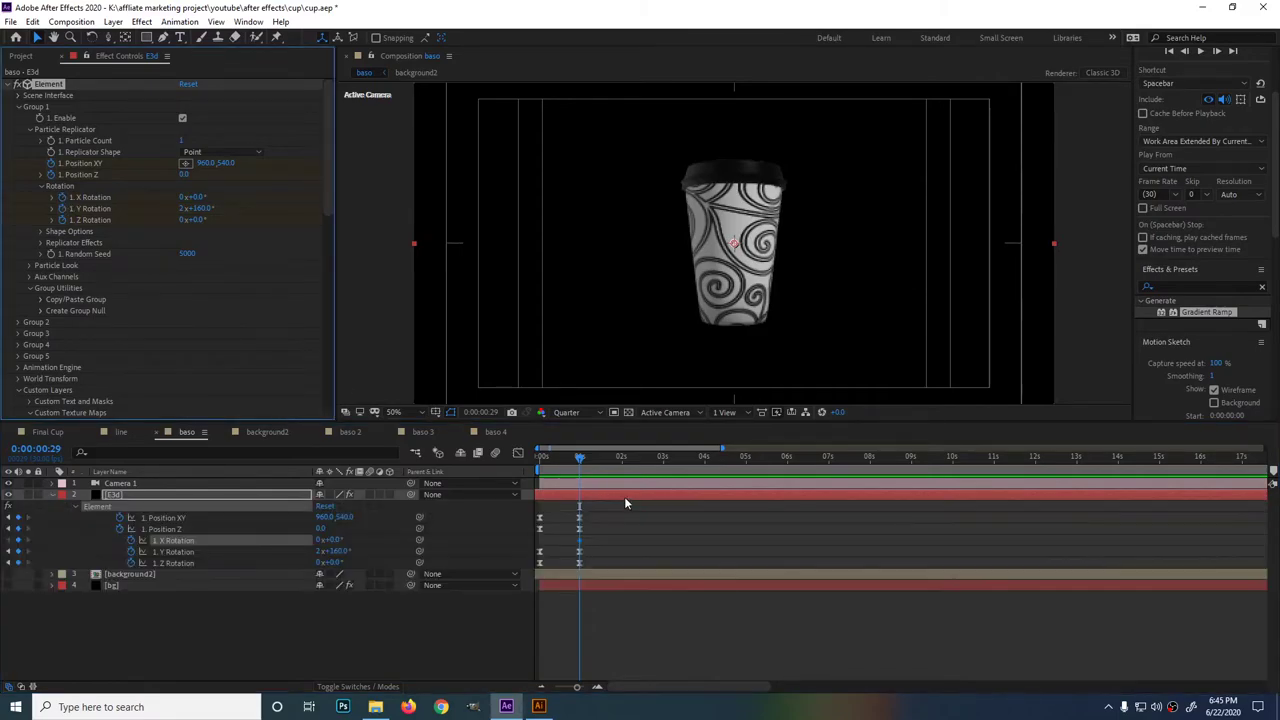
pyautogui.press('Home')
pyautogui.moveTo(533, 535); pyautogui.dragTo(534, 537)
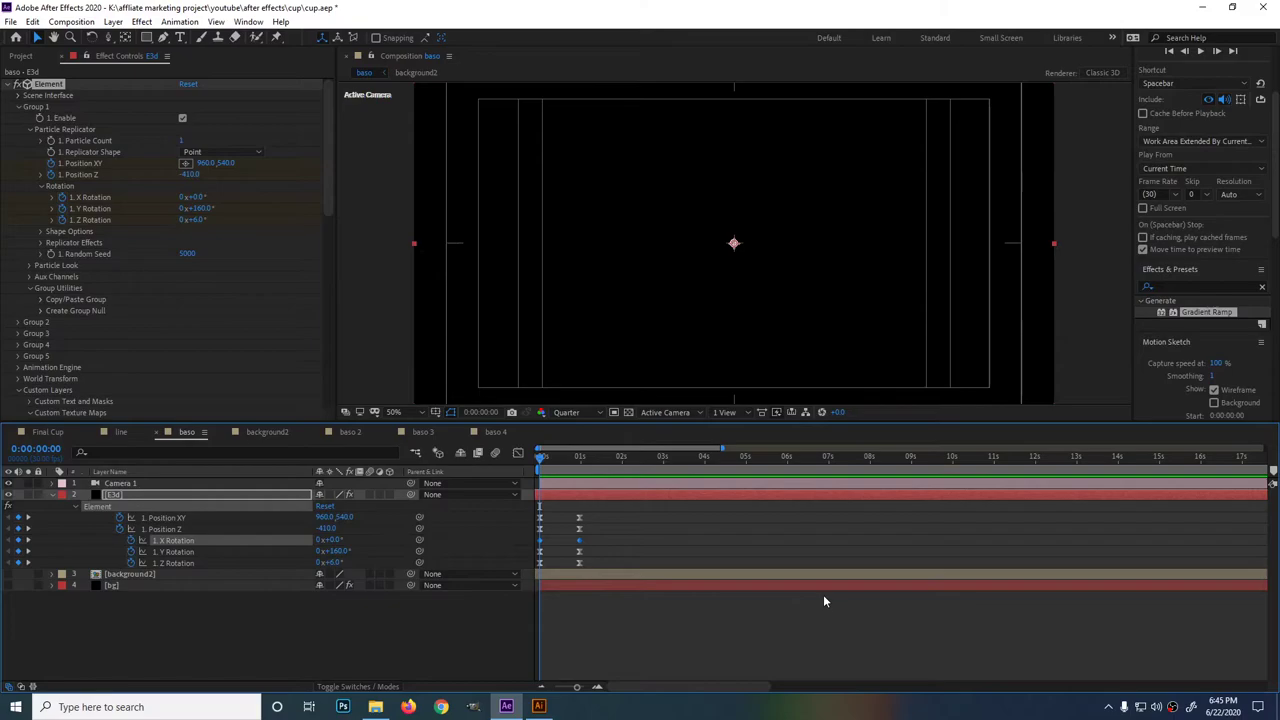
pyautogui.click(641, 542)
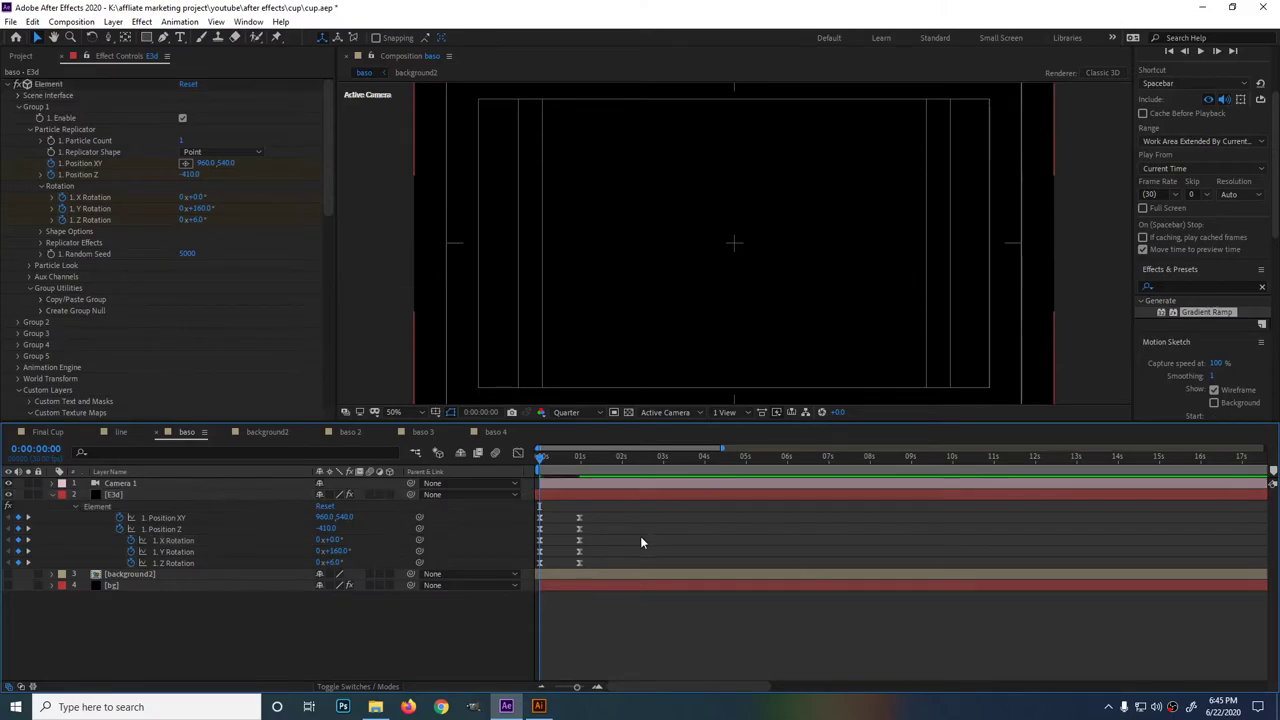
# Tilt the cup to -23° Z Rotation and set its starting Position Z to -400, then preview.
pyautogui.click(413, 528)
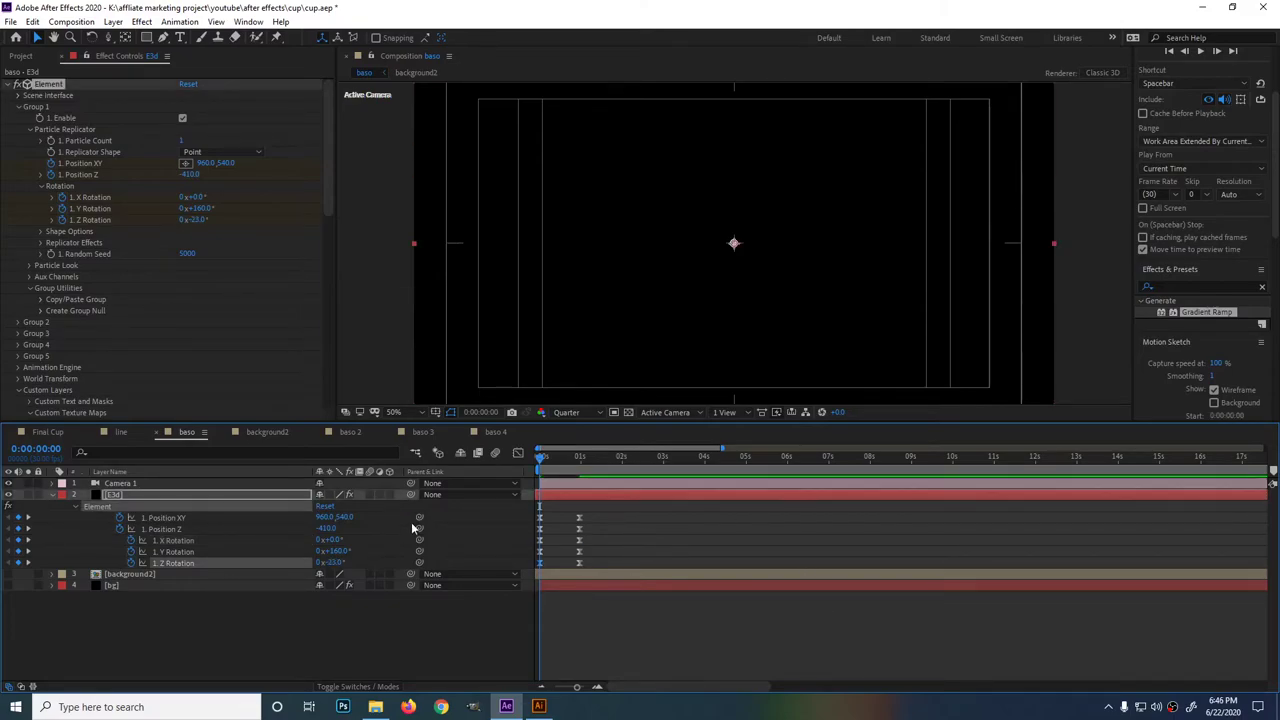
pyautogui.click(330, 528)
pyautogui.write('0')
pyautogui.press('Return')
pyautogui.press('=')
pyautogui.press('space')
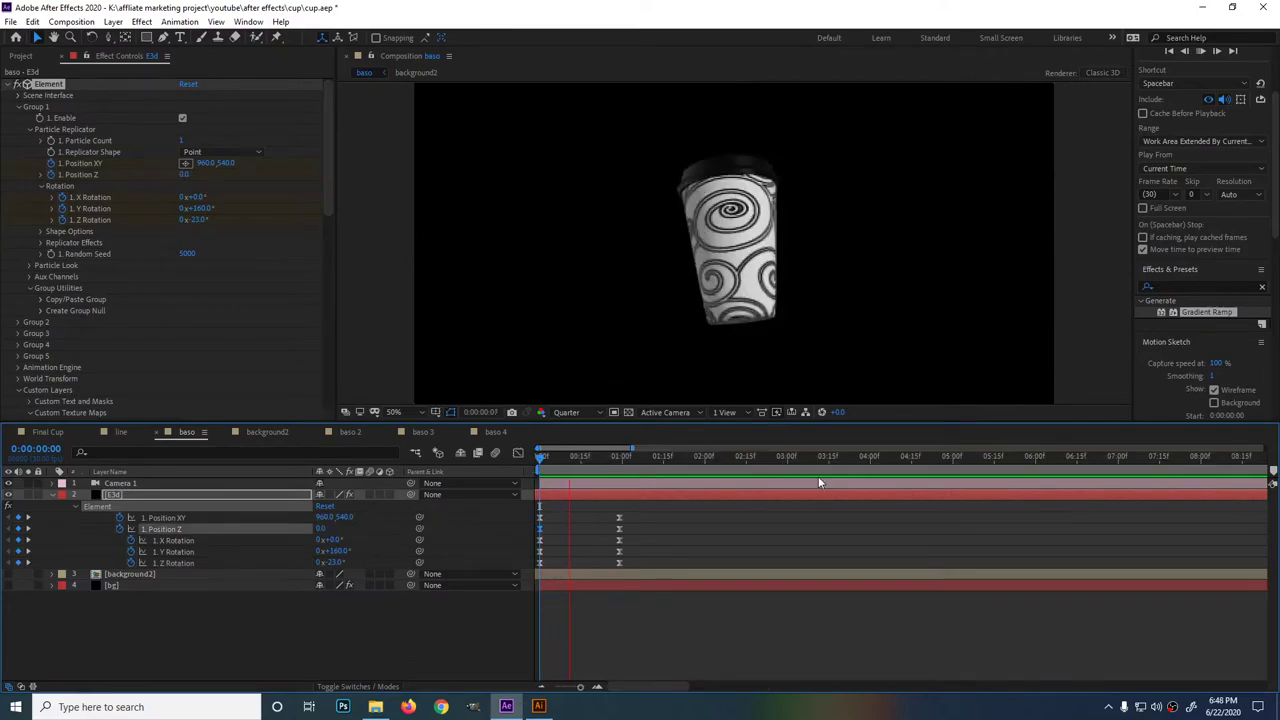
pyautogui.moveTo(641, 461); pyautogui.dragTo(504, 461)
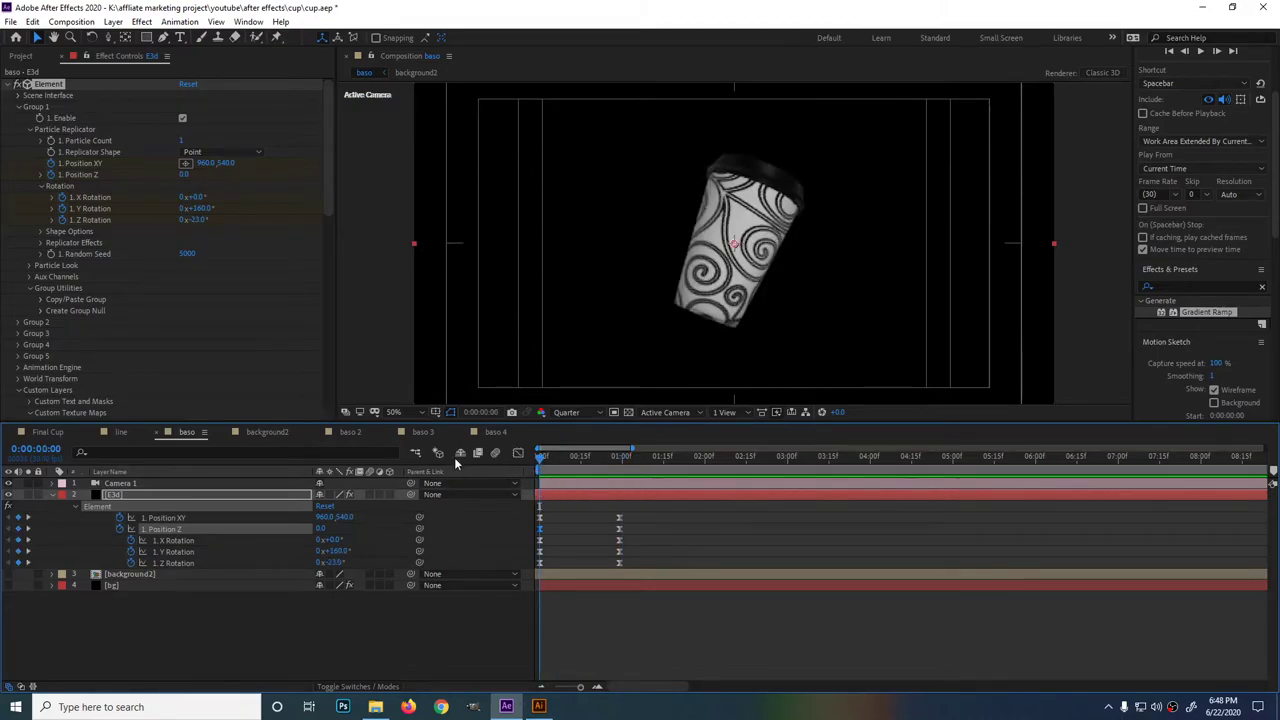
pyautogui.moveTo(321, 528); pyautogui.dragTo(210, 528)
pyautogui.press('space')
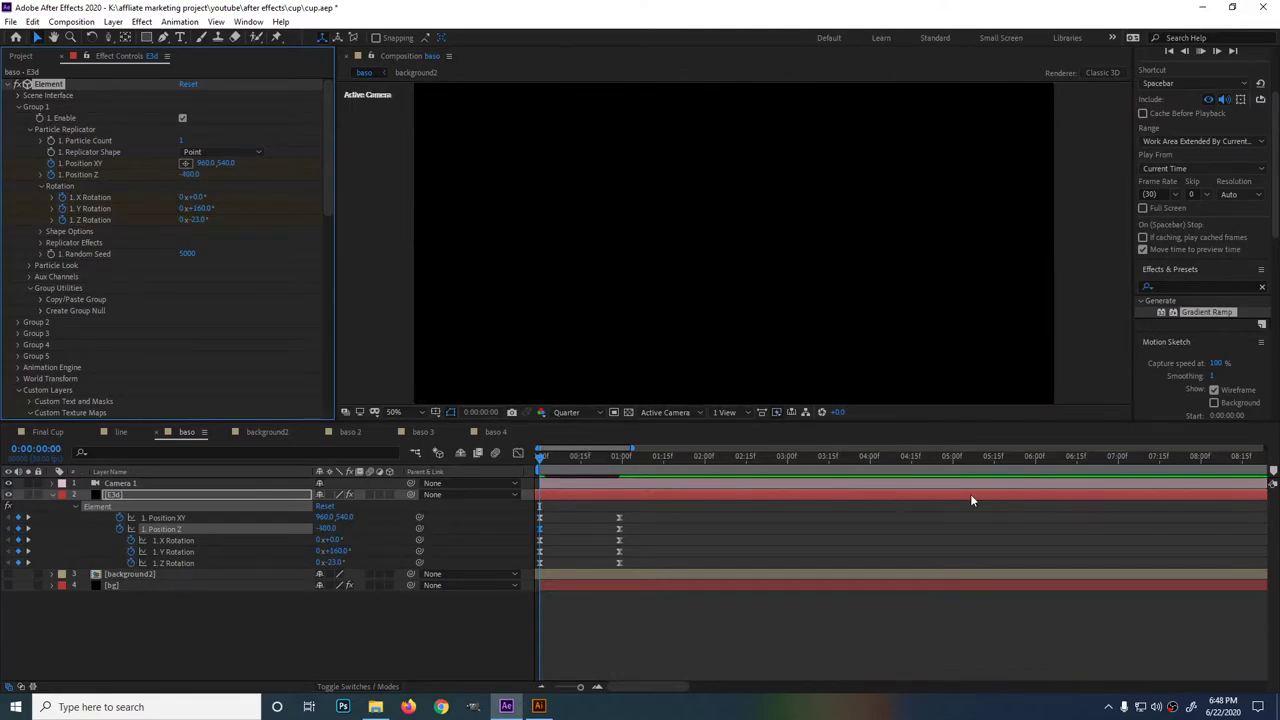
# Move the Position Z end keyframe earlier so the zoom-in finishes around frame 15.
pyautogui.press('space')
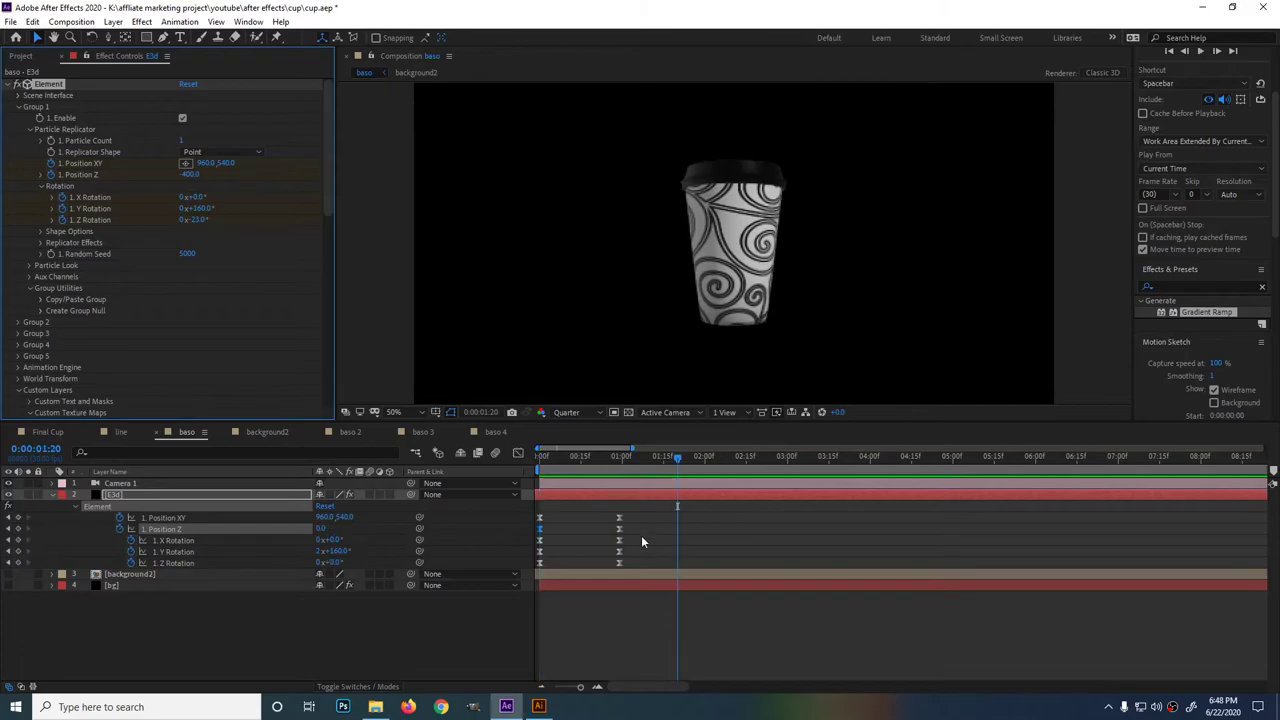
pyautogui.moveTo(619, 528); pyautogui.dragTo(585, 528)
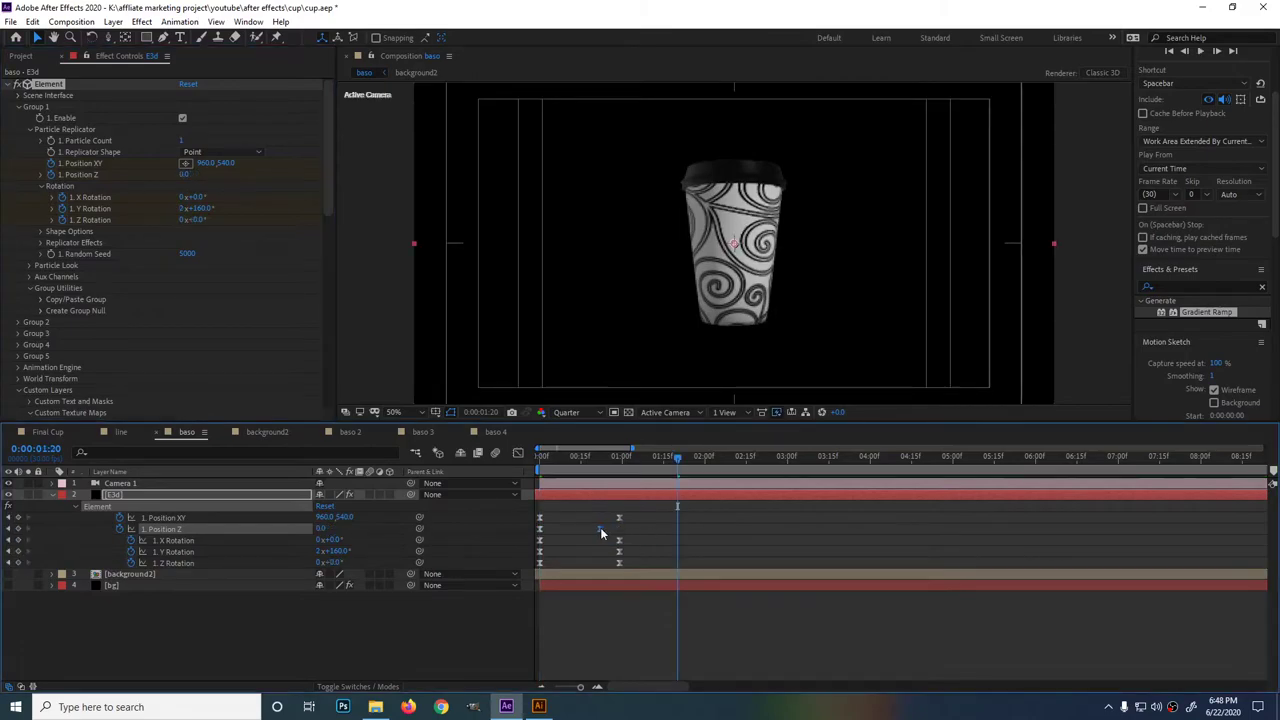
pyautogui.press('space')
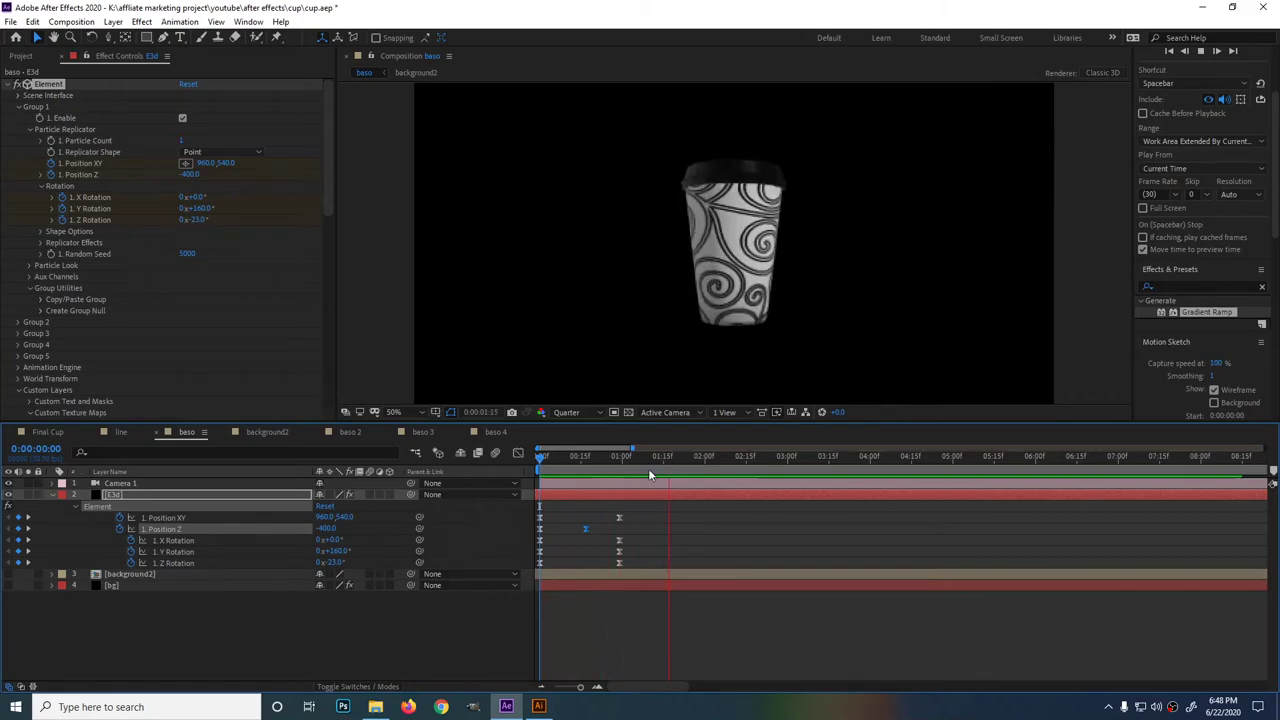
pyautogui.press('space')
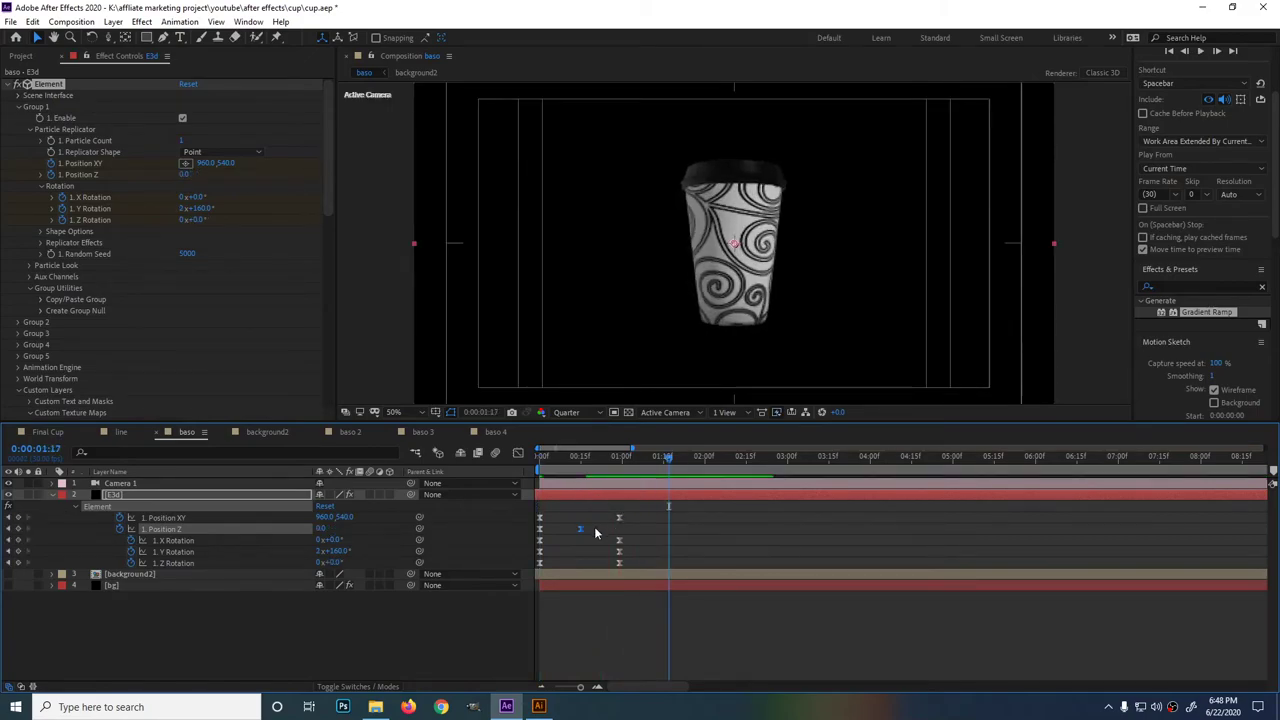
# Preview the baso cup animation from the start and save the project.
pyautogui.press('Home')
pyautogui.press('space')
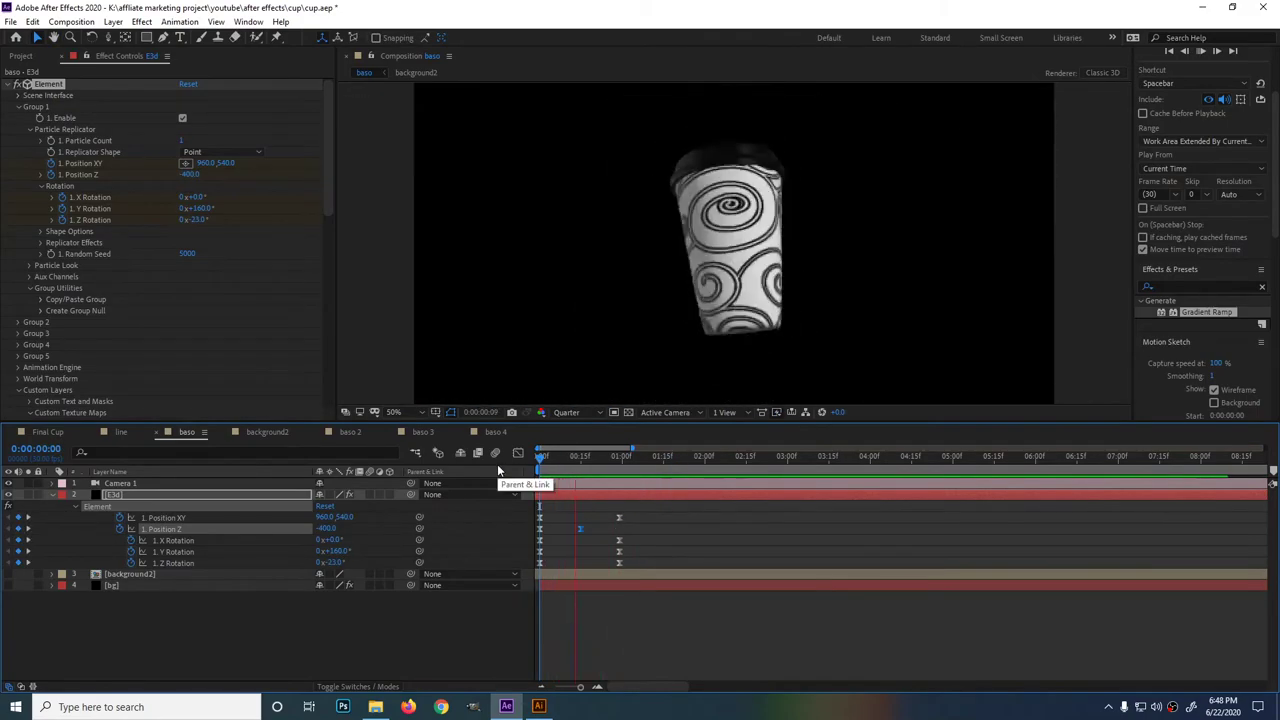
pyautogui.press('space')
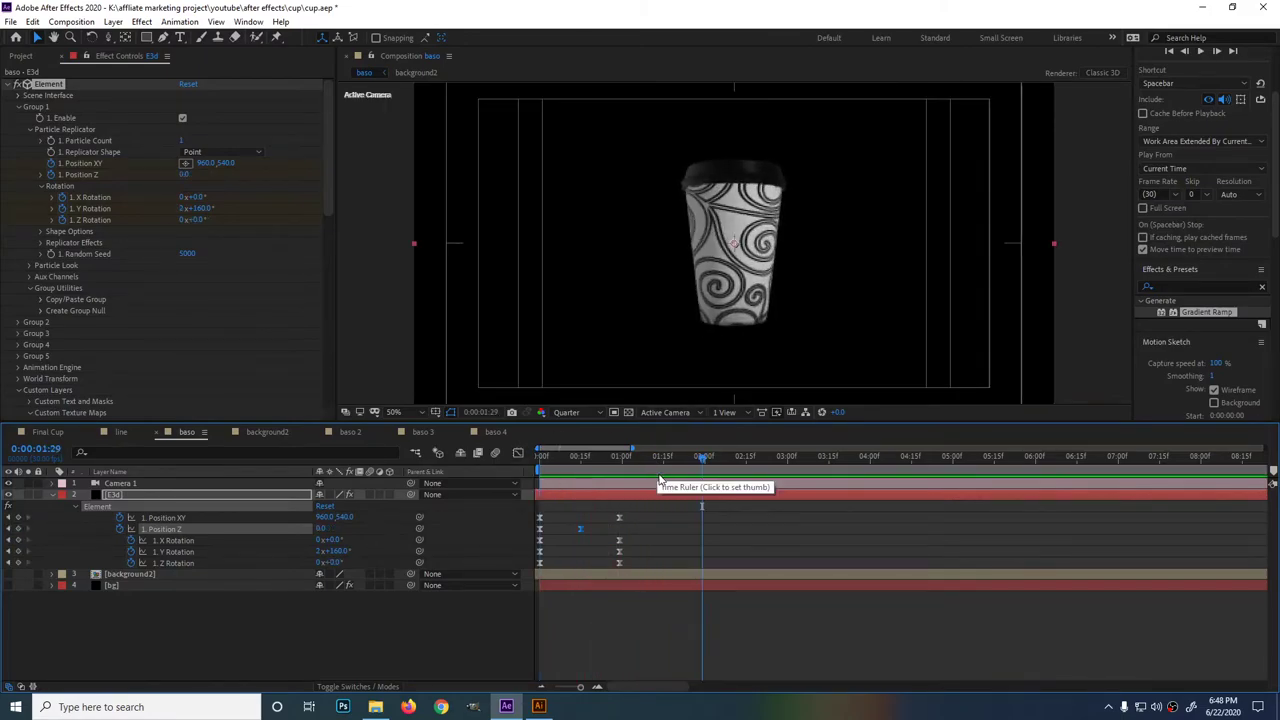
pyautogui.hotkey('ctrl', 's')
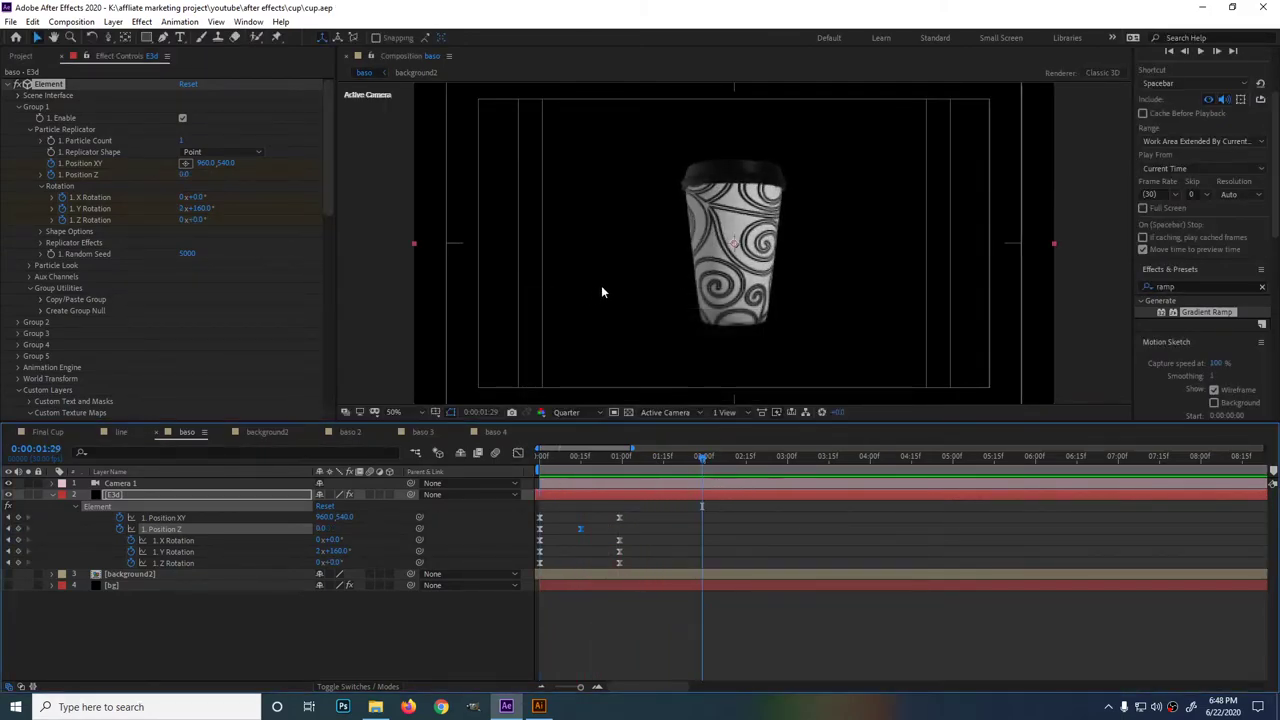
# Hide the pink gradient [bg] layer in baso 2, return to baso, and begin a new 'final final' comp.
pyautogui.click(494, 432)
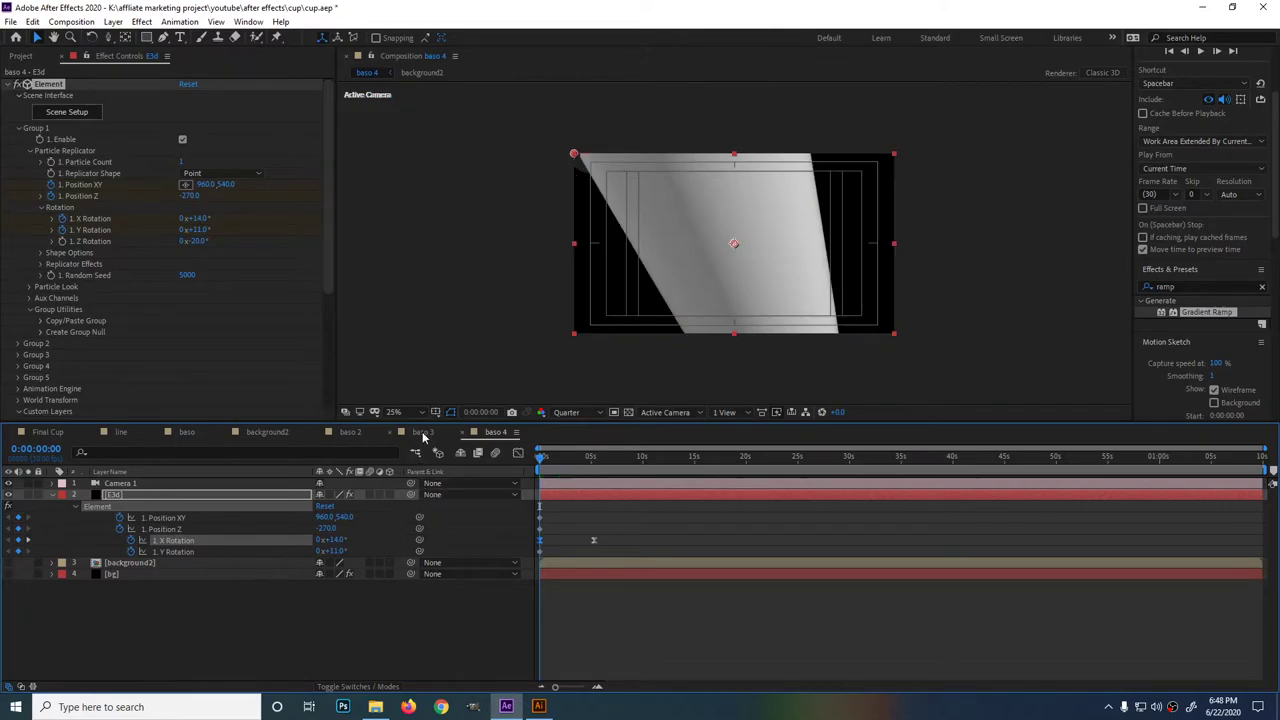
pyautogui.click(423, 432)
pyautogui.click(350, 432)
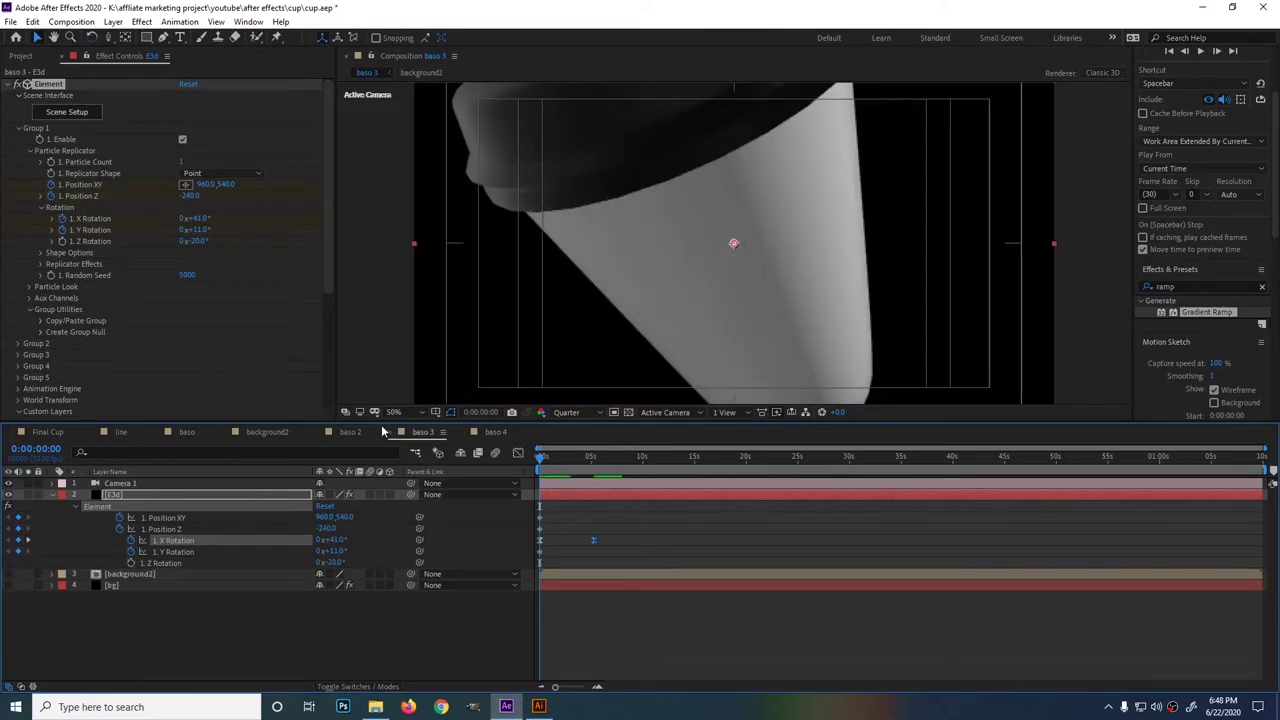
pyautogui.click(8, 585)
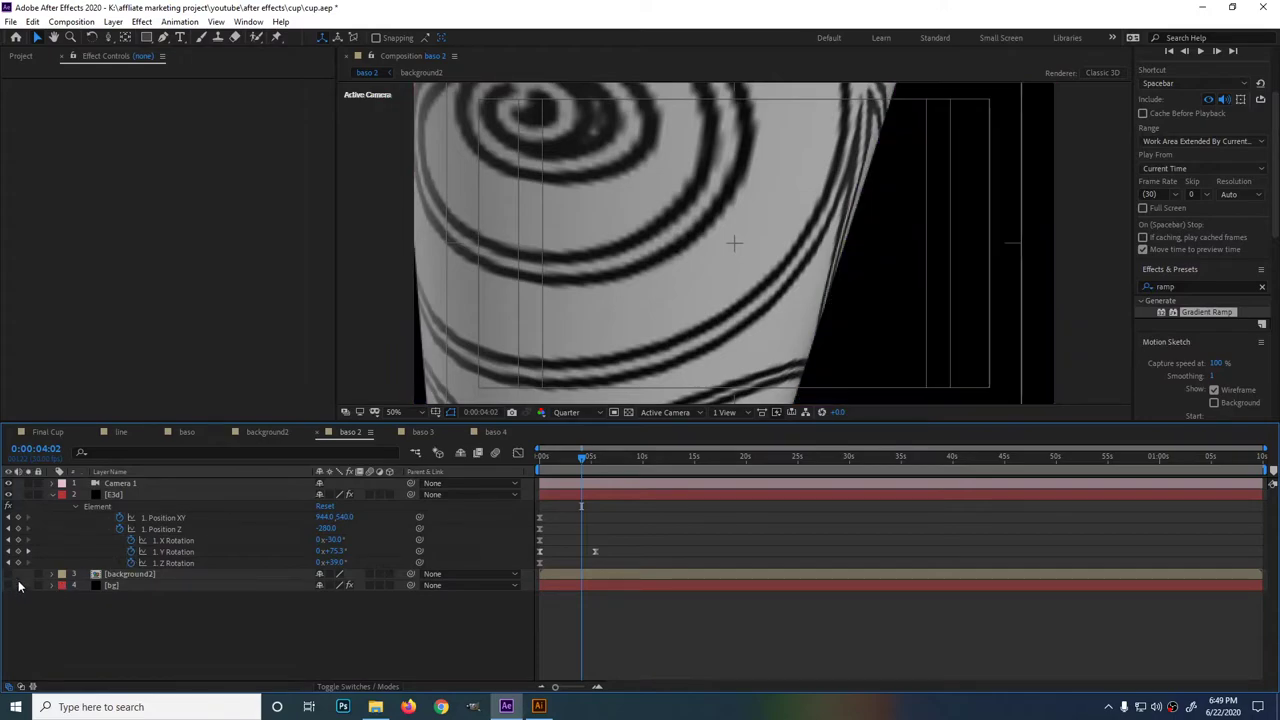
pyautogui.click(188, 432)
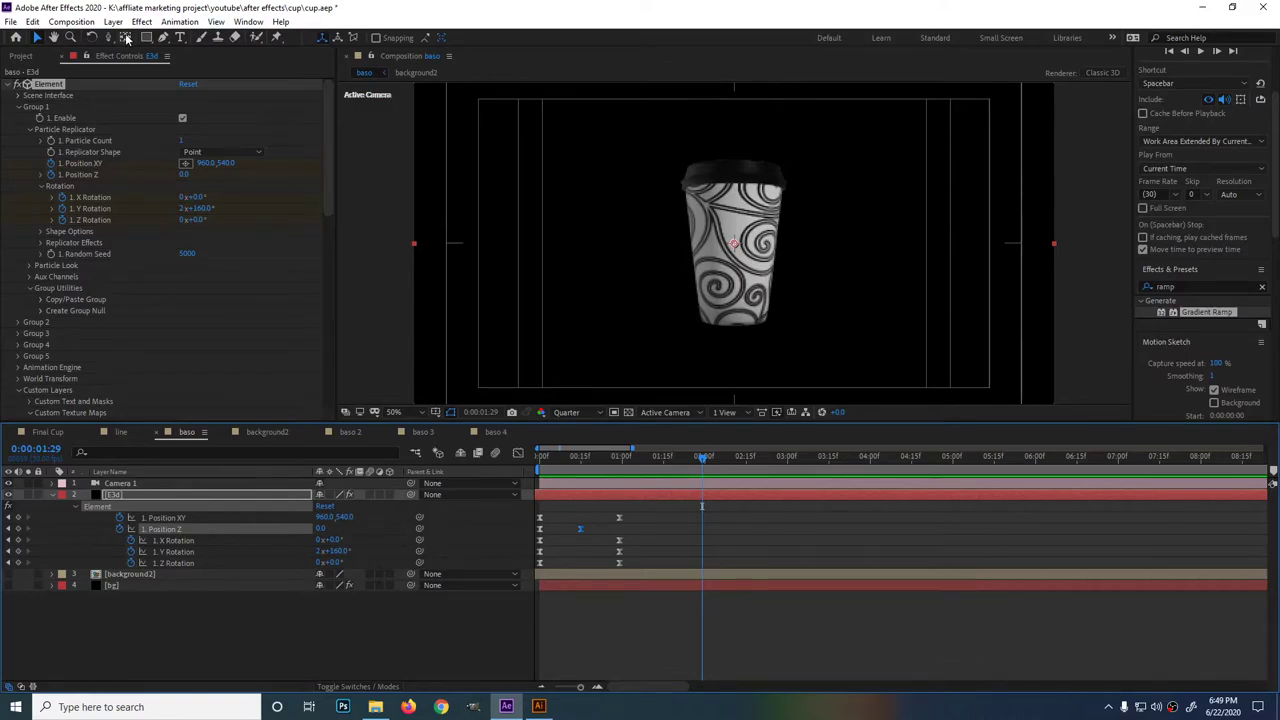
pyautogui.hotkey('ctrl', 'k')
pyautogui.write('final final')
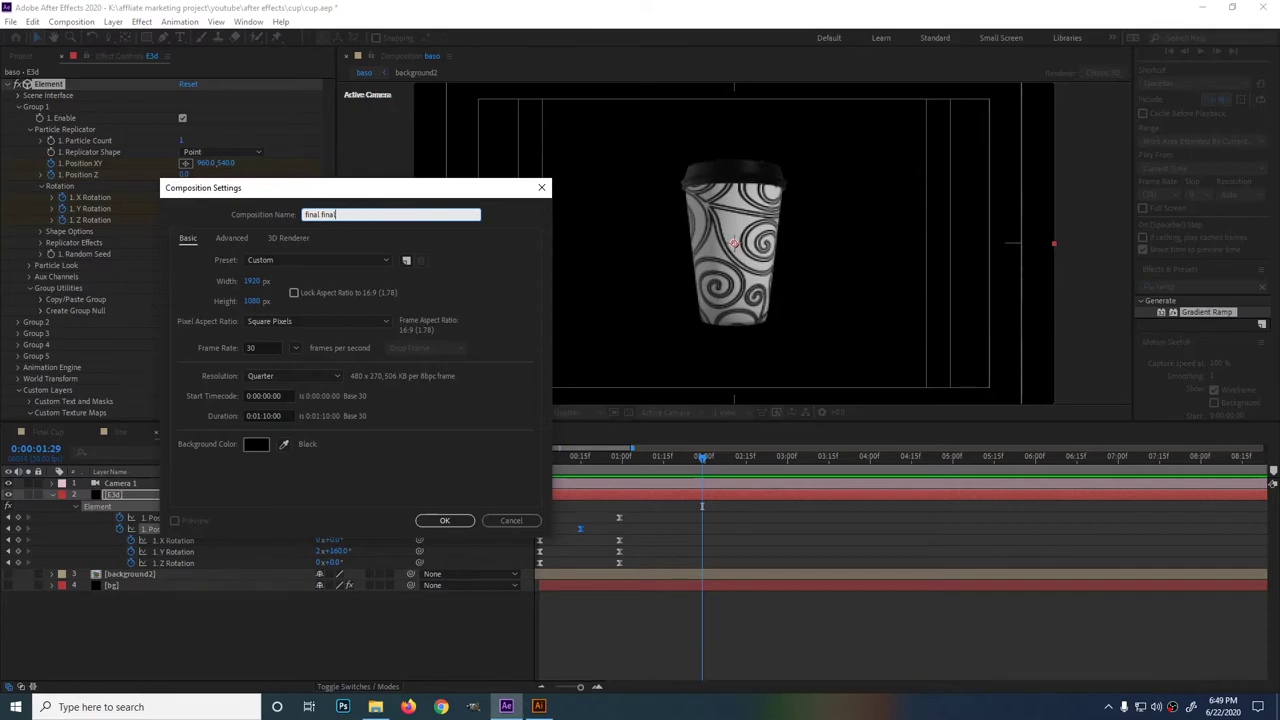
# Confirm the 1920×1080, 30 fps 'final final' comp and select baso through baso 4 in the Project panel.
pyautogui.click(455, 522)
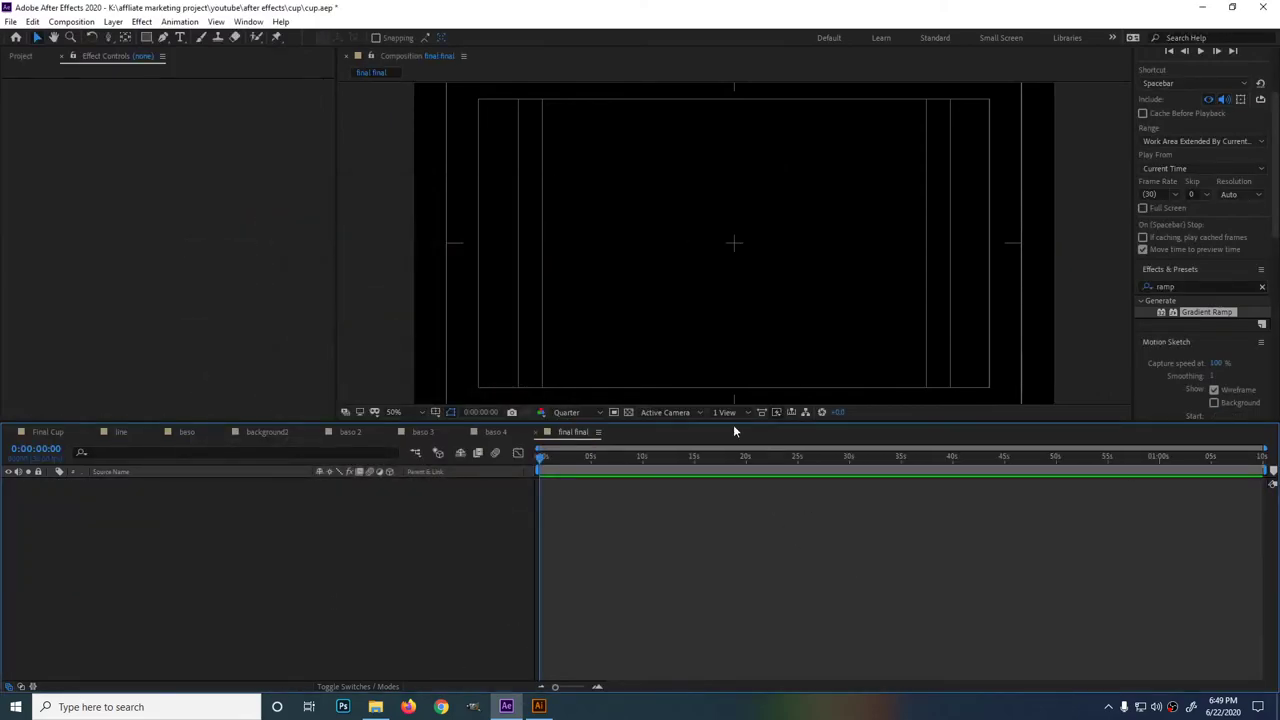
pyautogui.click(20, 56)
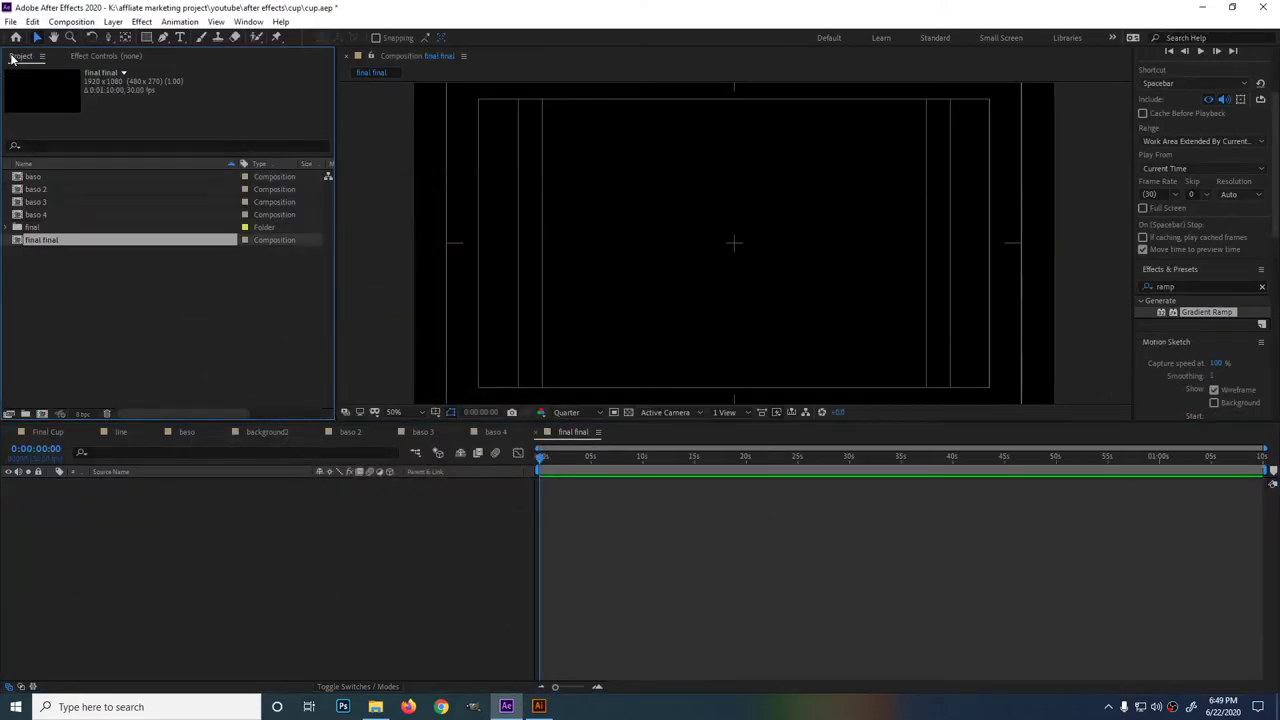
pyautogui.click(48, 177)
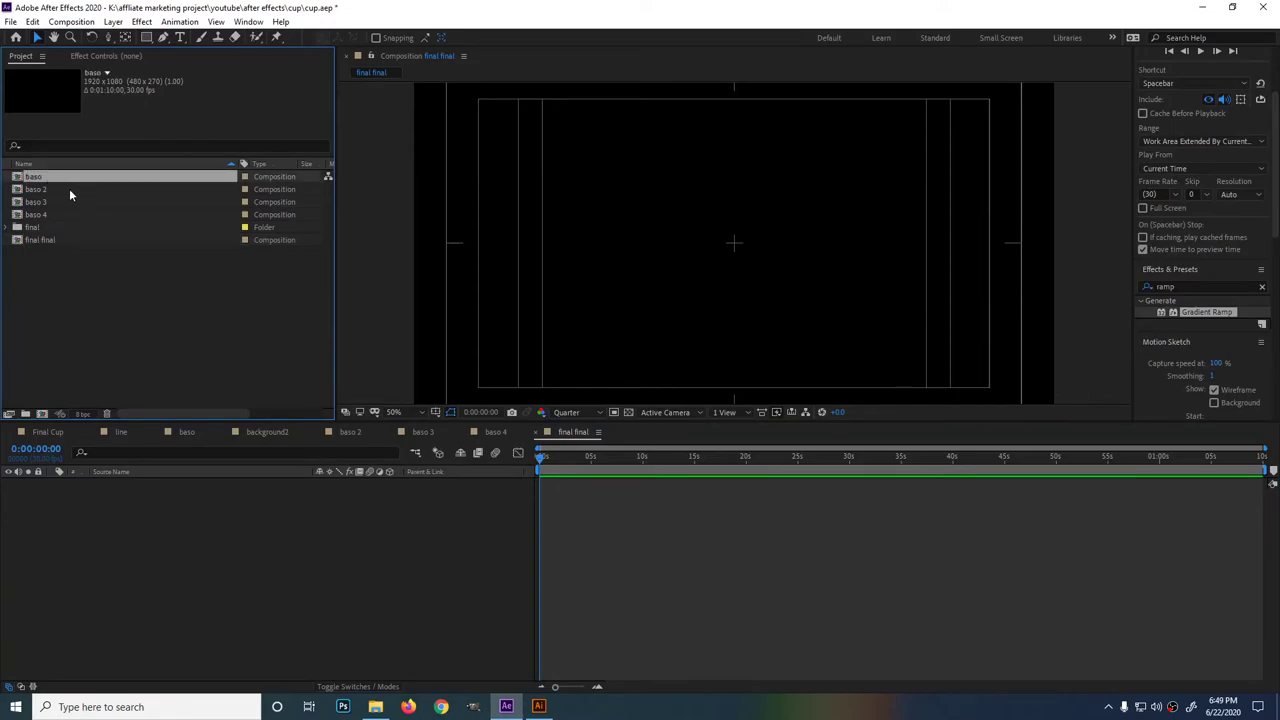
pyautogui.keyDown('shift'); pyautogui.click(62, 214); pyautogui.keyUp('shift')
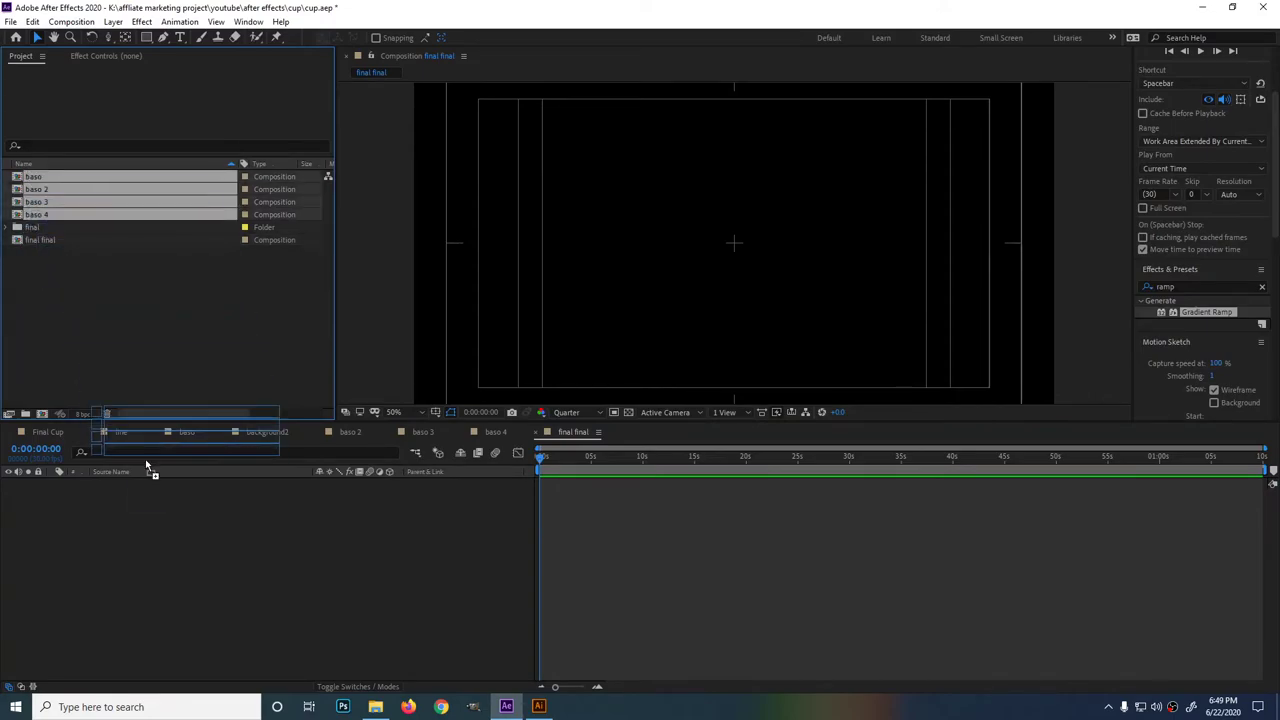
# Add the four baso comps to final final, shift three layers later, and trim baso 4's out point.
pyautogui.moveTo(63, 212); pyautogui.dragTo(162, 509)
pyautogui.click(557, 505)
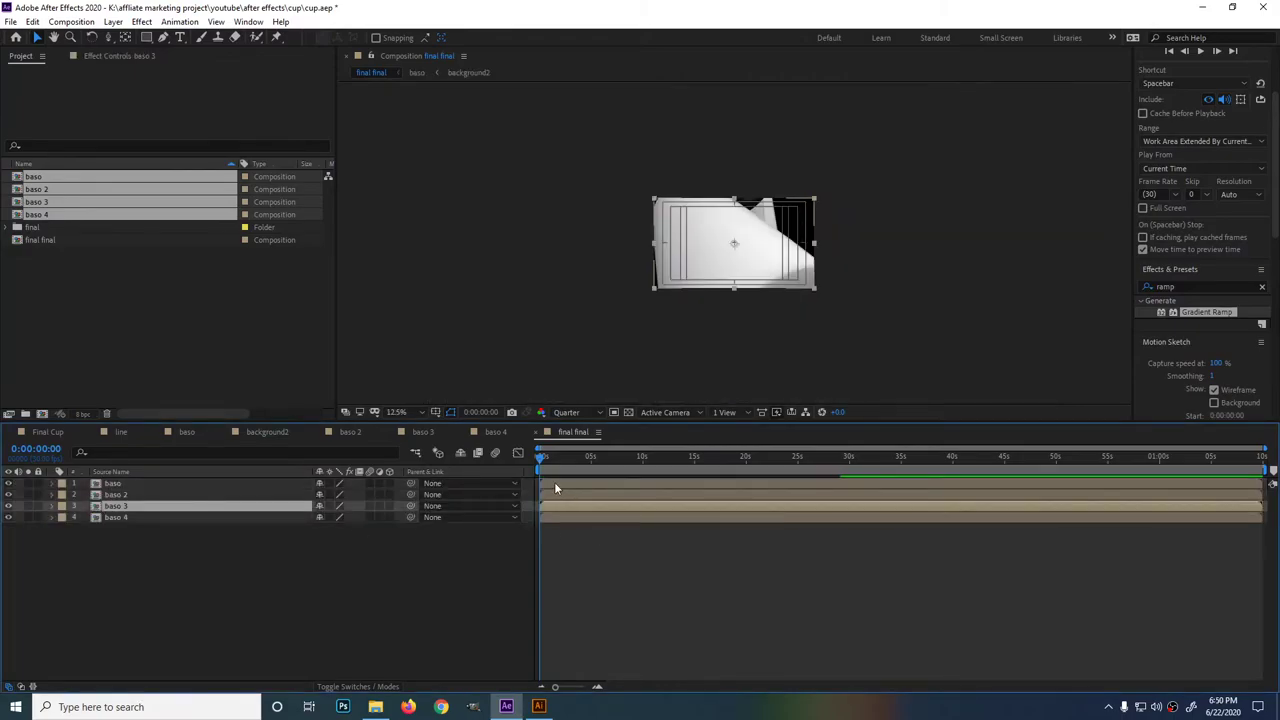
pyautogui.keyDown('shift'); pyautogui.click(556, 488); pyautogui.keyUp('shift')
pyautogui.moveTo(556, 488)
pyautogui.mouseDown()
pyautogui.moveTo(741, 482)
pyautogui.moveTo(519, 466)
pyautogui.mouseUp()
pyautogui.moveTo(542, 466); pyautogui.dragTo(580, 486)
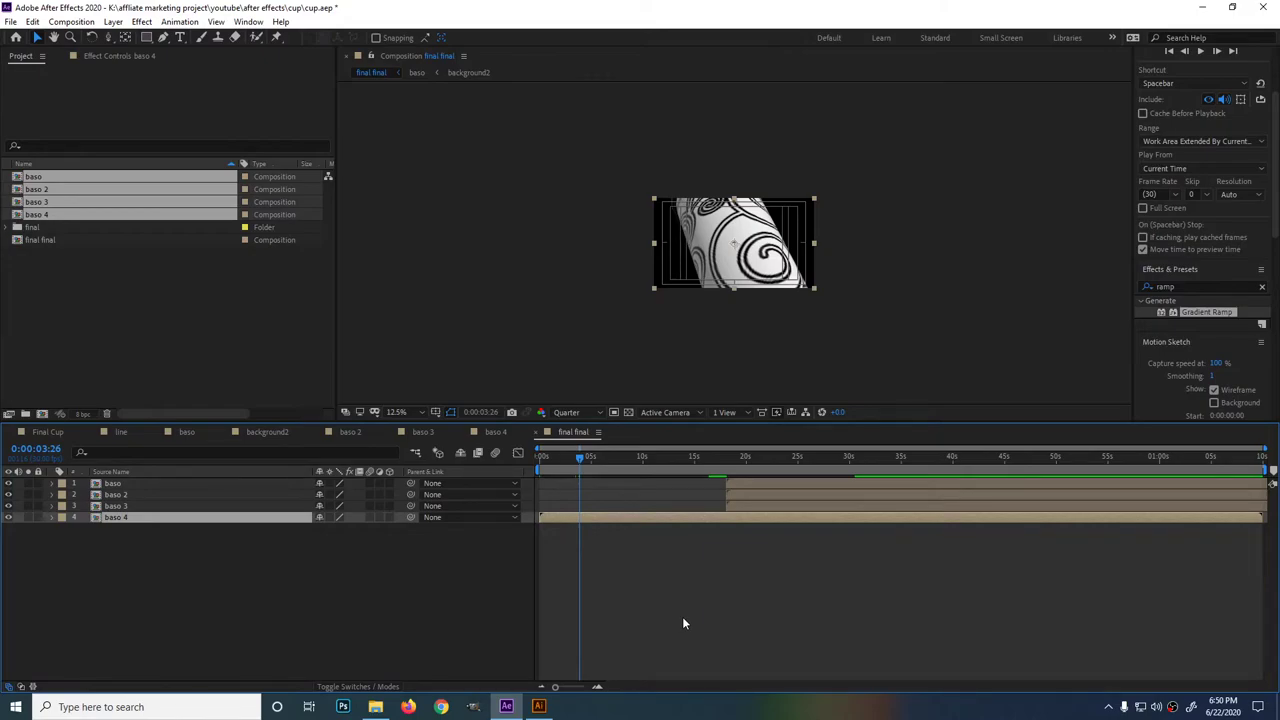
pyautogui.hotkey('alt', ']')
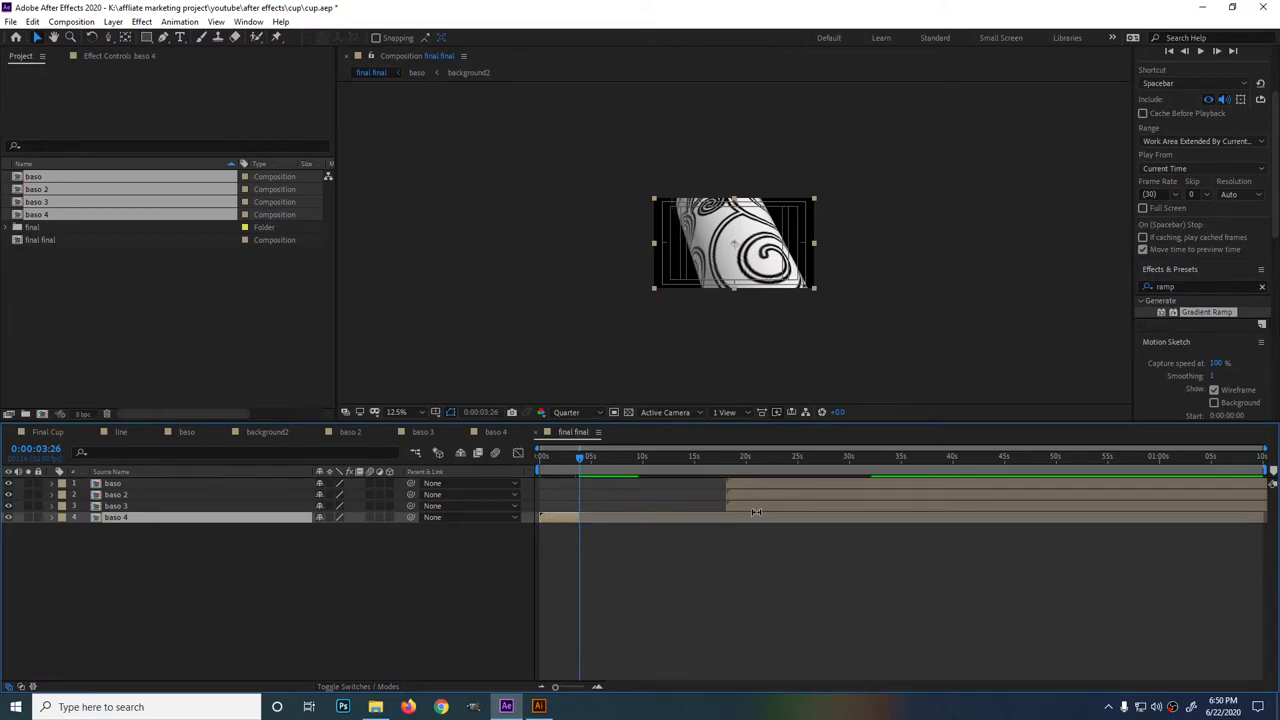
# Start baso 3 where baso 4 ends, trim it, then start baso 2 one frame after.
pyautogui.moveTo(752, 505); pyautogui.dragTo(608, 515)
pyautogui.press('space')
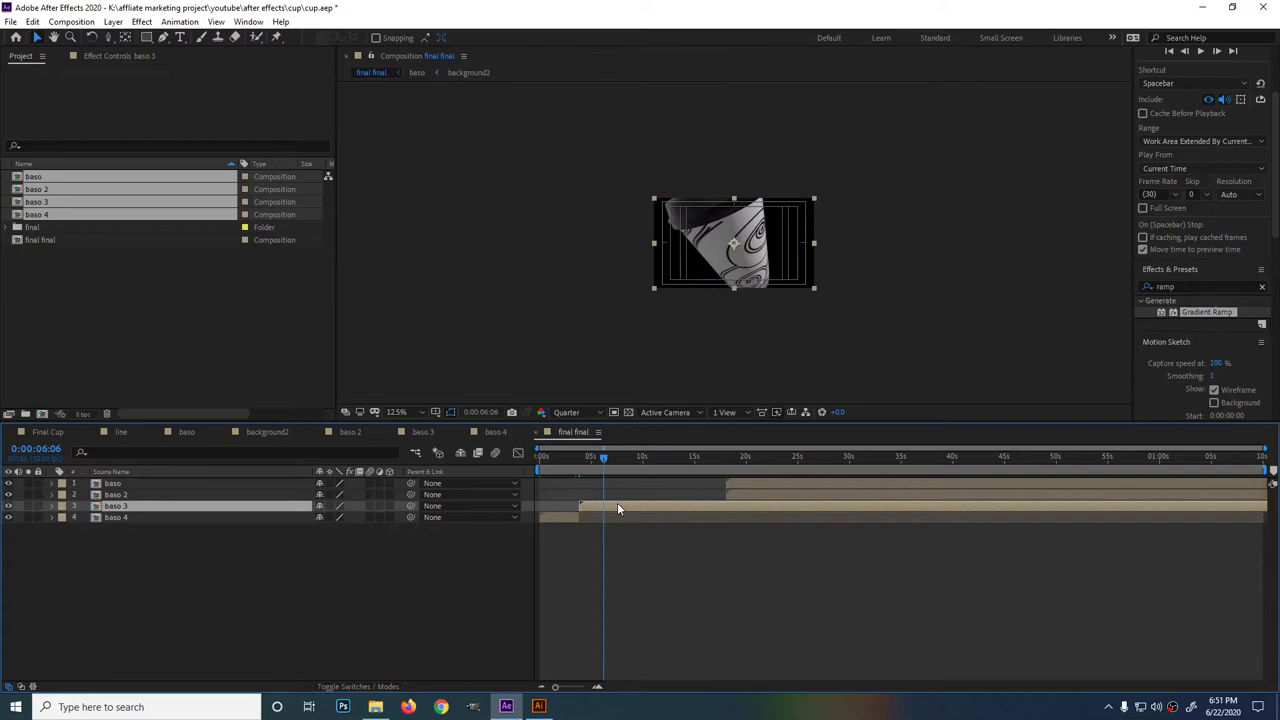
pyautogui.hotkey('alt', ']')
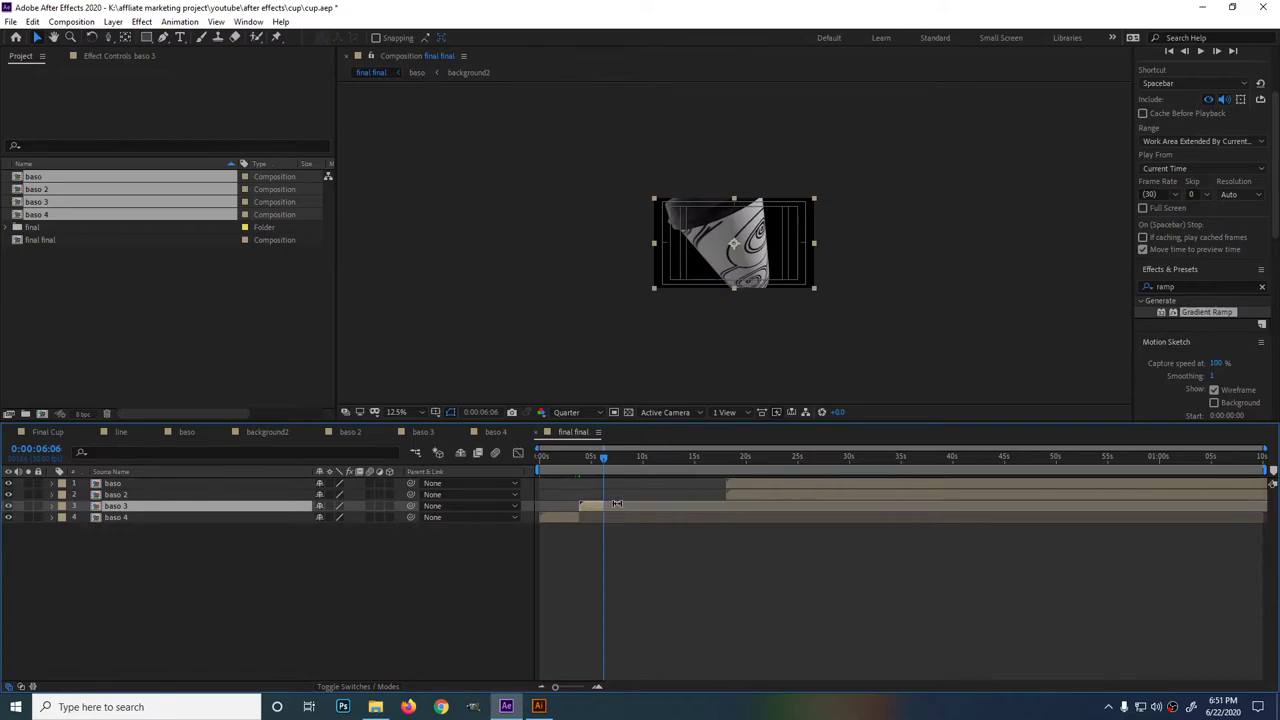
pyautogui.click(744, 493)
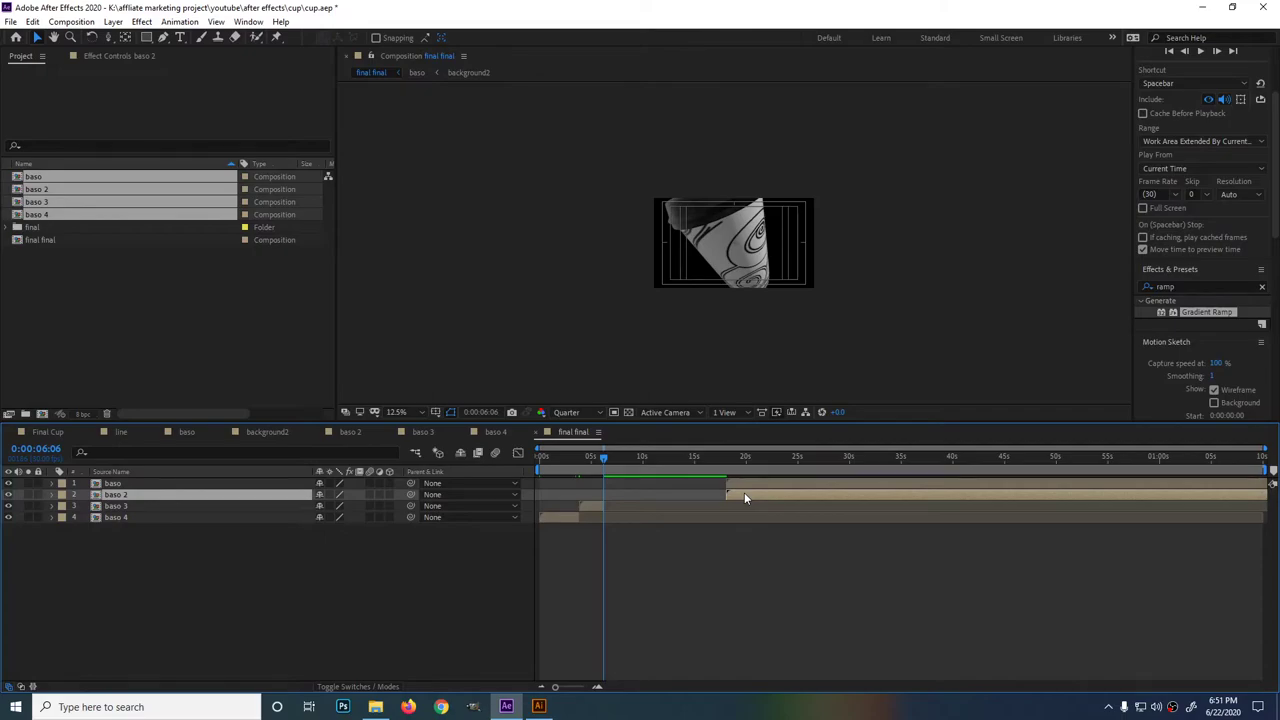
pyautogui.press('pagedown')
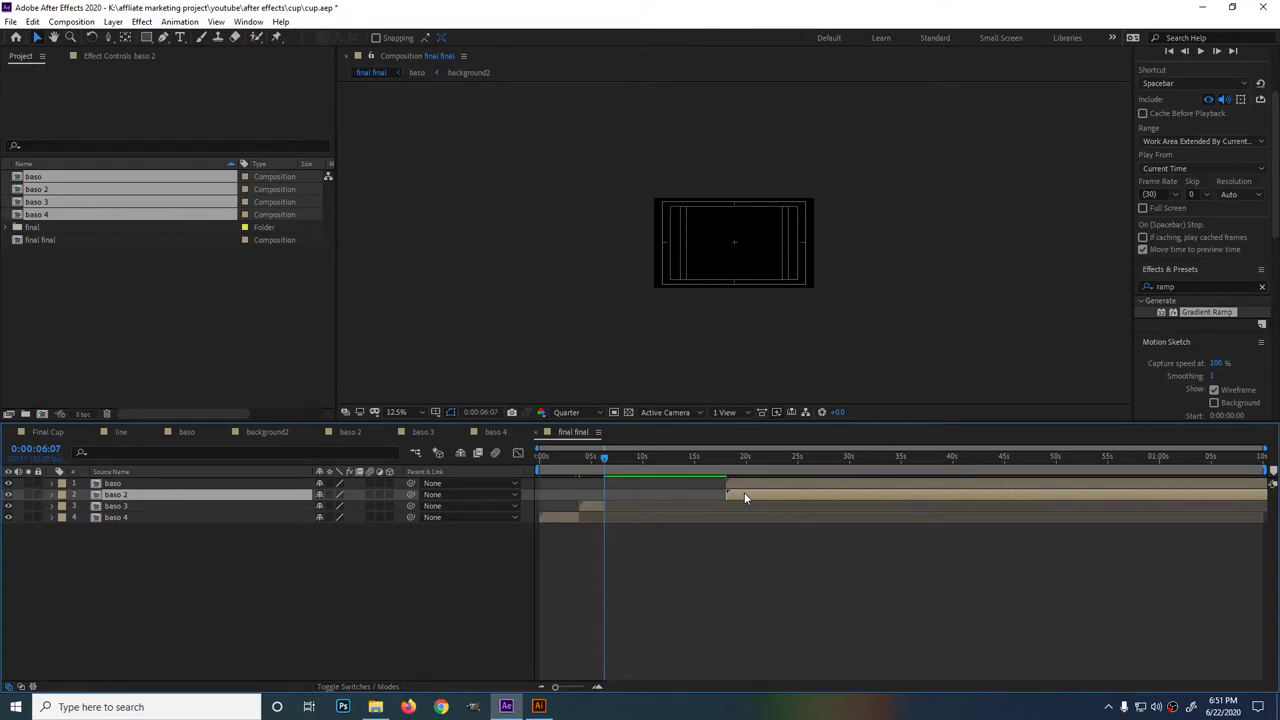
pyautogui.hotkey('alt', '[')
pyautogui.press('.')
pyautogui.moveTo(610, 460)
pyautogui.mouseDown()
pyautogui.moveTo(623, 464)
pyautogui.moveTo(601, 467)
pyautogui.moveTo(628, 476)
pyautogui.mouseUp()
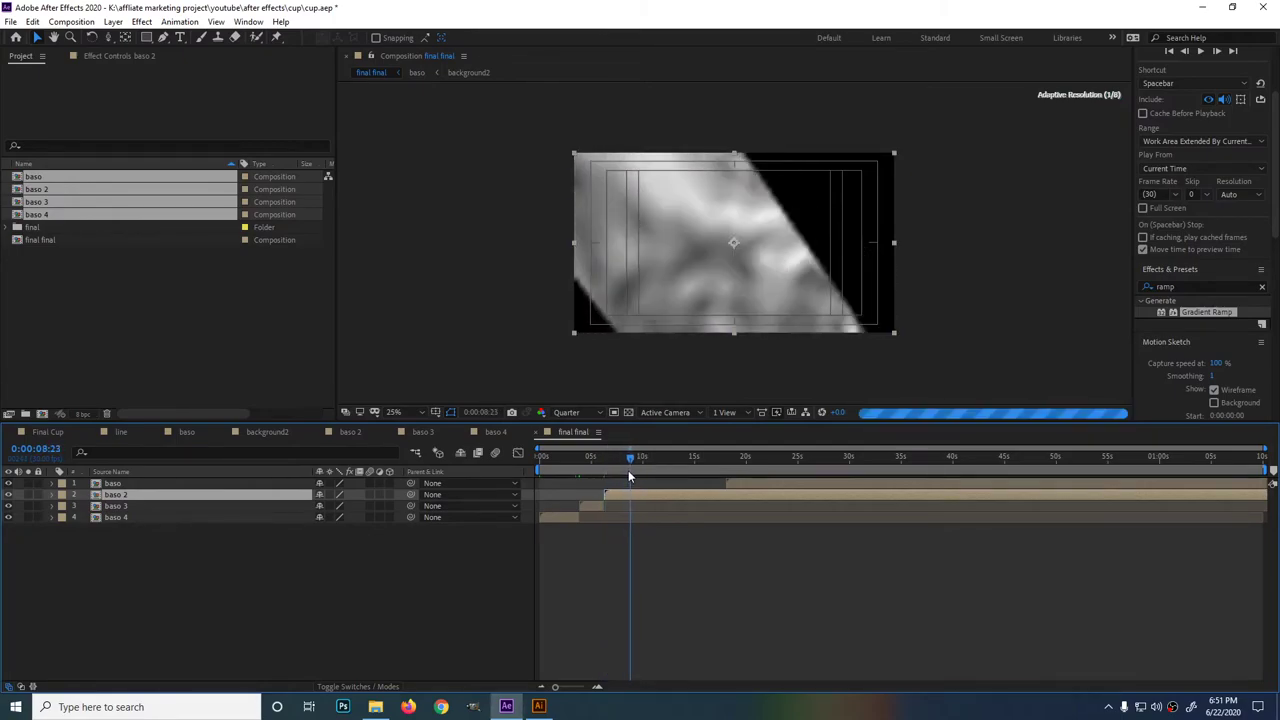
pyautogui.click(732, 484)
# Start the baso layer at the end of baso 2, nudging it earlier to remove the black frame.
pyautogui.press('[')
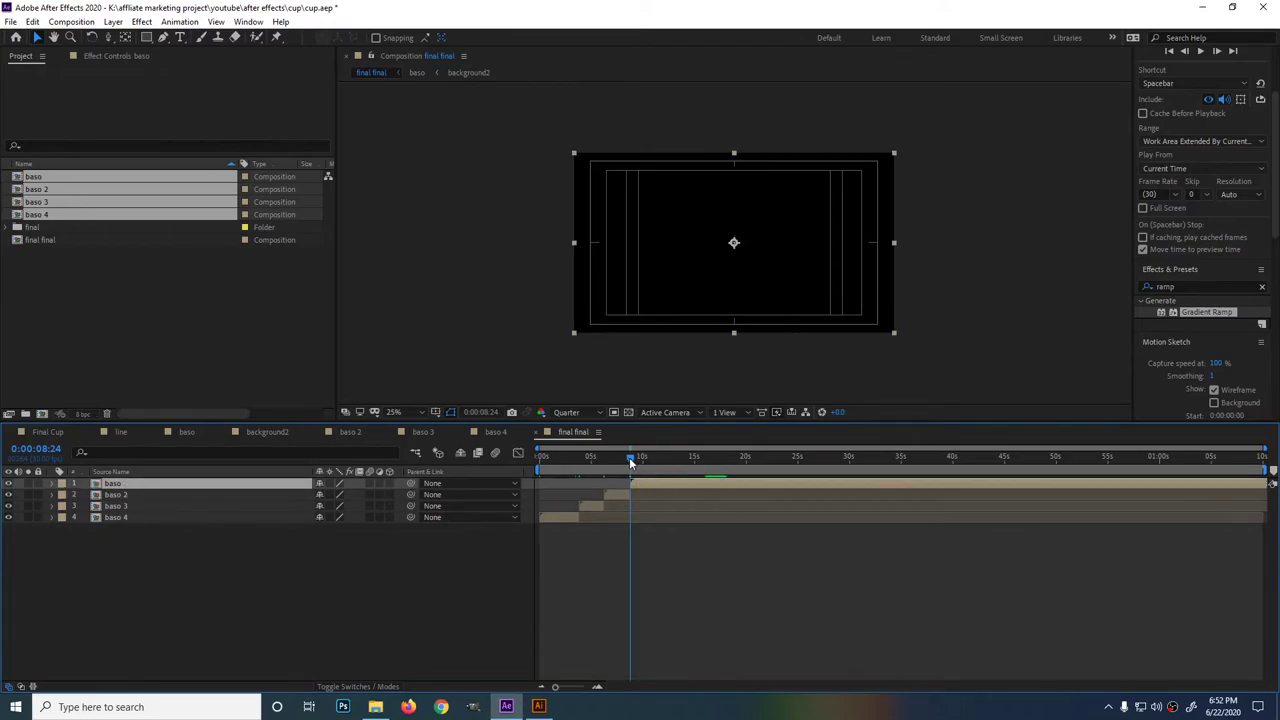
pyautogui.click(630, 462)
pyautogui.click(630, 457)
pyautogui.click(597, 688)
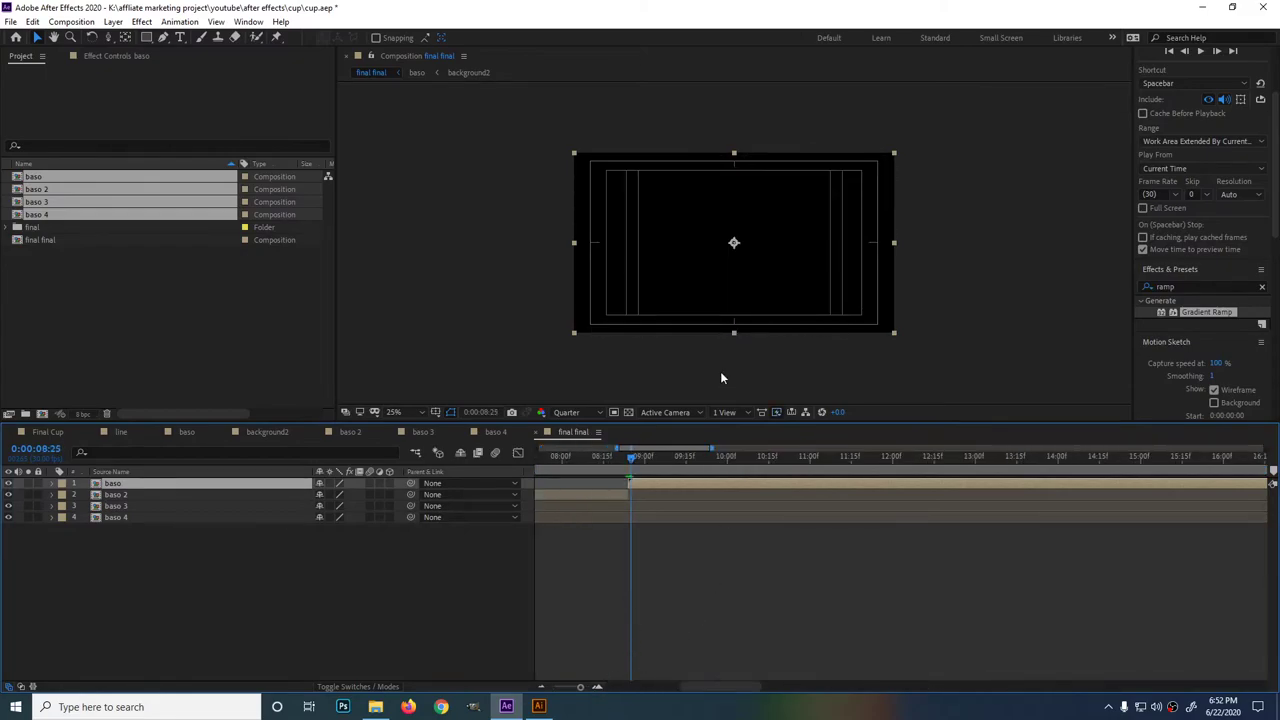
pyautogui.click(627, 455)
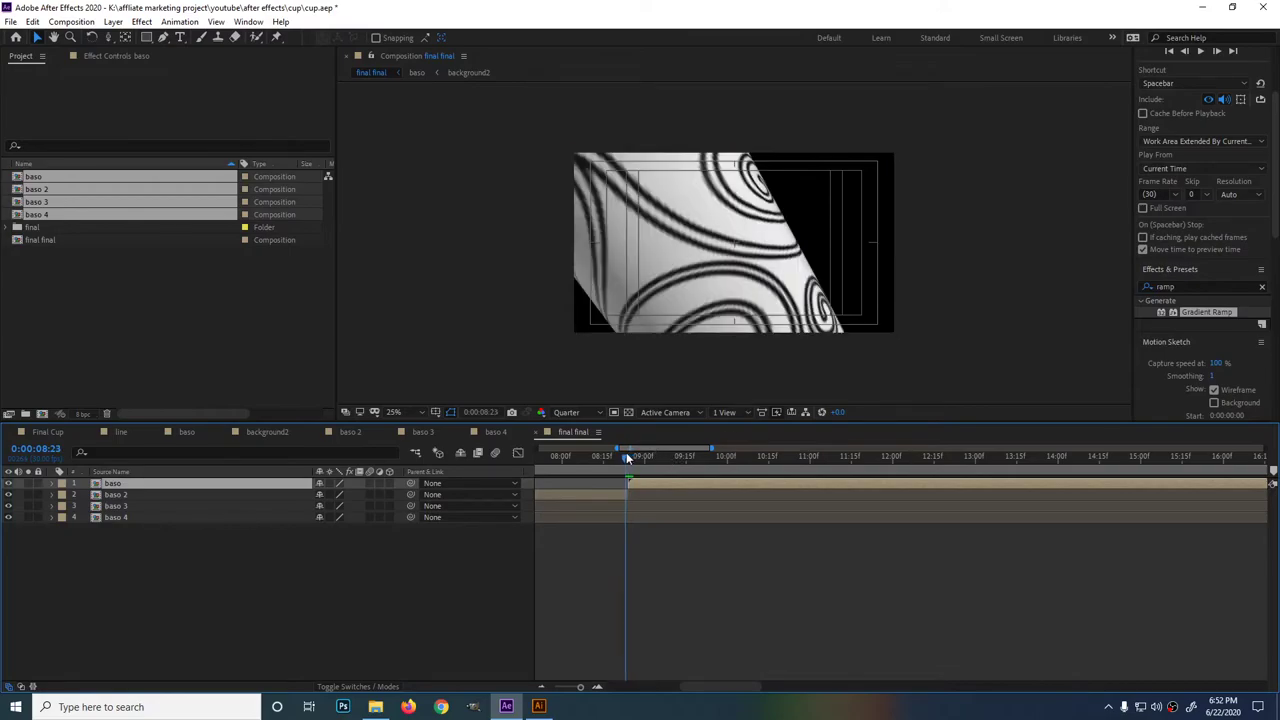
pyautogui.click(629, 456)
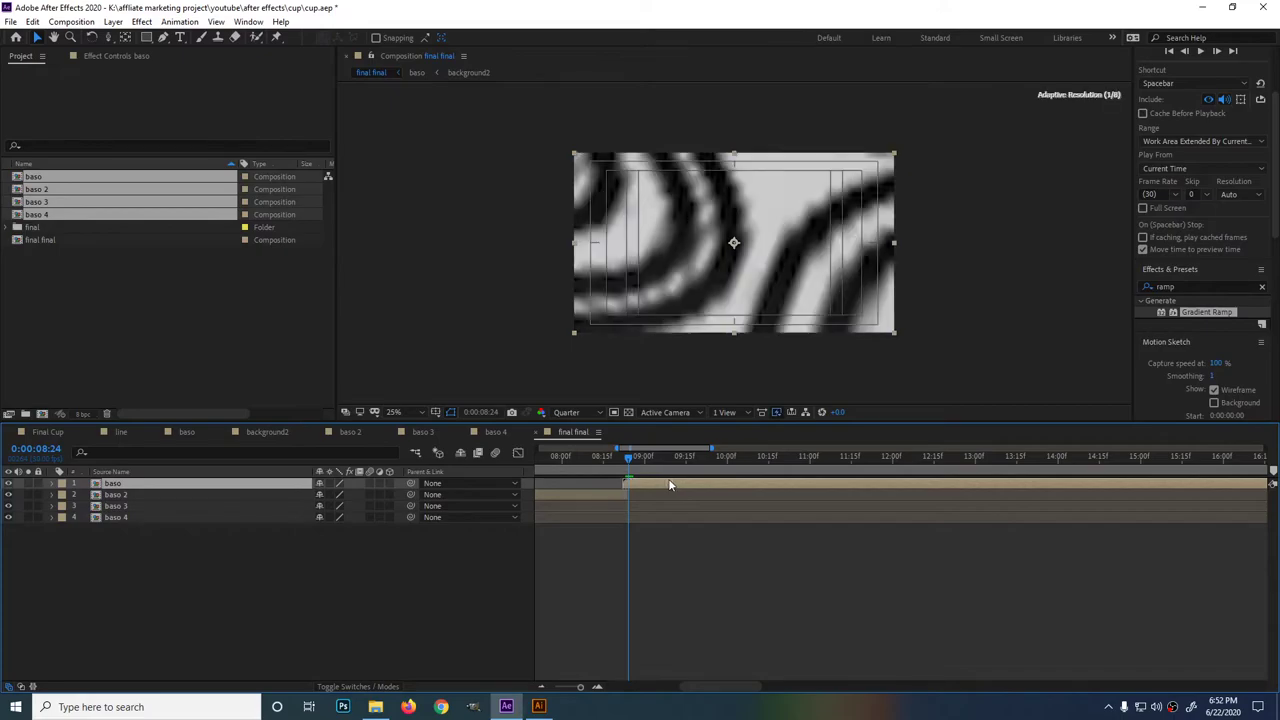
pyautogui.moveTo(671, 485); pyautogui.dragTo(669, 485)
# Preview playback across the baso 2 to baso cut and zoom the timeline back out.
pyautogui.press(',')
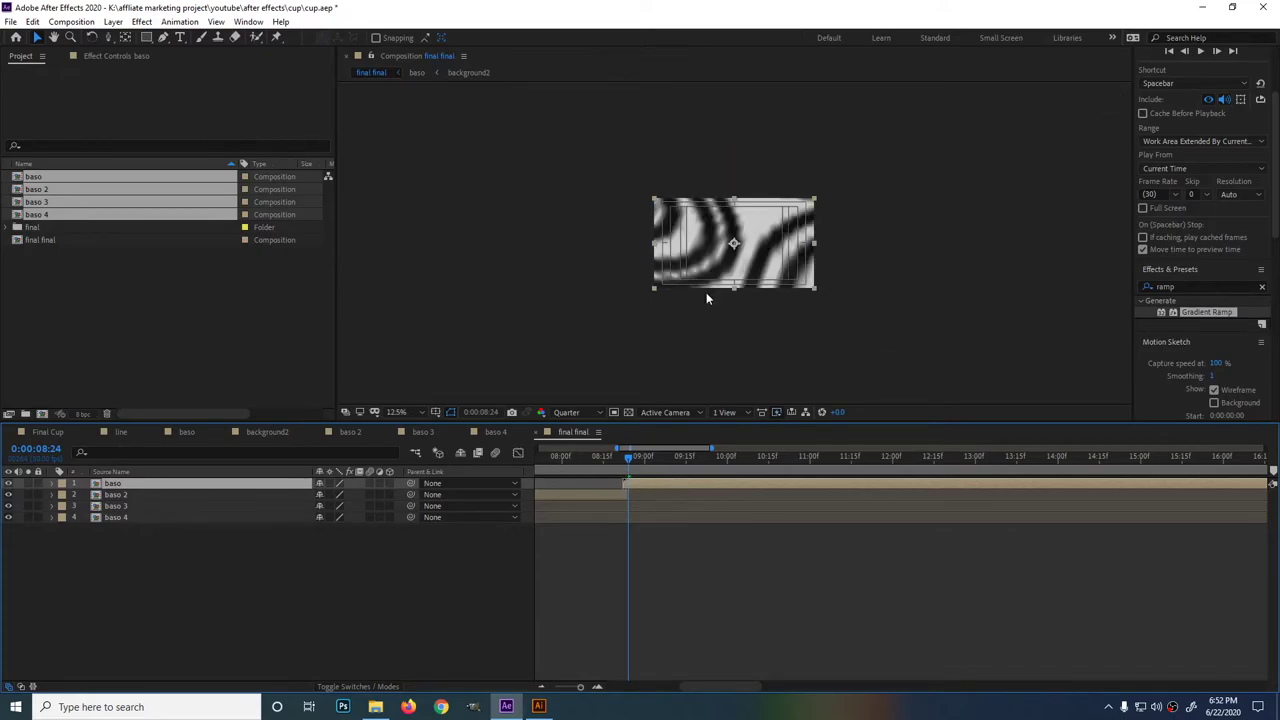
pyautogui.click(600, 455)
pyautogui.press('space')
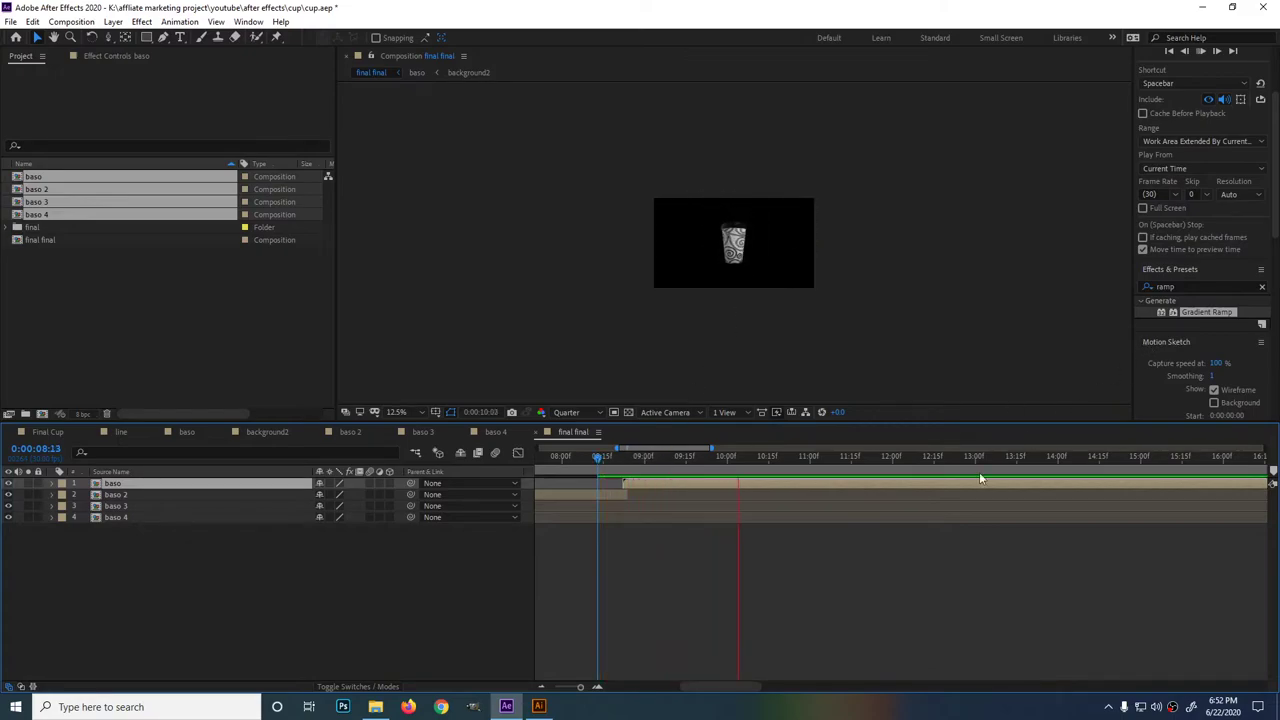
pyautogui.press('space')
pyautogui.moveTo(578, 688); pyautogui.dragTo(550, 686)
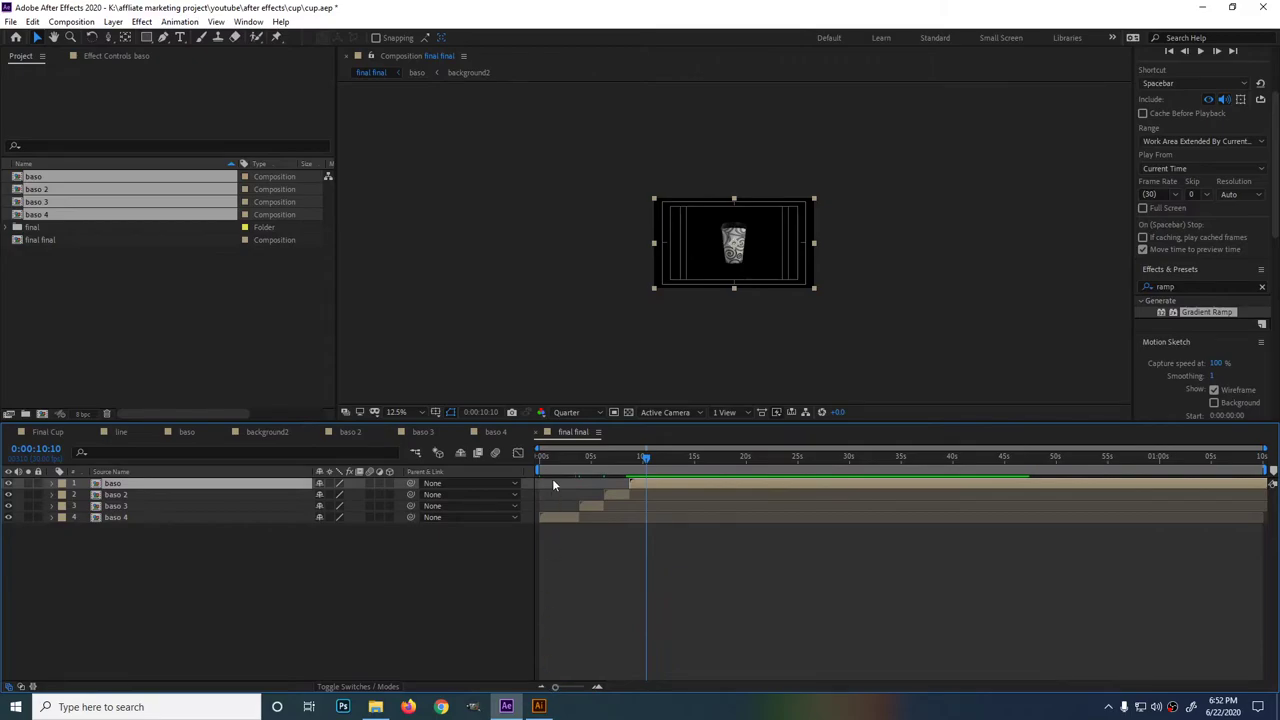
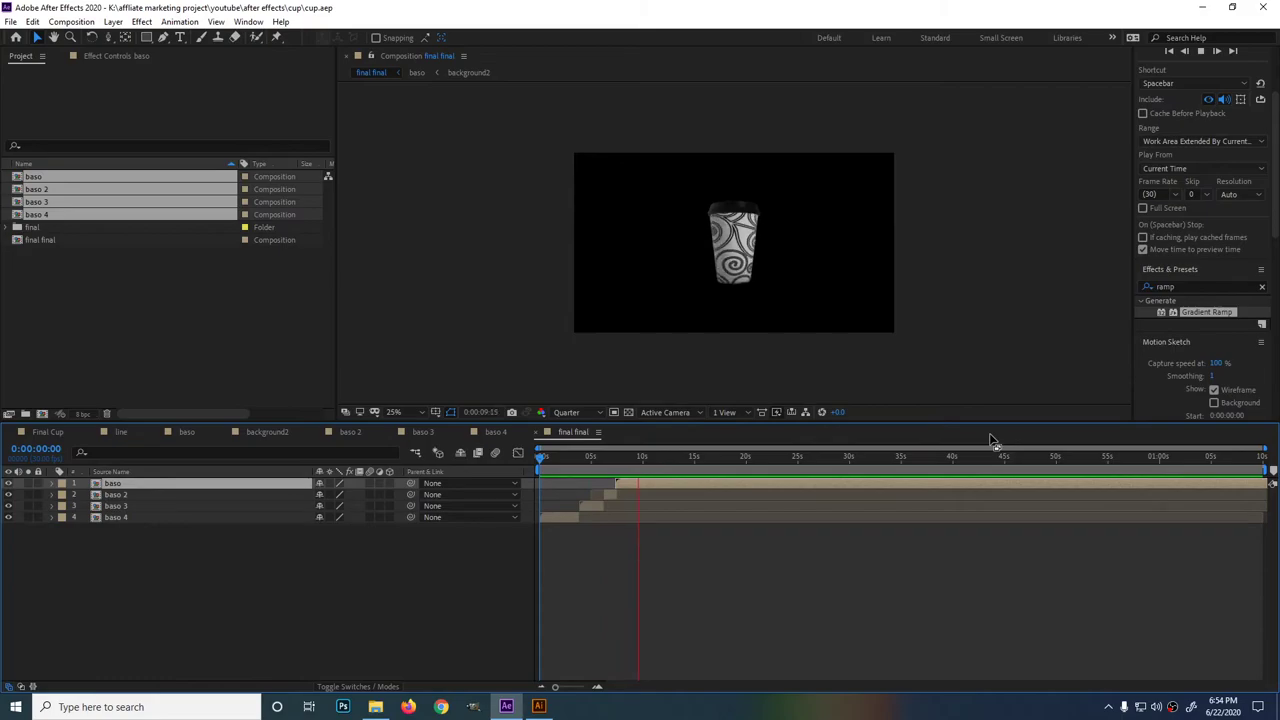
# Copy the bg layer from baso 3 into final final and move it to the bottom of the stack.
pyautogui.press('space')
pyautogui.click(421, 431)
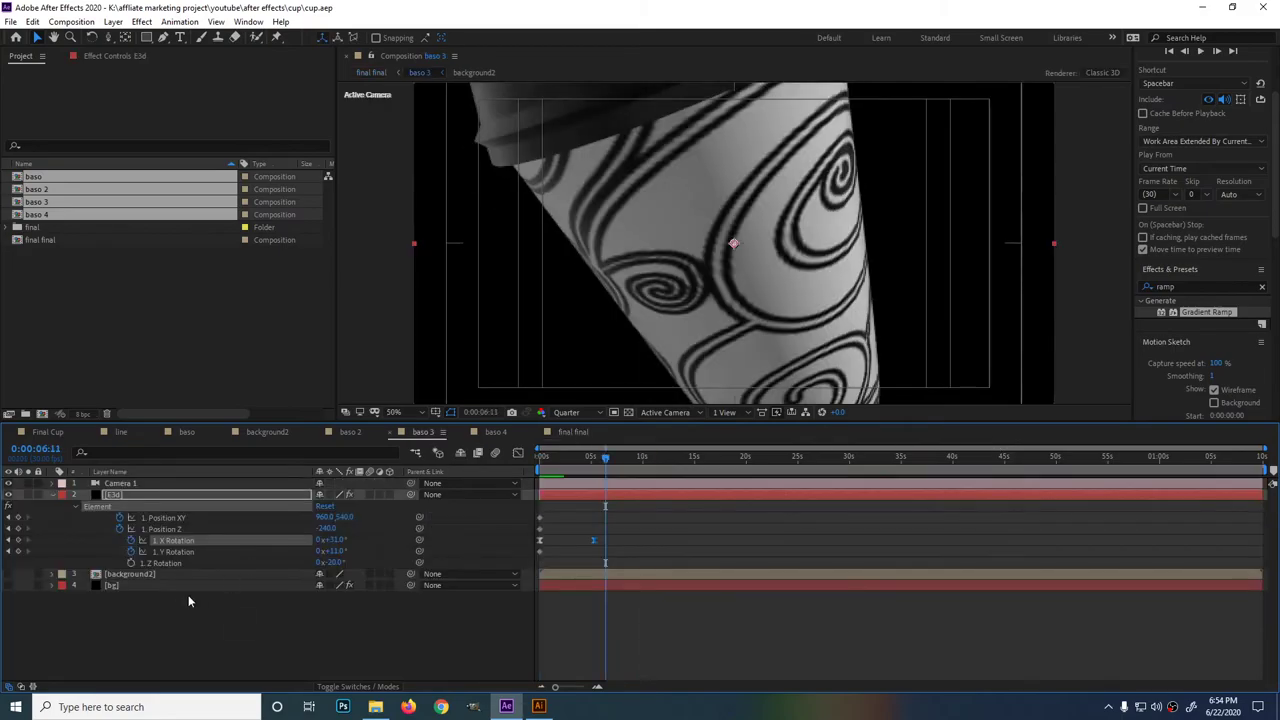
pyautogui.click(157, 586)
pyautogui.click(566, 433)
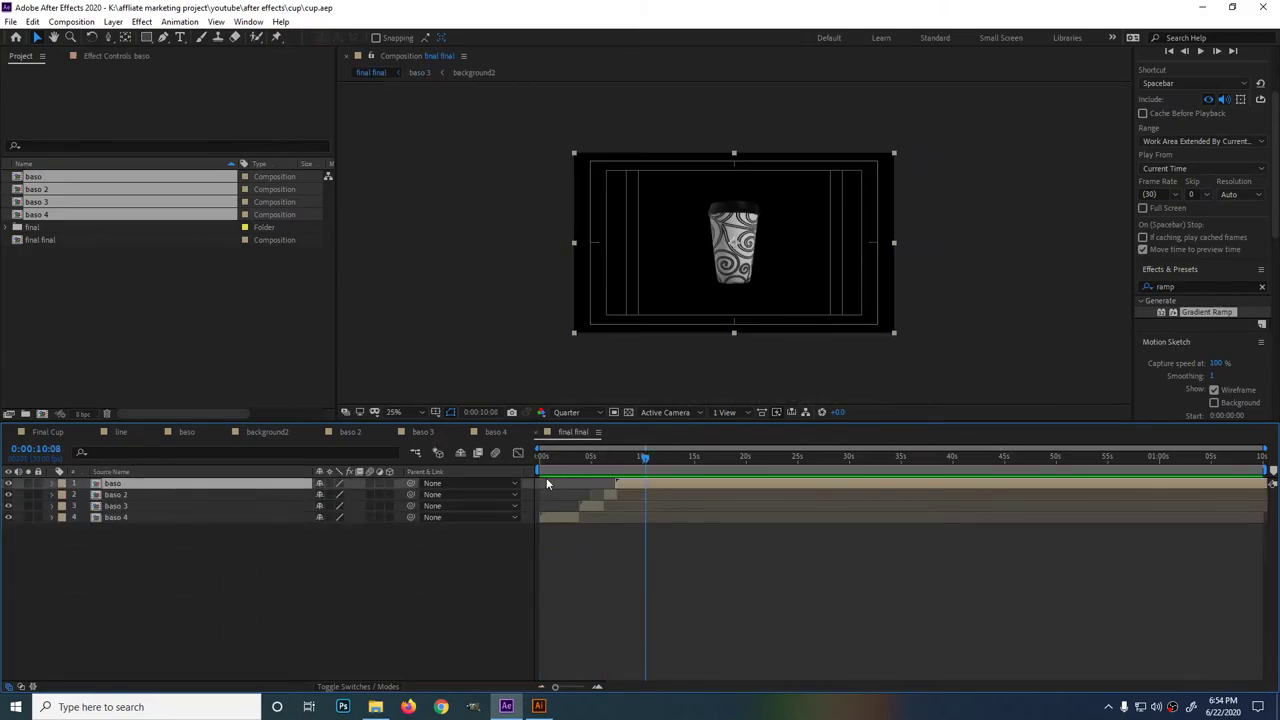
pyautogui.moveTo(560, 465); pyautogui.dragTo(508, 446)
pyautogui.hotkey('ctrl', 'v')
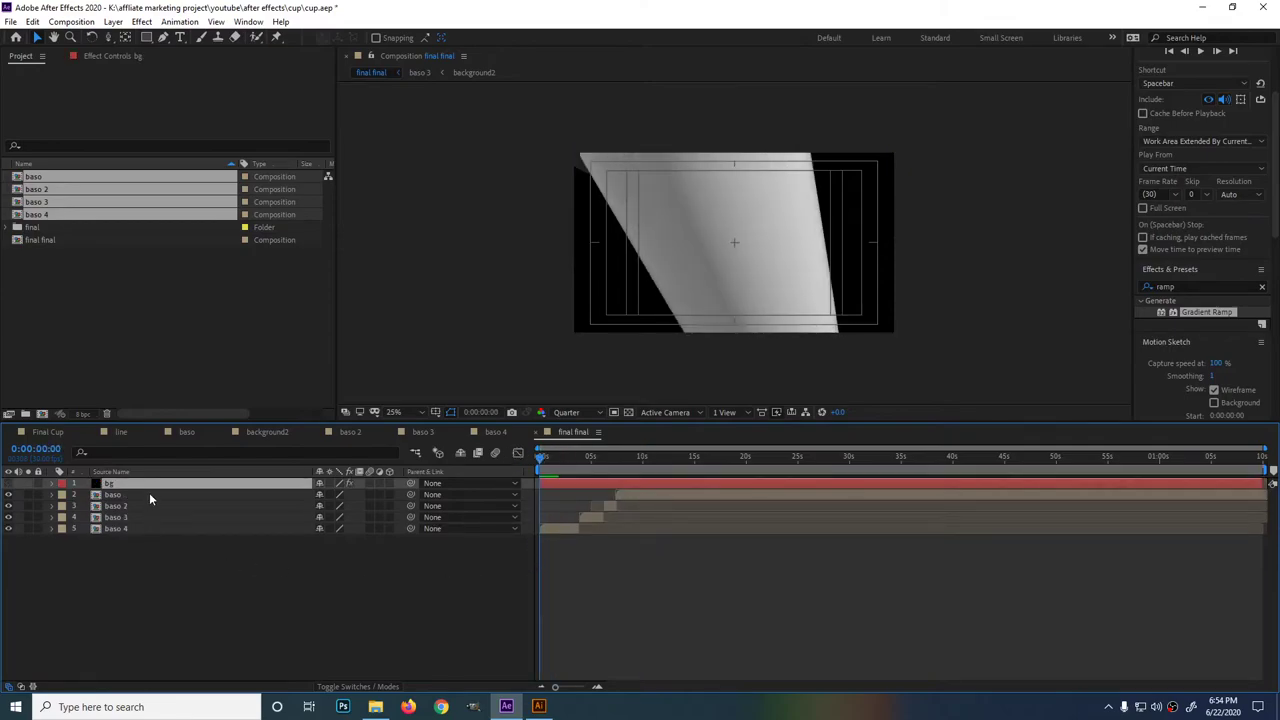
pyautogui.moveTo(154, 484); pyautogui.dragTo(146, 584)
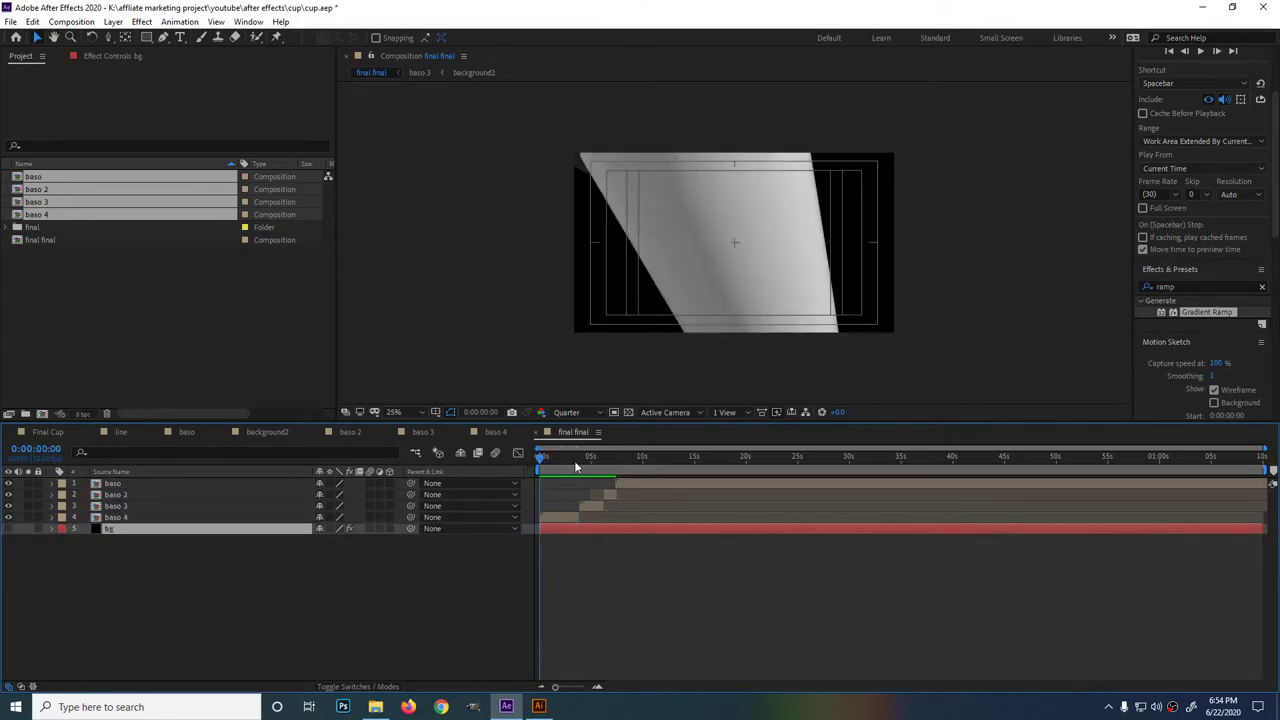
# Make the bg gradient layer visible and preview the cup over the pink-to-blue background.
pyautogui.press('space')
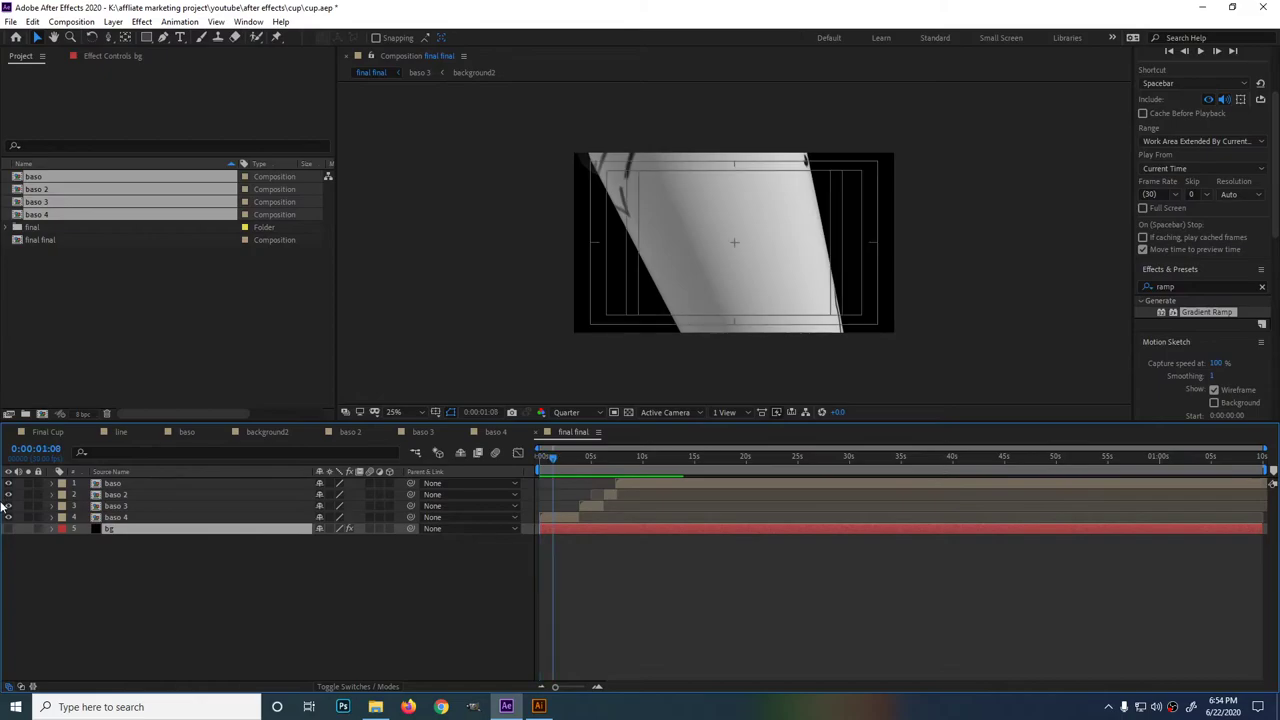
pyautogui.click(8, 529)
pyautogui.press('space')
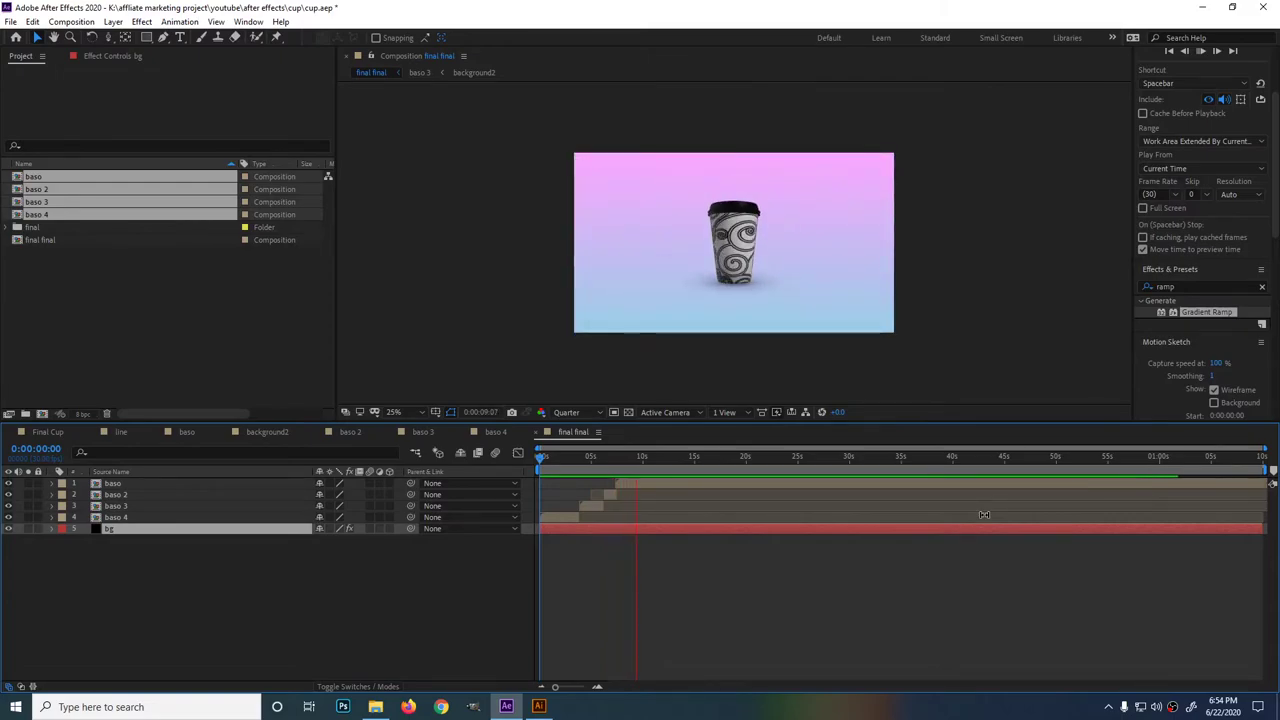
pyautogui.click(663, 472)
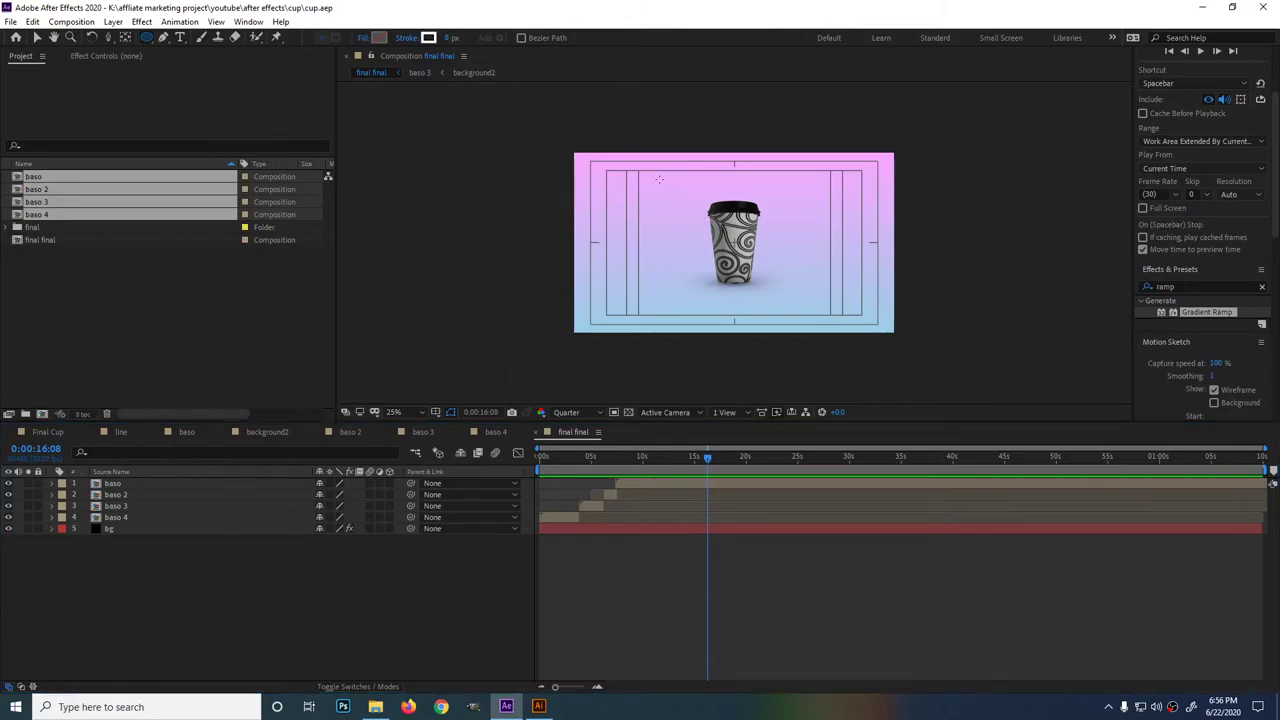
# Draw an ellipse enlarged to surround the cup and check its white outline.
pyautogui.moveTo(659, 179); pyautogui.dragTo(720, 239)
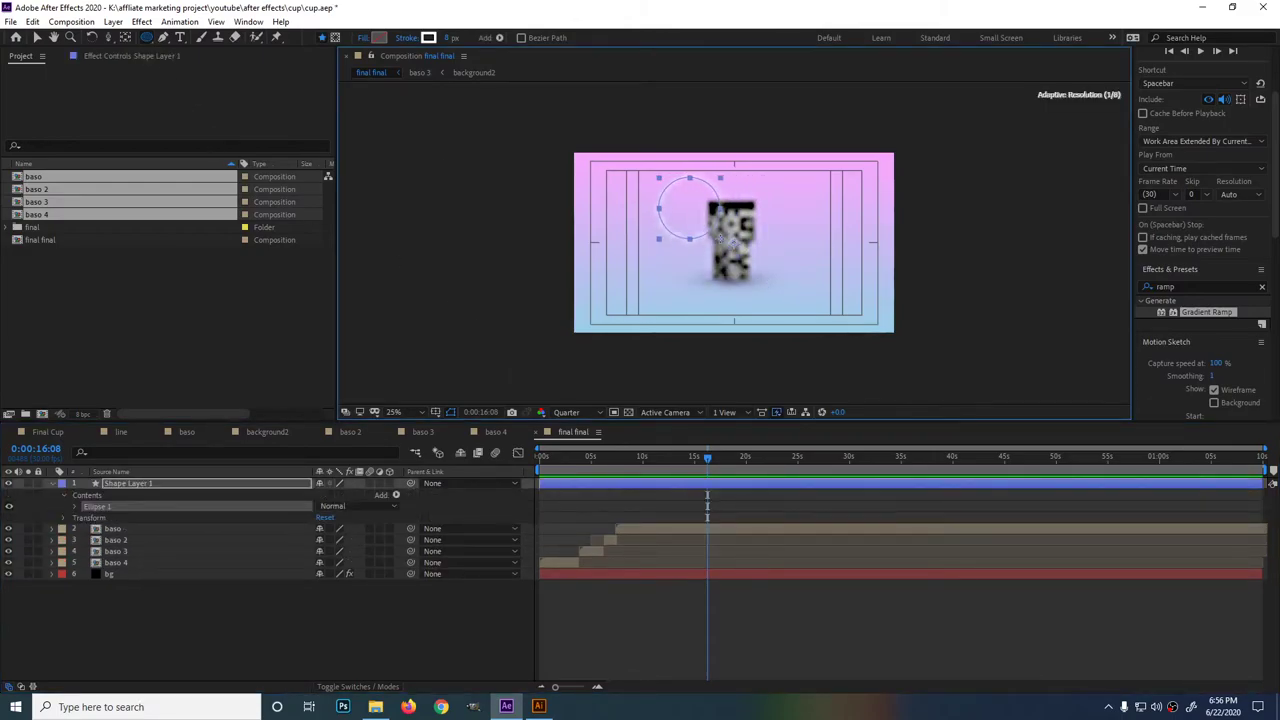
pyautogui.moveTo(720, 239)
pyautogui.mouseDown()
pyautogui.moveTo(795, 302)
pyautogui.moveTo(740, 258)
pyautogui.moveTo(773, 281)
pyautogui.moveTo(781, 263)
pyautogui.mouseUp()
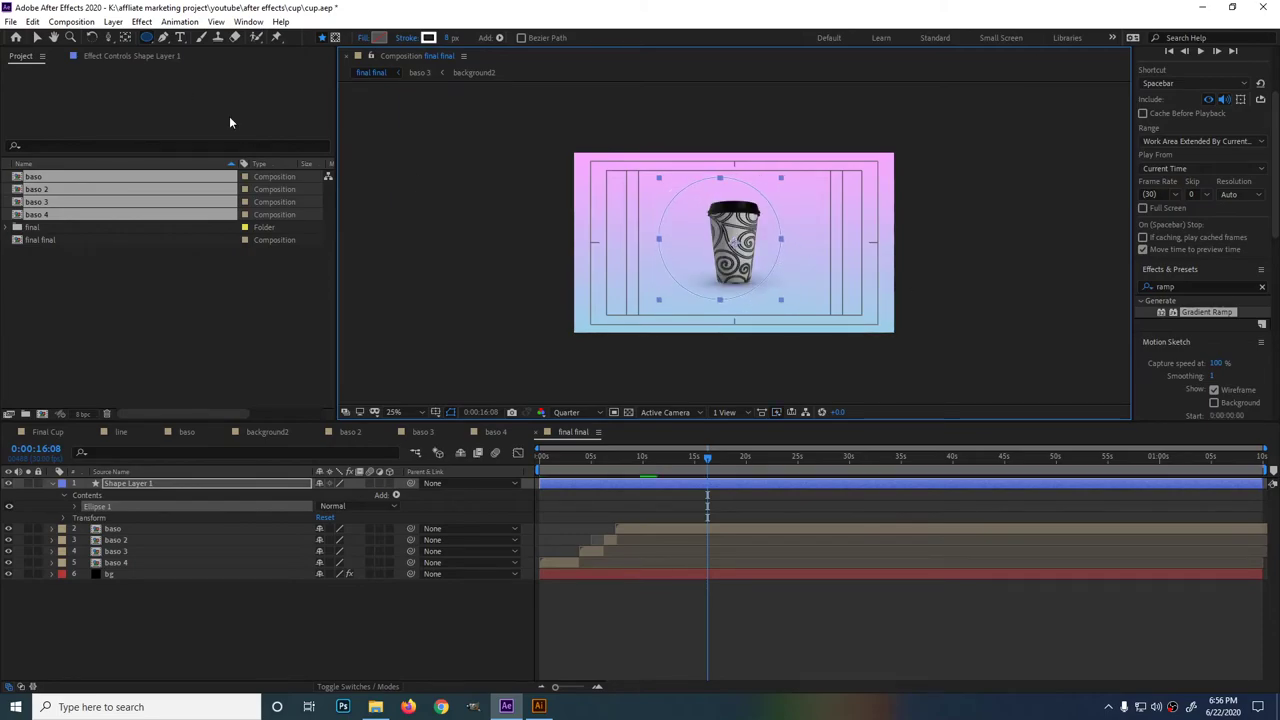
pyautogui.click(734, 619)
pyautogui.press('.')
pyautogui.press('.')
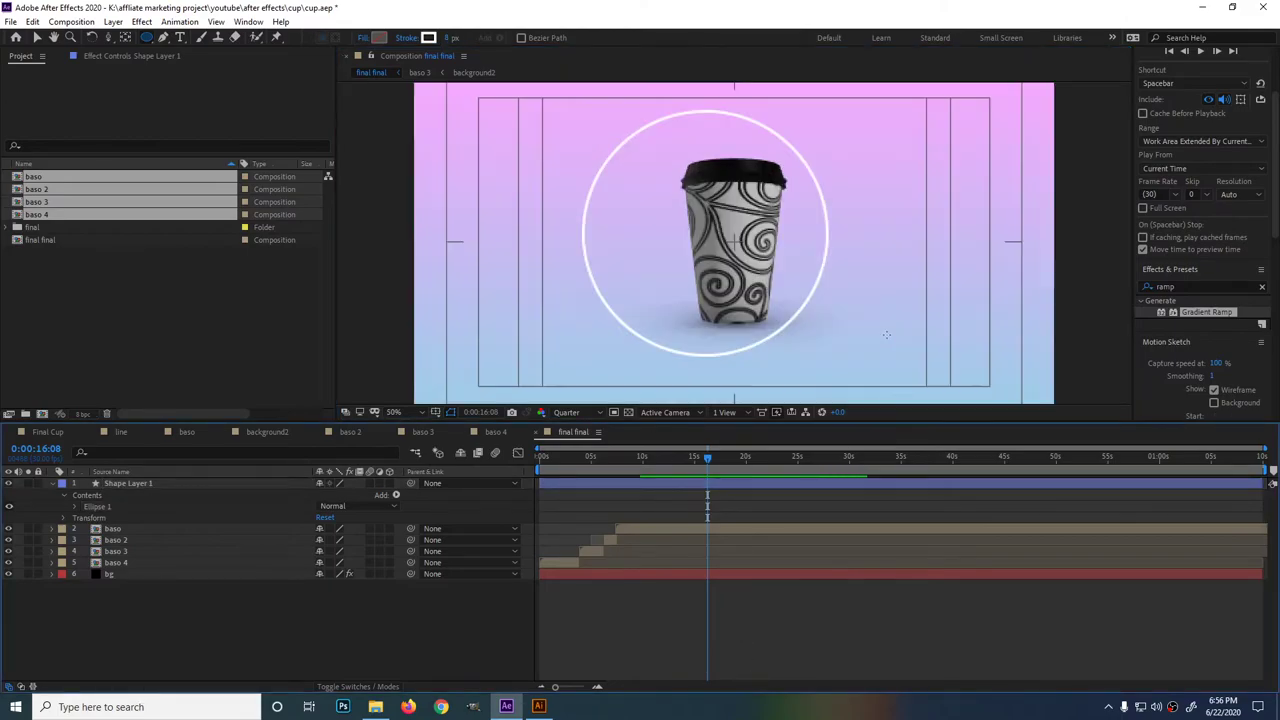
pyautogui.press(',')
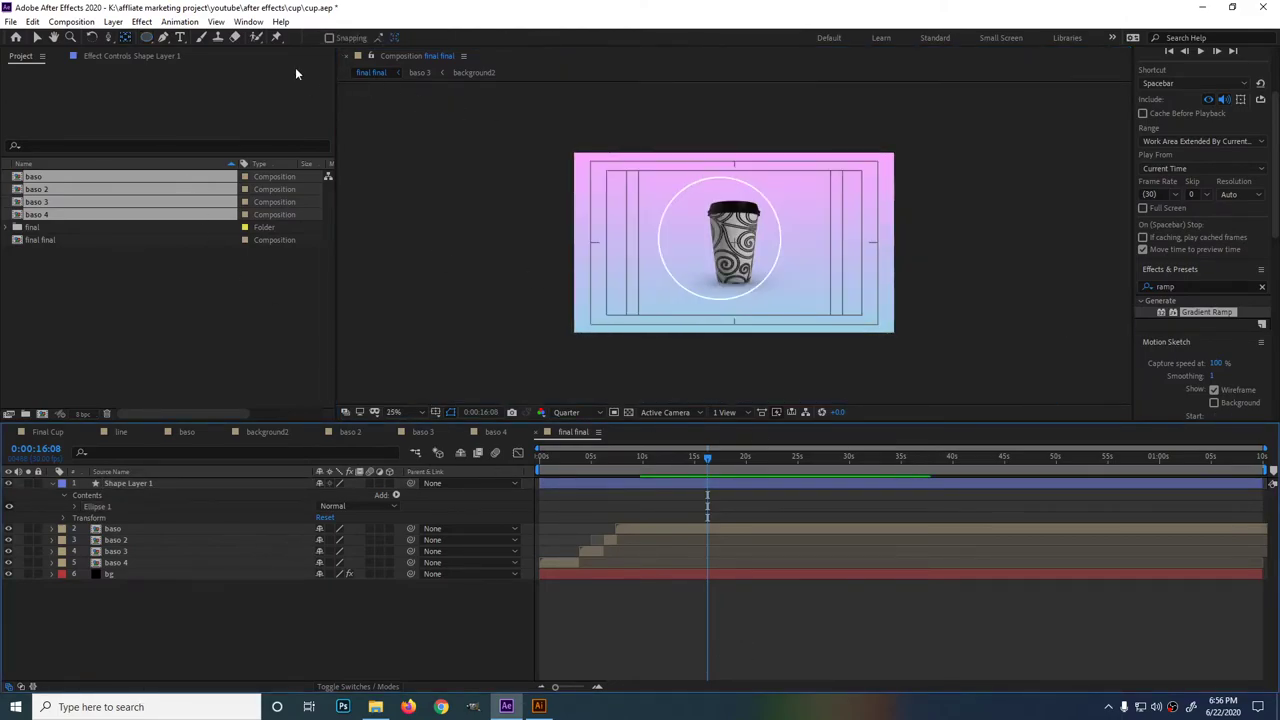
# Select the circle's shape layer and return to the Selection tool (V).
pyautogui.click(123, 38)
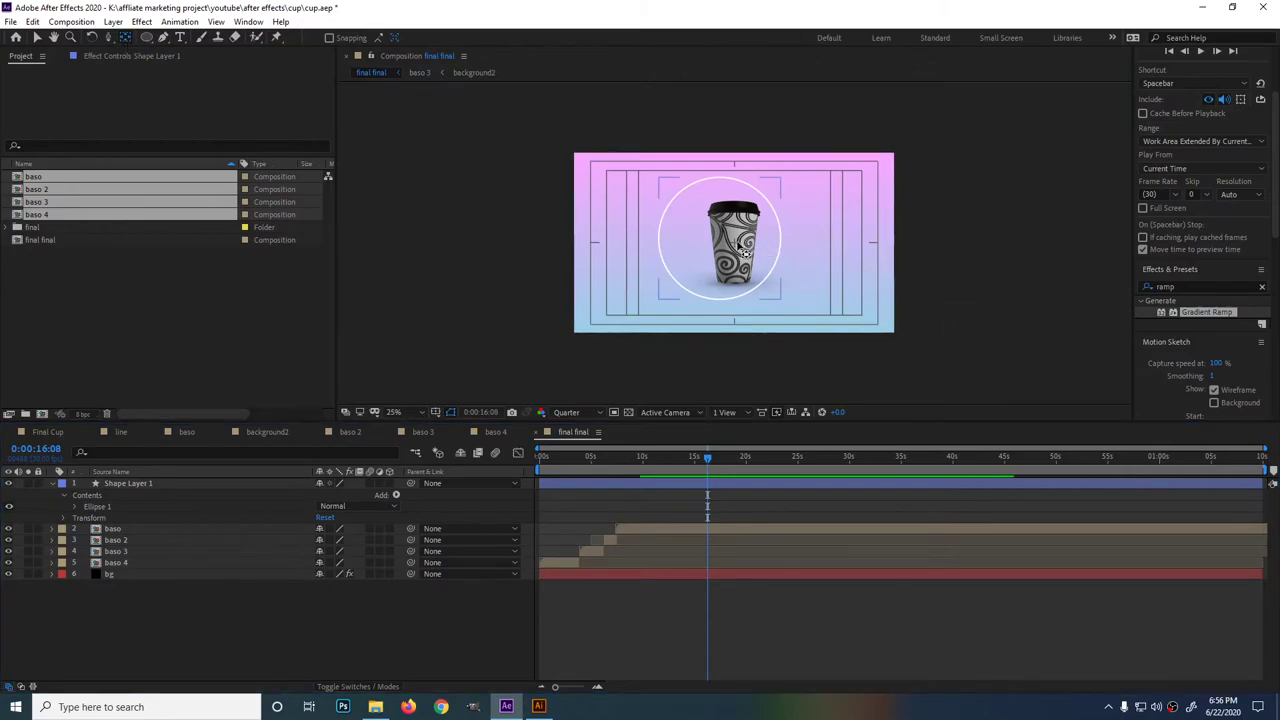
pyautogui.click(648, 480)
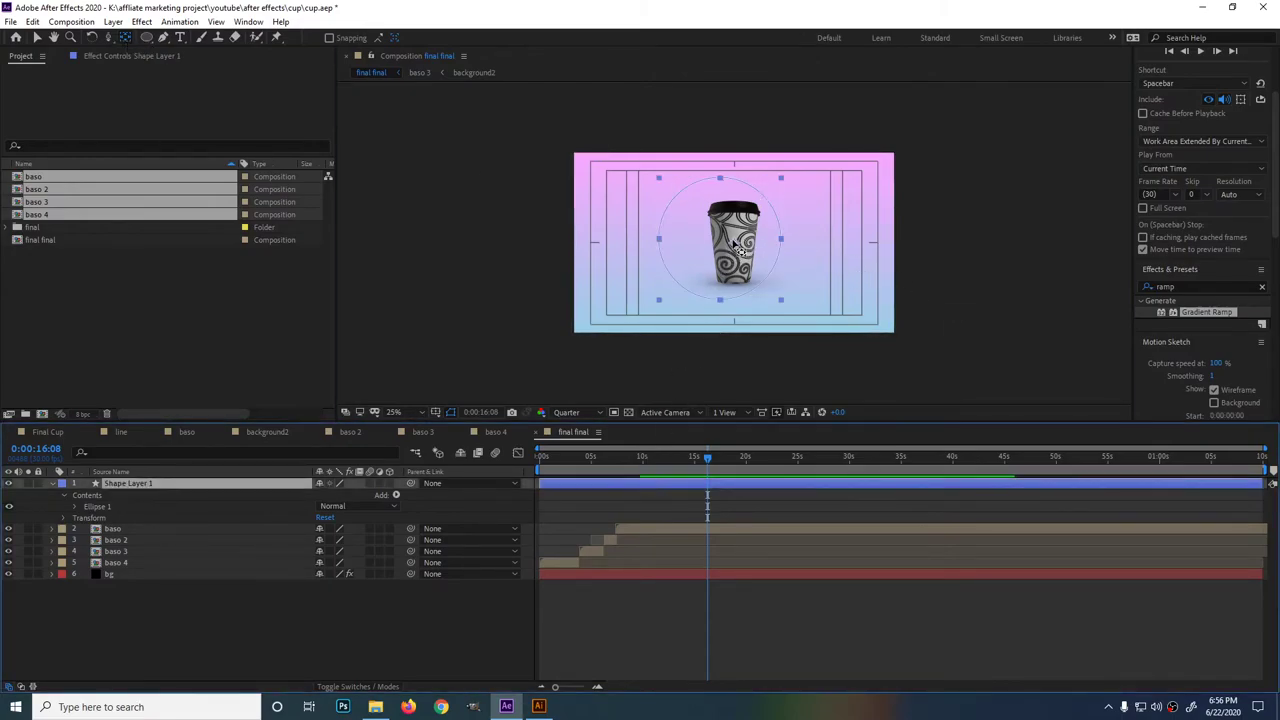
pyautogui.press('v')
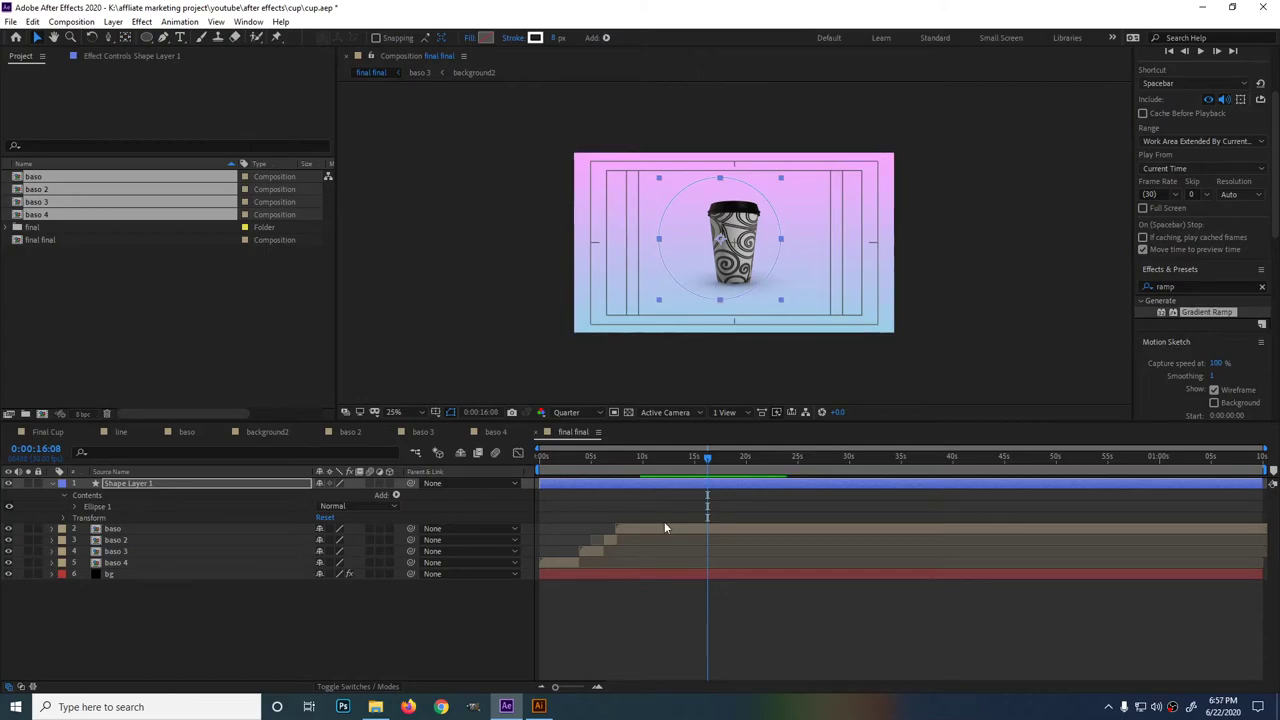
pyautogui.click(660, 484)
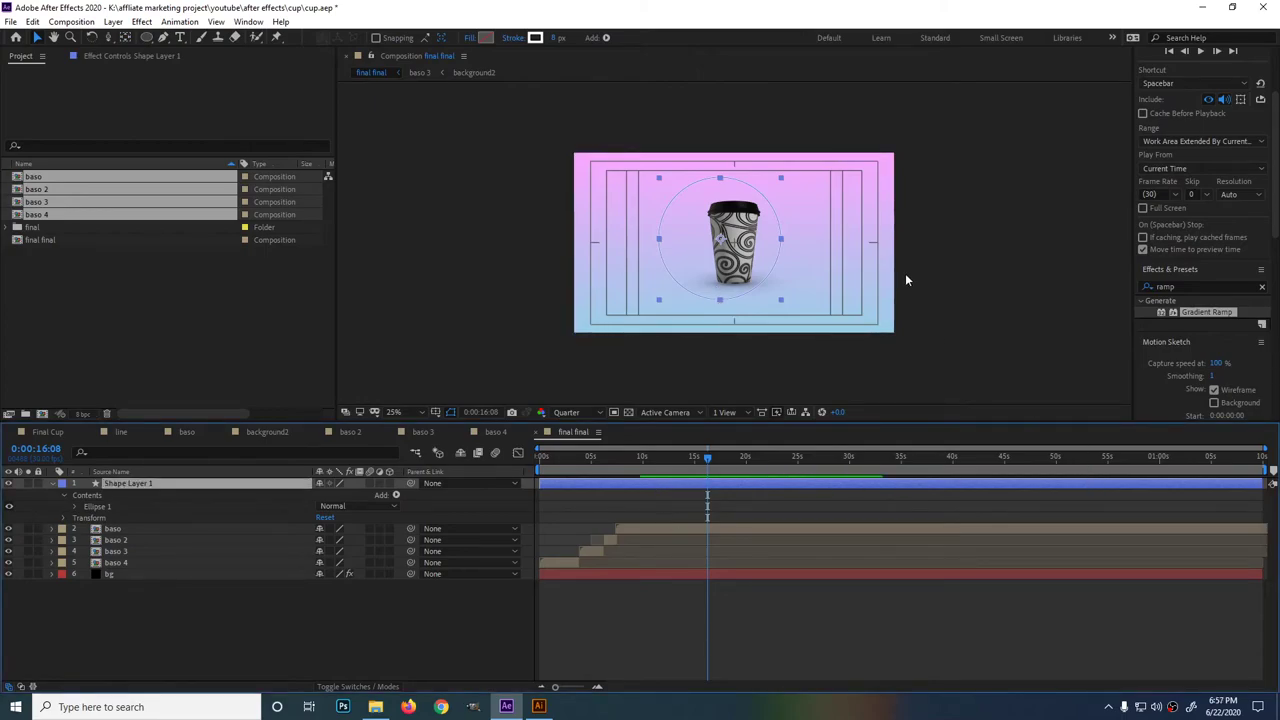
# Align the circle vertically to the composition and trim Shape Layer 1 to start at the playhead (Alt+[).
pyautogui.click(248, 21)
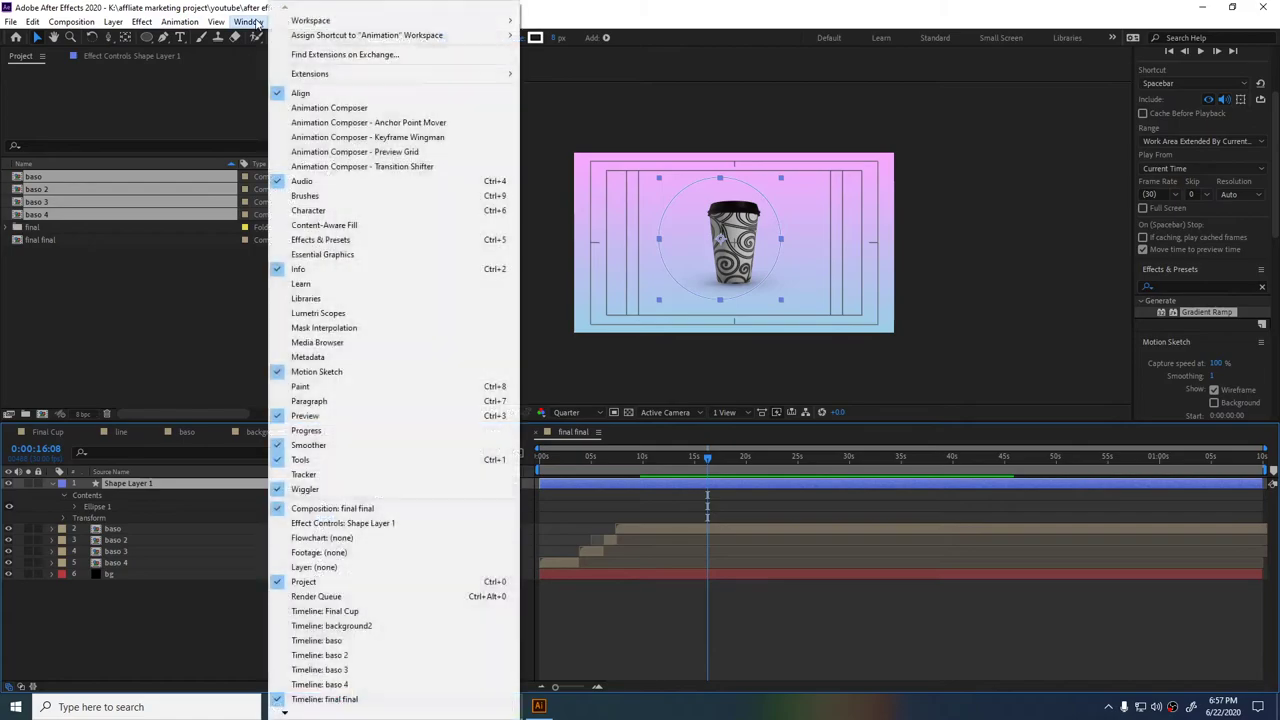
pyautogui.click(300, 92)
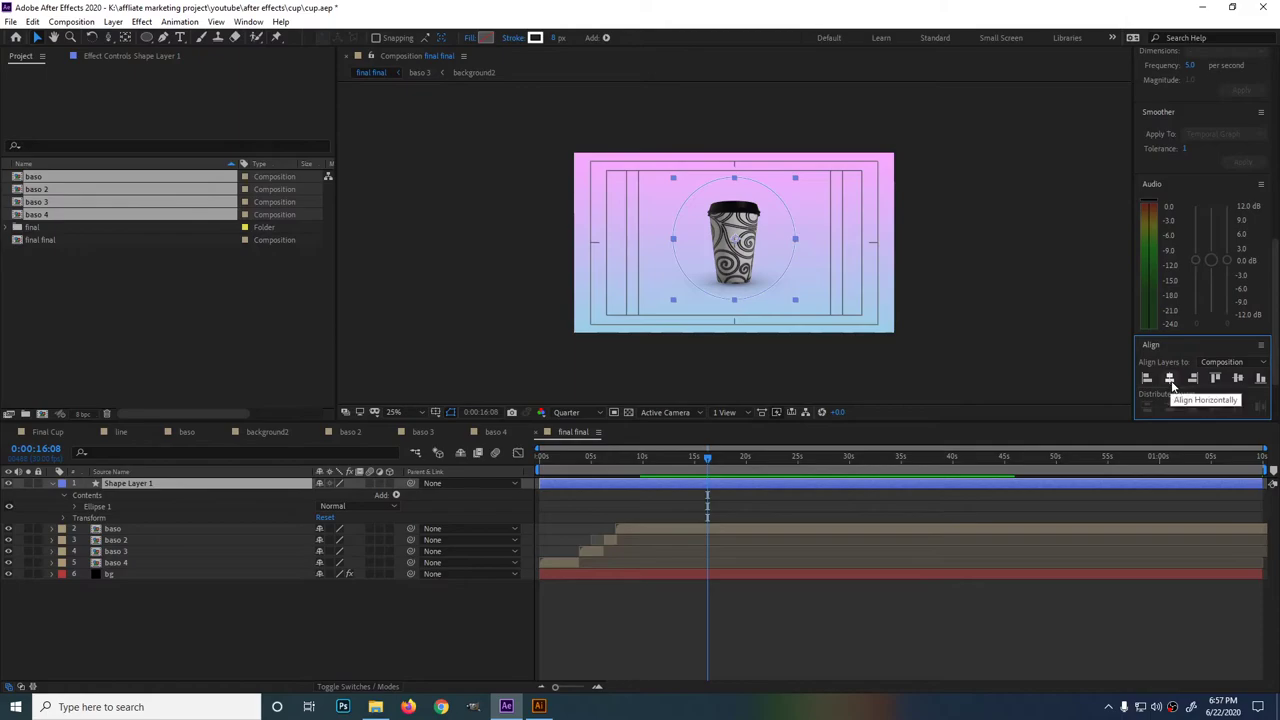
pyautogui.click(1238, 378)
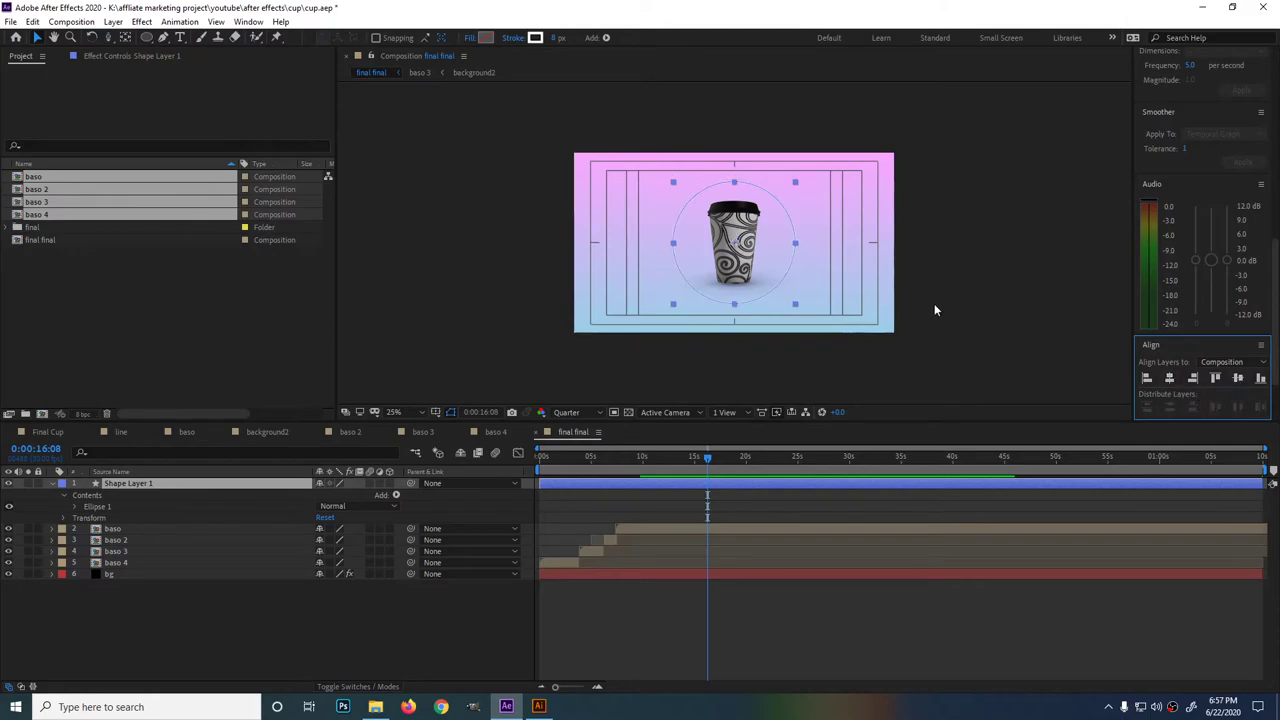
pyautogui.press('.')
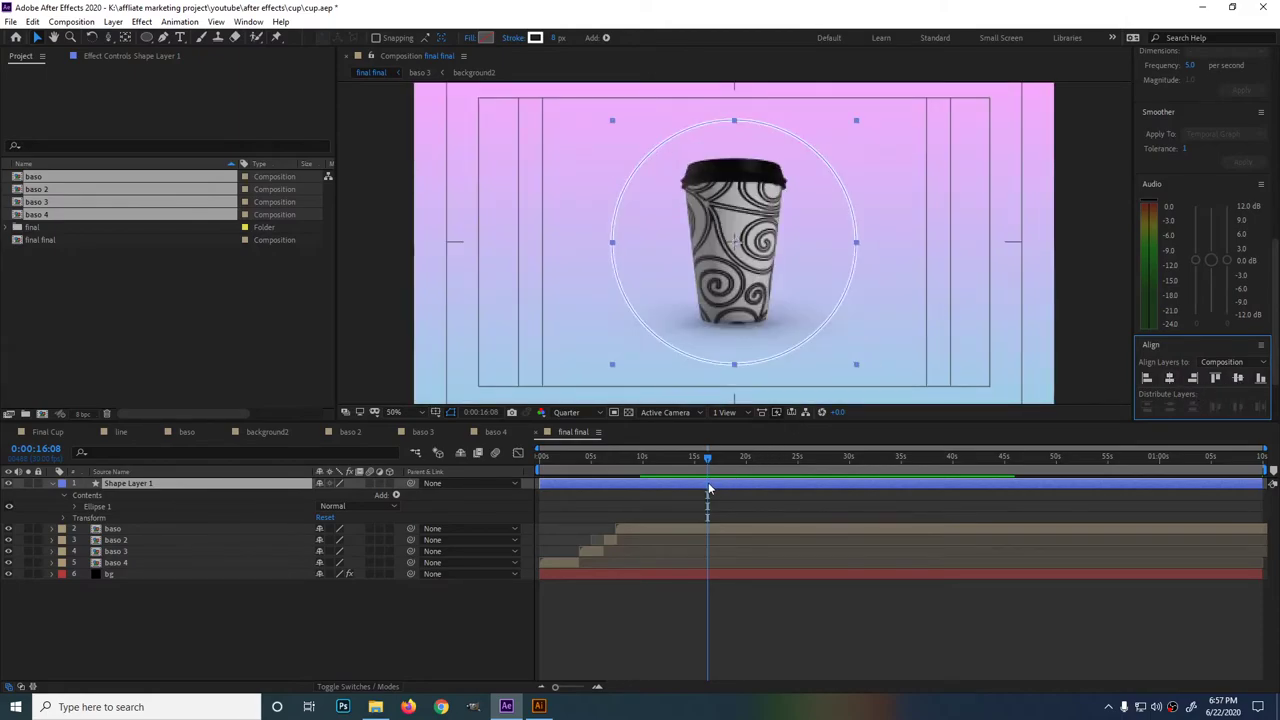
pyautogui.hotkey('alt', '[')
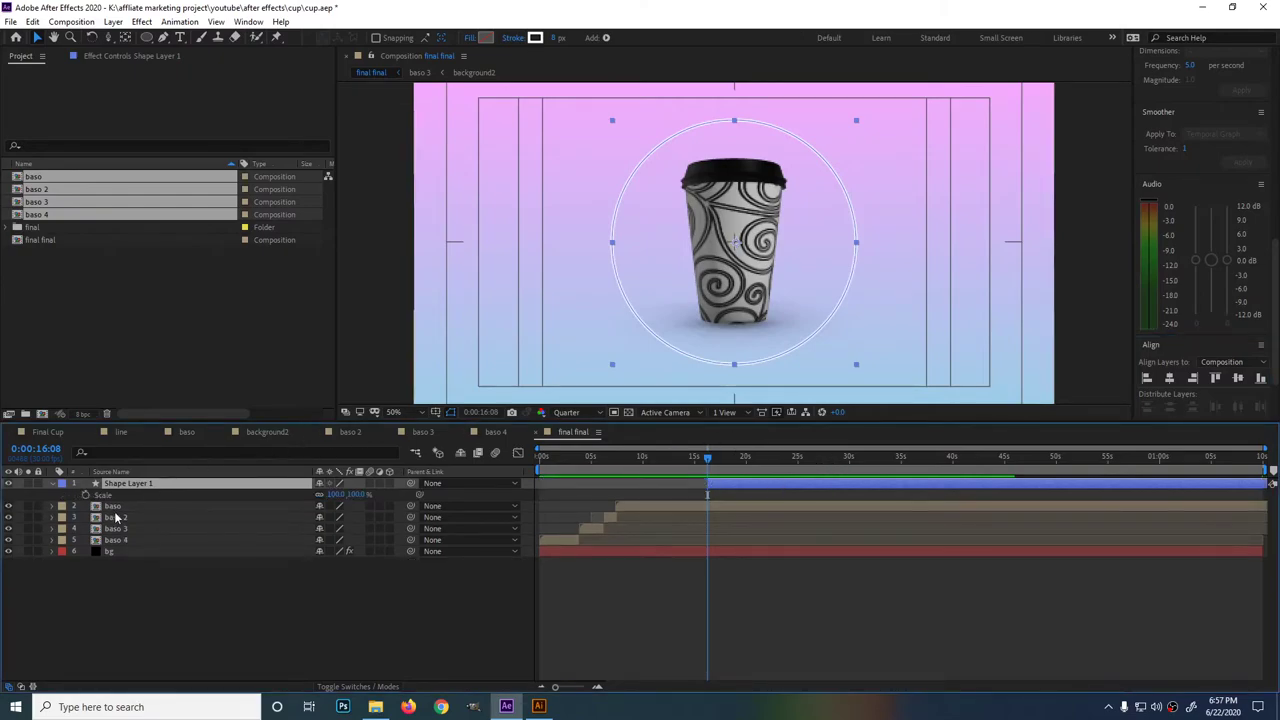
# Animate the circle's Scale from 10% at about 16 s to frame-filling size at about 18 s.
pyautogui.press('s')
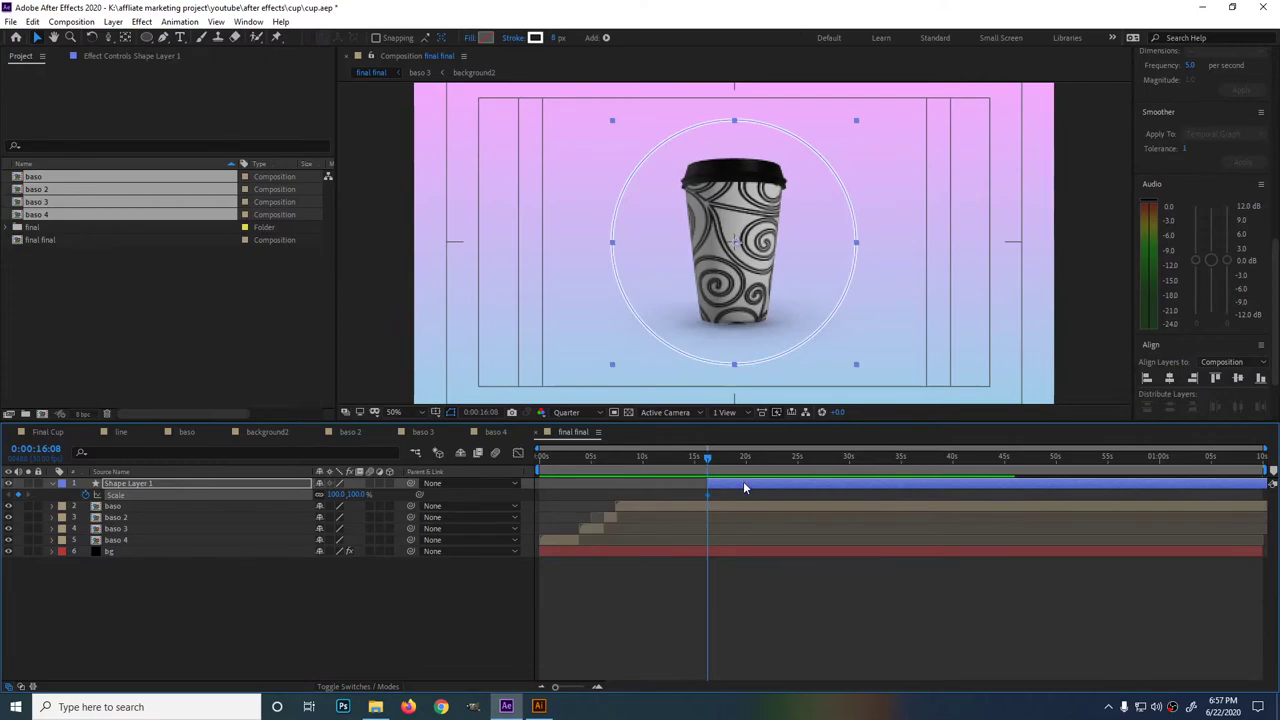
pyautogui.click(735, 457)
pyautogui.click(18, 494)
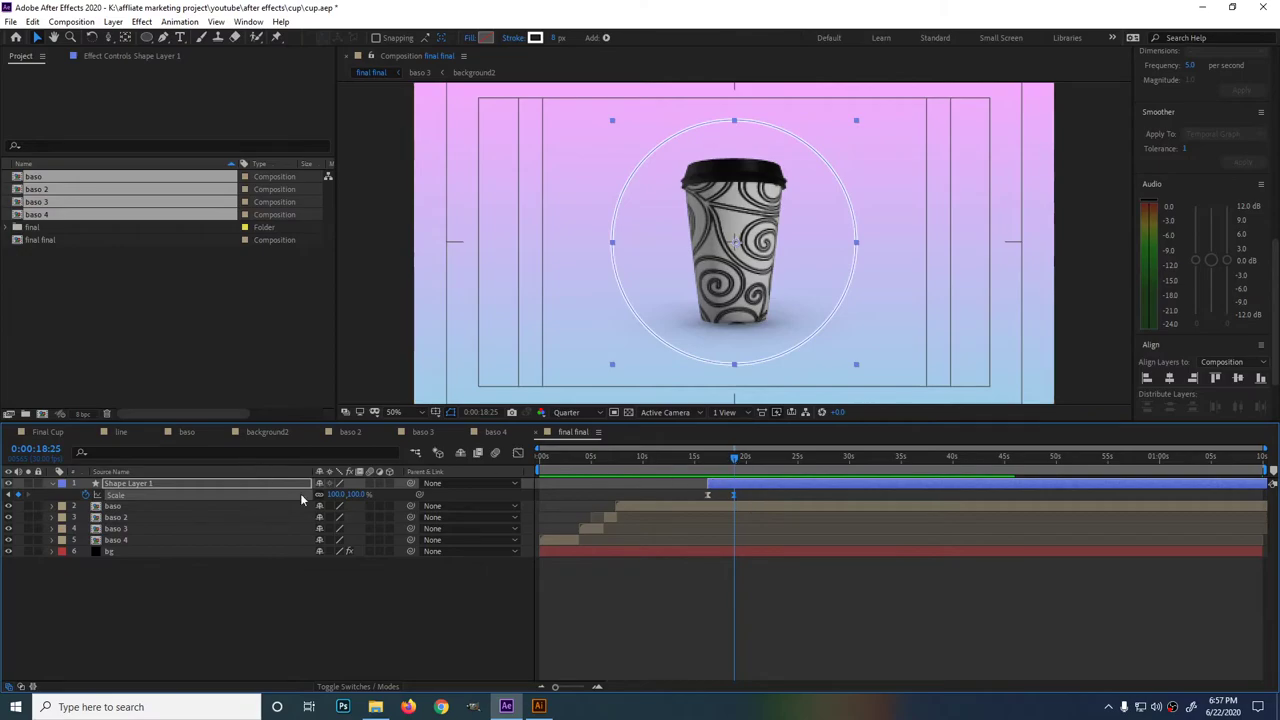
pyautogui.moveTo(345, 494); pyautogui.dragTo(530, 516)
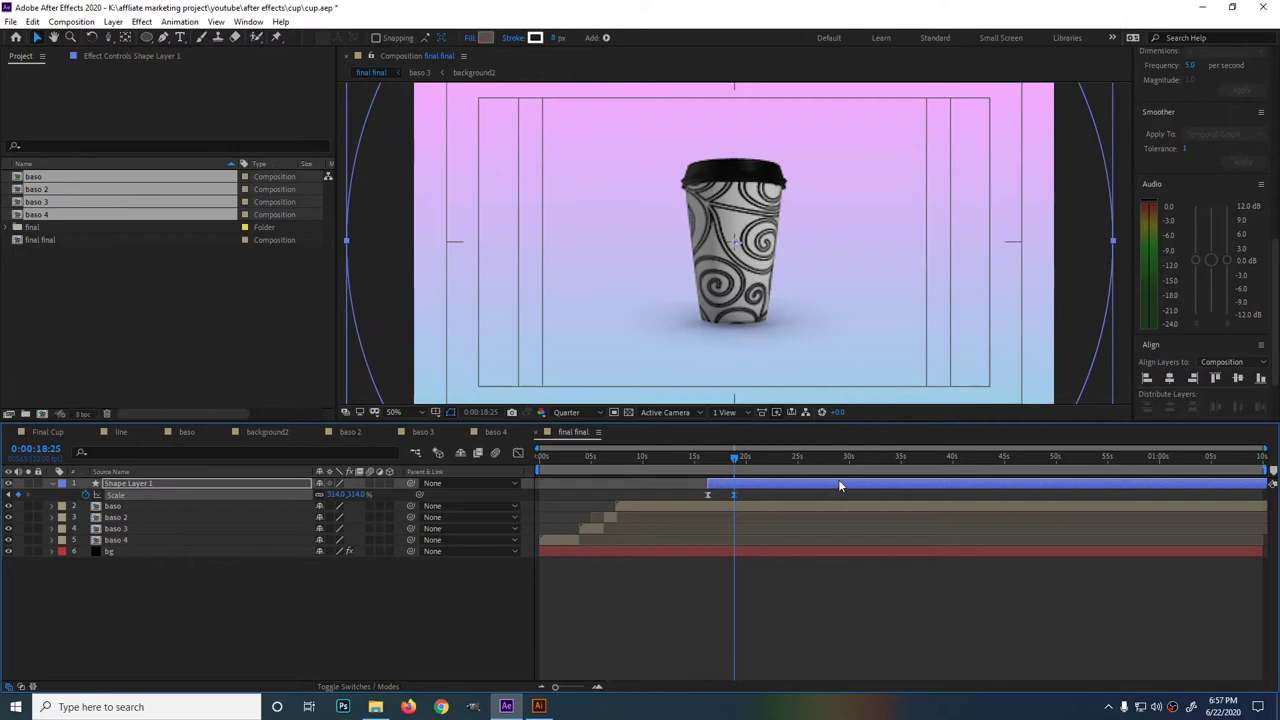
pyautogui.moveTo(736, 458); pyautogui.dragTo(710, 458)
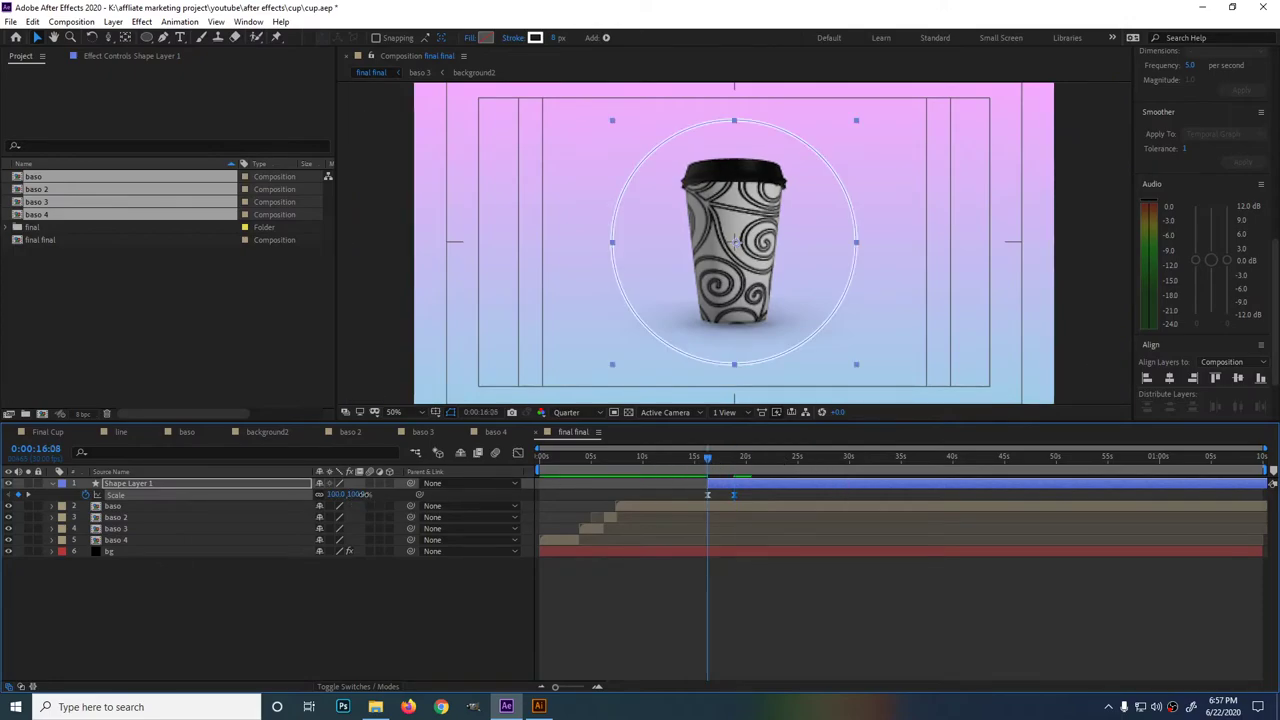
pyautogui.moveTo(345, 494); pyautogui.dragTo(308, 505)
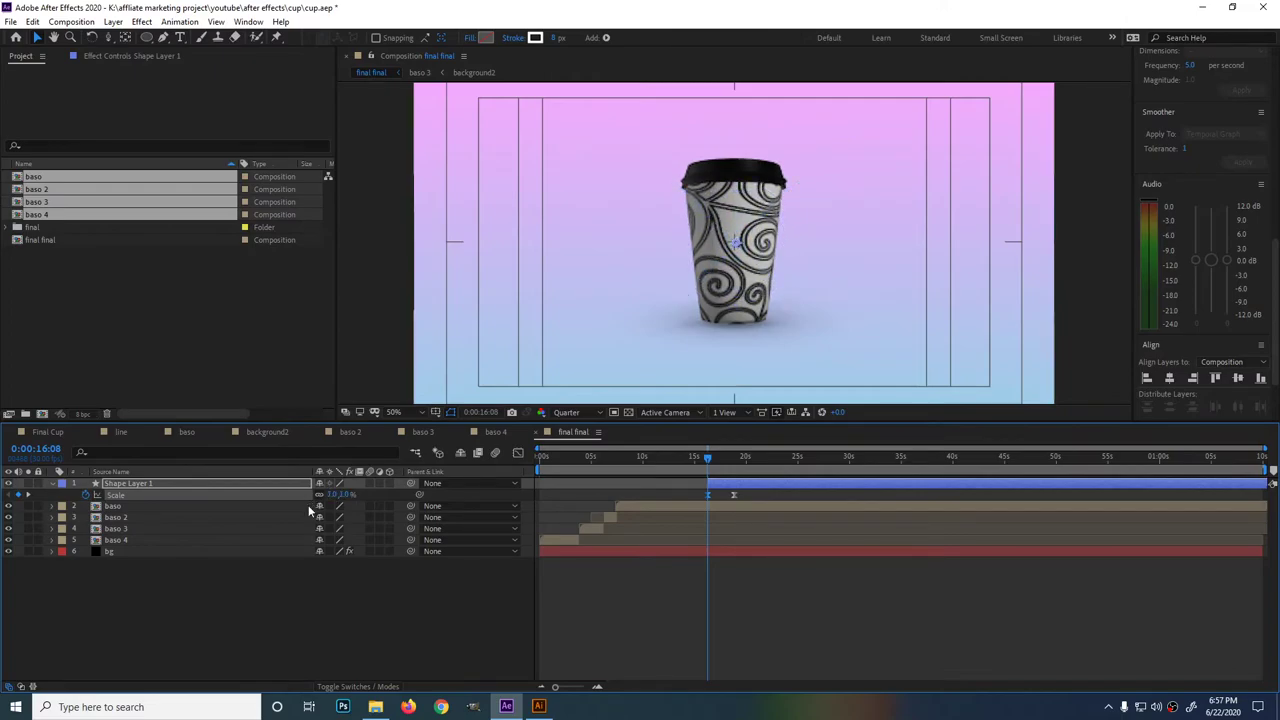
pyautogui.click(333, 494)
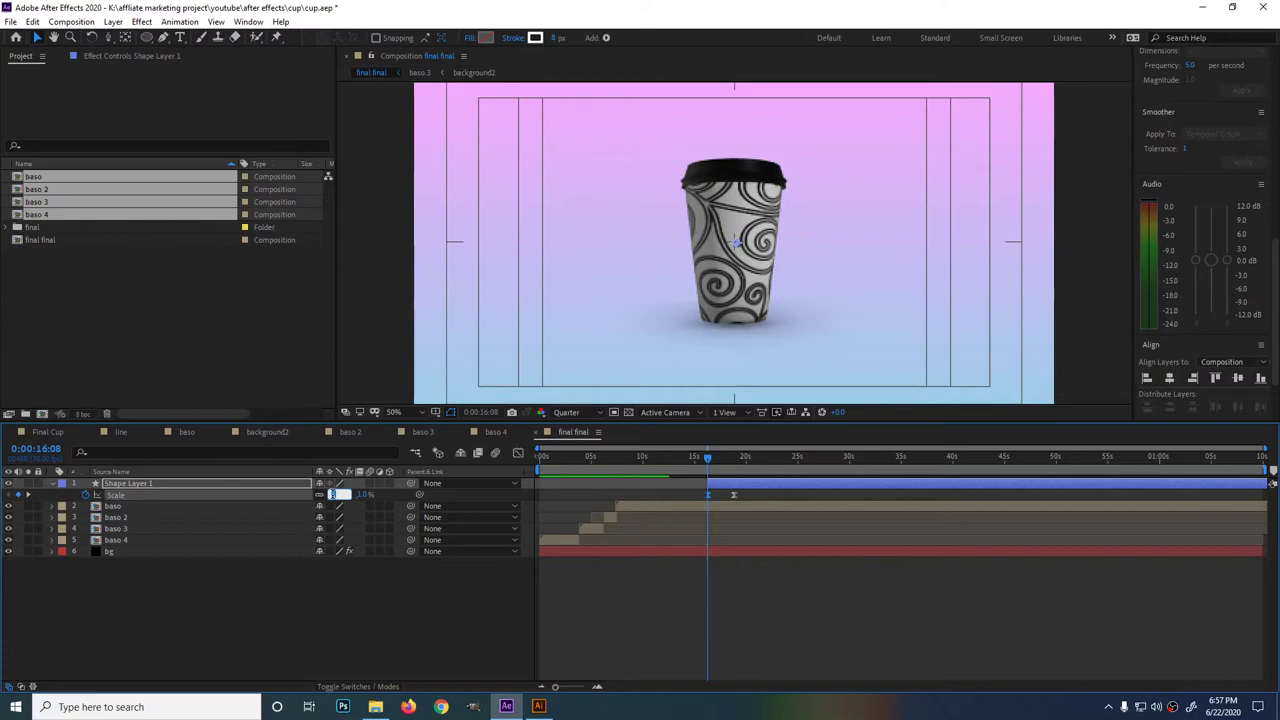
pyautogui.write('10')
pyautogui.press('Return')
pyautogui.press('space')
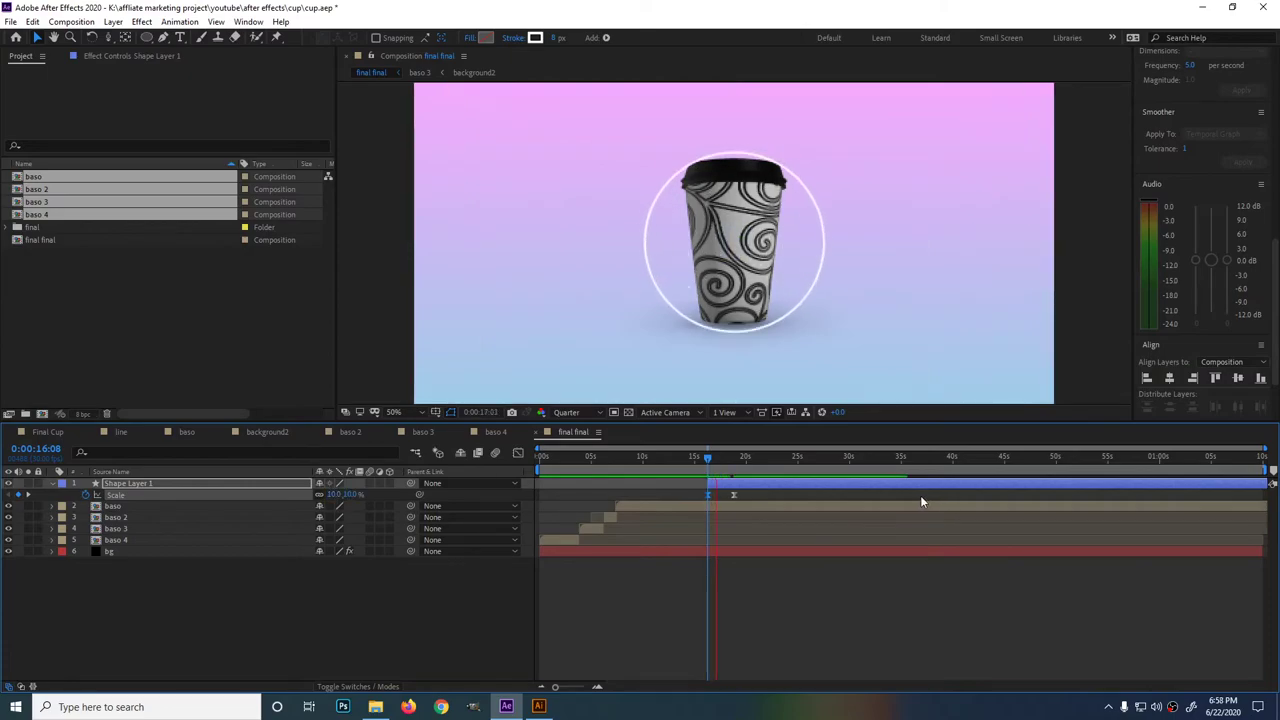
# Nudge the end Scale keyframe slightly earlier, preview the ring, and duplicate the layer twice.
pyautogui.moveTo(734, 494); pyautogui.dragTo(719, 493)
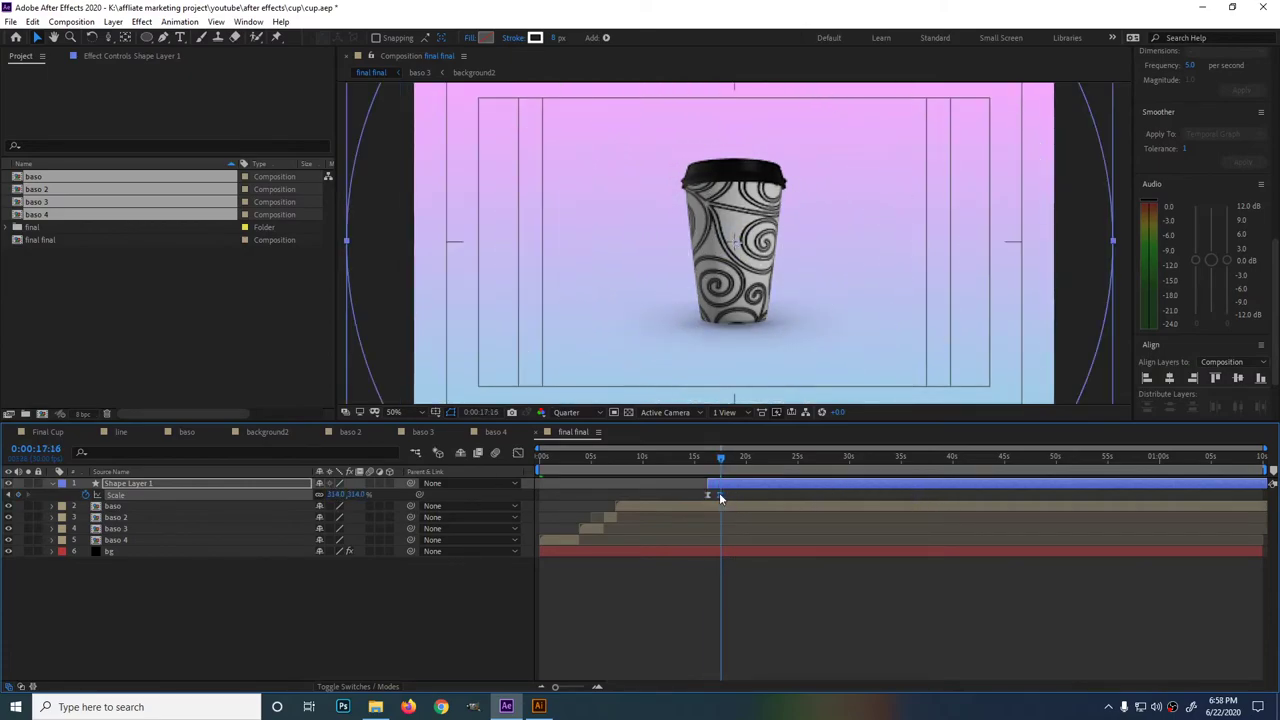
pyautogui.click(705, 456)
pyautogui.press(',')
pyautogui.press('=')
pyautogui.press('=')
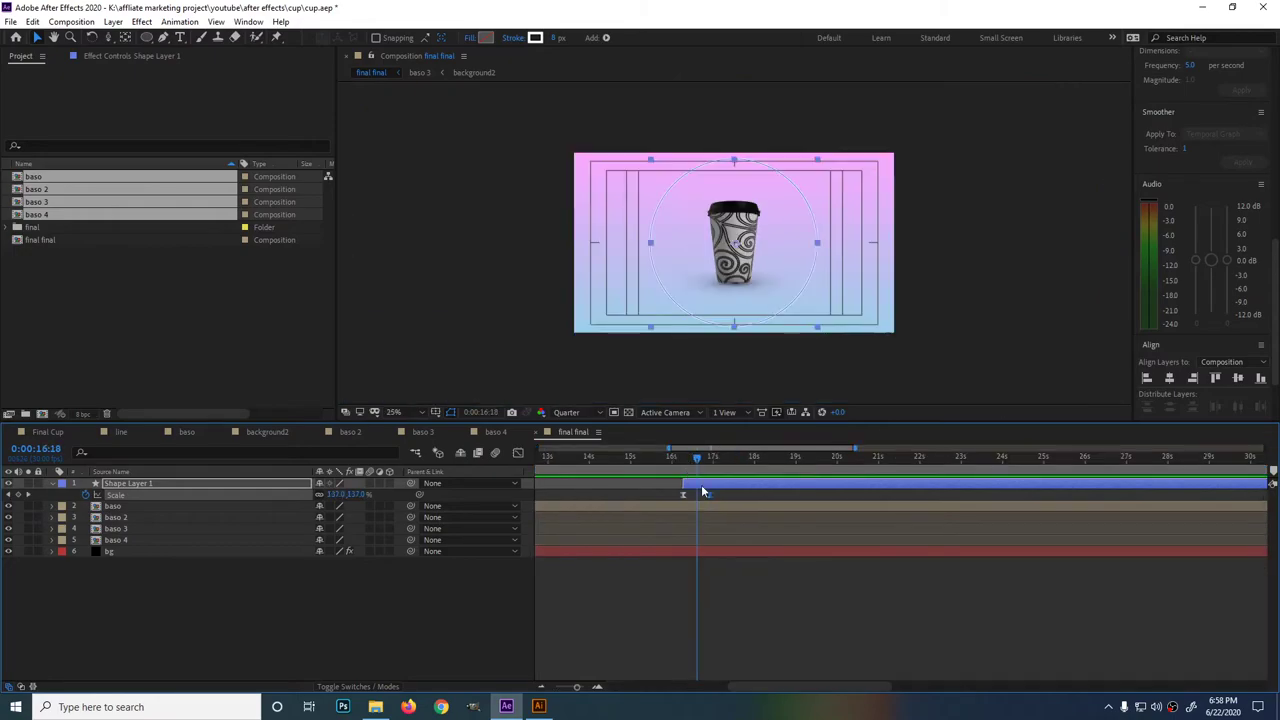
pyautogui.moveTo(702, 493); pyautogui.dragTo(696, 494)
pyautogui.click(670, 458)
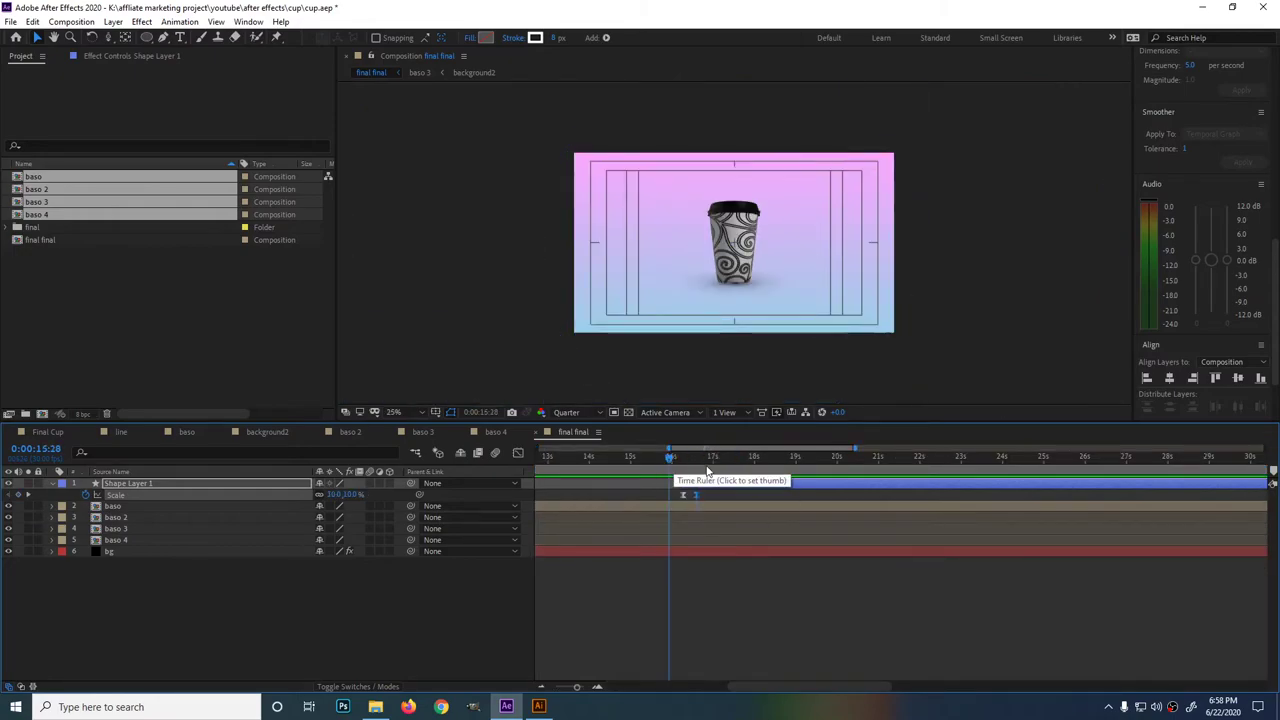
pyautogui.press('space')
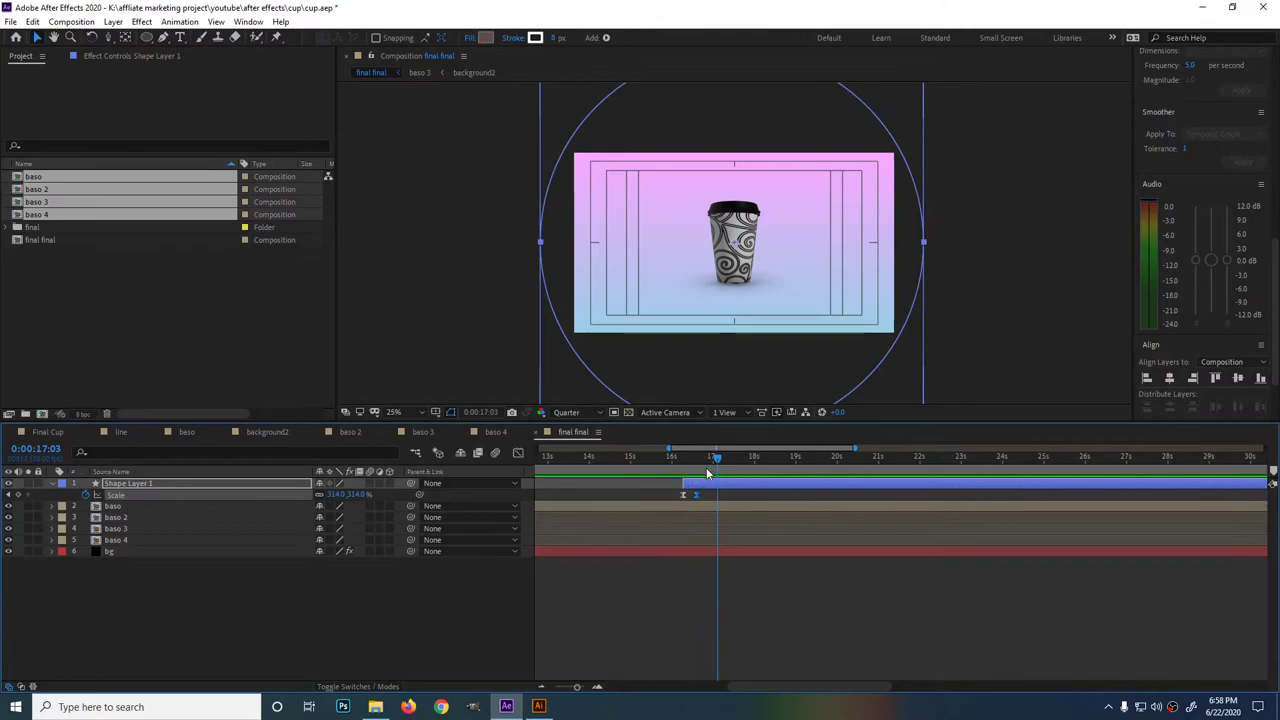
pyautogui.moveTo(706, 500)
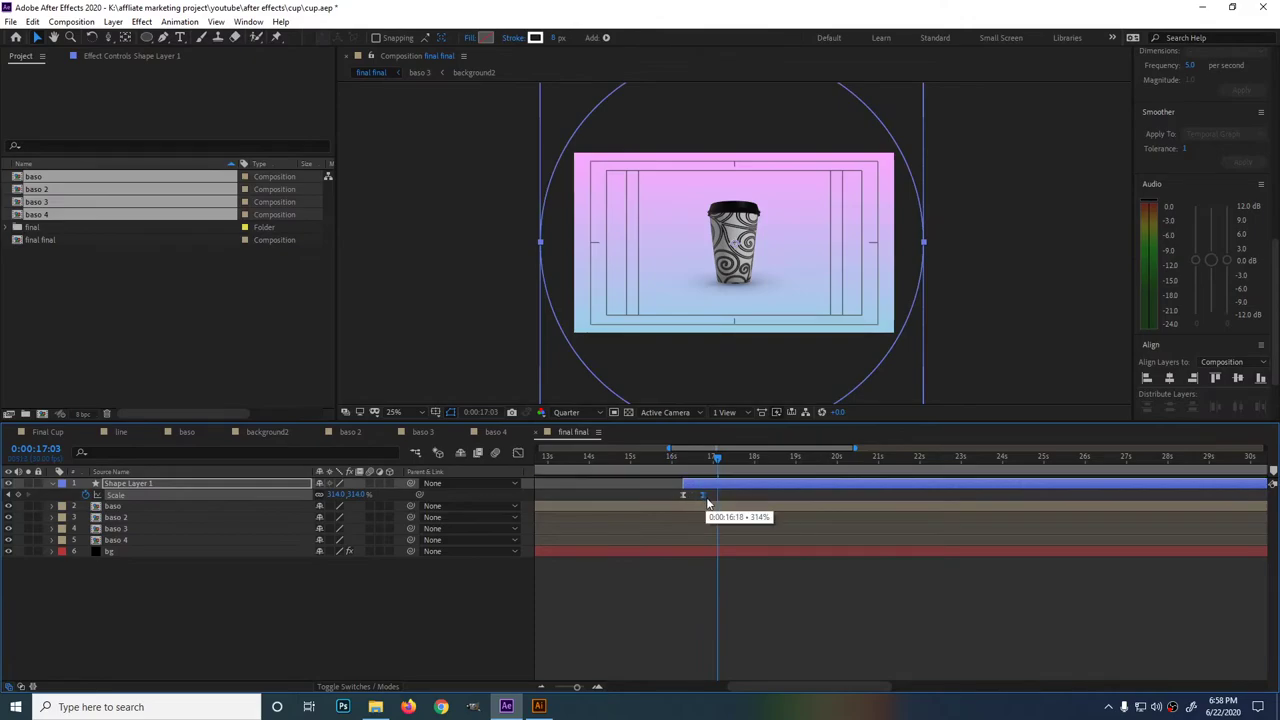
pyautogui.click(681, 458)
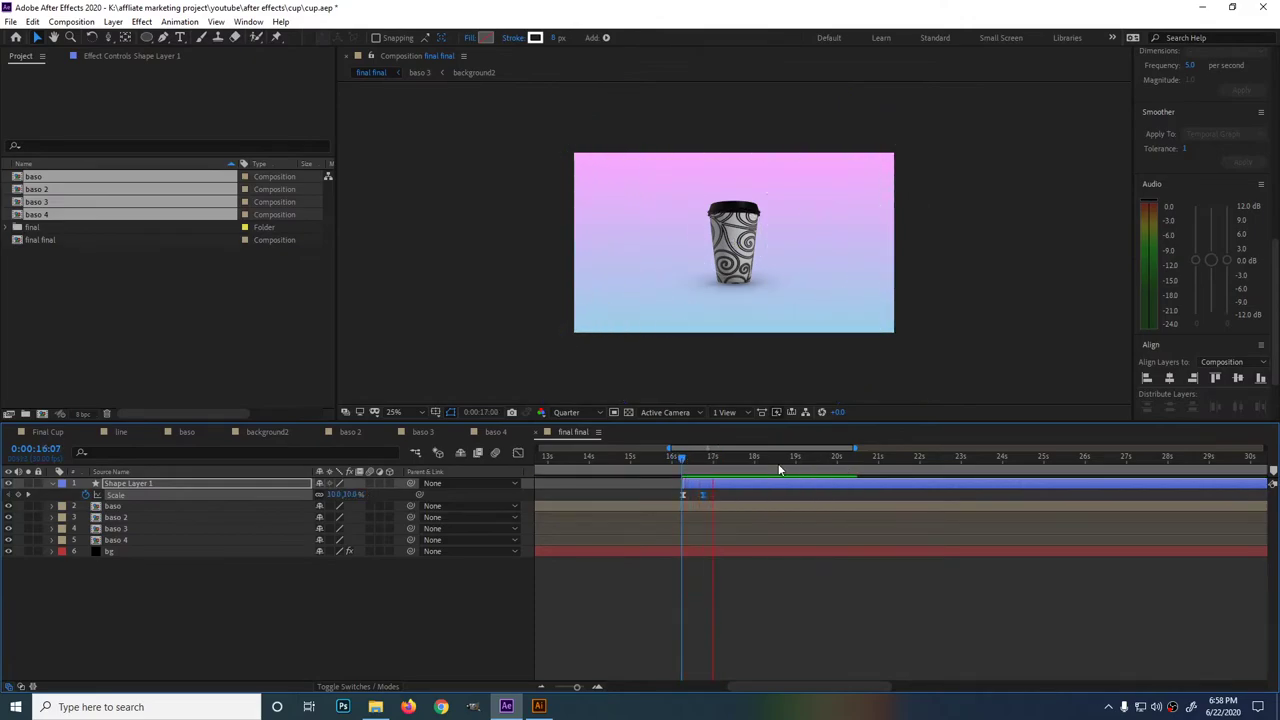
pyautogui.press('space')
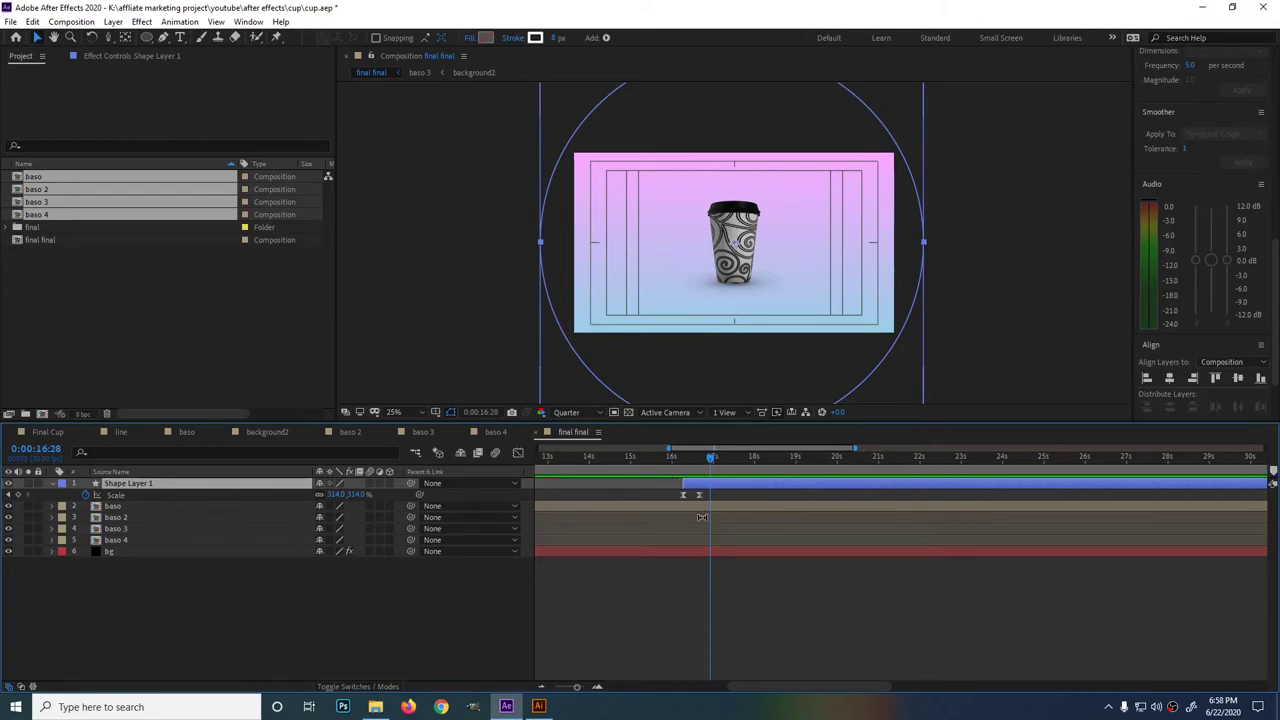
pyautogui.hotkey('ctrl', 'd')
pyautogui.hotkey('ctrl', 'd')
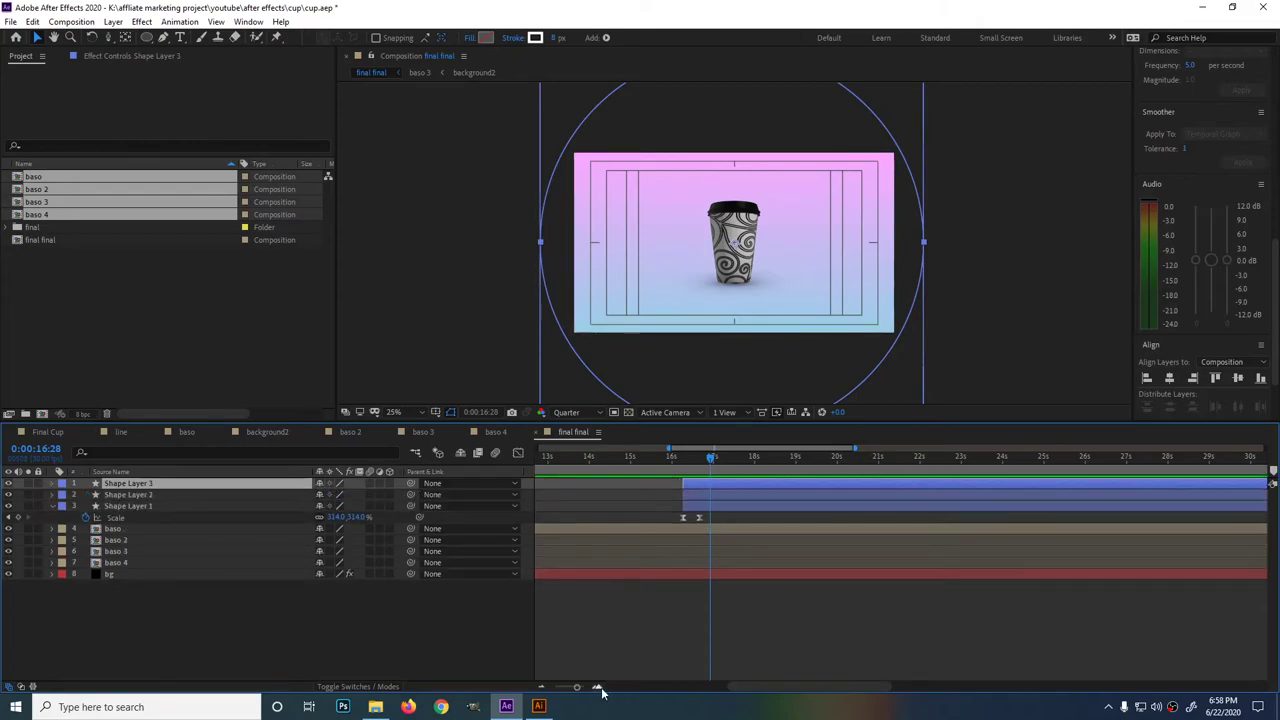
# Offset Shape Layers 2 and 3 a frame apart so the rings start one after another.
pyautogui.click(597, 688)
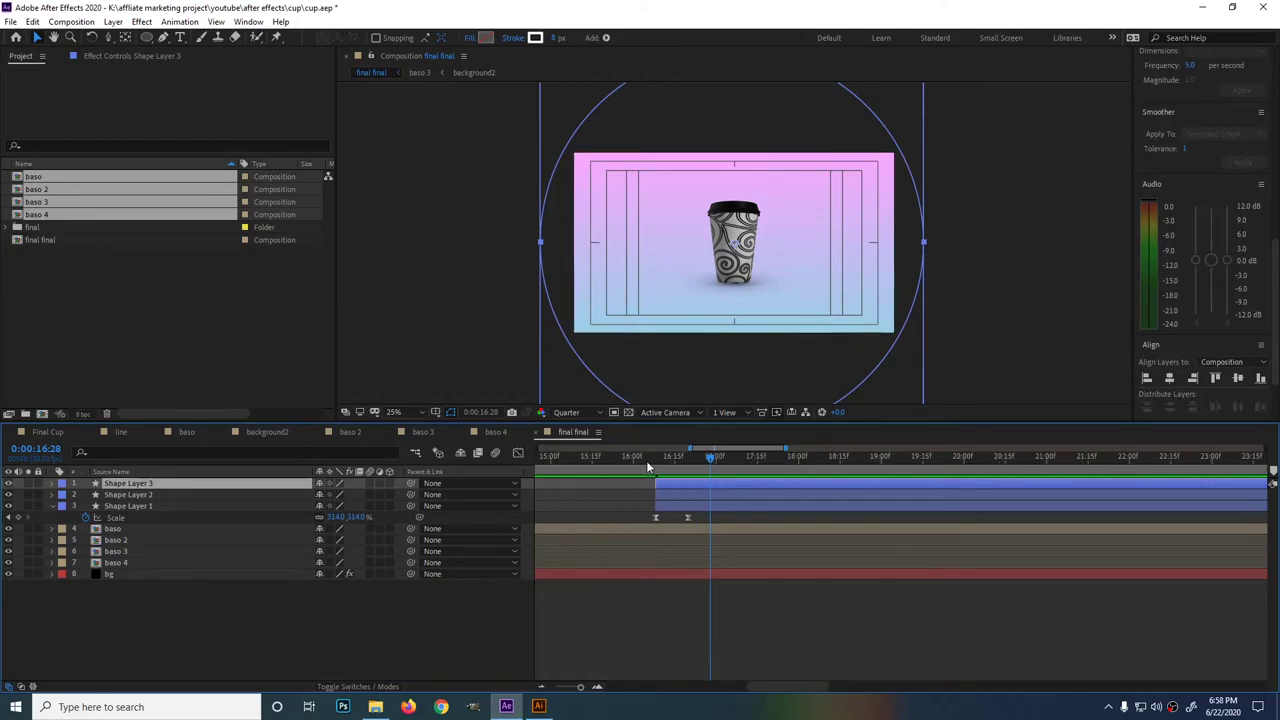
pyautogui.click(654, 464)
pyautogui.keyDown('ctrl'); pyautogui.click(670, 490); pyautogui.keyUp('ctrl')
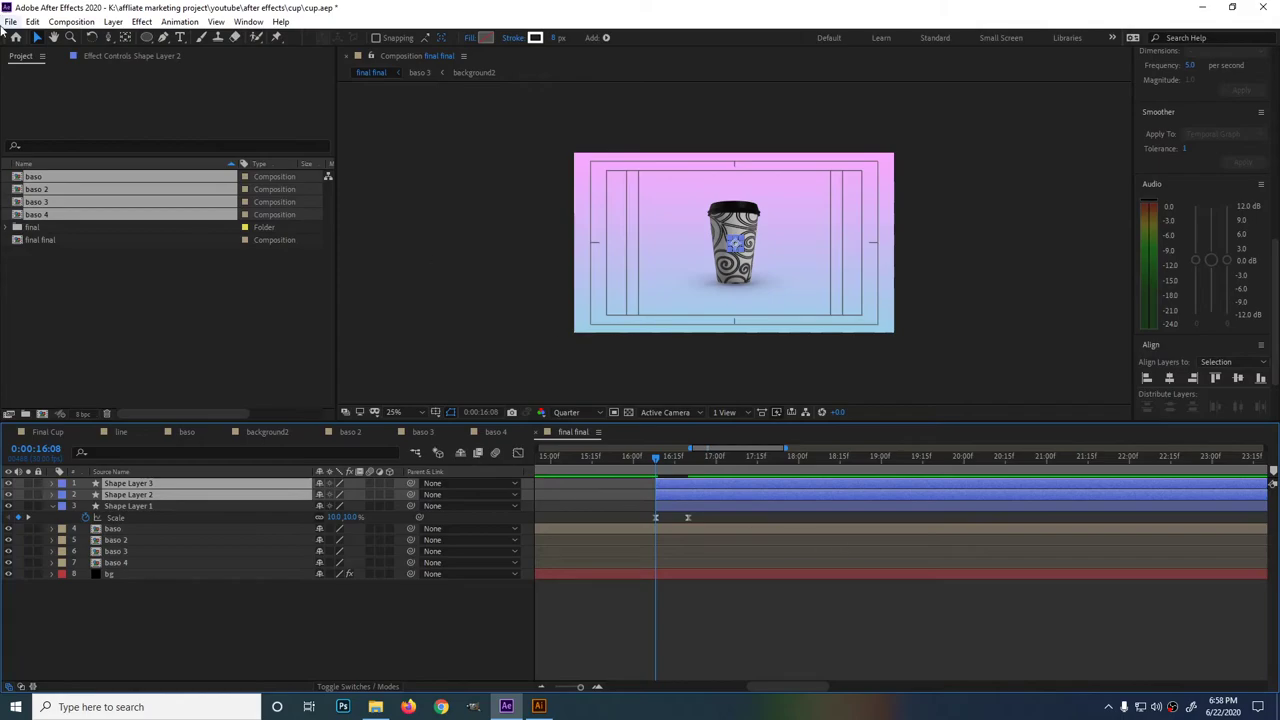
pyautogui.press('pagedown')
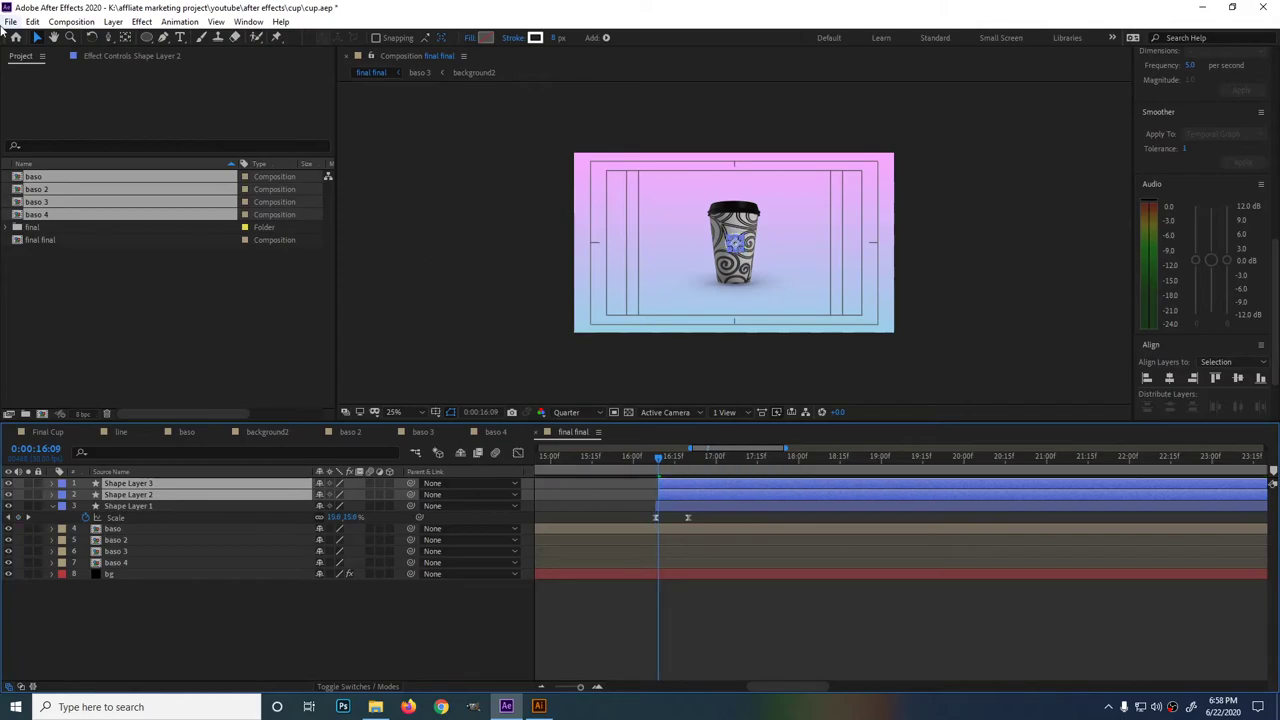
pyautogui.press('pagedown')
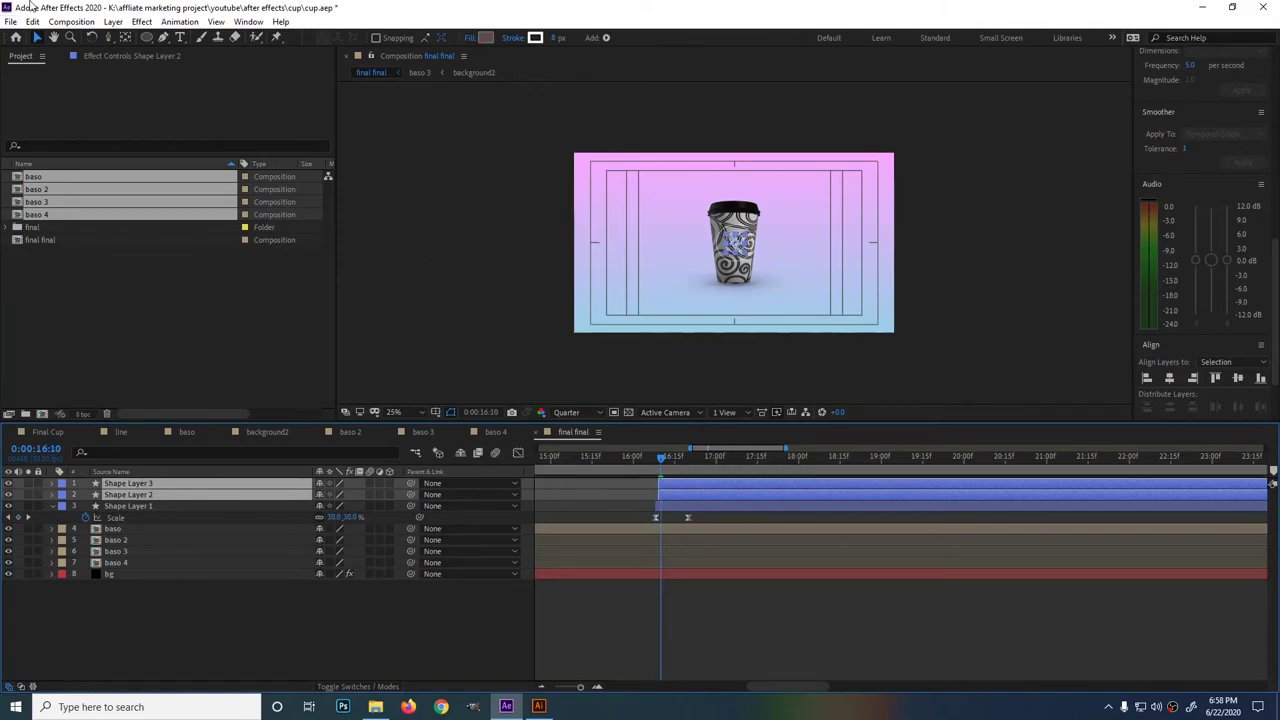
pyautogui.click(725, 502)
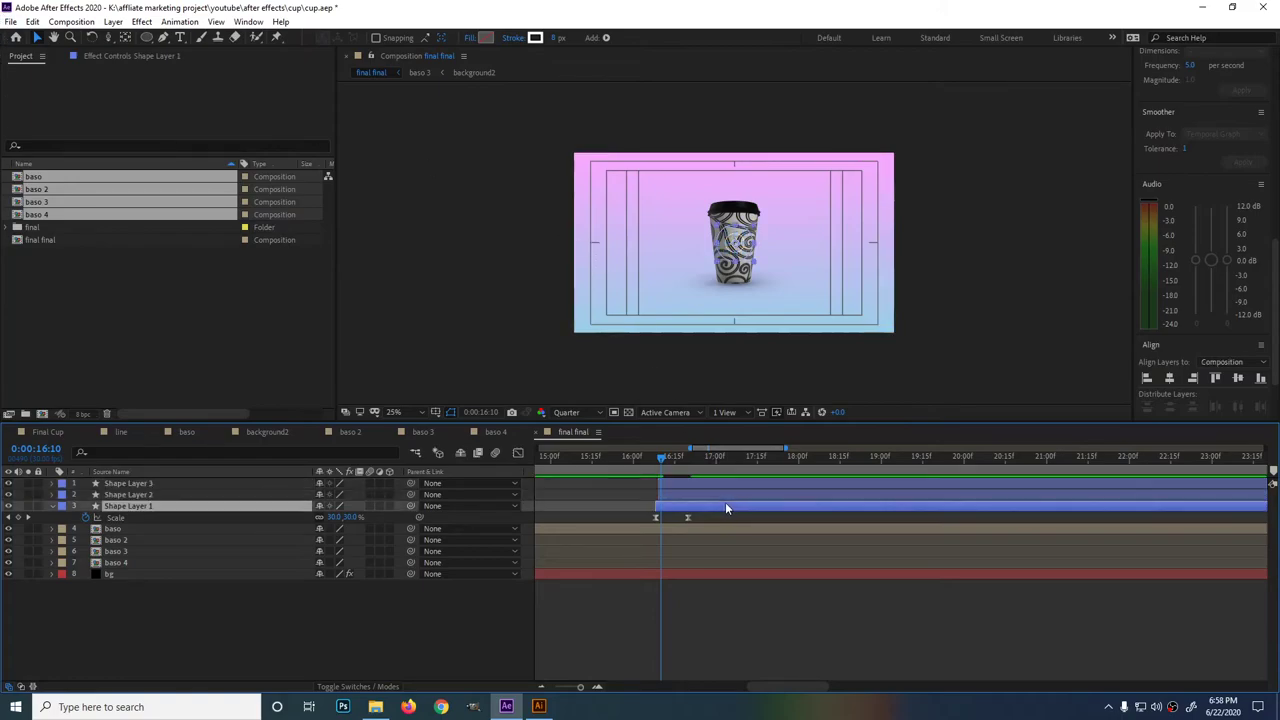
pyautogui.click(716, 481)
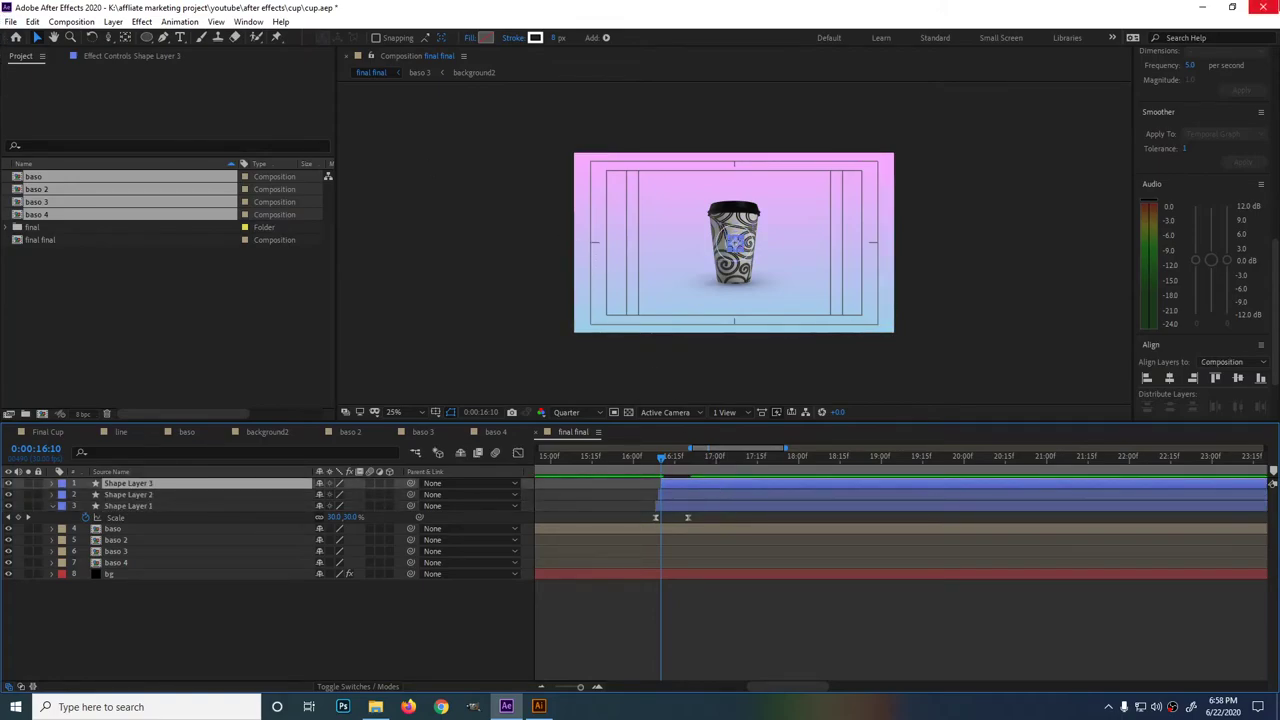
# Preview from 16:06 and scrub around 16:14 to check the staggered rings.
pyautogui.click(650, 458)
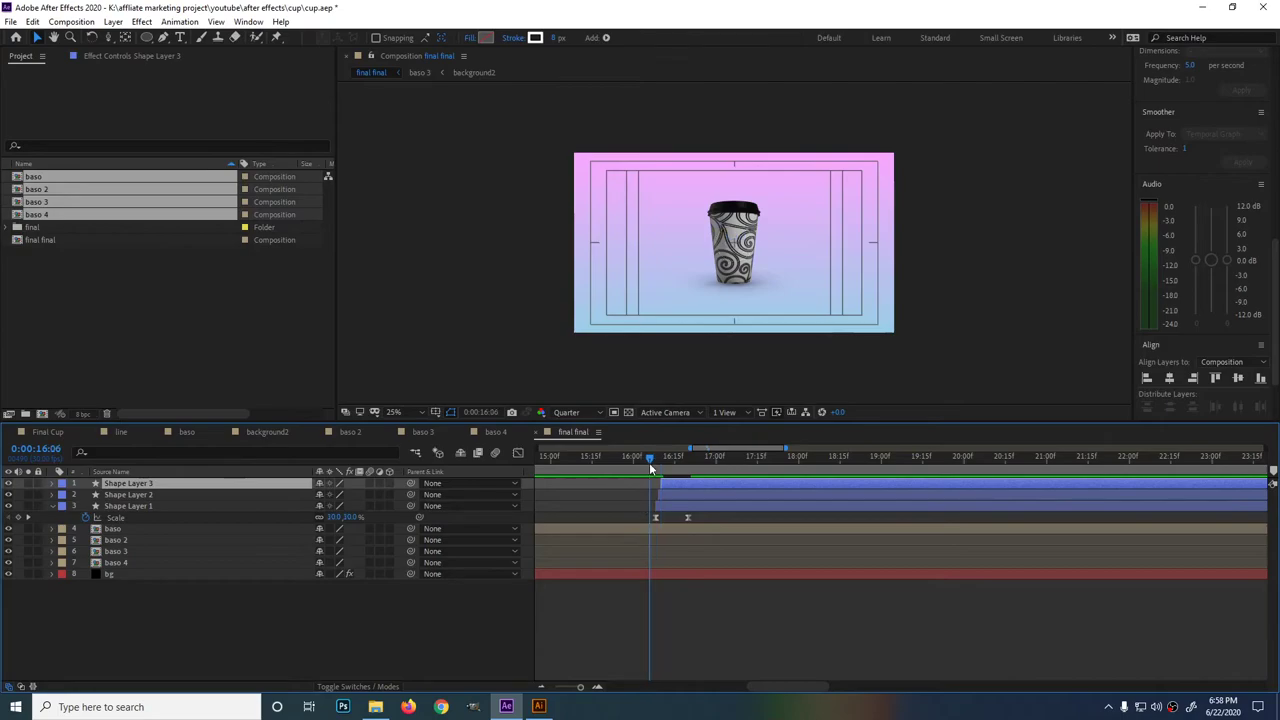
pyautogui.press('space')
pyautogui.press('space')
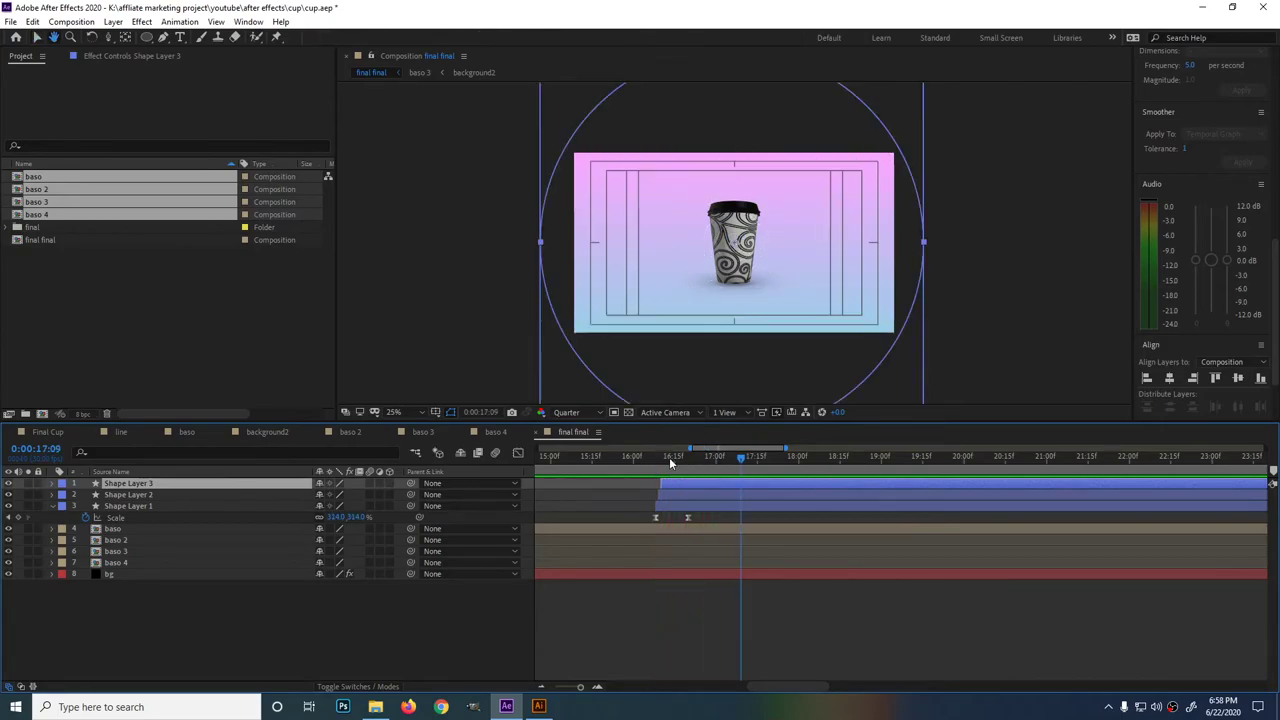
pyautogui.click(647, 457)
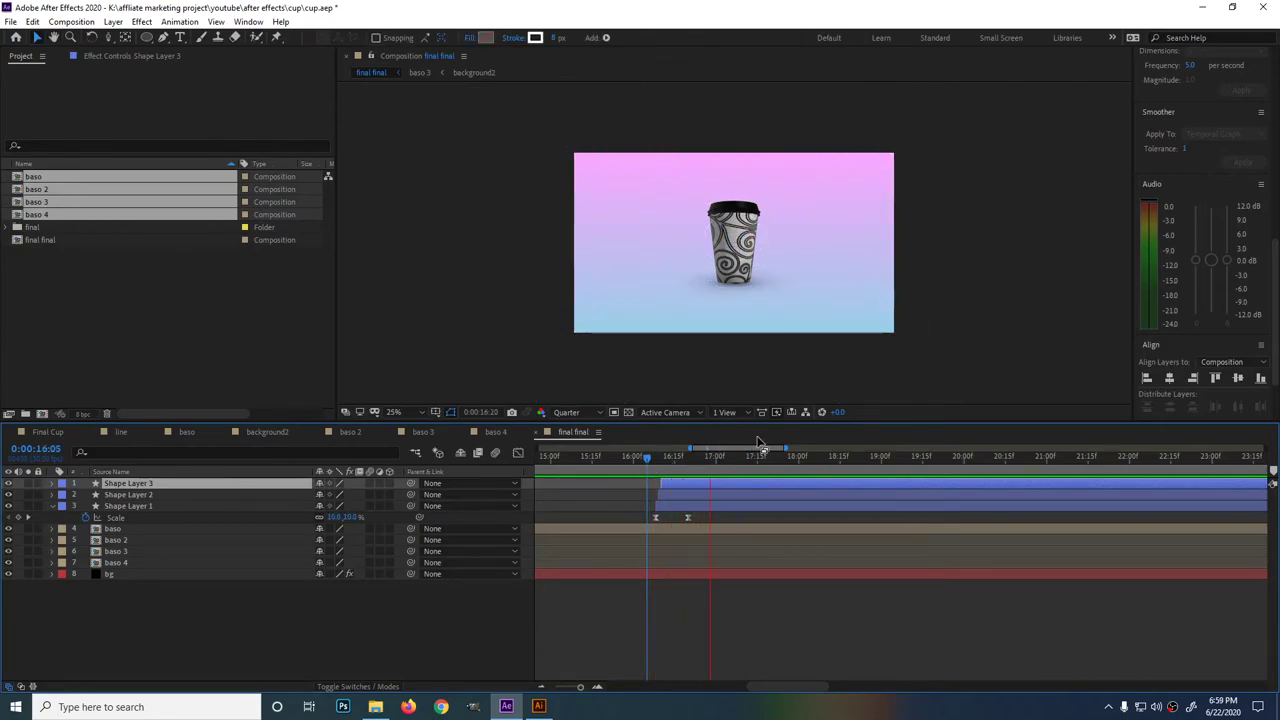
pyautogui.moveTo(700, 458)
pyautogui.mouseDown()
pyautogui.moveTo(672, 465)
pyautogui.moveTo(683, 471)
pyautogui.mouseUp()
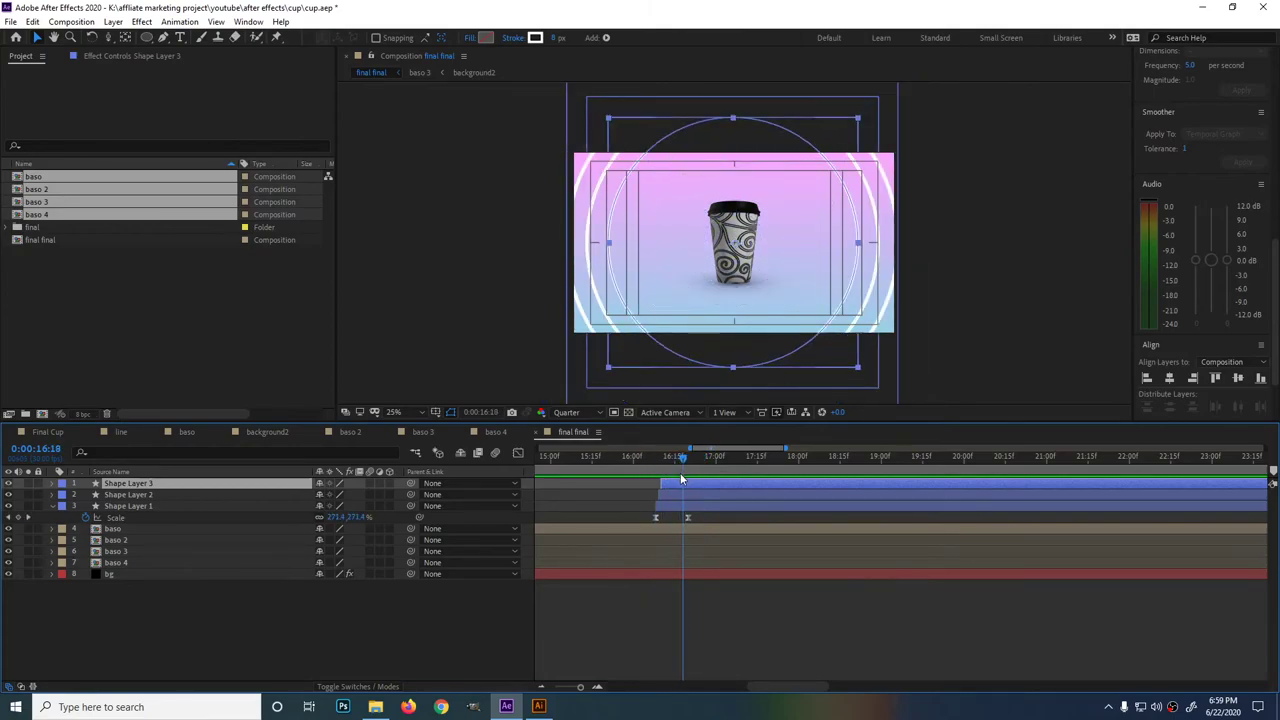
pyautogui.click(688, 620)
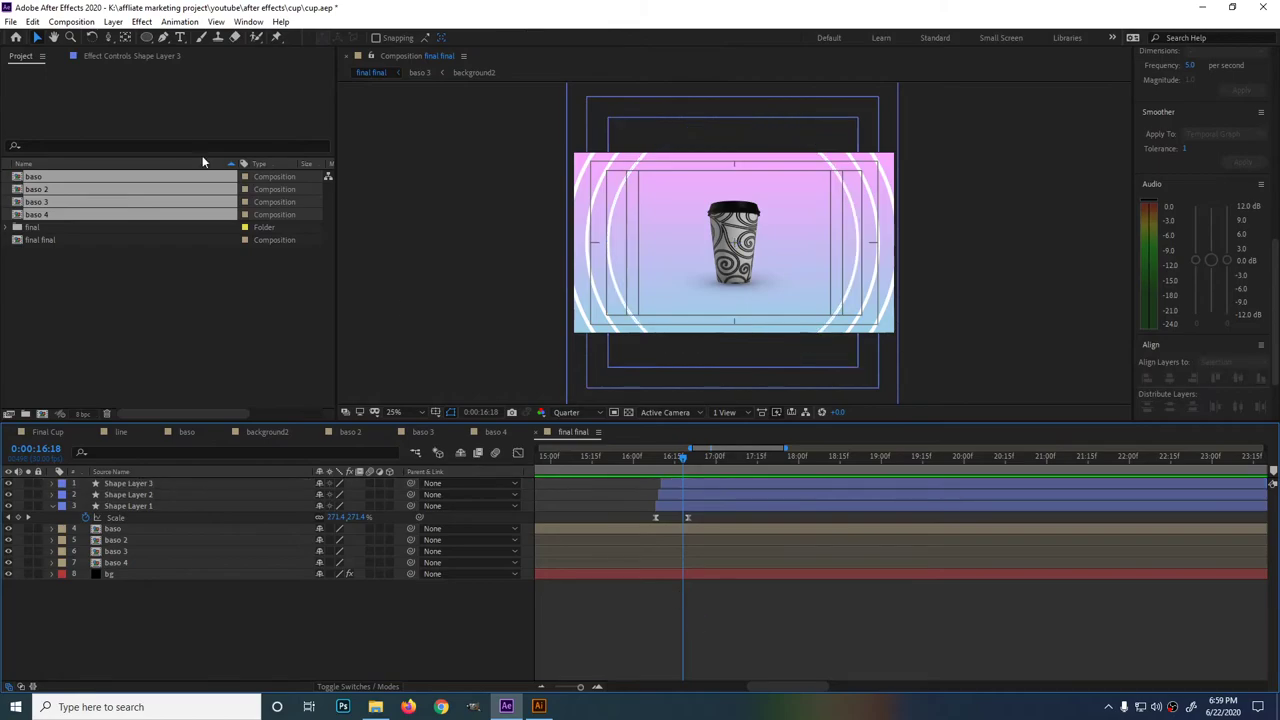
pyautogui.click(76, 24)
# Create Comp 1 at 1920×1080, 30 fps, and view it at 50% magnification.
pyautogui.click(82, 34)
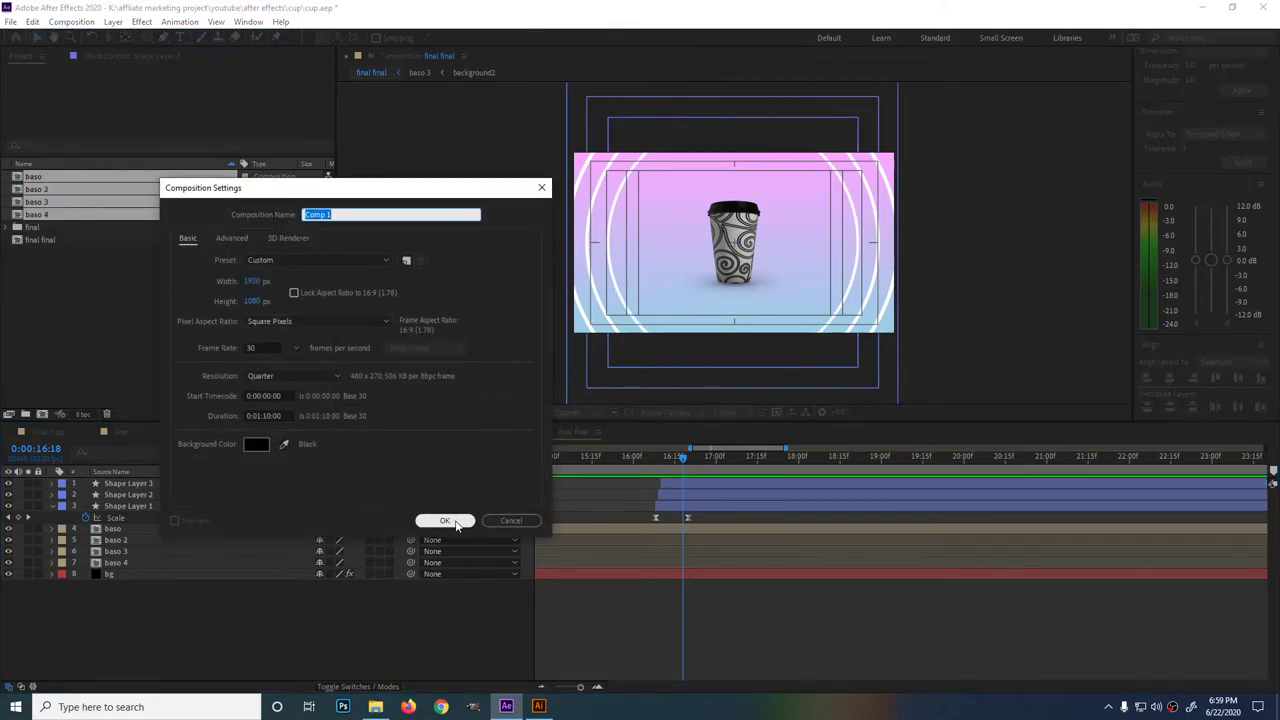
pyautogui.click(455, 521)
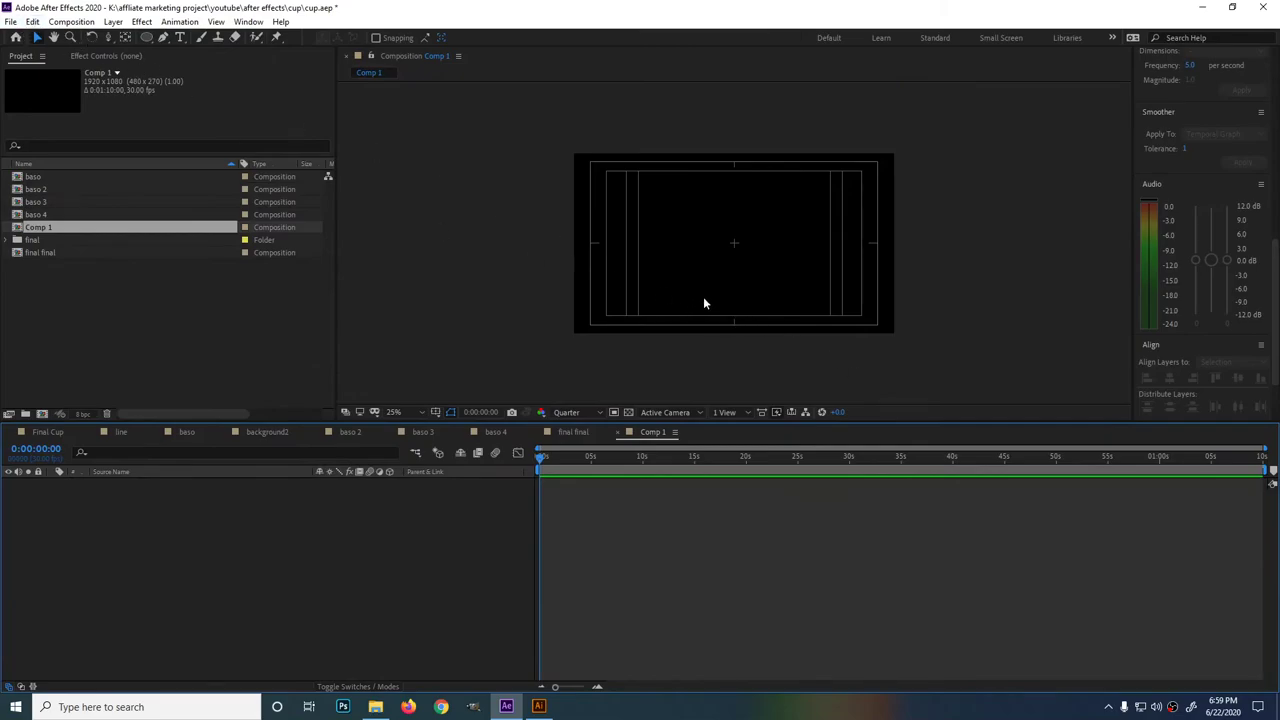
pyautogui.press('.')
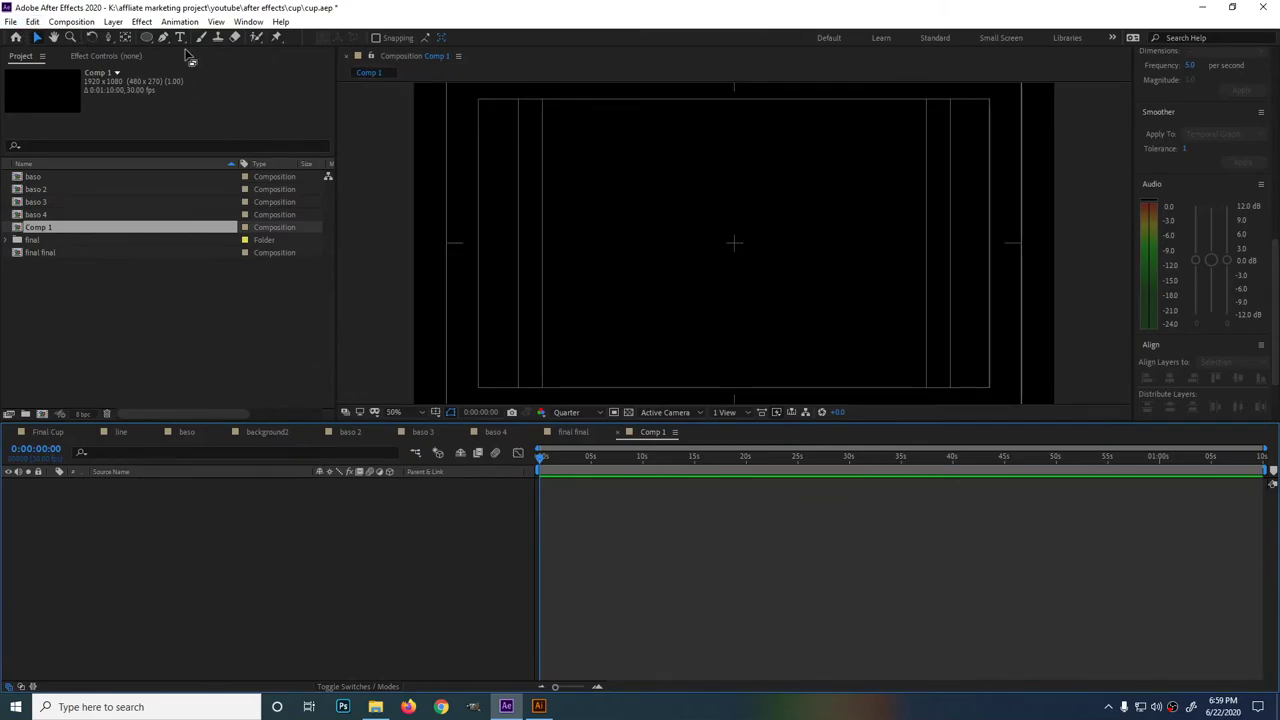
pyautogui.click(163, 37)
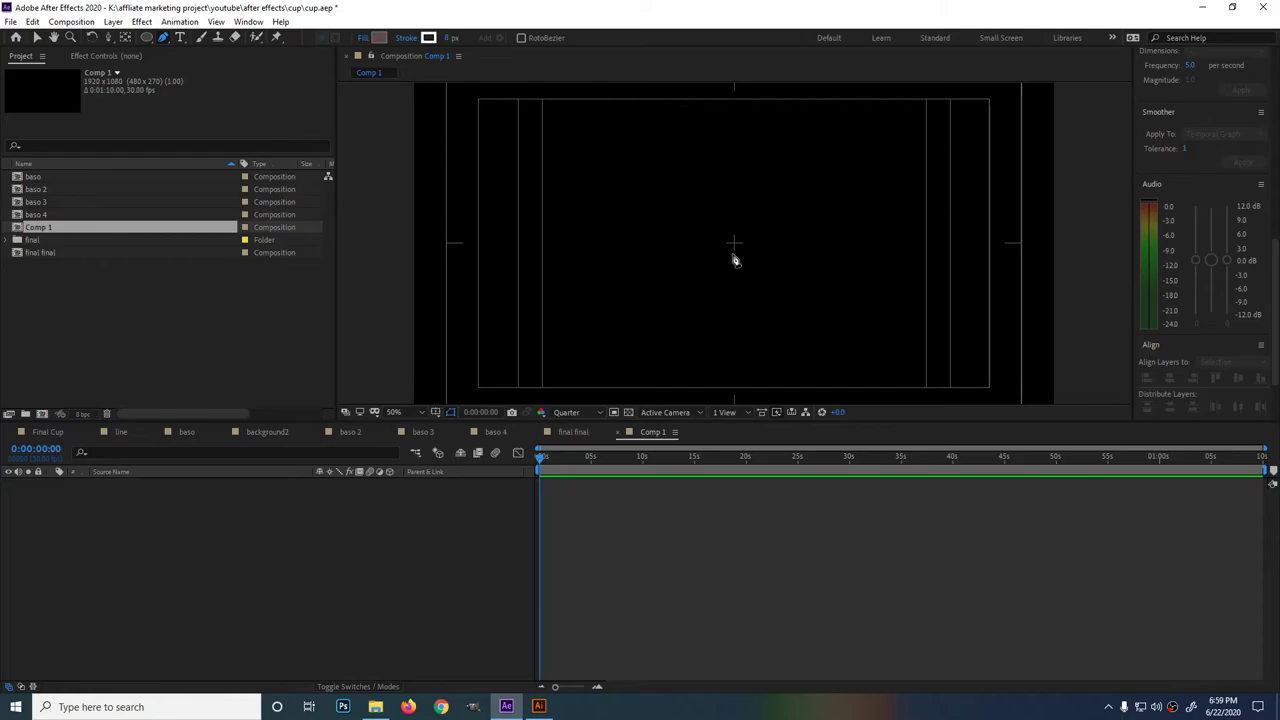
# Draw a vertical Pen line upward from the comp centre and thin its stroke to 6 px.
pyautogui.click(733, 243)
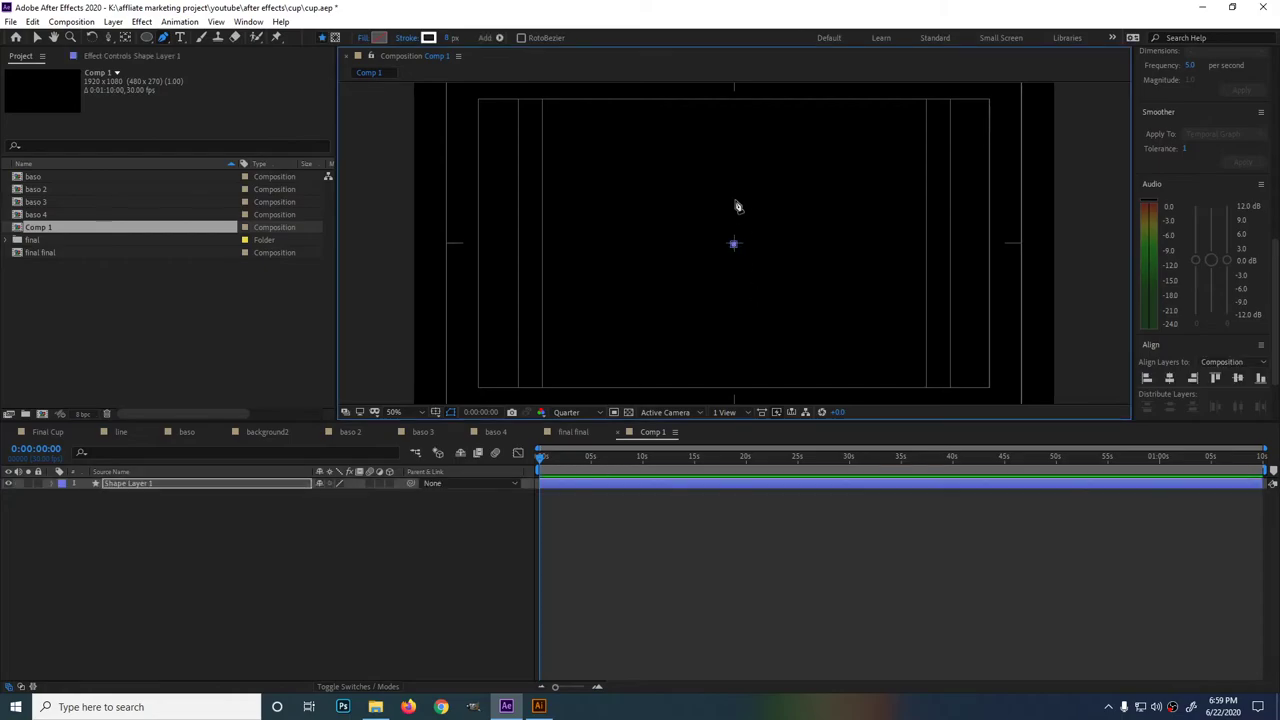
pyautogui.click(734, 165)
pyautogui.click(800, 594)
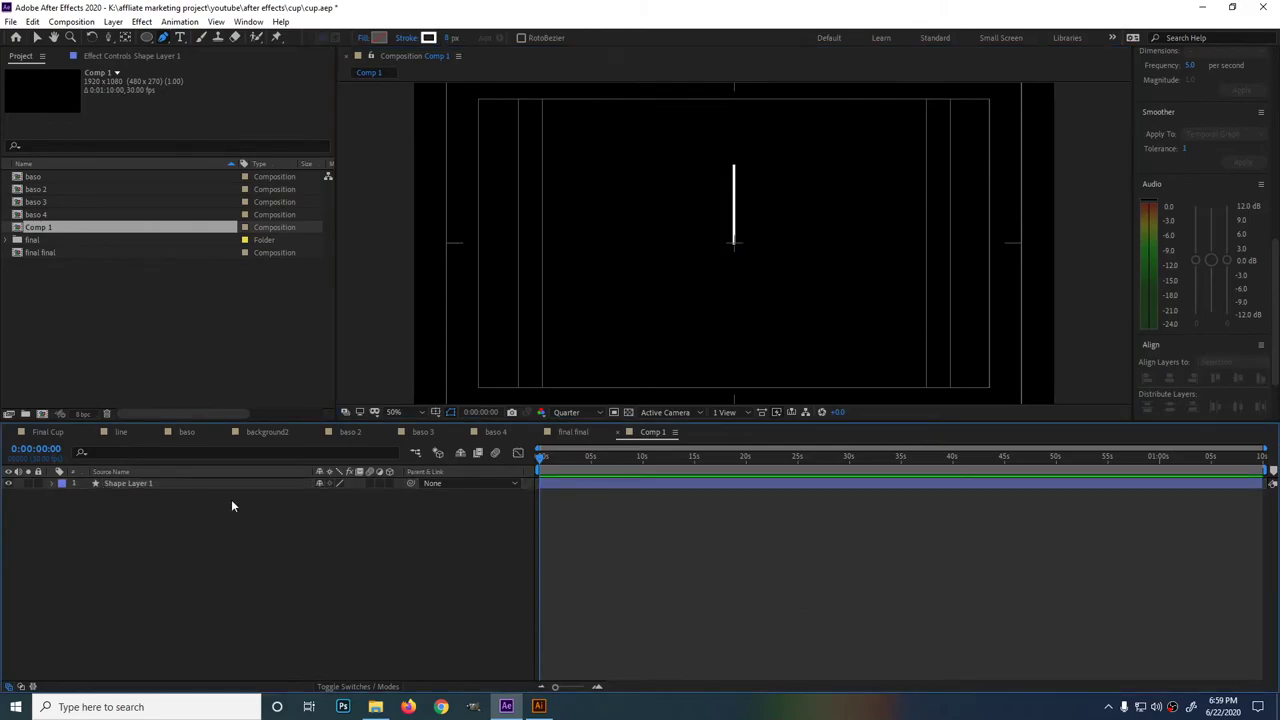
pyautogui.click(200, 484)
pyautogui.click(455, 37)
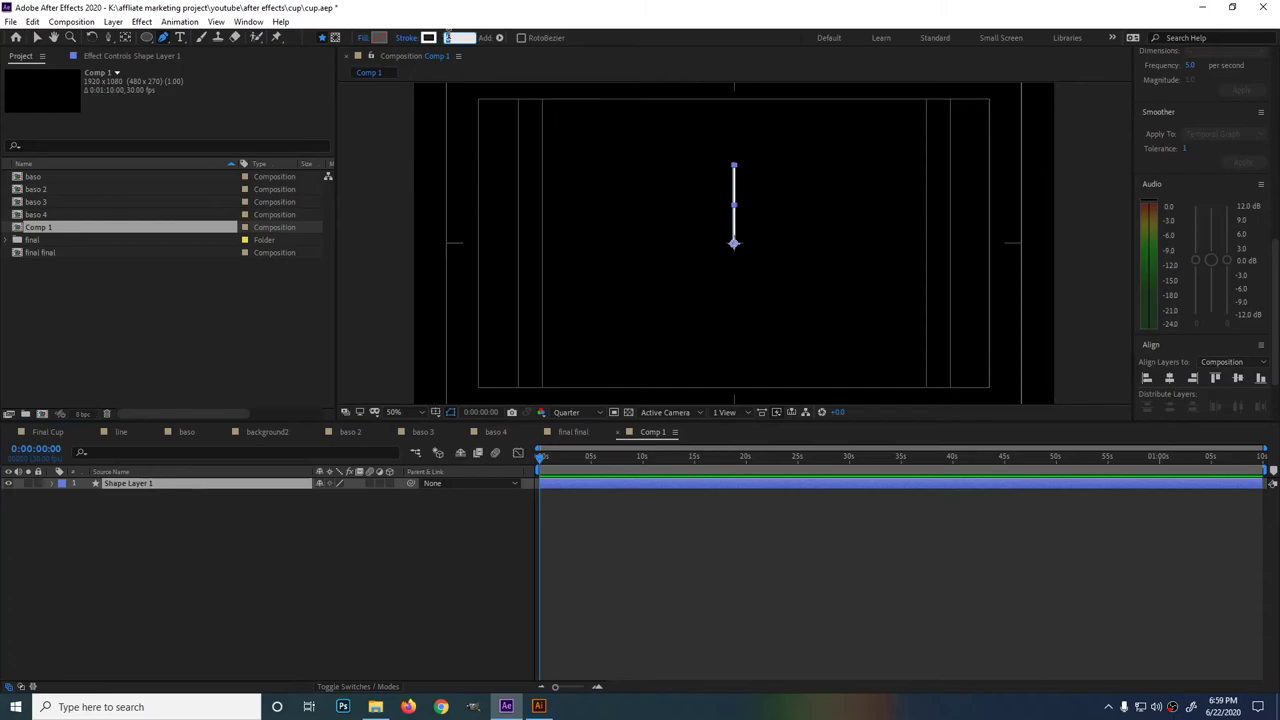
pyautogui.press('Return')
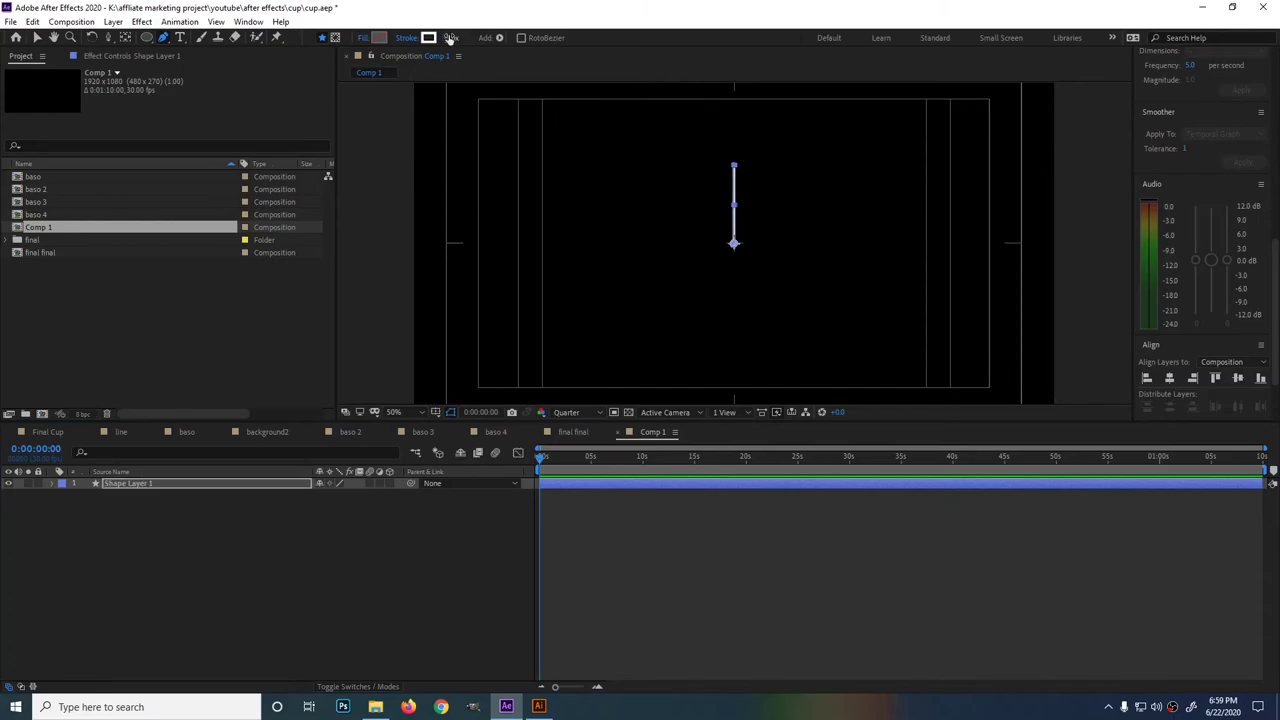
# Dismiss the warning, then select Shape Layer 1 and expand its properties.
pyautogui.click(790, 498)
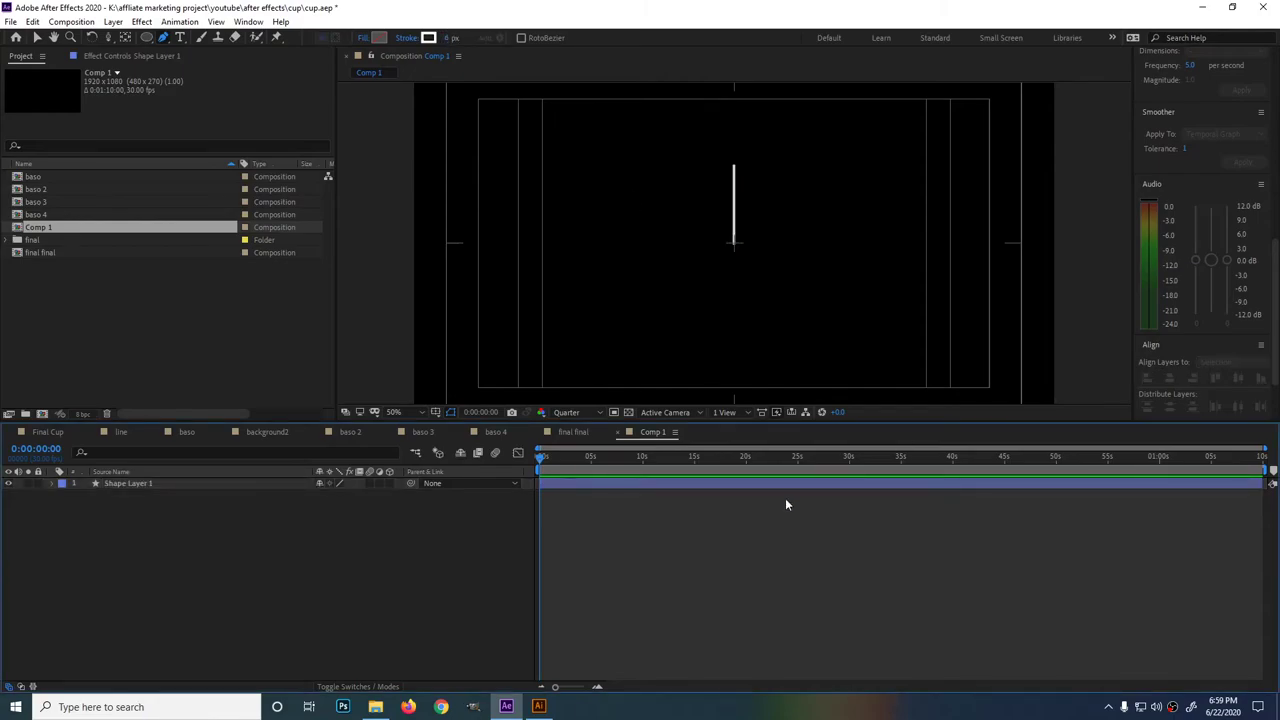
pyautogui.click(789, 362)
pyautogui.press('Return')
pyautogui.click(590, 485)
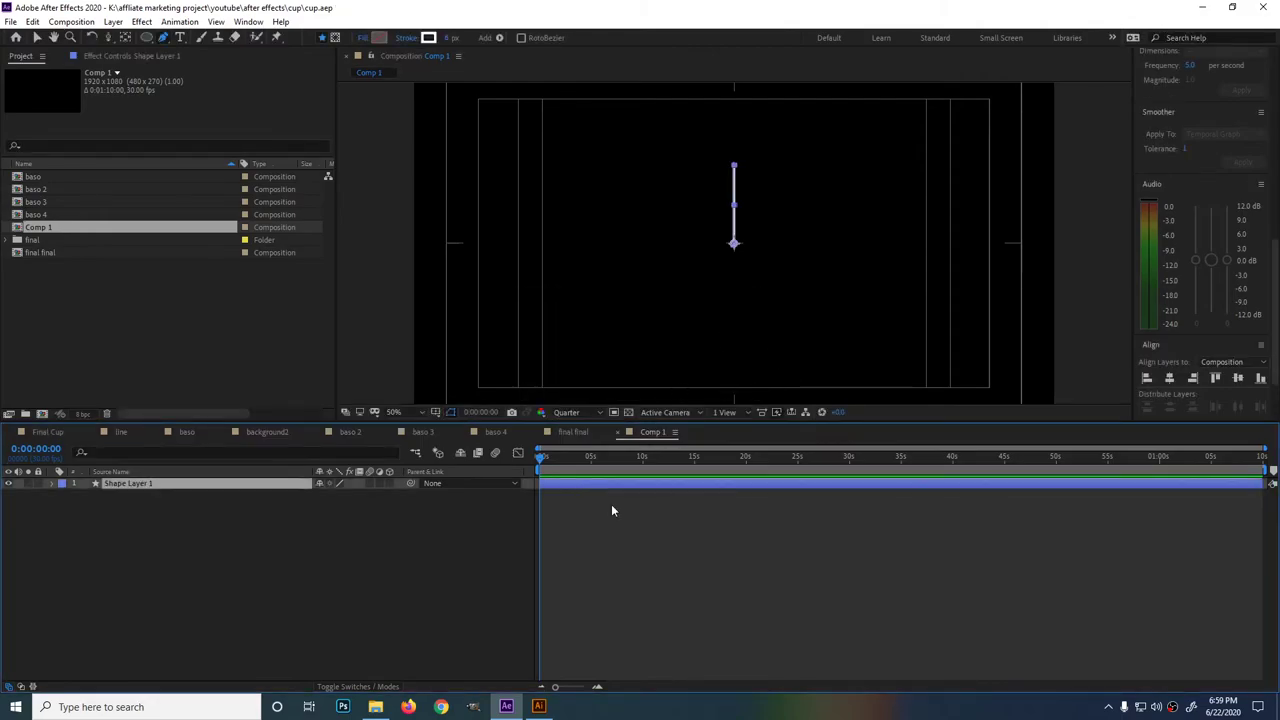
pyautogui.click(51, 483)
# Add Trim Paths to the line and delete its Fill 1.
pyautogui.click(395, 495)
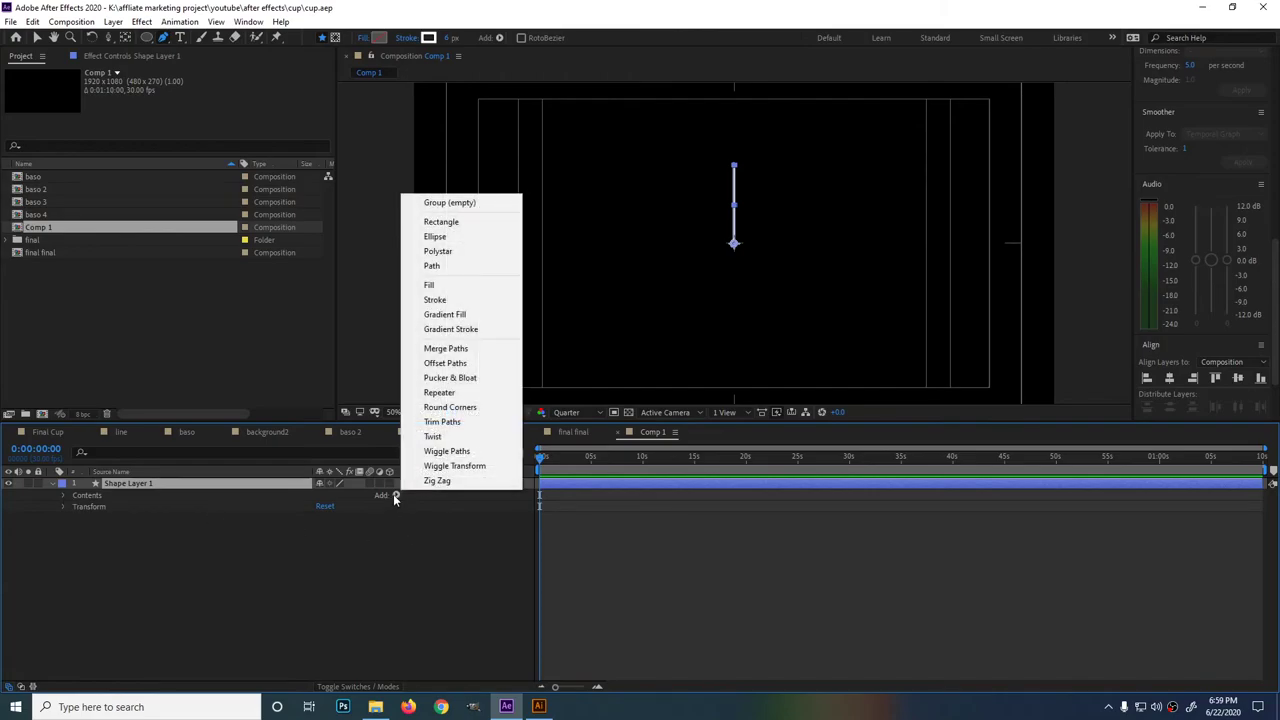
pyautogui.click(437, 422)
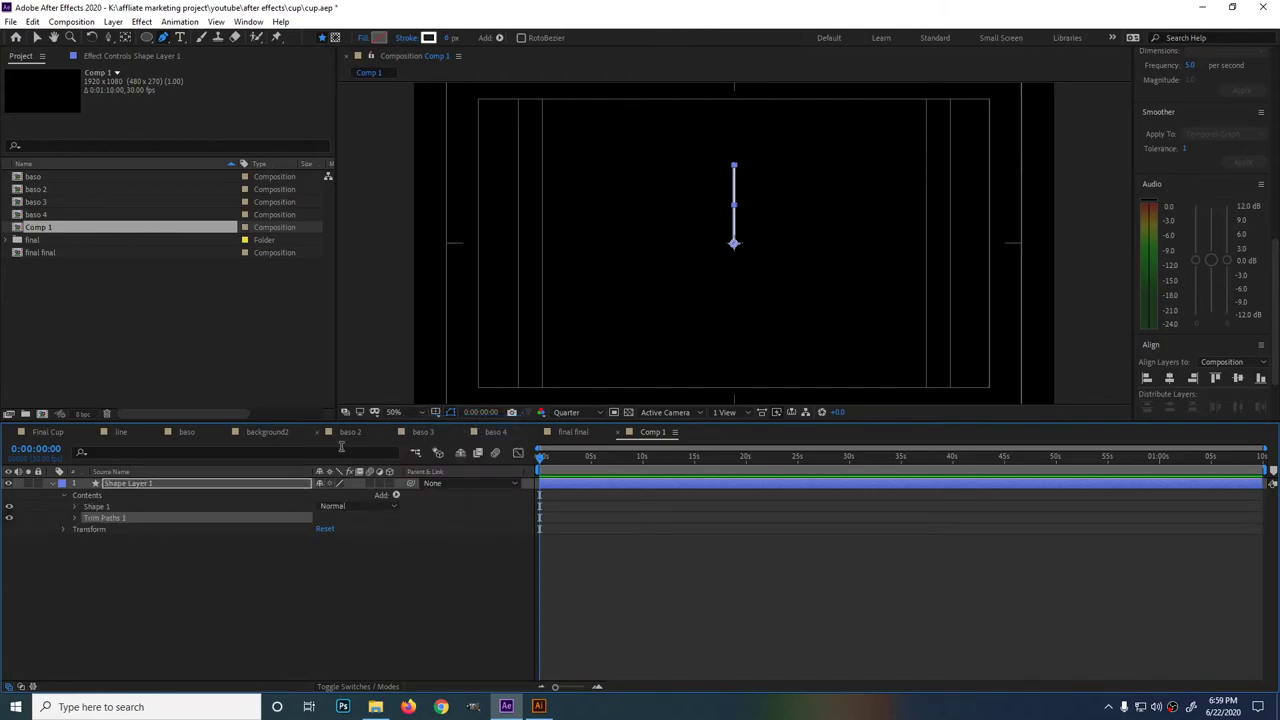
pyautogui.click(75, 506)
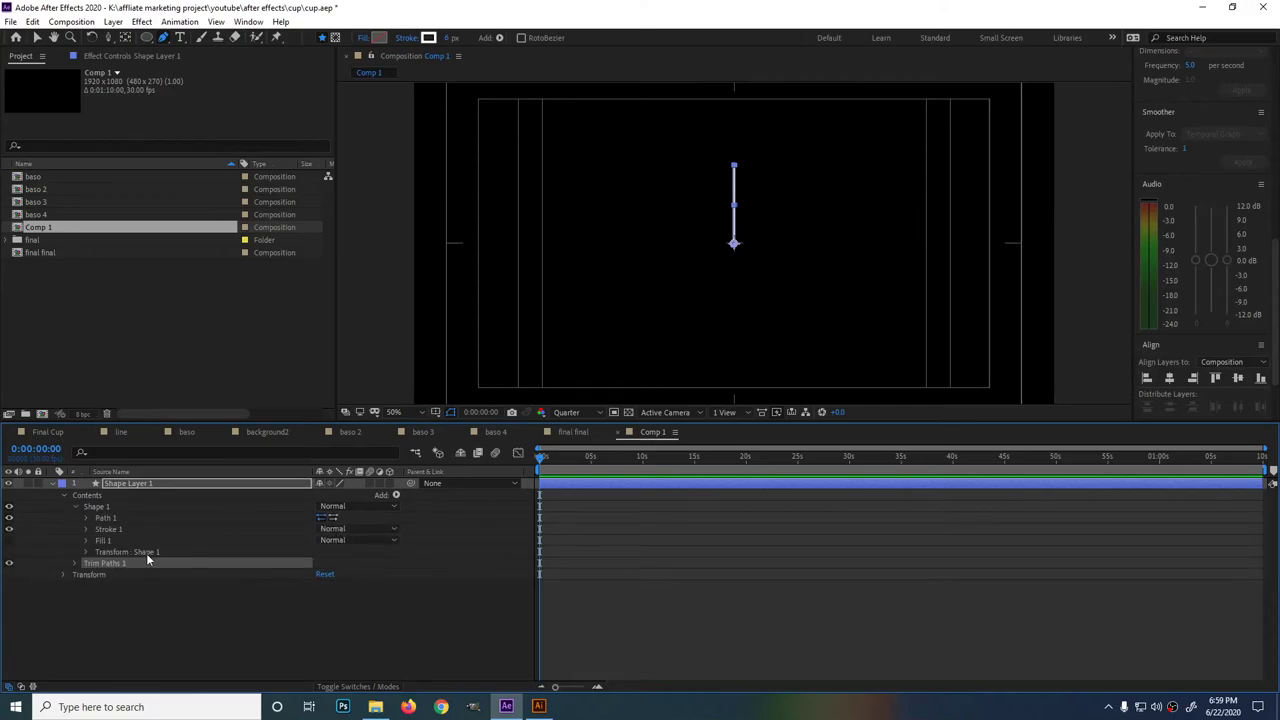
pyautogui.click(109, 542)
pyautogui.press('Delete')
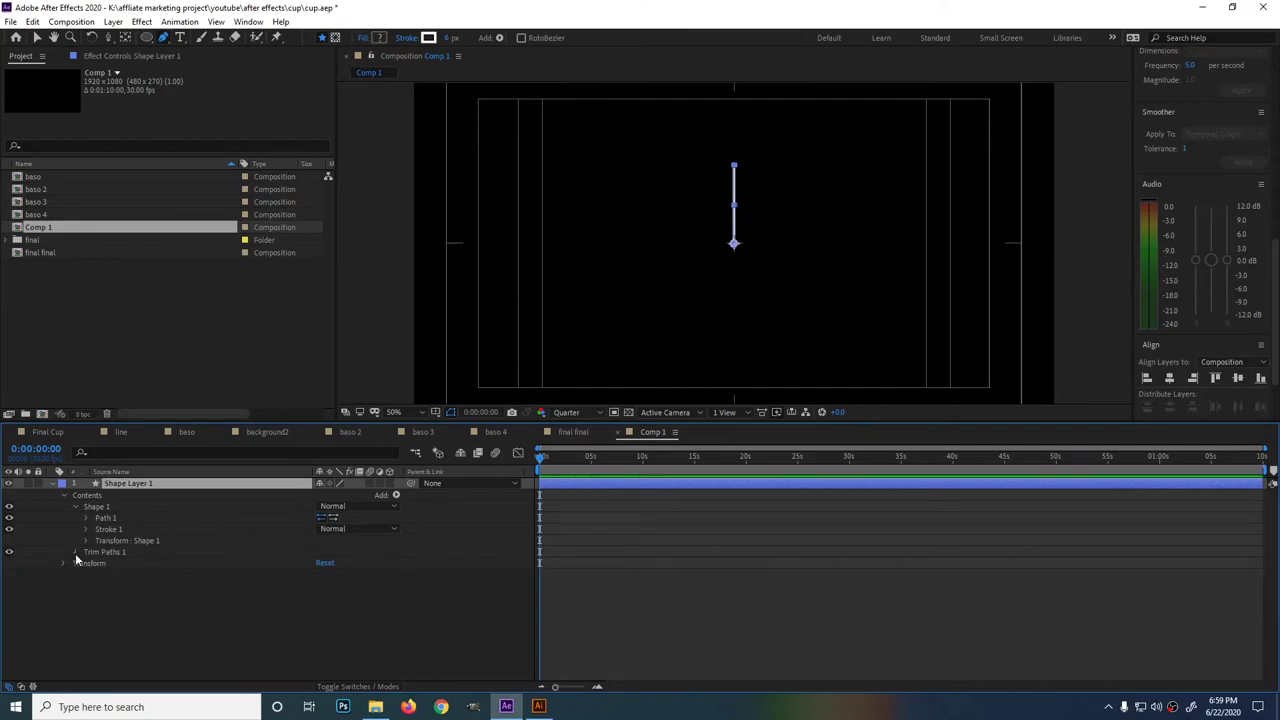
# Set Trim Paths End (100%) and Start (0%) keyframes at 0:00:00:00.
pyautogui.click(75, 553)
pyautogui.click(97, 574)
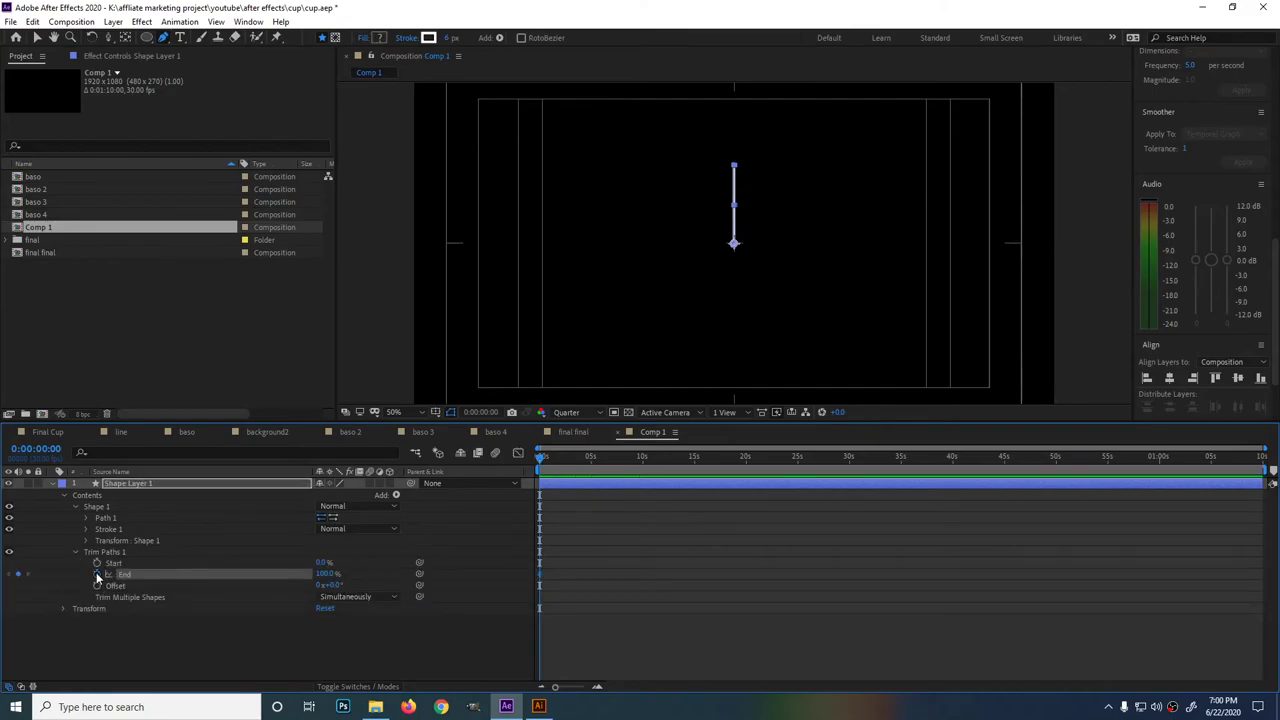
pyautogui.click(97, 563)
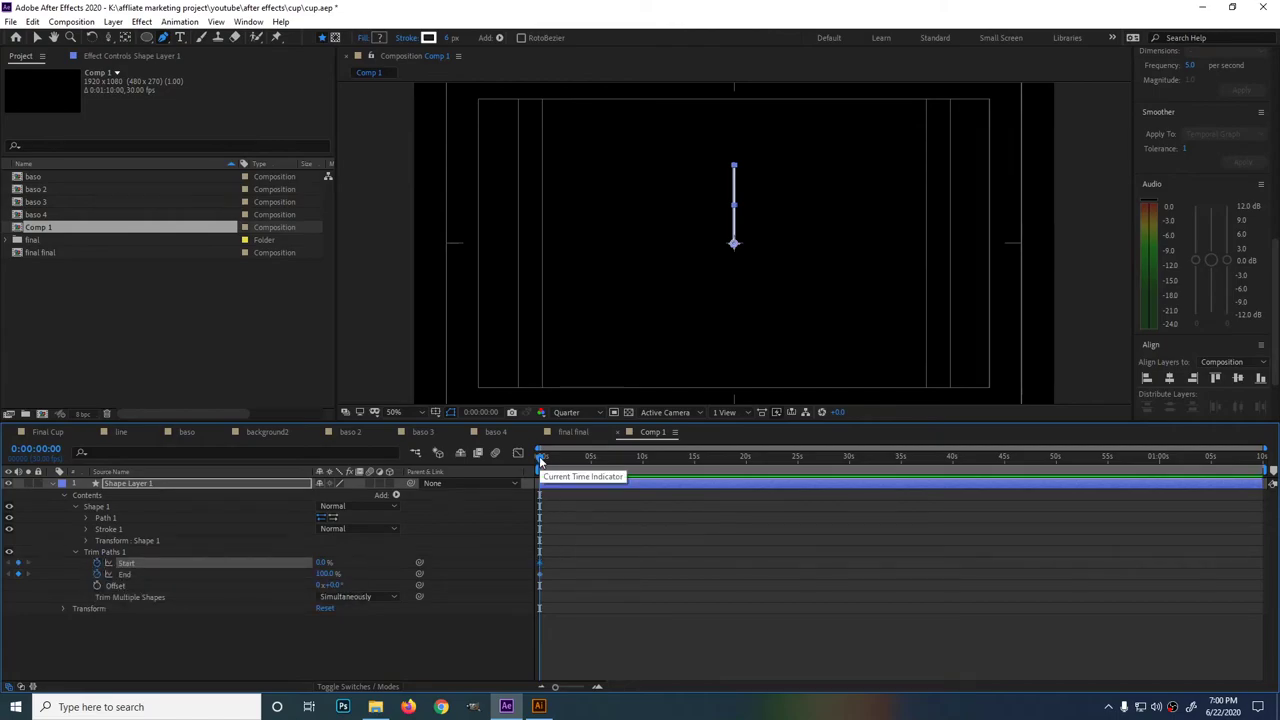
# Add Trim Paths Start and End keyframes at 0:00:03:13.
pyautogui.moveTo(542, 458); pyautogui.dragTo(575, 468)
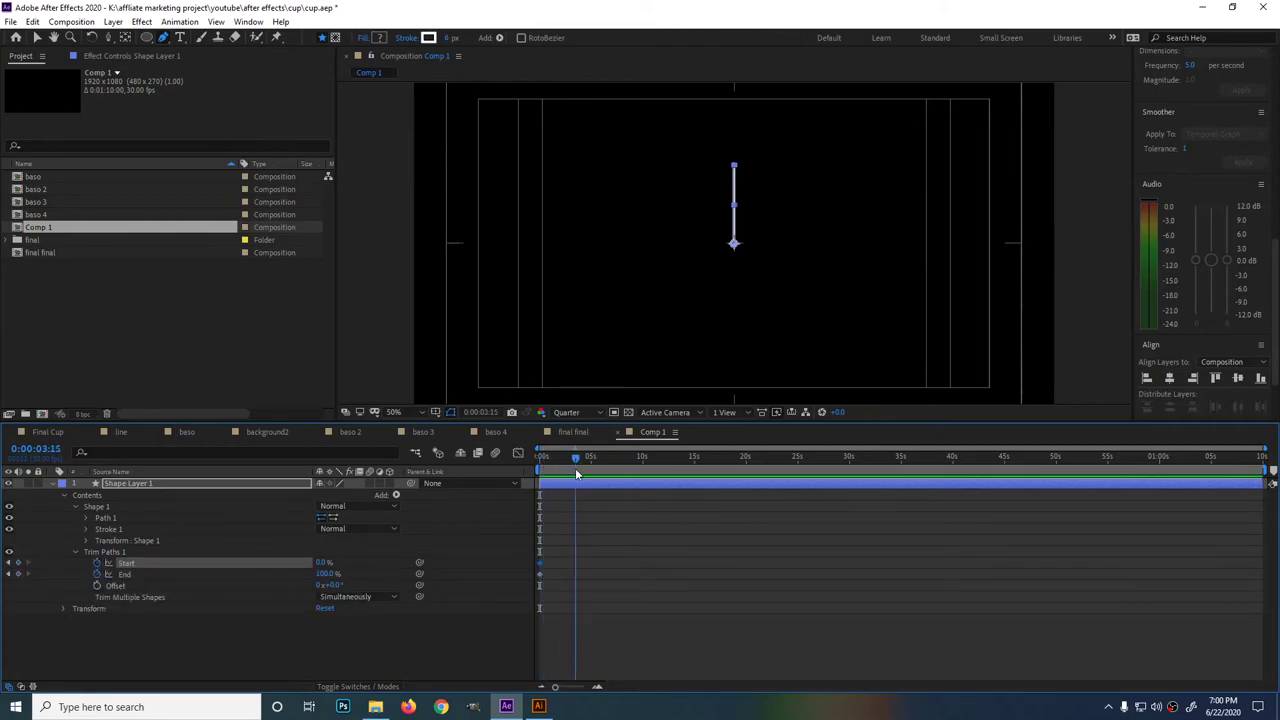
pyautogui.press('u')
pyautogui.press('Home')
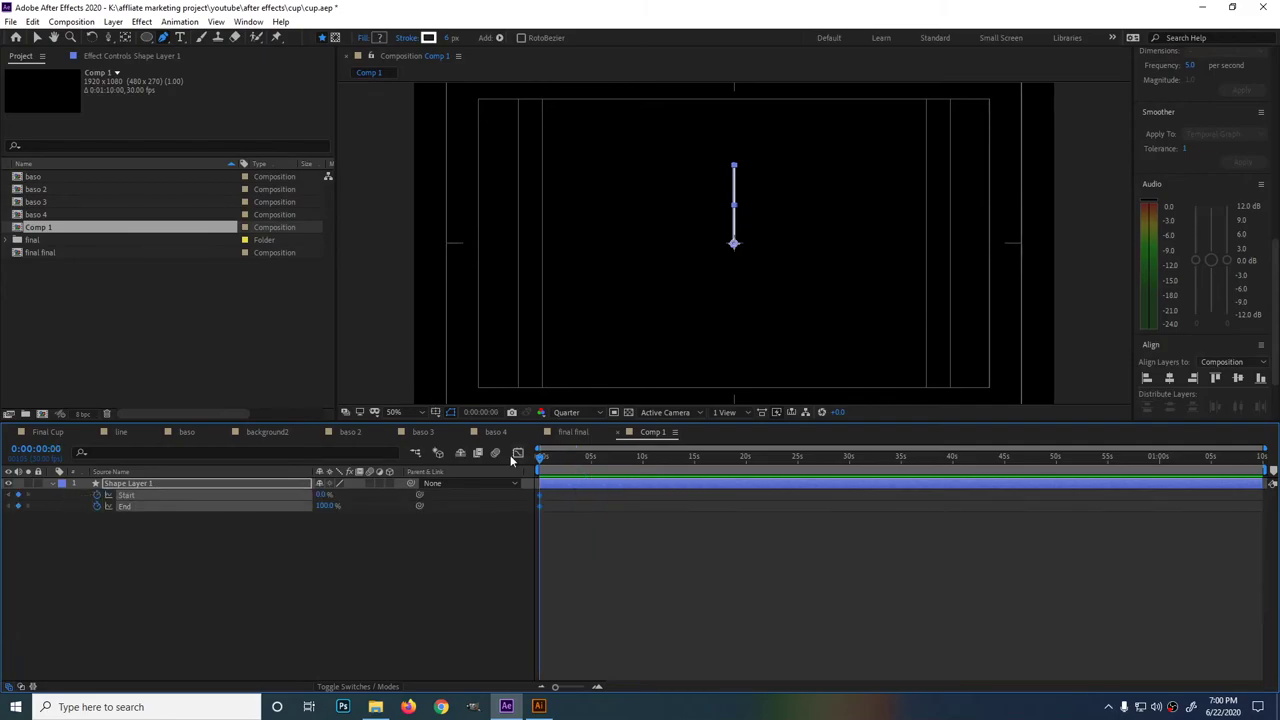
pyautogui.click(586, 468)
pyautogui.moveTo(540, 459); pyautogui.dragTo(575, 459)
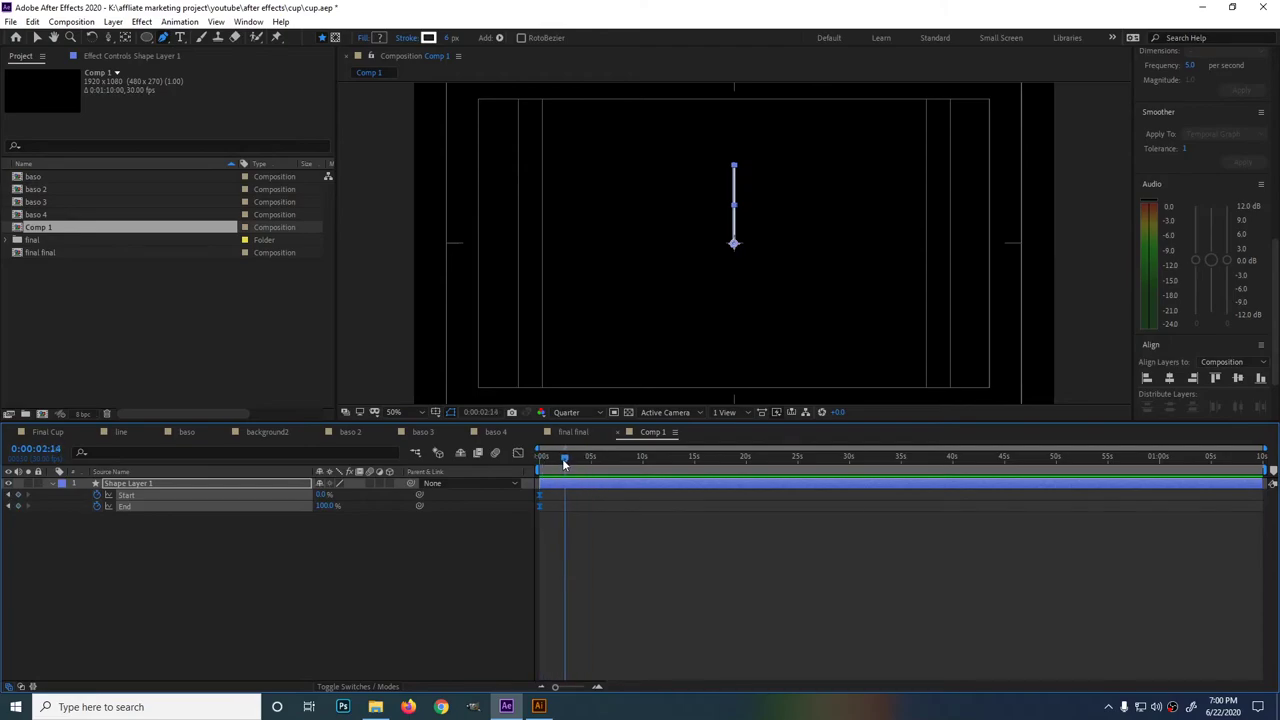
pyautogui.click(18, 495)
pyautogui.click(18, 506)
# Set Trim Paths End to 0% at the first frame and 100% at 3:13.
pyautogui.moveTo(575, 459); pyautogui.dragTo(521, 467)
pyautogui.moveTo(326, 506); pyautogui.dragTo(280, 506)
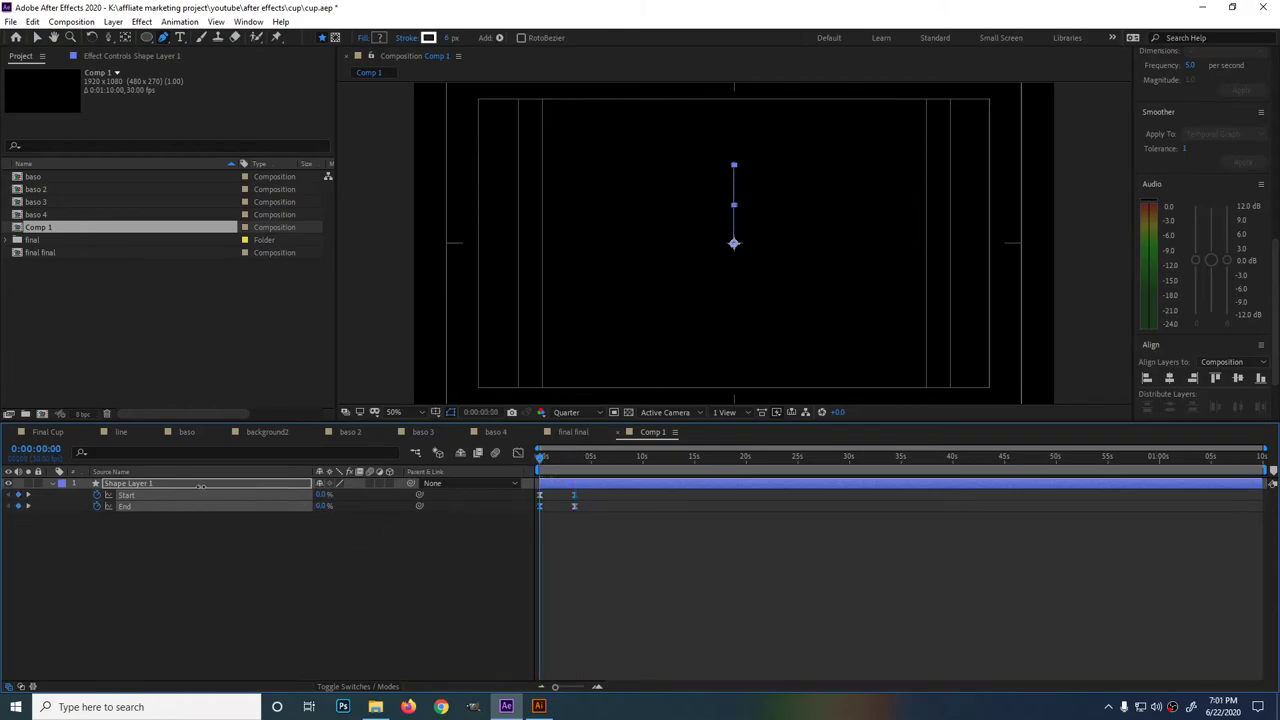
pyautogui.click(711, 614)
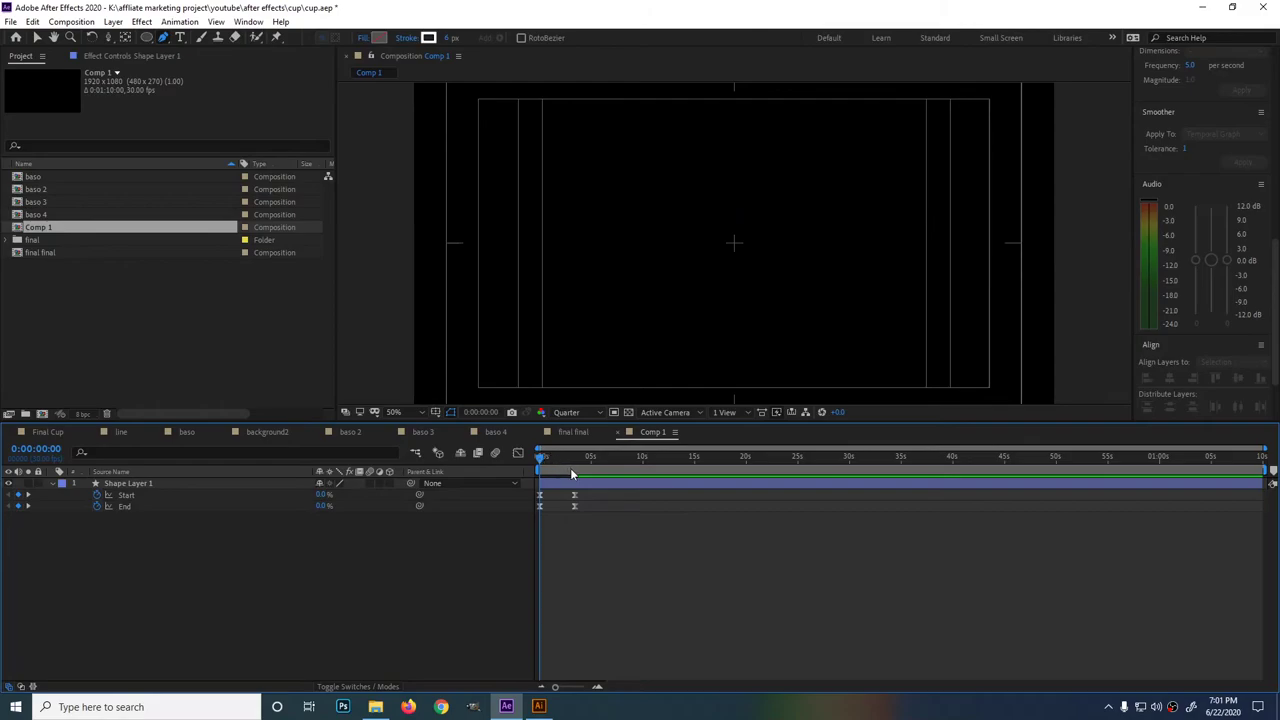
pyautogui.click(574, 457)
pyautogui.moveTo(337, 506)
pyautogui.mouseDown()
pyautogui.moveTo(271, 505)
pyautogui.moveTo(453, 509)
pyautogui.mouseUp()
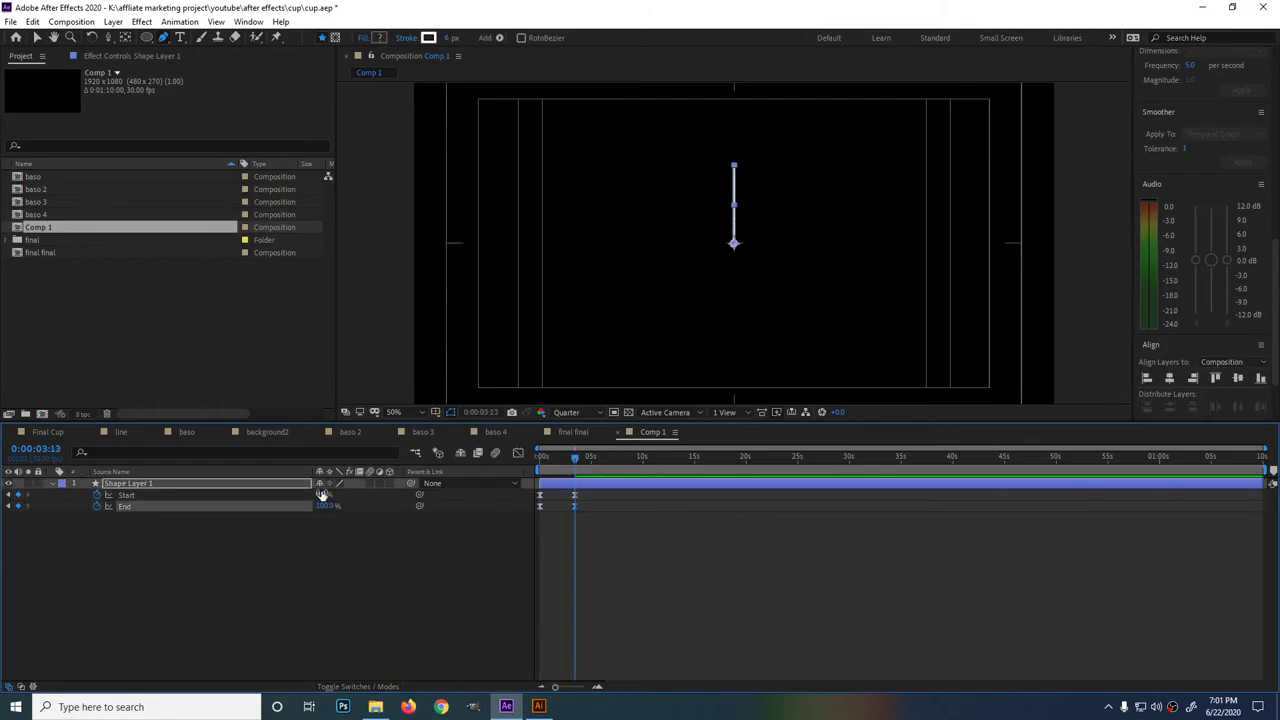
pyautogui.click(763, 591)
pyautogui.click(541, 457)
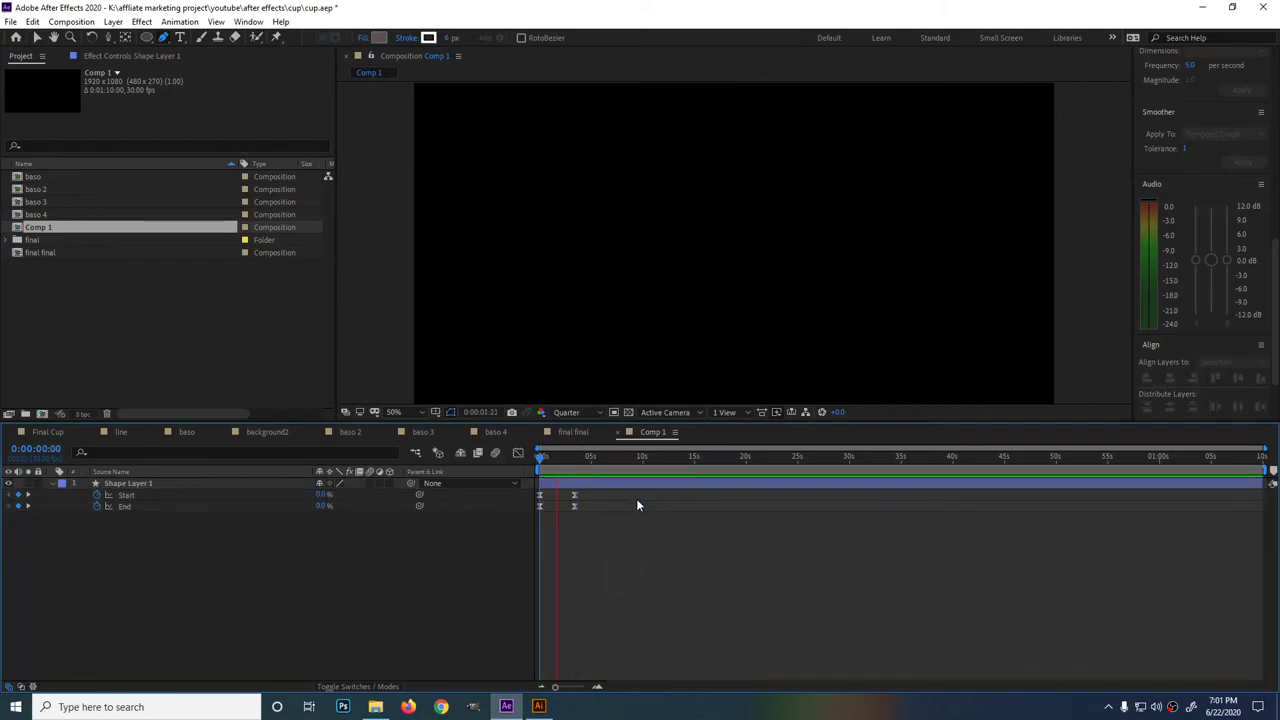
# Check the line at 3:13 and preview the trim animation from the first frame.
pyautogui.press('space')
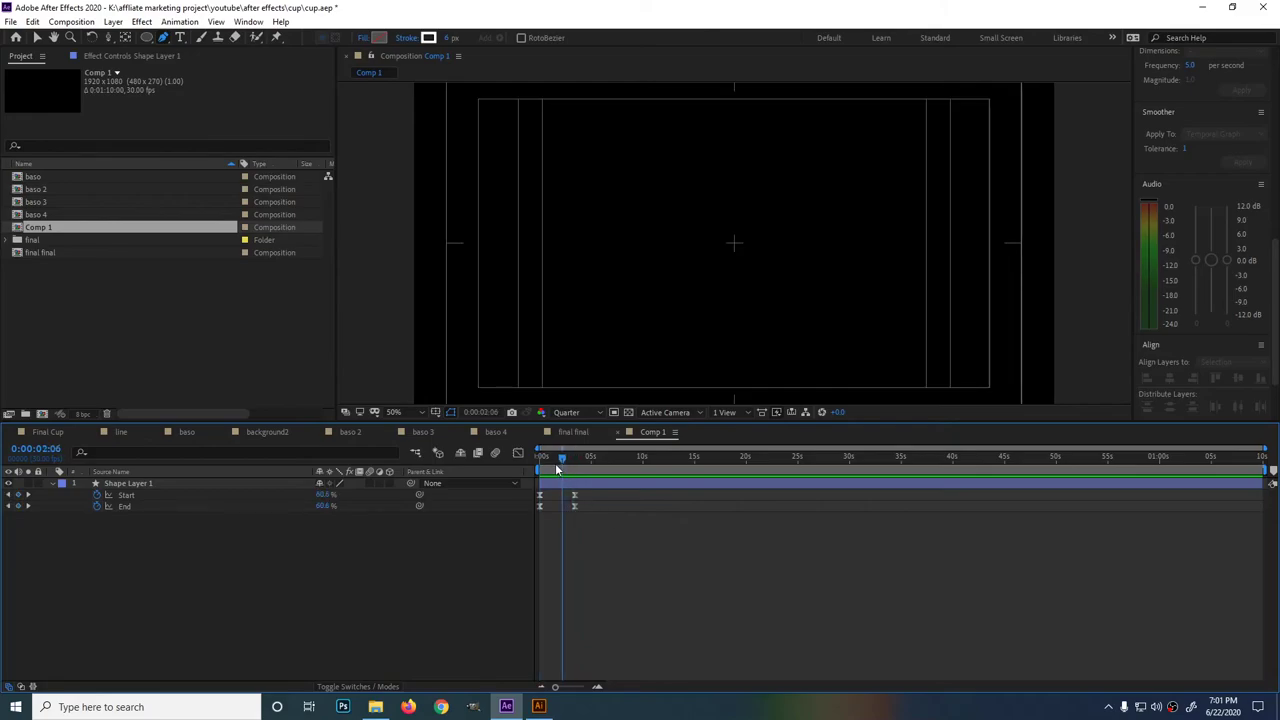
pyautogui.moveTo(541, 457)
pyautogui.mouseDown()
pyautogui.moveTo(575, 462)
pyautogui.moveTo(572, 500)
pyautogui.mouseUp()
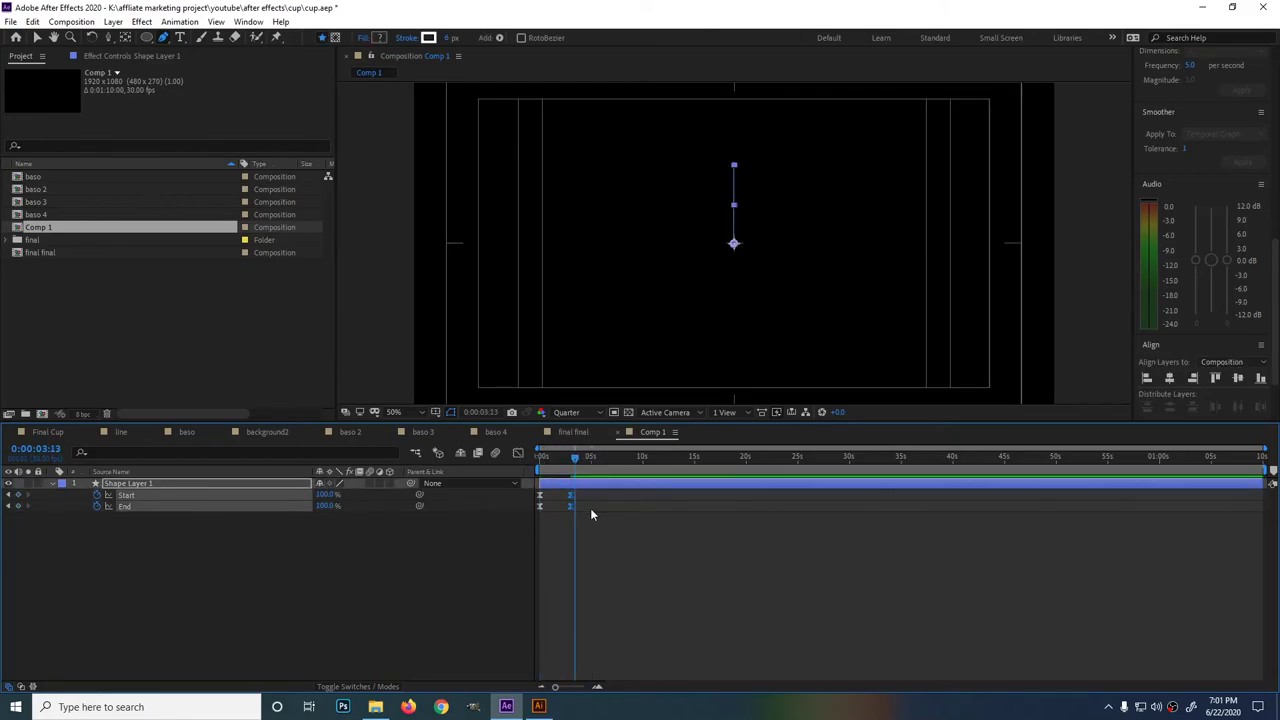
pyautogui.click(573, 500)
pyautogui.press('Home')
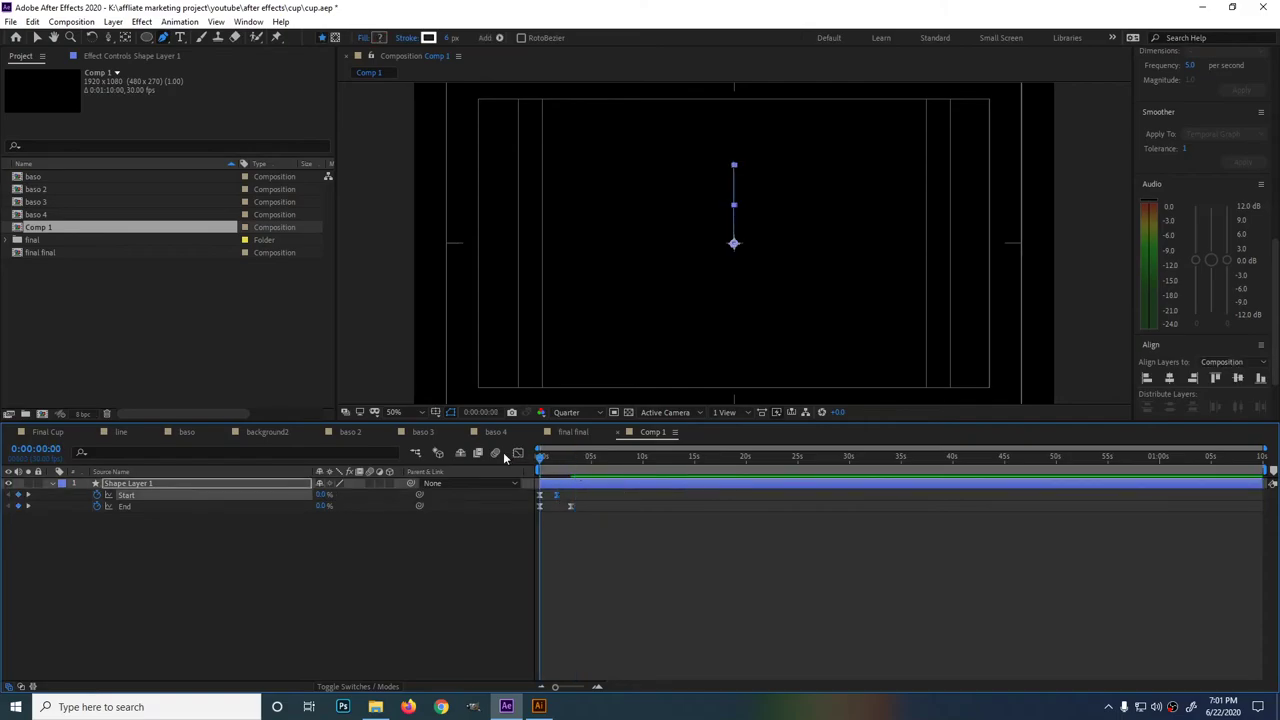
pyautogui.press('space')
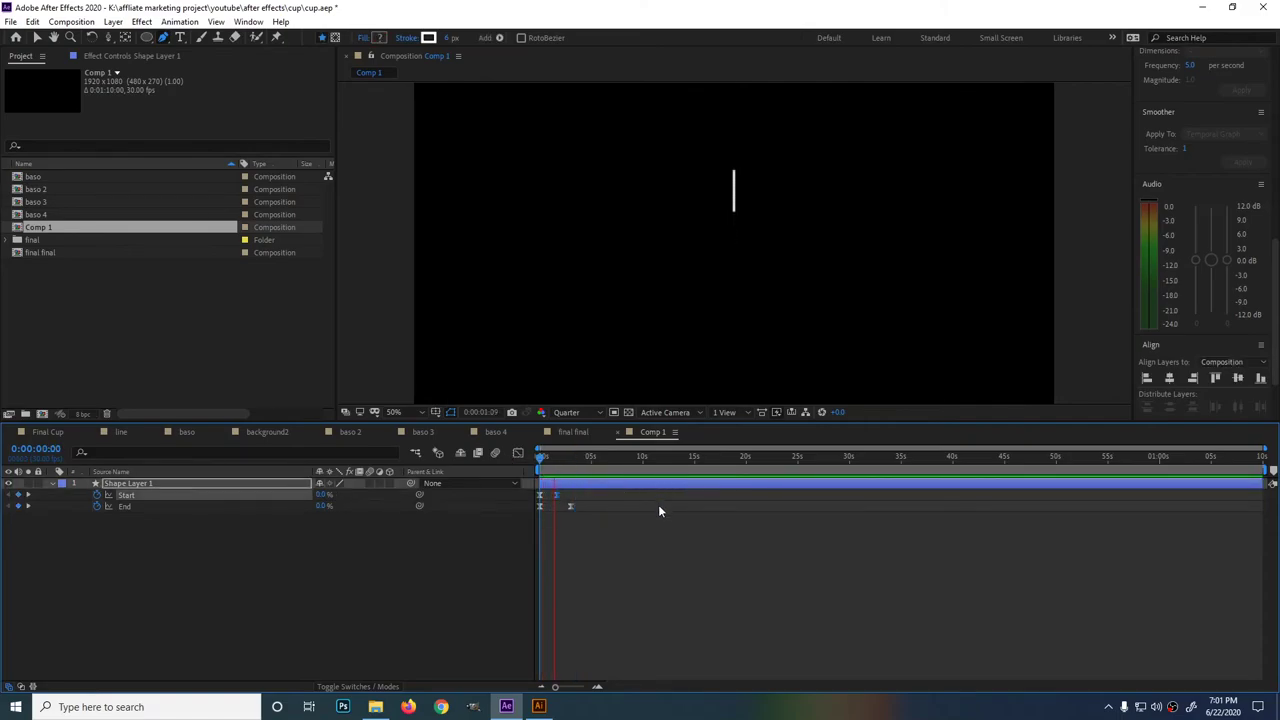
pyautogui.press('space')
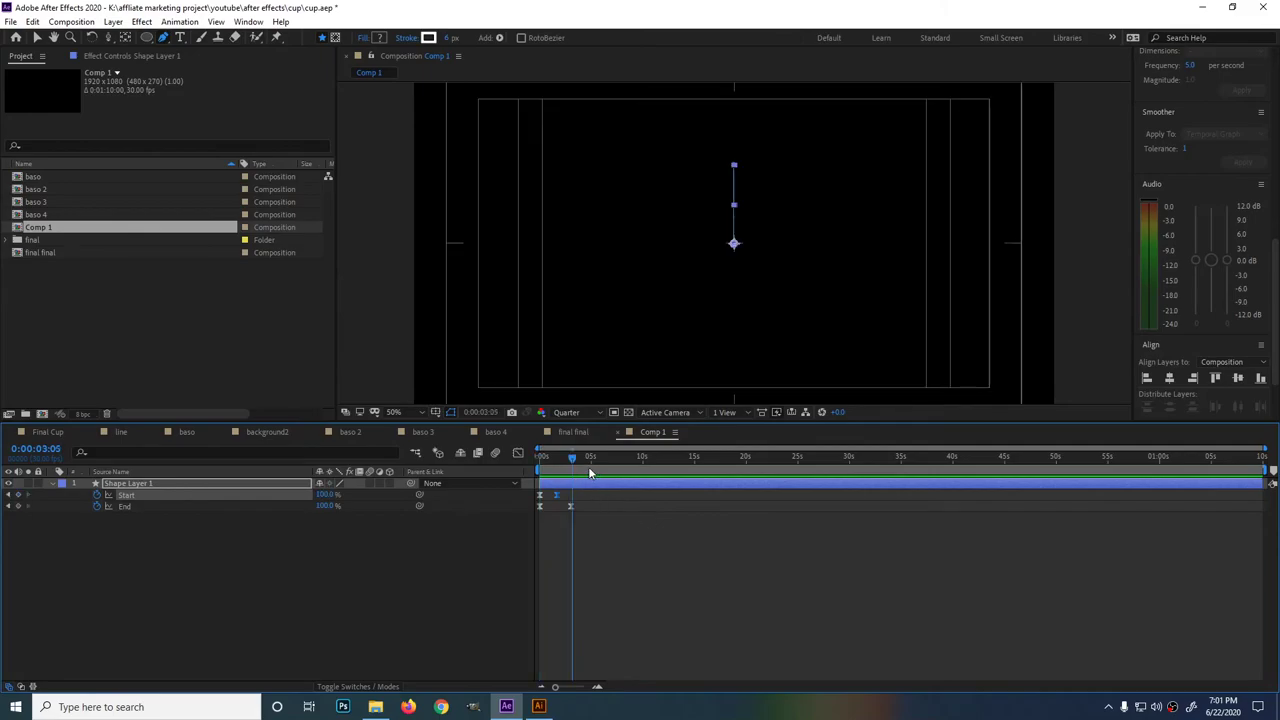
# Select the Start and End keyframes and drag the later ones earlier to speed up the line.
pyautogui.press('=')
pyautogui.moveTo(682, 552); pyautogui.dragTo(462, 478)
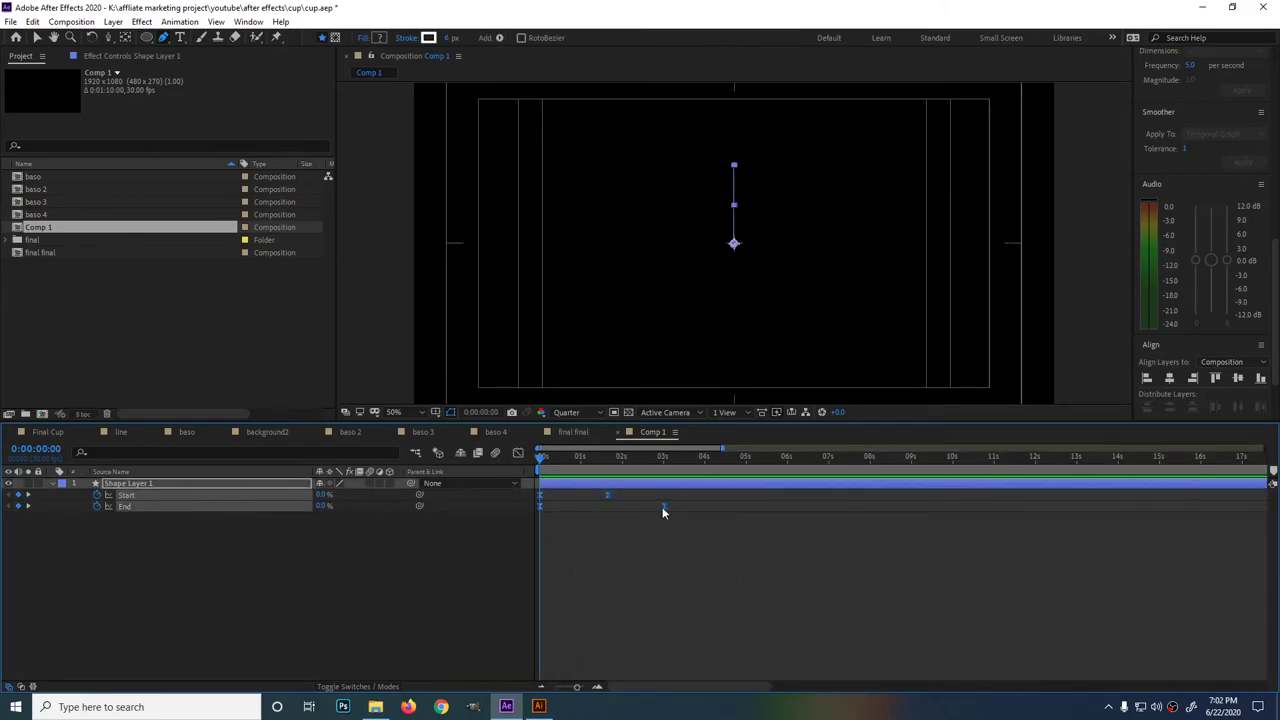
pyautogui.moveTo(664, 506); pyautogui.dragTo(603, 506)
pyautogui.press('space')
pyautogui.press('space')
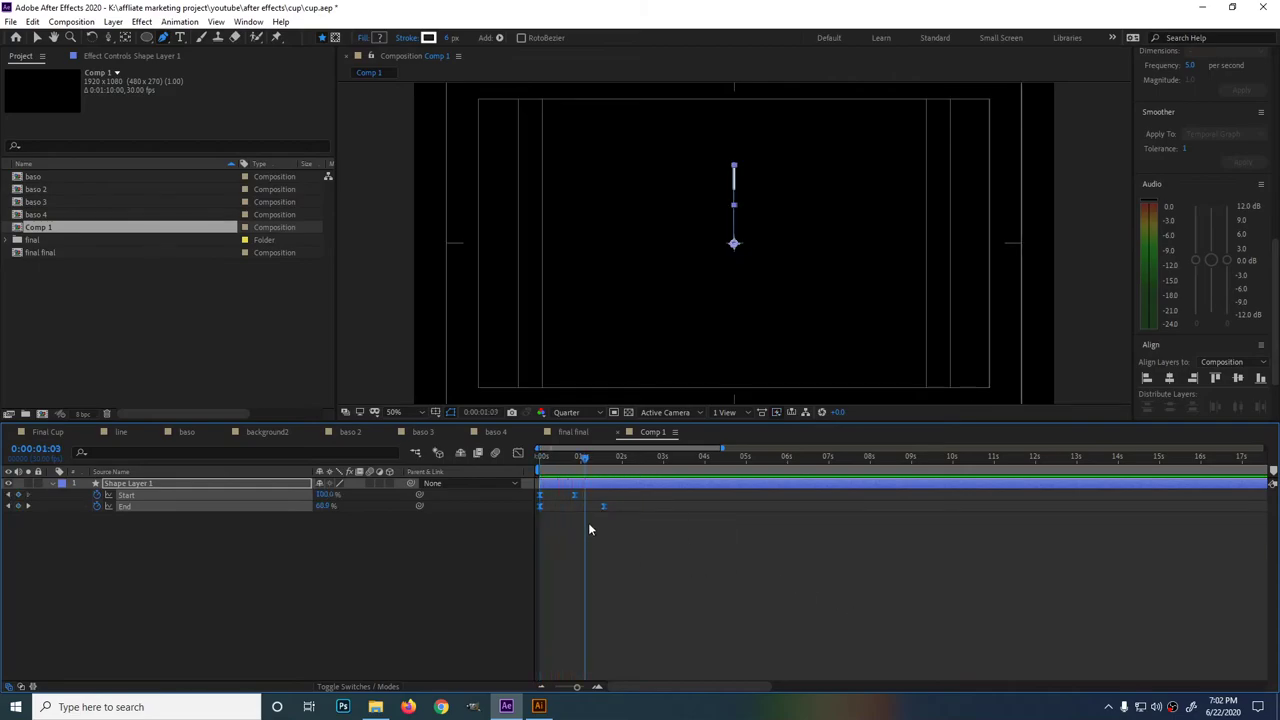
pyautogui.moveTo(603, 506); pyautogui.dragTo(576, 506)
pyautogui.press('Home')
pyautogui.press('space')
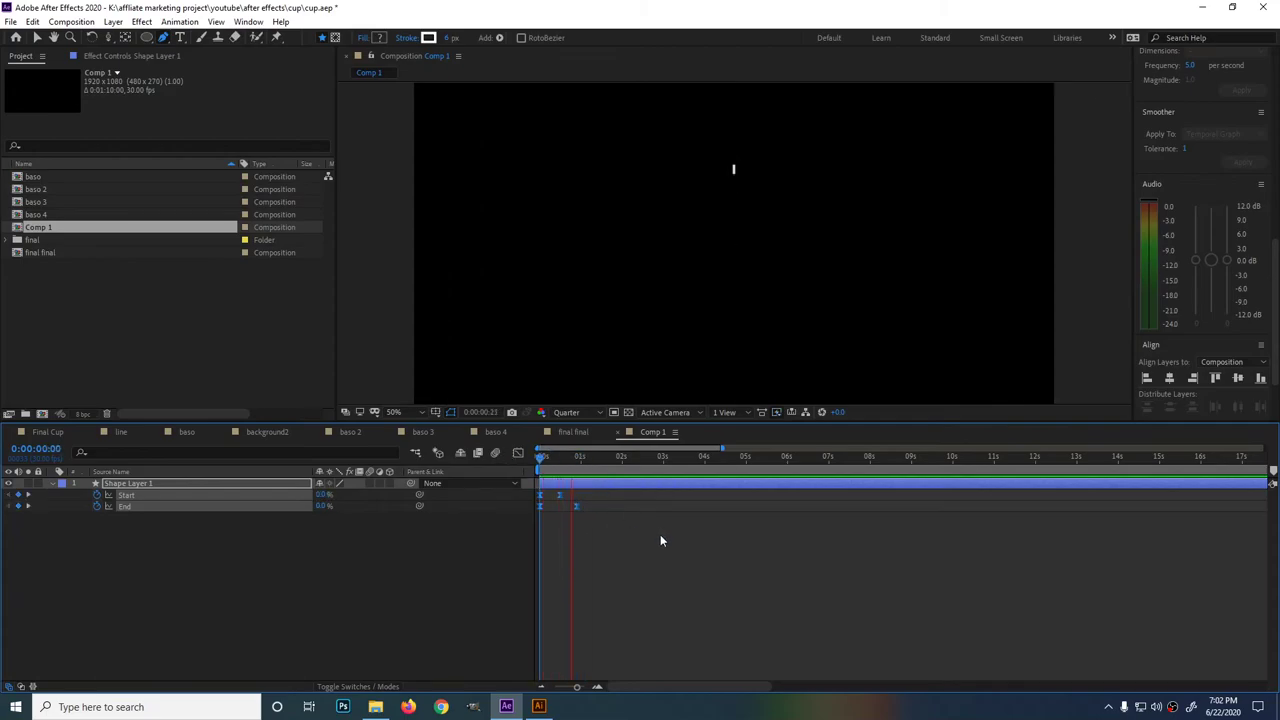
# Pull the second keyframes into roughly the first seven frames and preview the quick burst.
pyautogui.moveTo(578, 505); pyautogui.dragTo(560, 506)
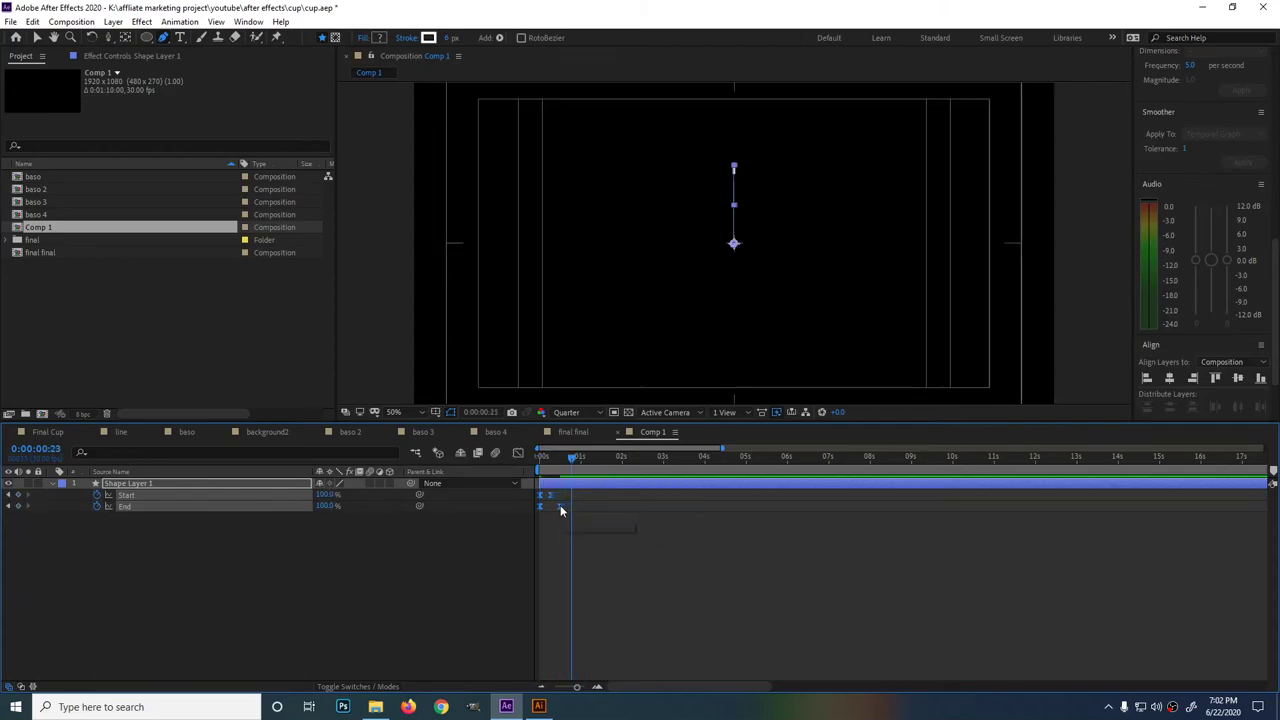
pyautogui.press('Home')
pyautogui.press('space')
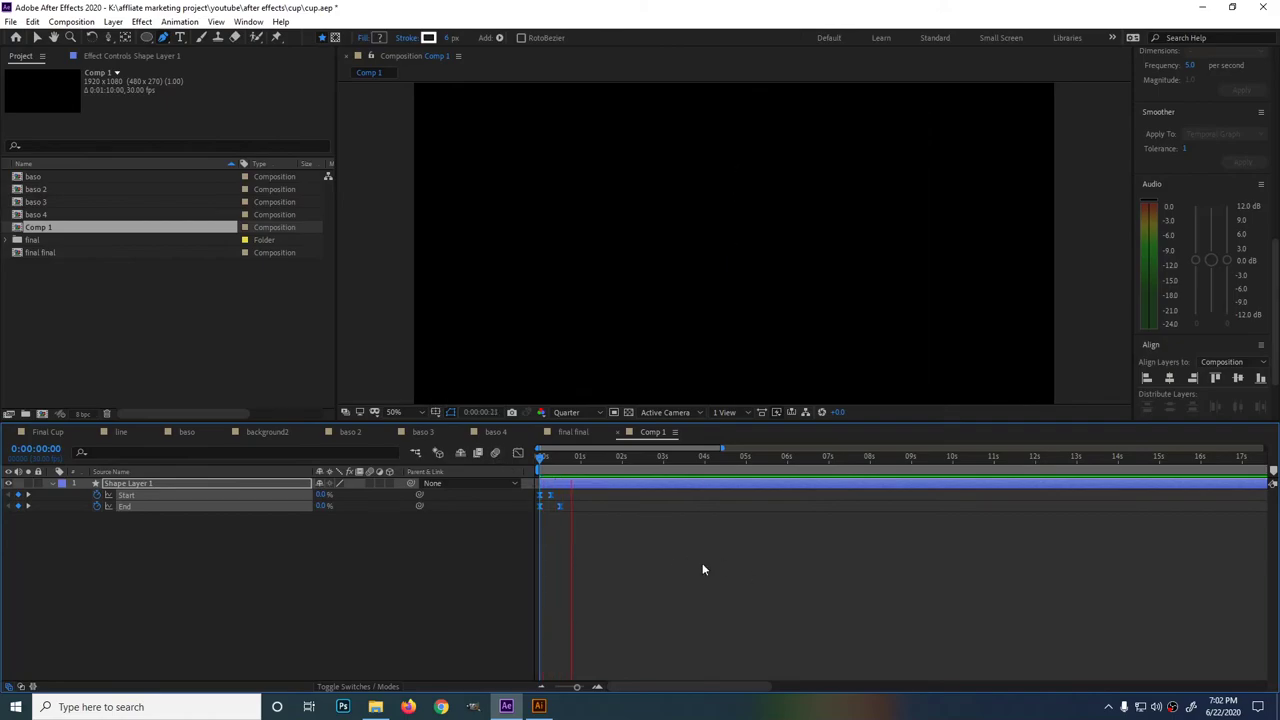
pyautogui.press('space')
pyautogui.press('space')
pyautogui.click(762, 578)
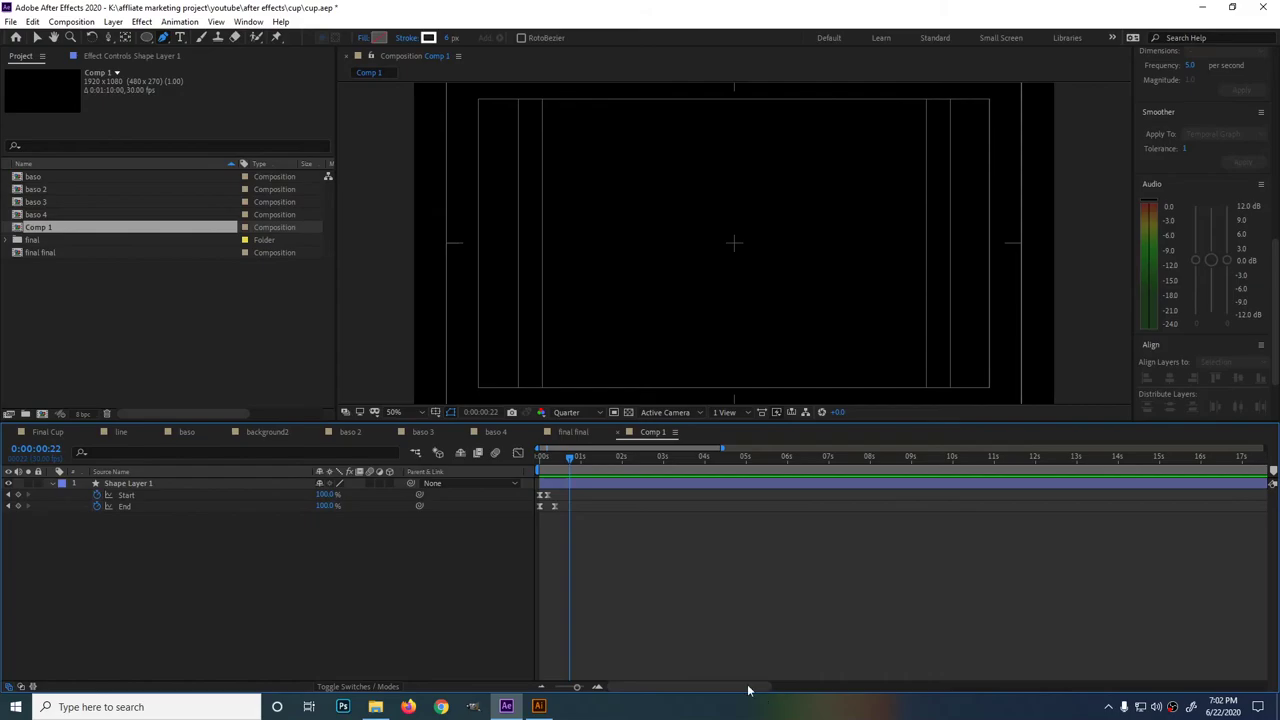
pyautogui.moveTo(572, 458)
pyautogui.mouseDown()
pyautogui.moveTo(533, 465)
pyautogui.moveTo(548, 465)
pyautogui.mouseUp()
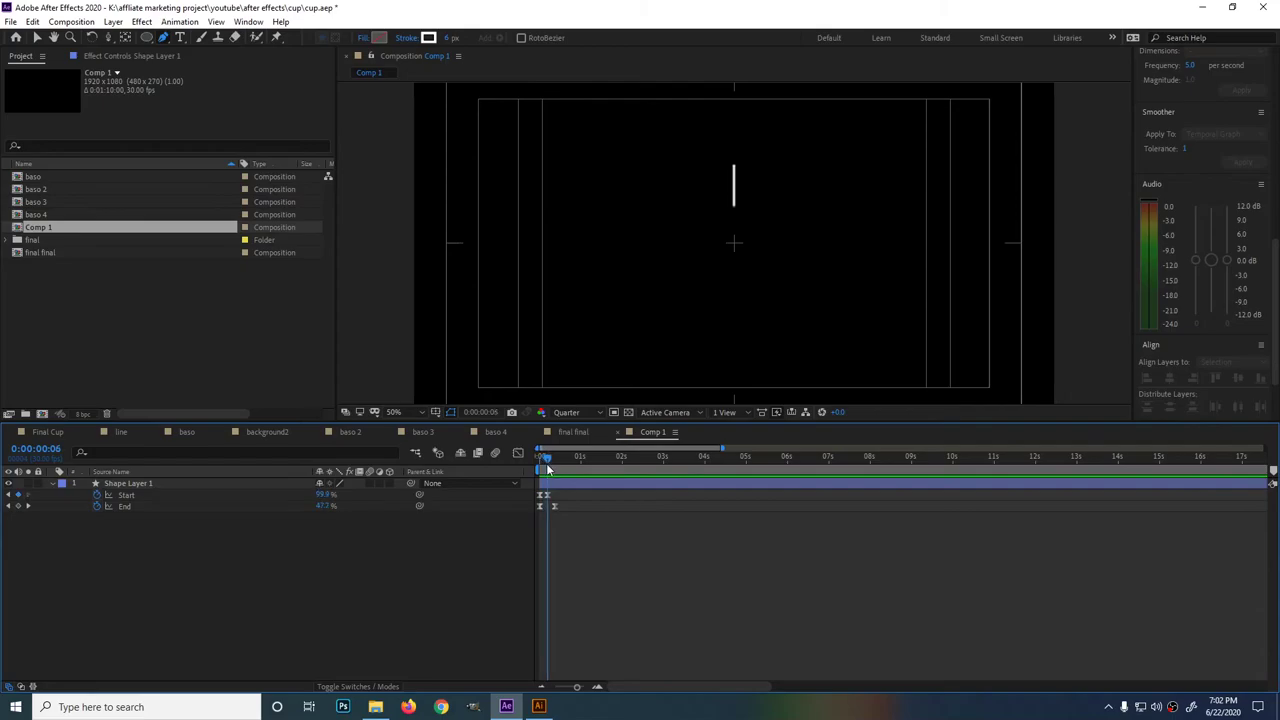
# Set Shape Layer 1's Rotation expression to index*360/30 so the line tilts 12°.
pyautogui.click(150, 483)
pyautogui.press('r')
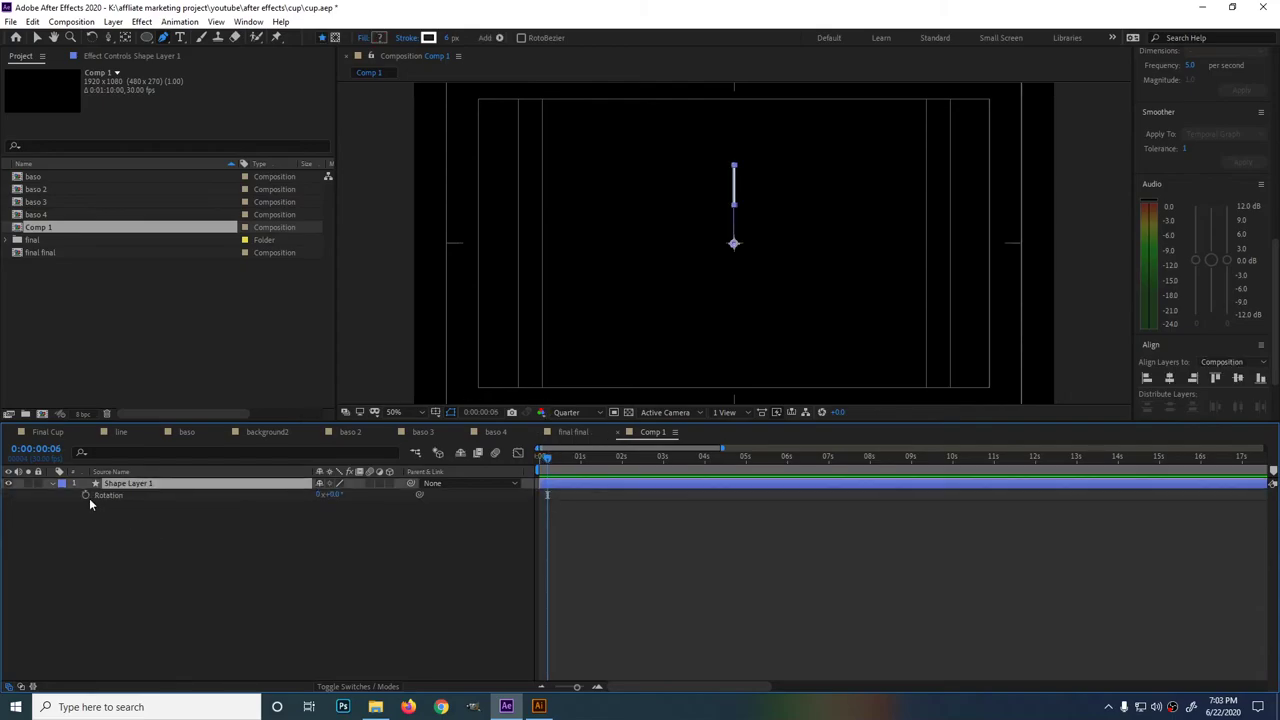
pyautogui.keyDown('alt'); pyautogui.click(85, 495); pyautogui.keyUp('alt')
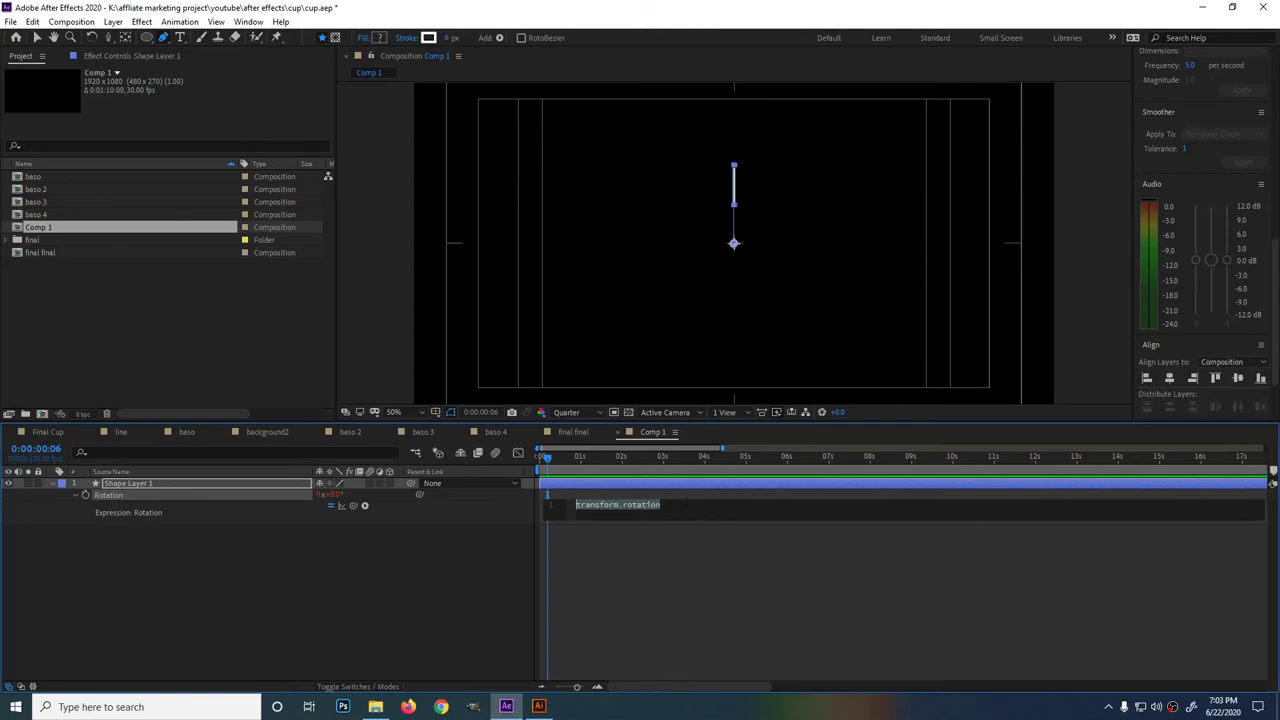
pyautogui.click(685, 504)
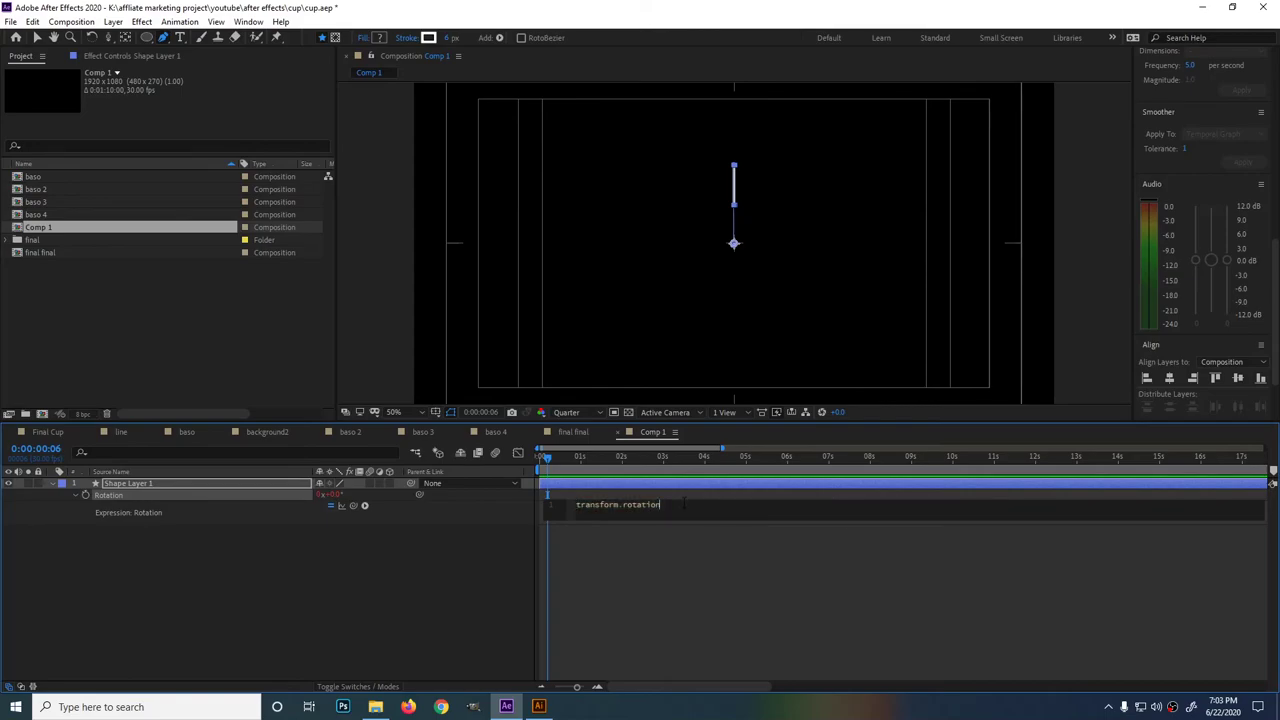
pyautogui.hotkey('ctrl', 'a')
pyautogui.write('index')
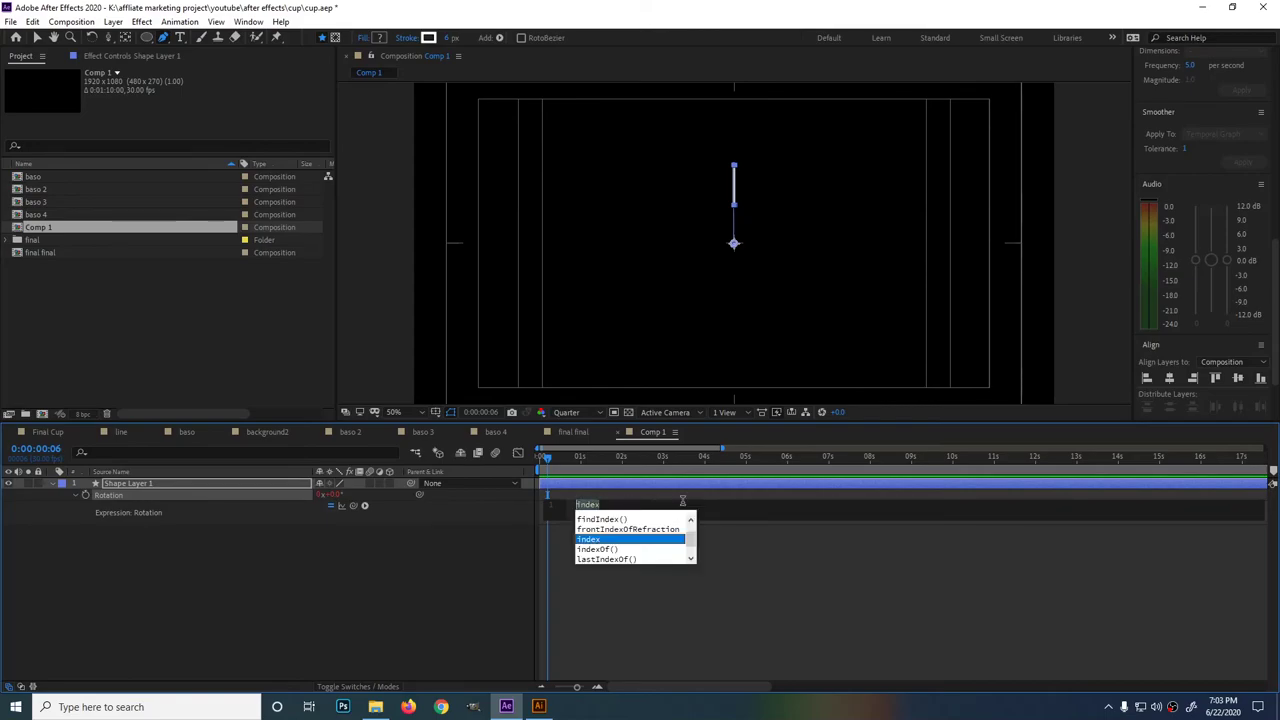
pyautogui.press('BackSpace')
pyautogui.press('Escape')
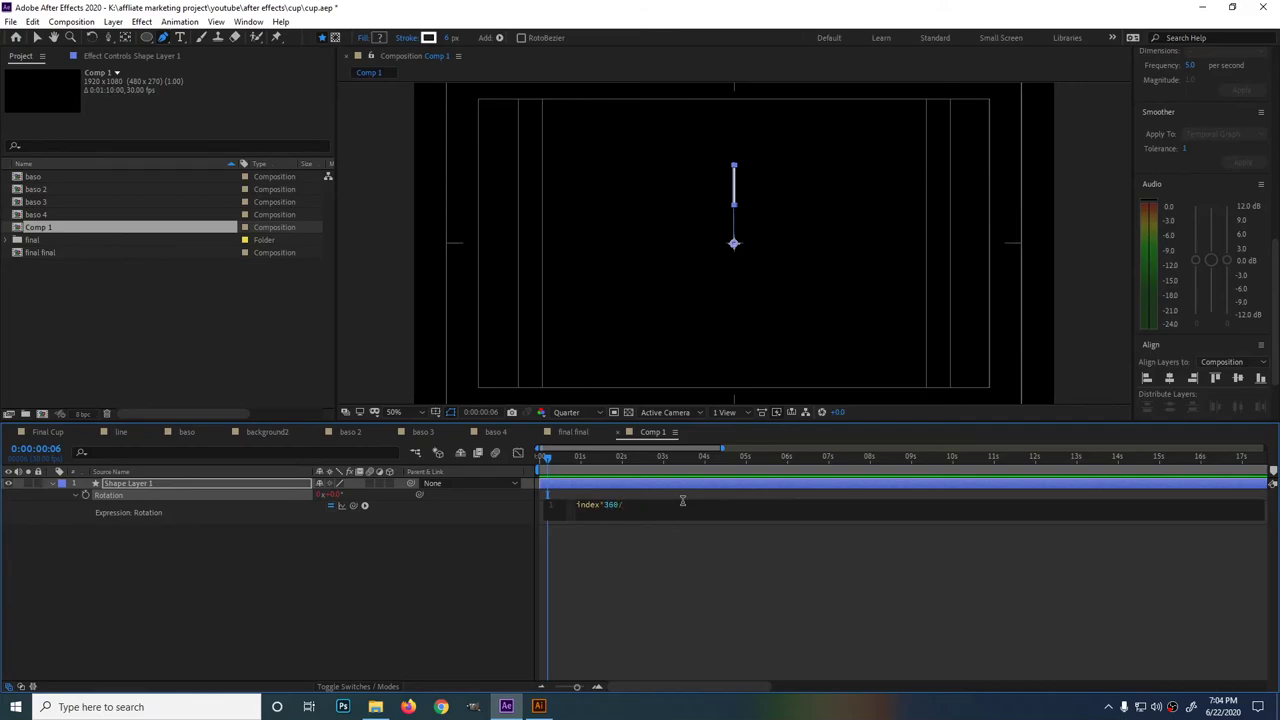
pyautogui.write('30;')
pyautogui.press('KP_Enter')
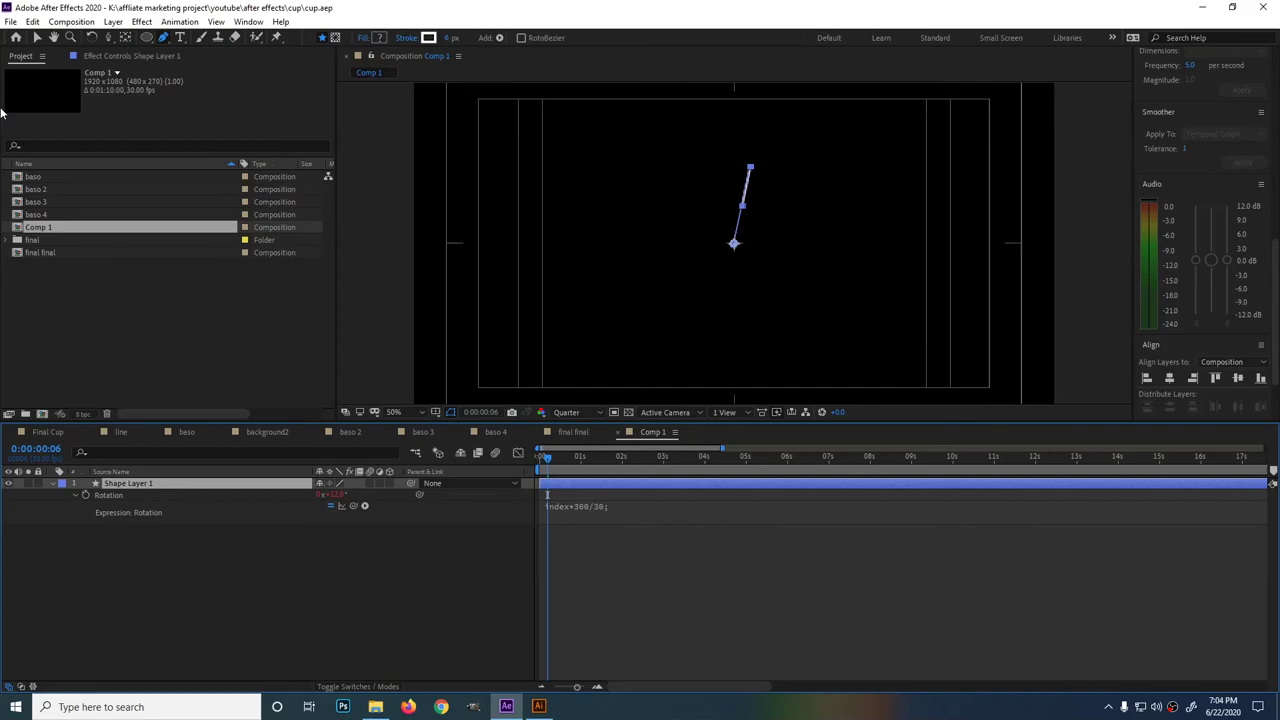
# Duplicate the line layer to fill the circle, then delete the extra overlapping copy.
pyautogui.hotkey('ctrl', 'd')
pyautogui.hotkey('ctrl', 'd')
pyautogui.hotkey('ctrl', 'd')
pyautogui.hotkey('ctrl', 'd')
pyautogui.hotkey('ctrl', 'd')
pyautogui.hotkey('ctrl', 'd')
pyautogui.hotkey('ctrl', 'd')
pyautogui.hotkey('ctrl', 'd')
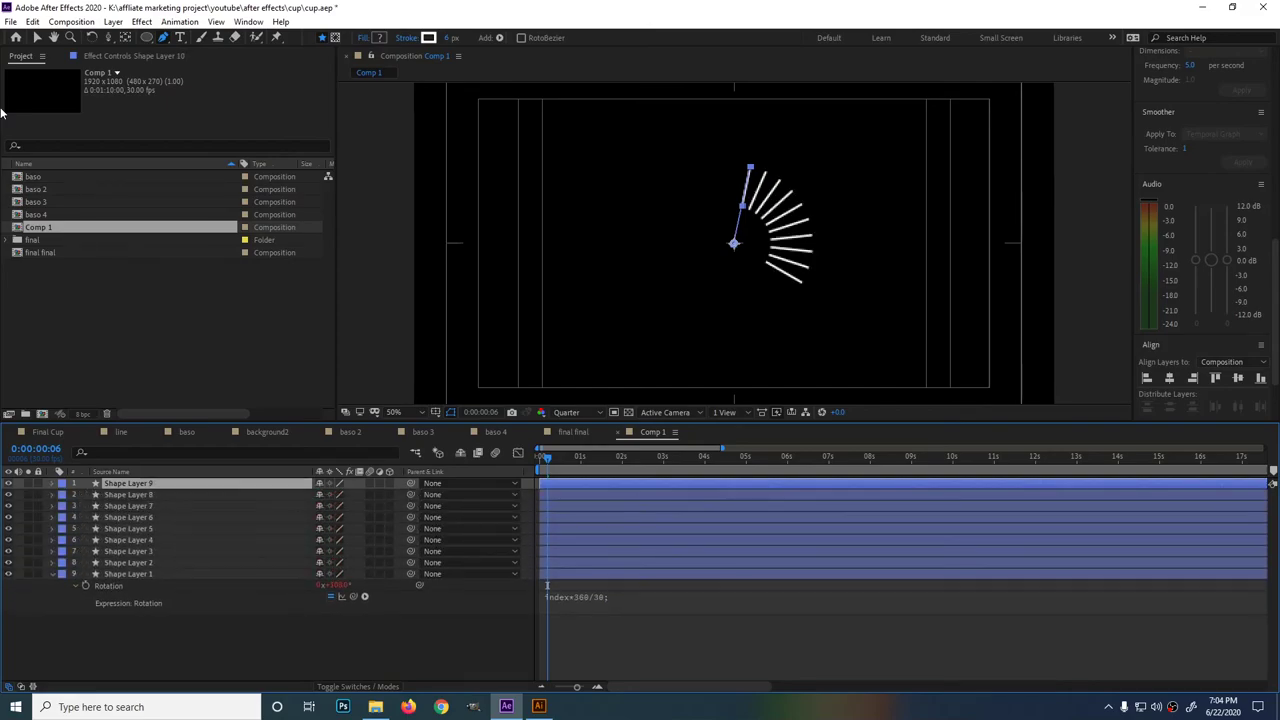
pyautogui.hotkey('ctrl', 'd')
pyautogui.hotkey('ctrl', 'd')
pyautogui.hotkey('ctrl', 'd')
pyautogui.hotkey('ctrl', 'd')
pyautogui.hotkey('ctrl', 'd')
pyautogui.hotkey('ctrl', 'd')
pyautogui.hotkey('ctrl', 'd')
pyautogui.hotkey('ctrl', 'd')
pyautogui.hotkey('ctrl', 'd')
pyautogui.hotkey('ctrl', 'd')
pyautogui.hotkey('ctrl', 'd')
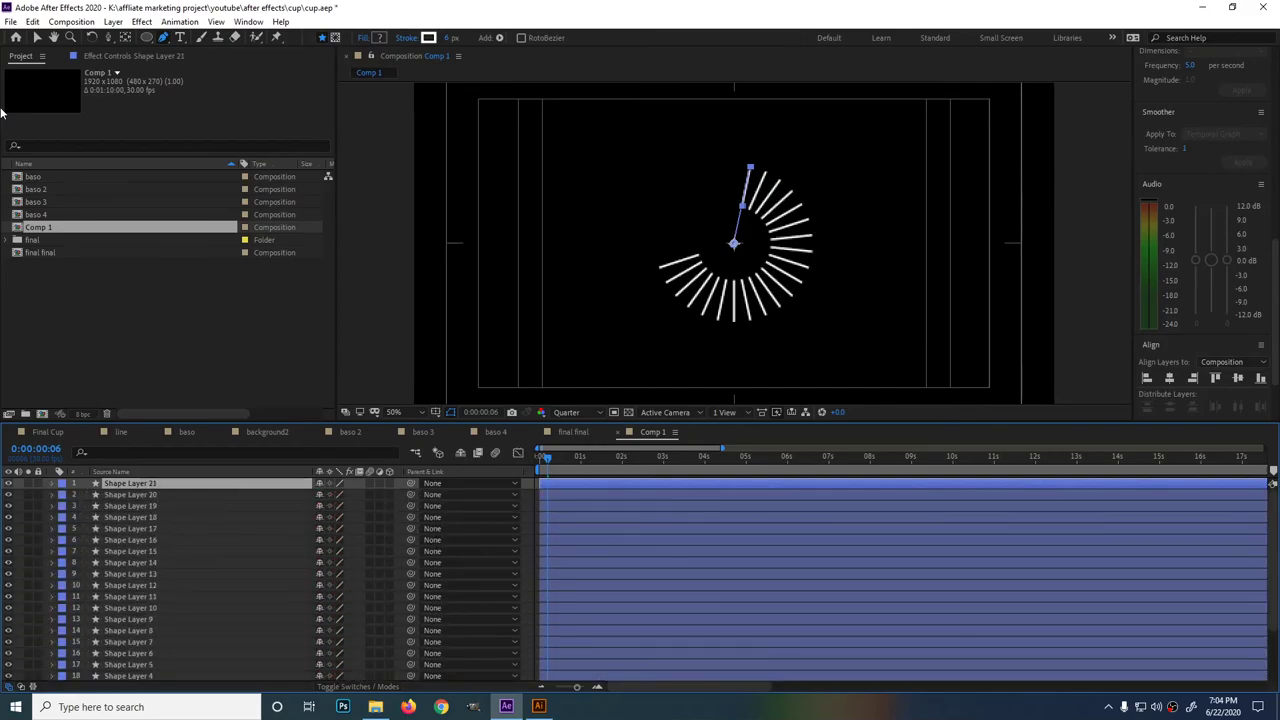
pyautogui.hotkey('ctrl', 'd')
pyautogui.hotkey('ctrl', 'd')
pyautogui.hotkey('ctrl', 'd')
pyautogui.hotkey('ctrl', 'd')
pyautogui.hotkey('ctrl', 'd')
pyautogui.hotkey('ctrl', 'd')
pyautogui.hotkey('ctrl', 'd')
pyautogui.hotkey('ctrl', 'd')
pyautogui.hotkey('ctrl', 'd')
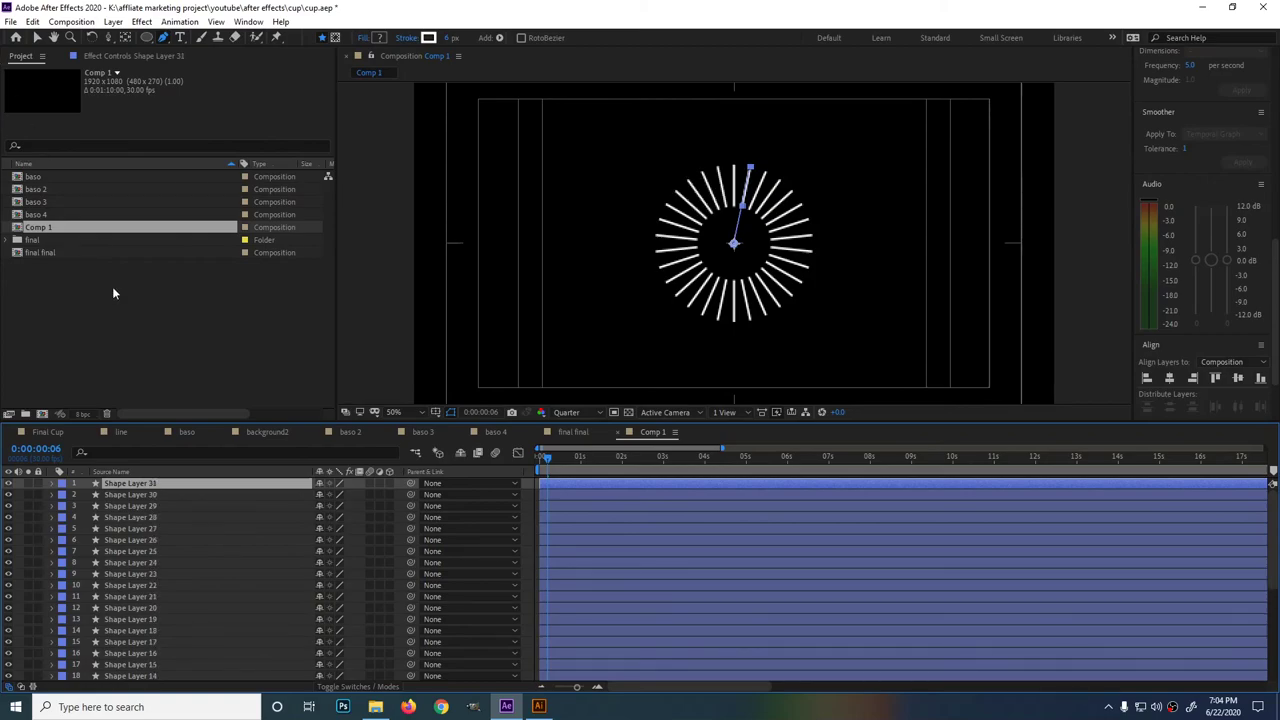
pyautogui.press('Delete')
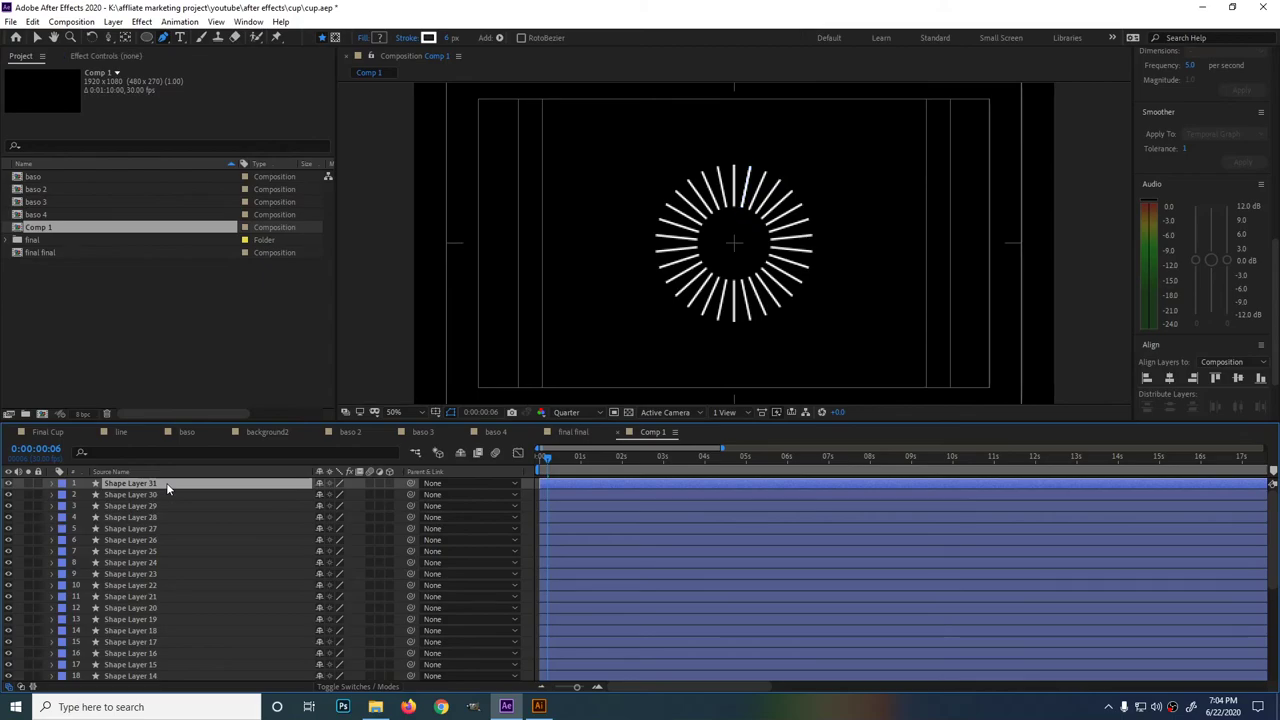
# Jump to frame 0 and preview the line burst with the safe guides shown.
pyautogui.hotkey('alt', 'shift', 'j')
pyautogui.write('0')
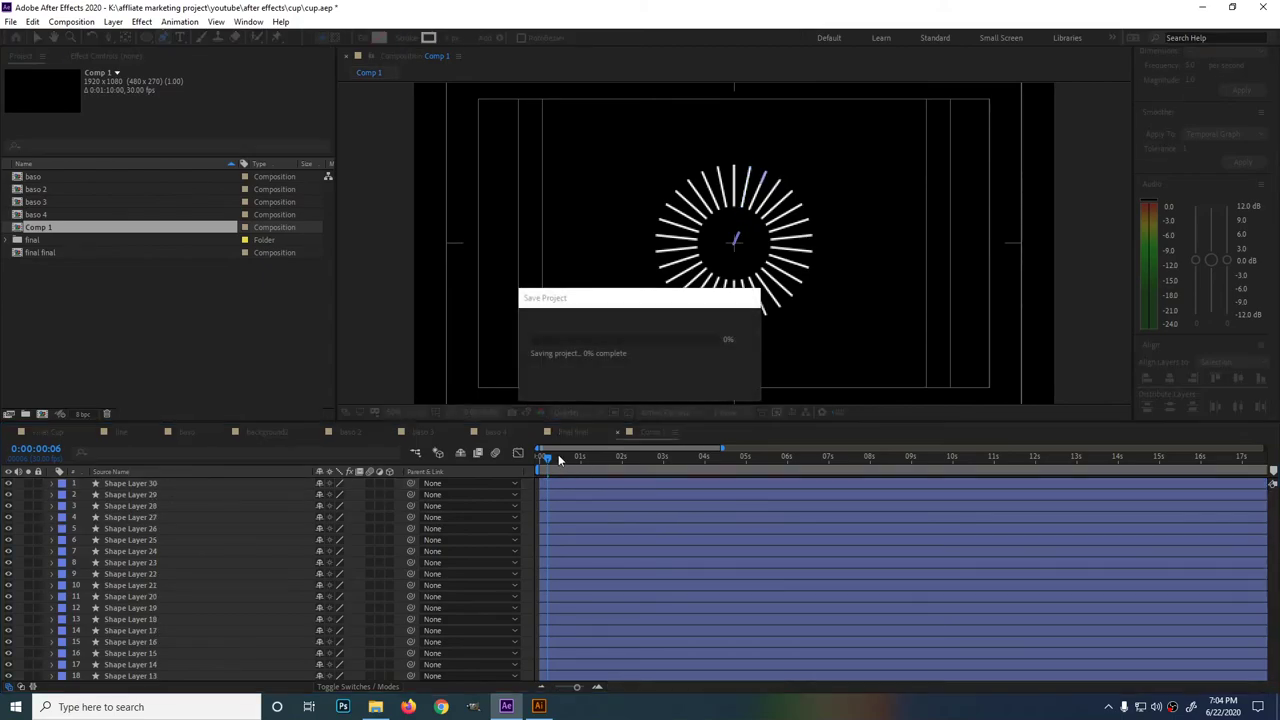
pyautogui.press('Return')
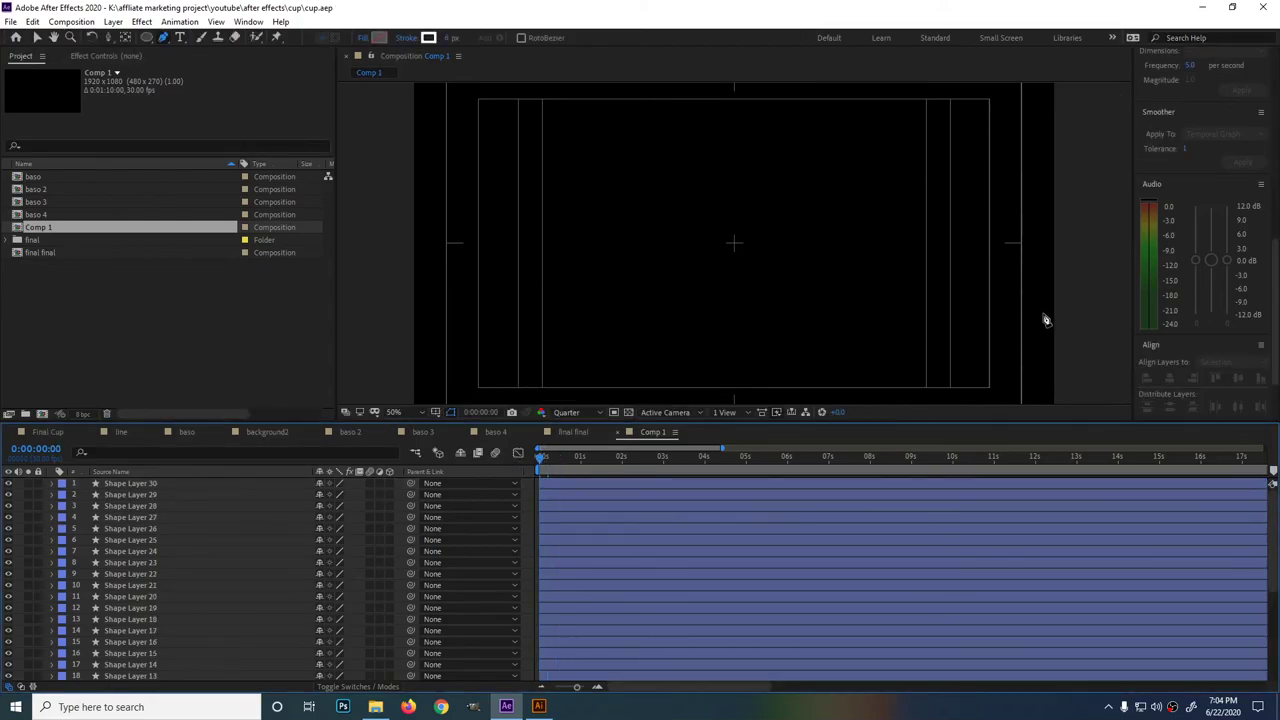
pyautogui.press('space')
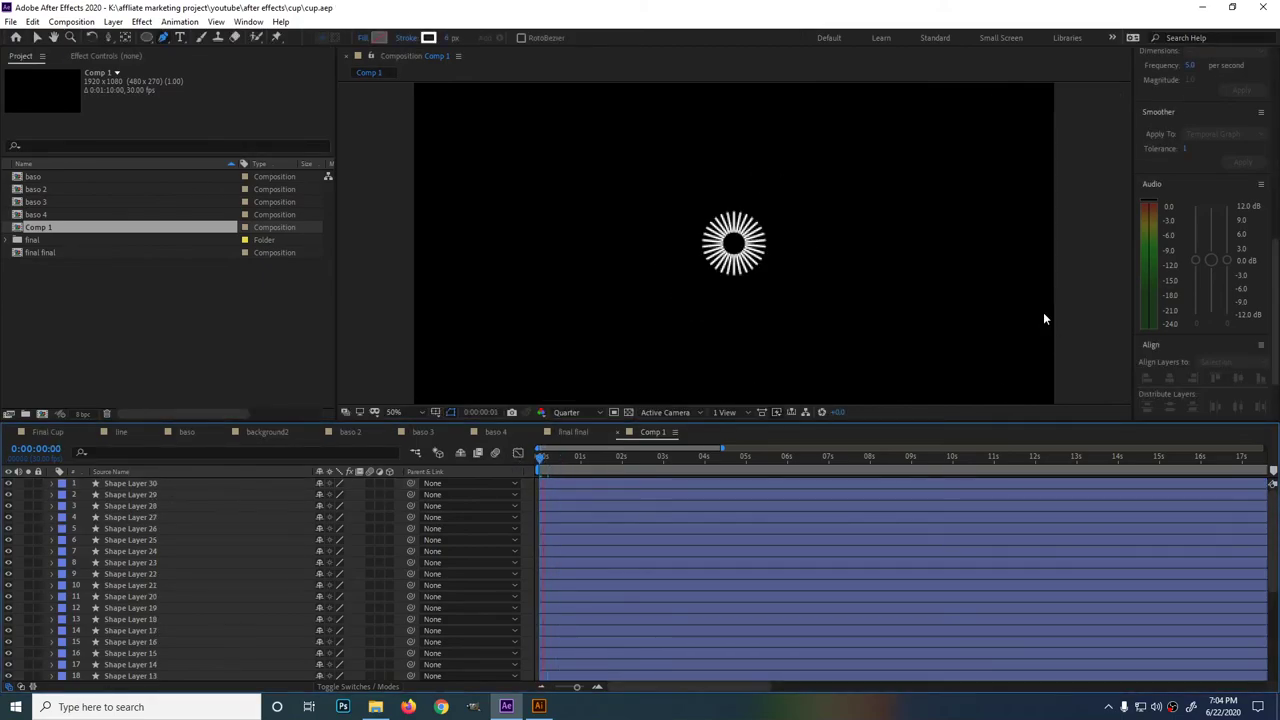
pyautogui.press('v')
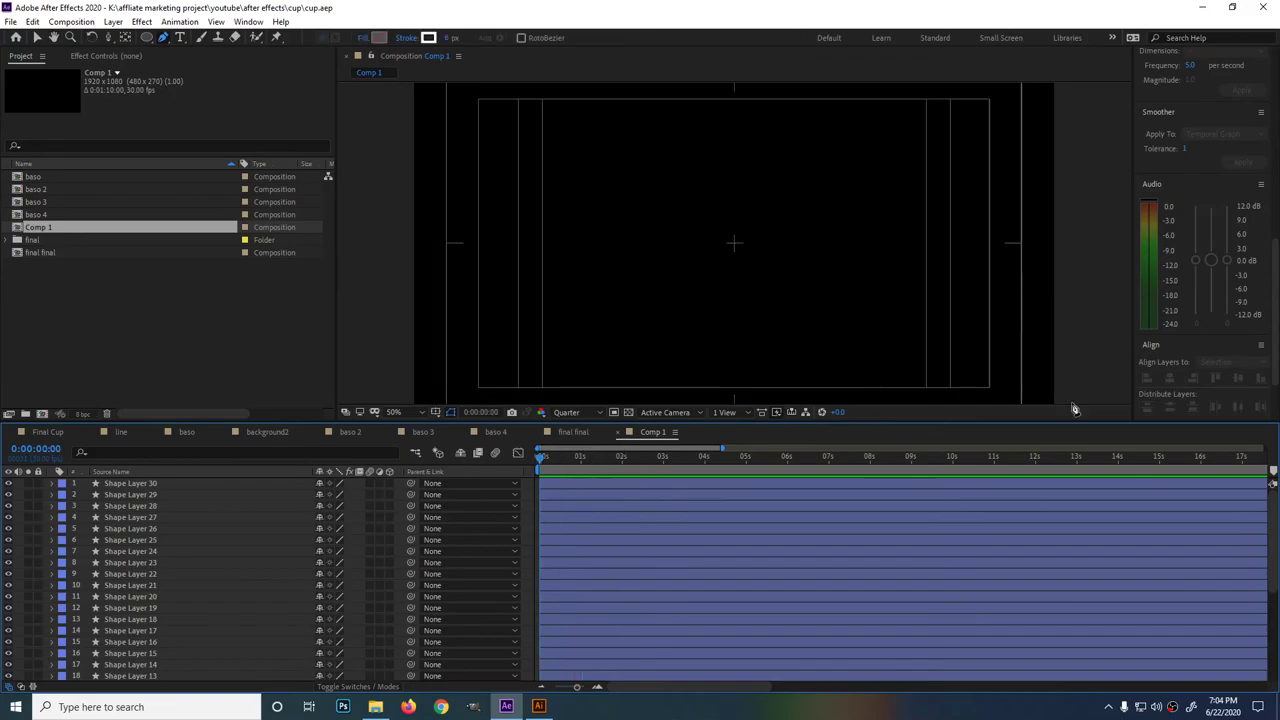
pyautogui.press('g')
pyautogui.press("'")
# Open the final final comp and rename Comp 1 to linya in the Project panel.
pyautogui.click(573, 434)
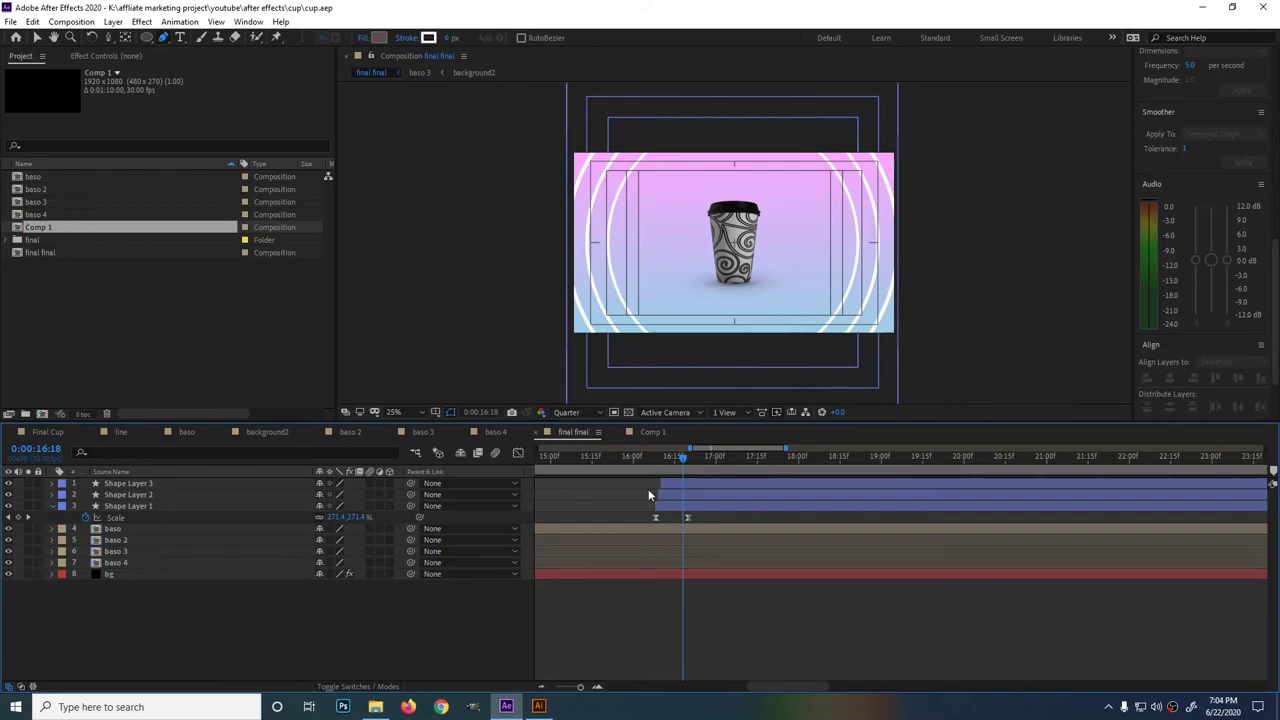
pyautogui.moveTo(618, 460); pyautogui.dragTo(668, 488)
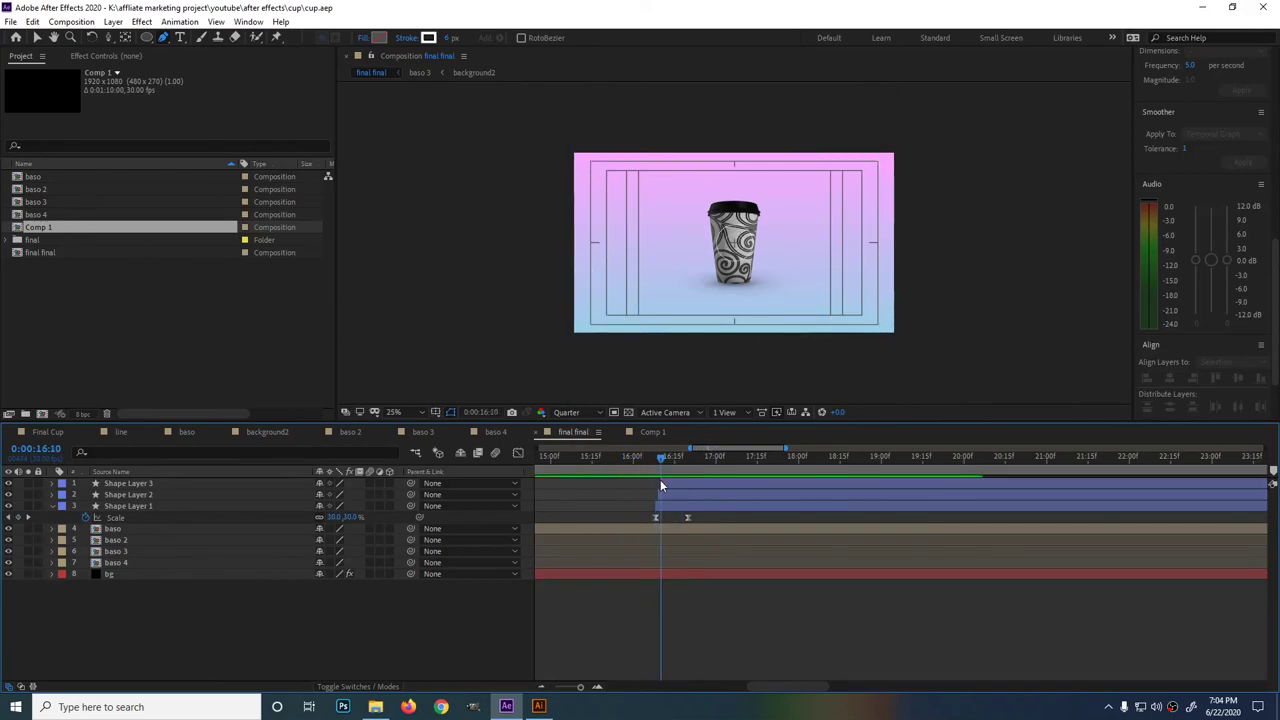
pyautogui.click(40, 231)
pyautogui.write('linya')
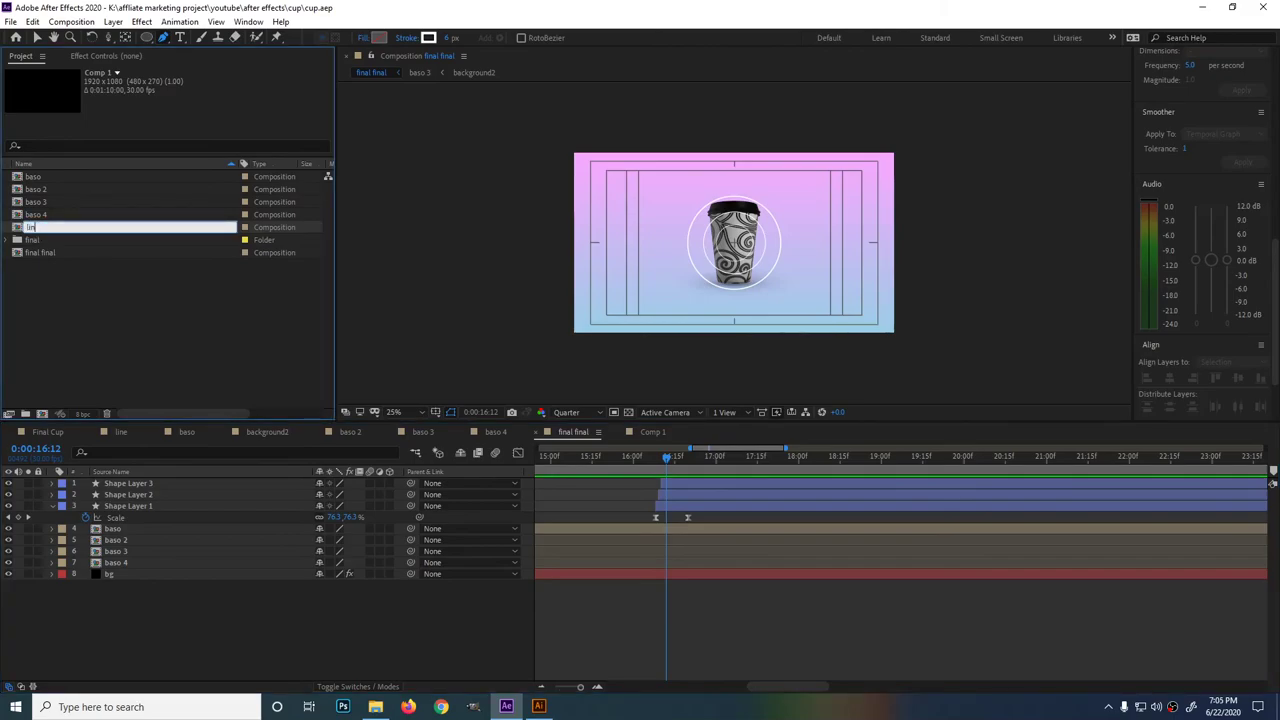
pyautogui.click(45, 268)
# Add linya to the final final timeline starting at 16:07 with the rings, and preview it.
pyautogui.moveTo(46, 258); pyautogui.dragTo(113, 516)
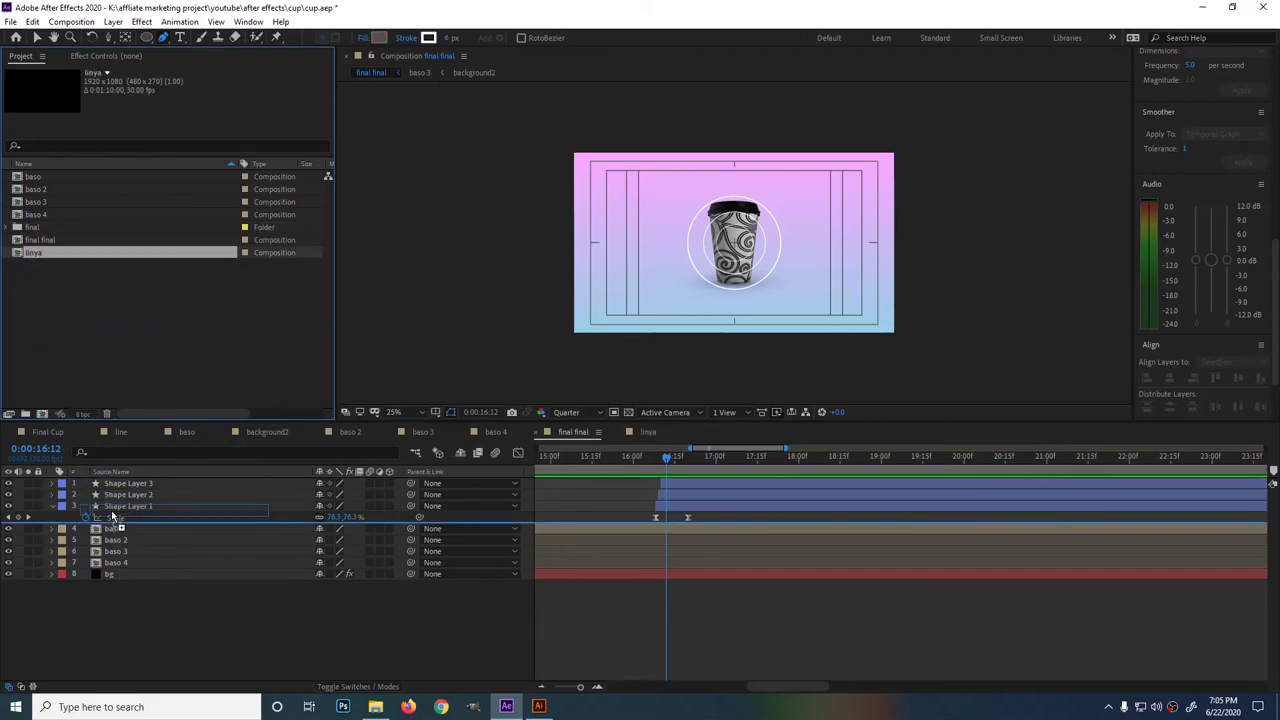
pyautogui.moveTo(113, 516); pyautogui.dragTo(114, 518)
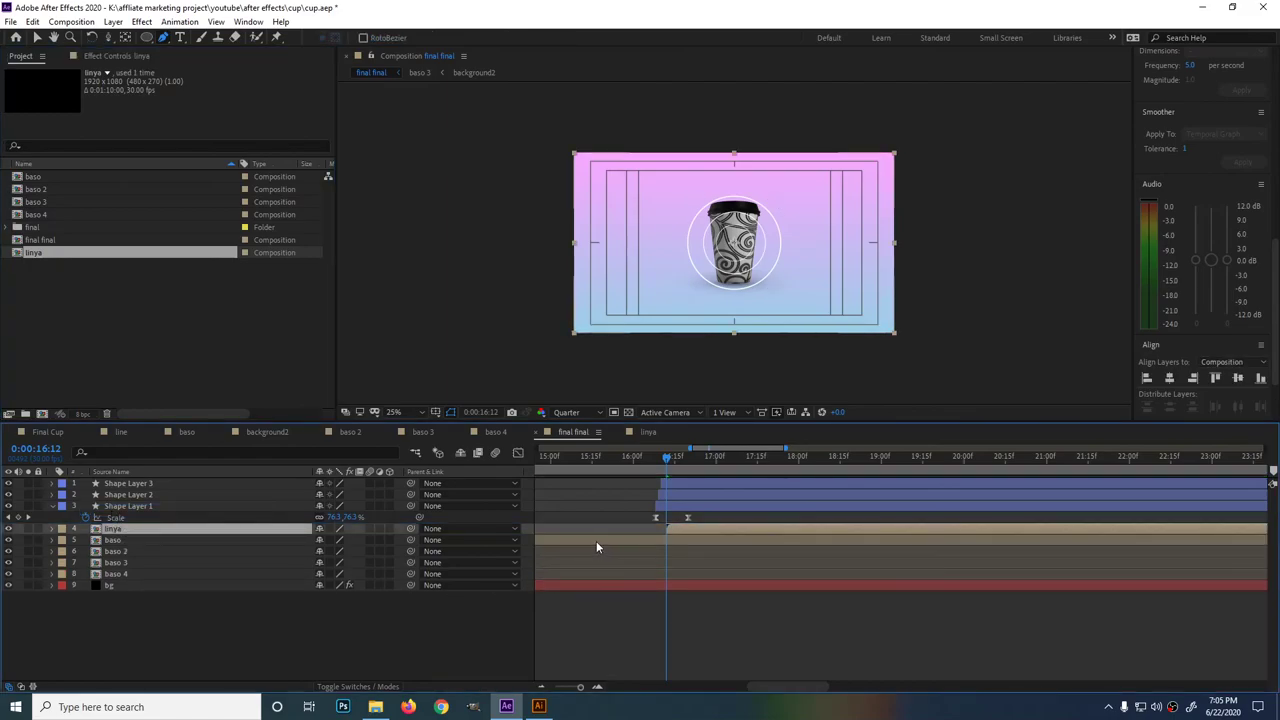
pyautogui.moveTo(675, 526); pyautogui.dragTo(664, 524)
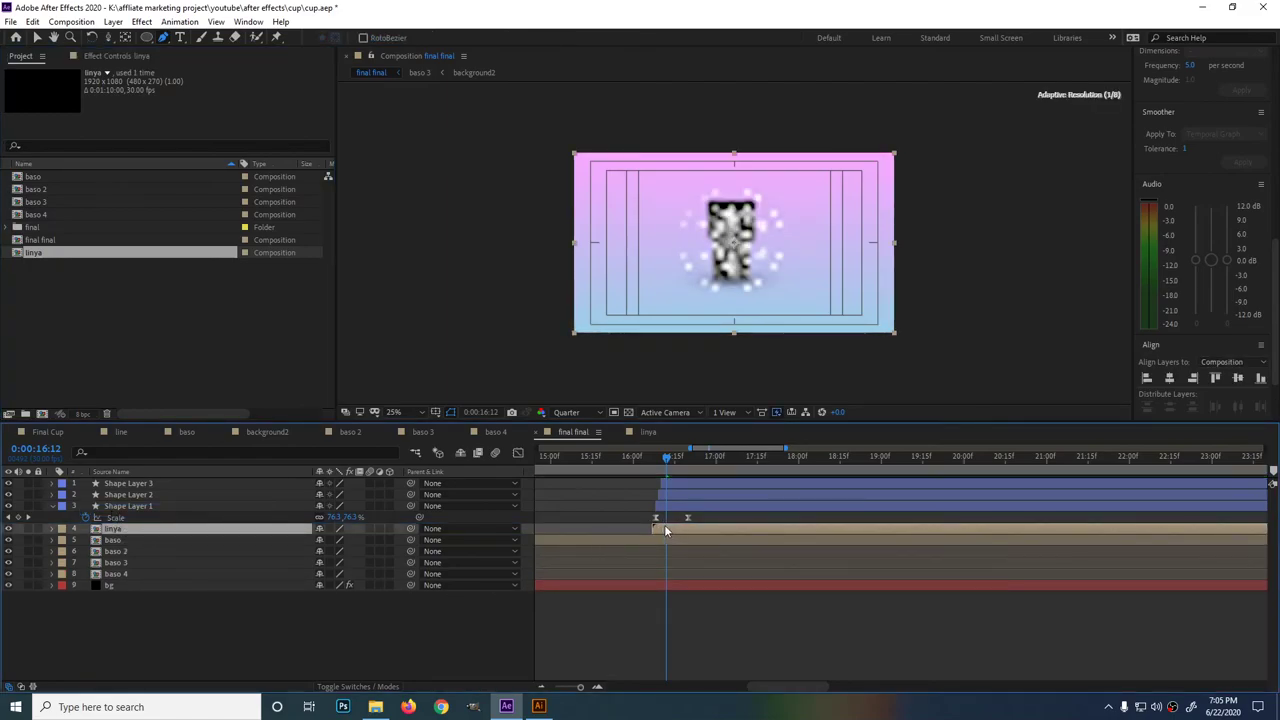
pyautogui.click(653, 458)
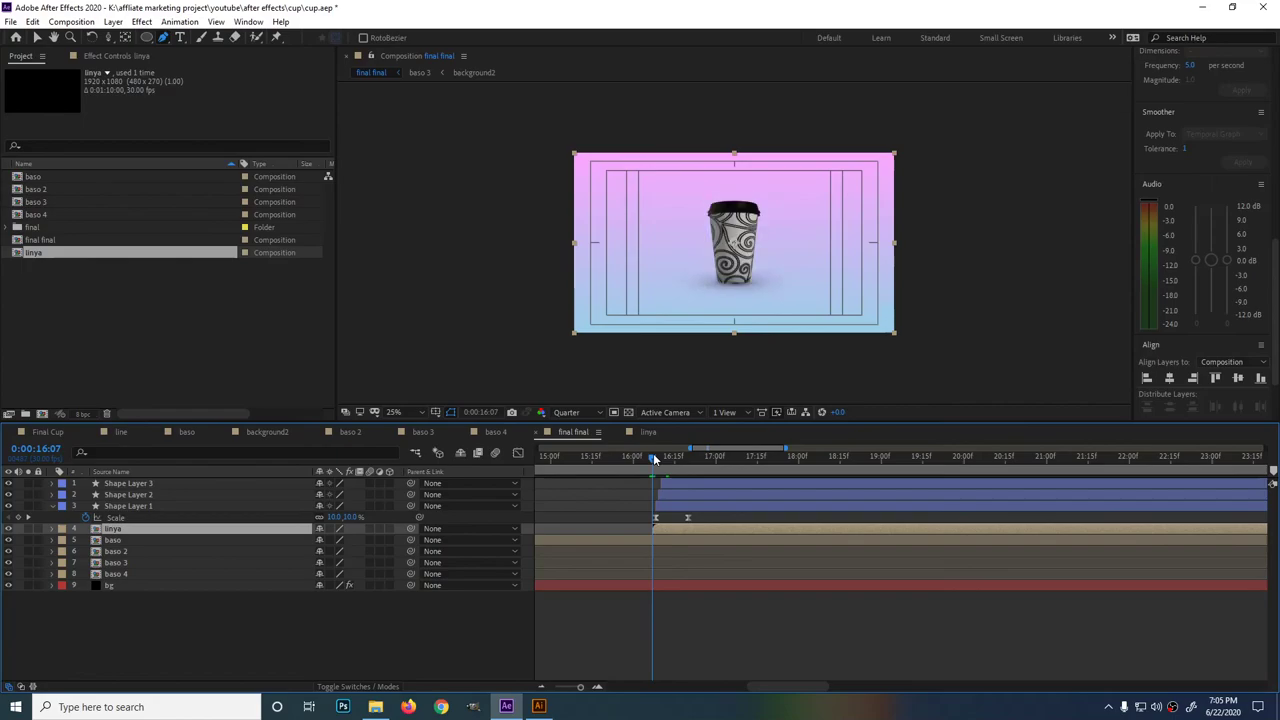
pyautogui.click(658, 459)
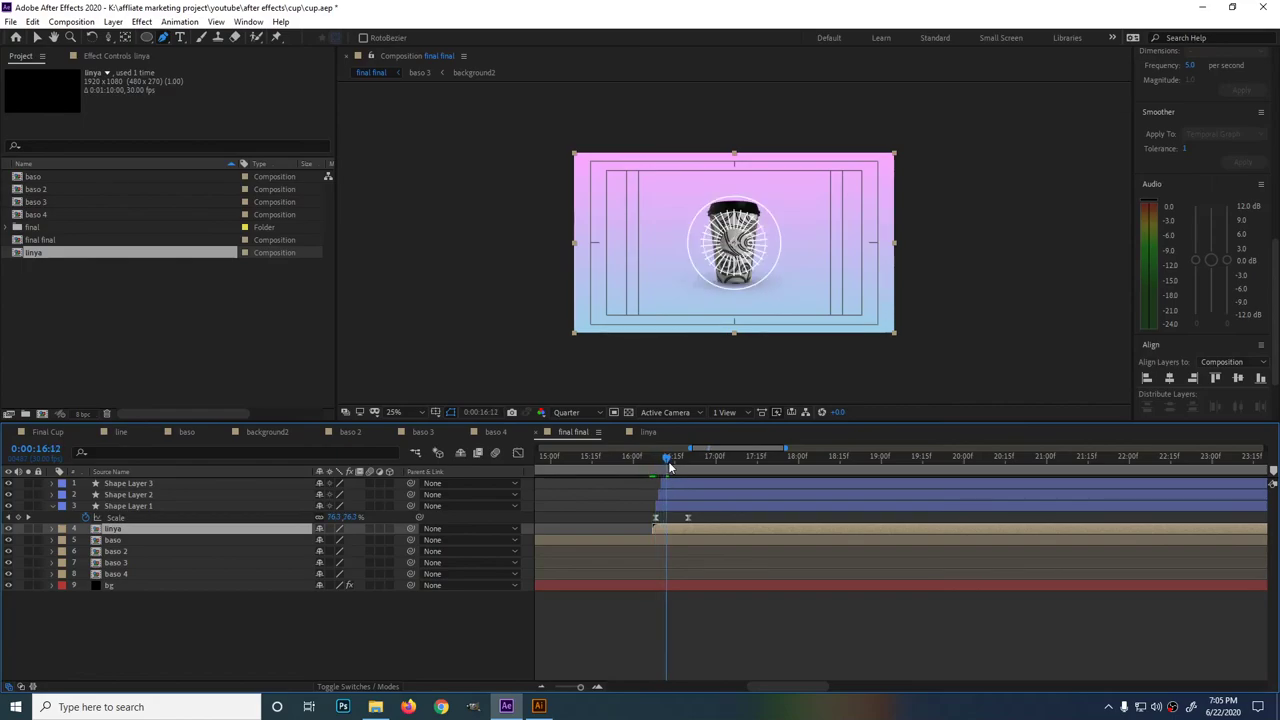
pyautogui.click(652, 459)
pyautogui.press('space')
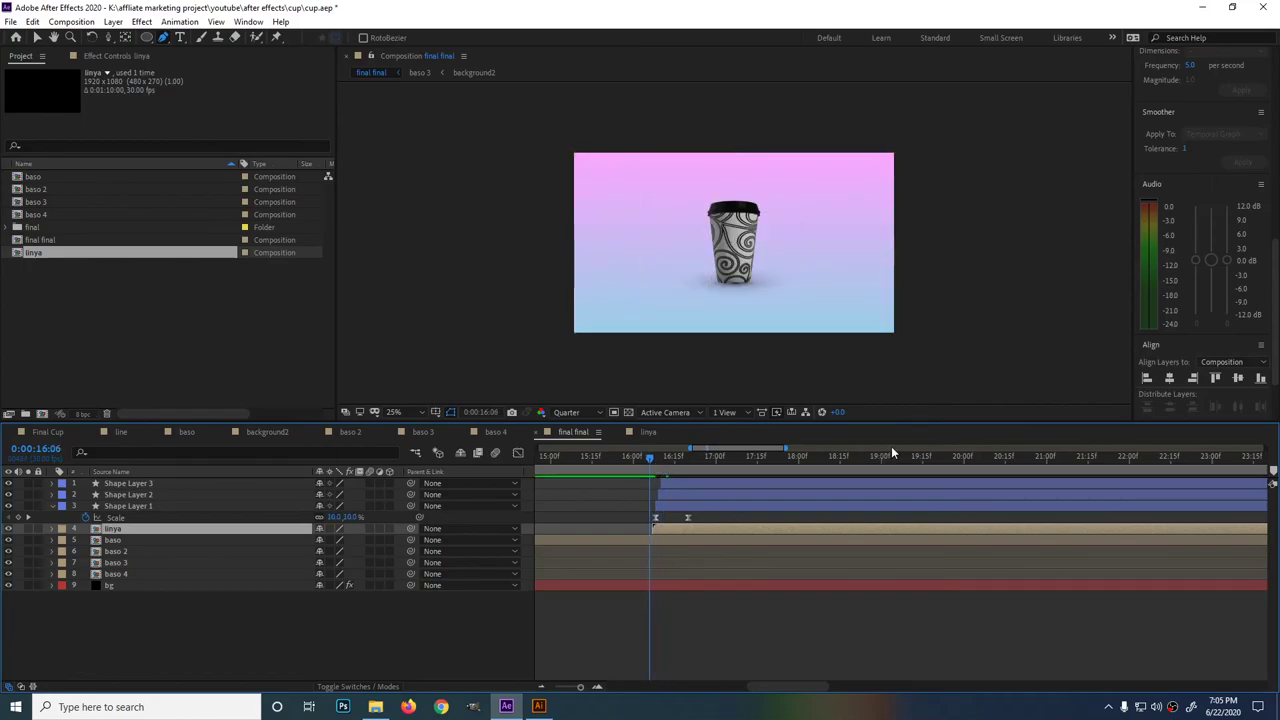
pyautogui.click(652, 459)
# Increase the linya layer's Scale and preview the enlarged burst.
pyautogui.keyDown('ctrl'); pyautogui.click(667, 528); pyautogui.keyUp('ctrl')
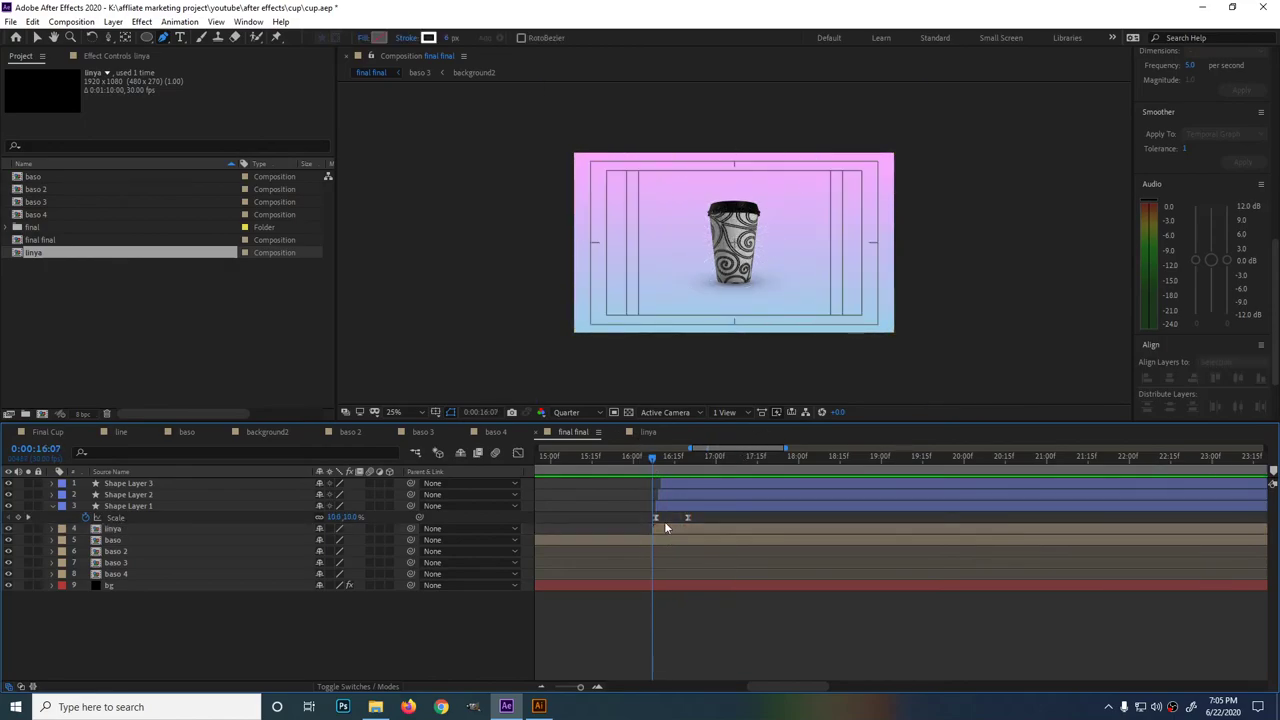
pyautogui.press('s')
pyautogui.press('s')
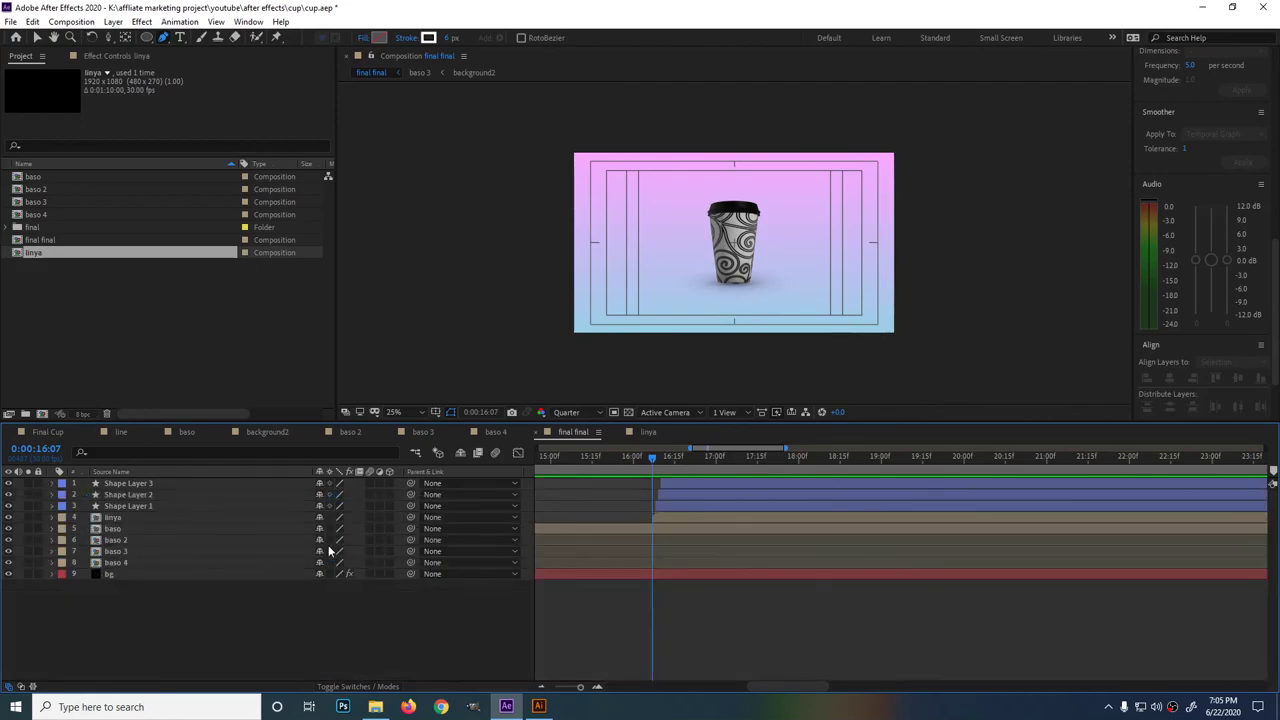
pyautogui.press('s')
pyautogui.press('s')
pyautogui.click(672, 517)
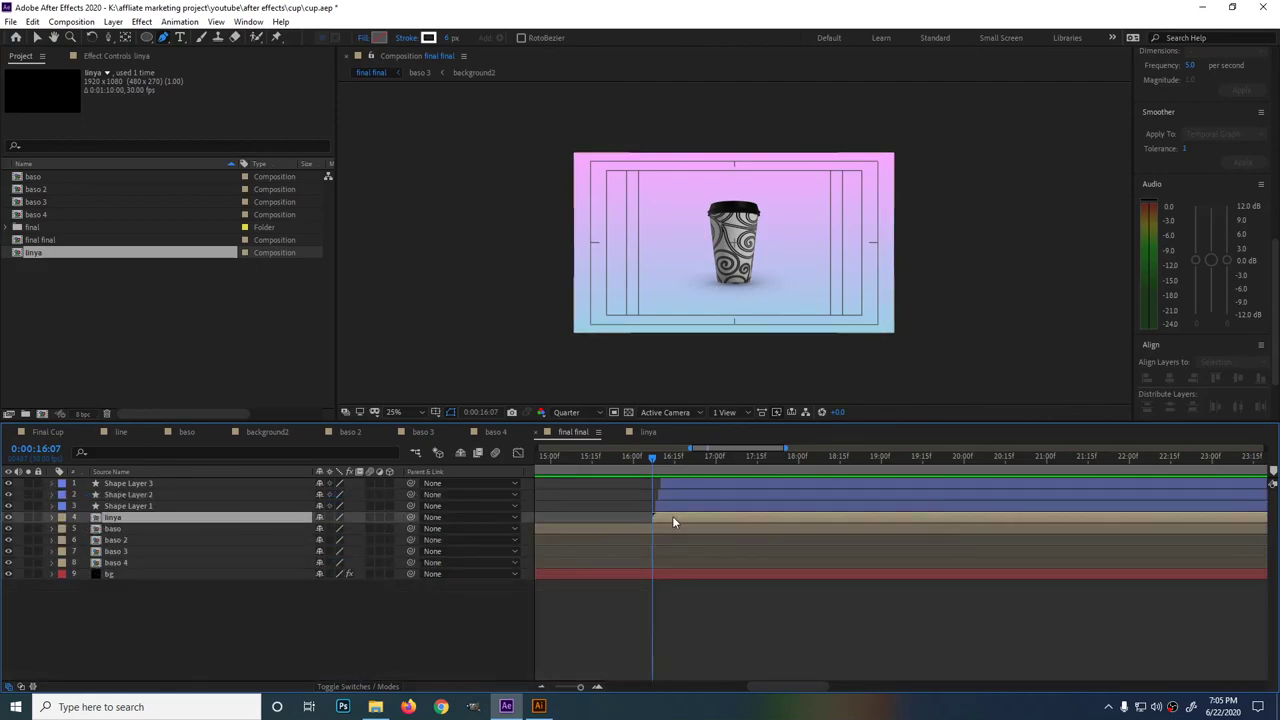
pyautogui.press('s')
pyautogui.moveTo(358, 535); pyautogui.dragTo(378, 538)
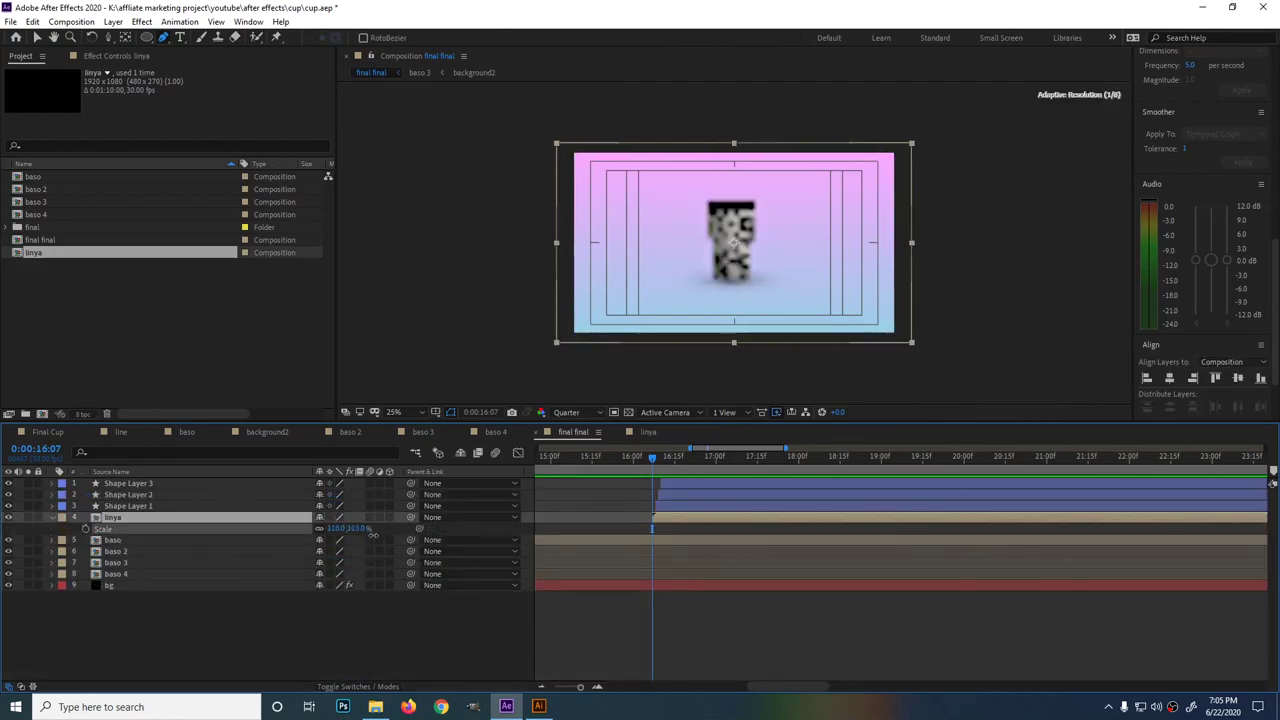
pyautogui.press('space')
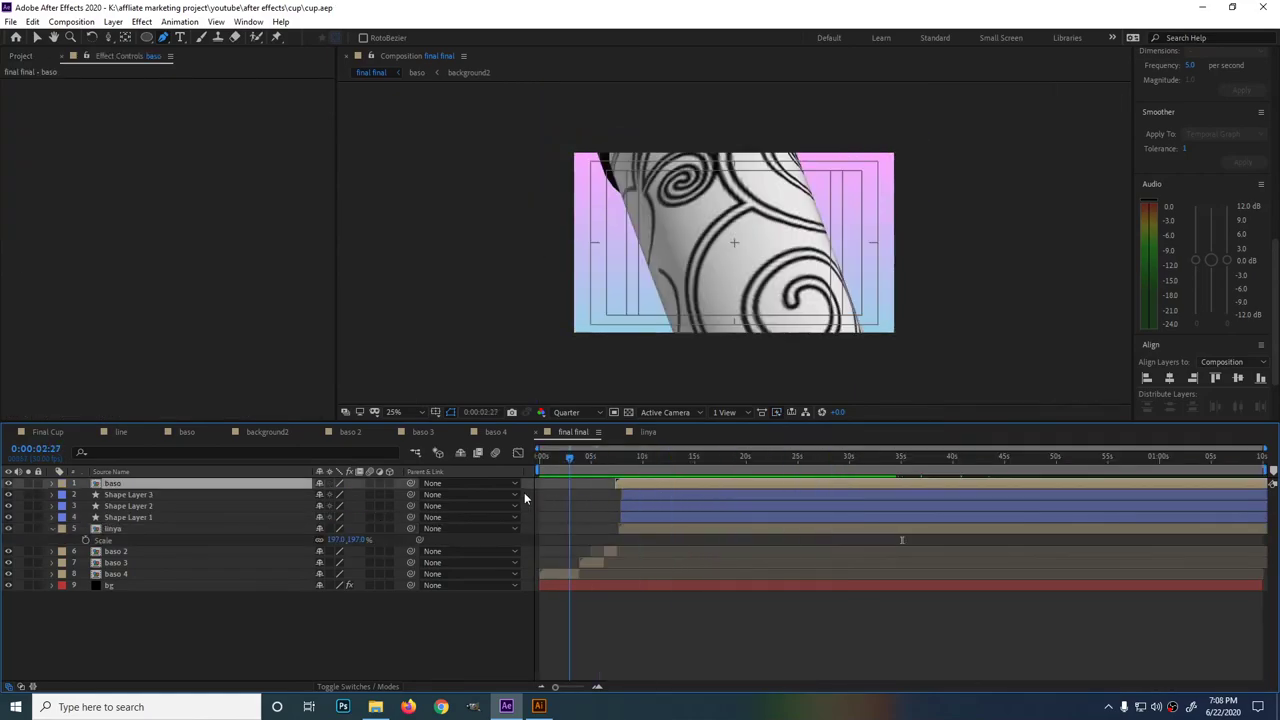
# Play the whole cup animation, then return to the first frame.
pyautogui.press('space')
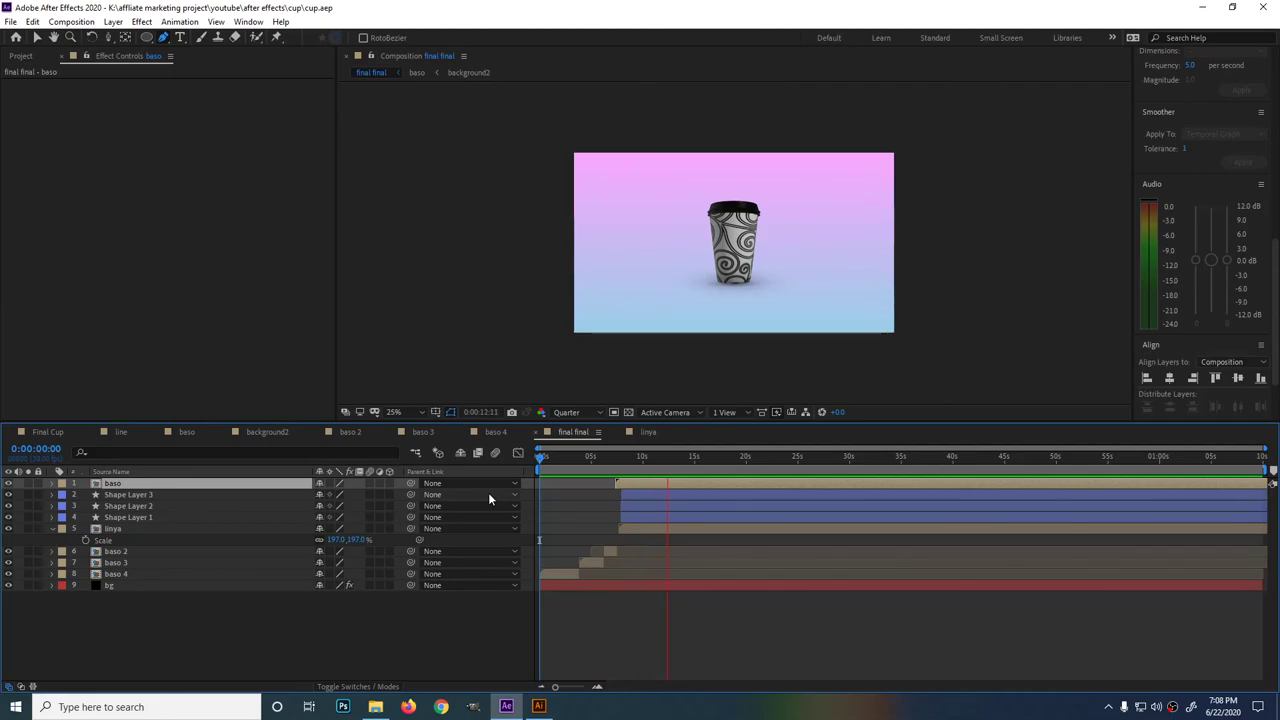
pyautogui.press('space')
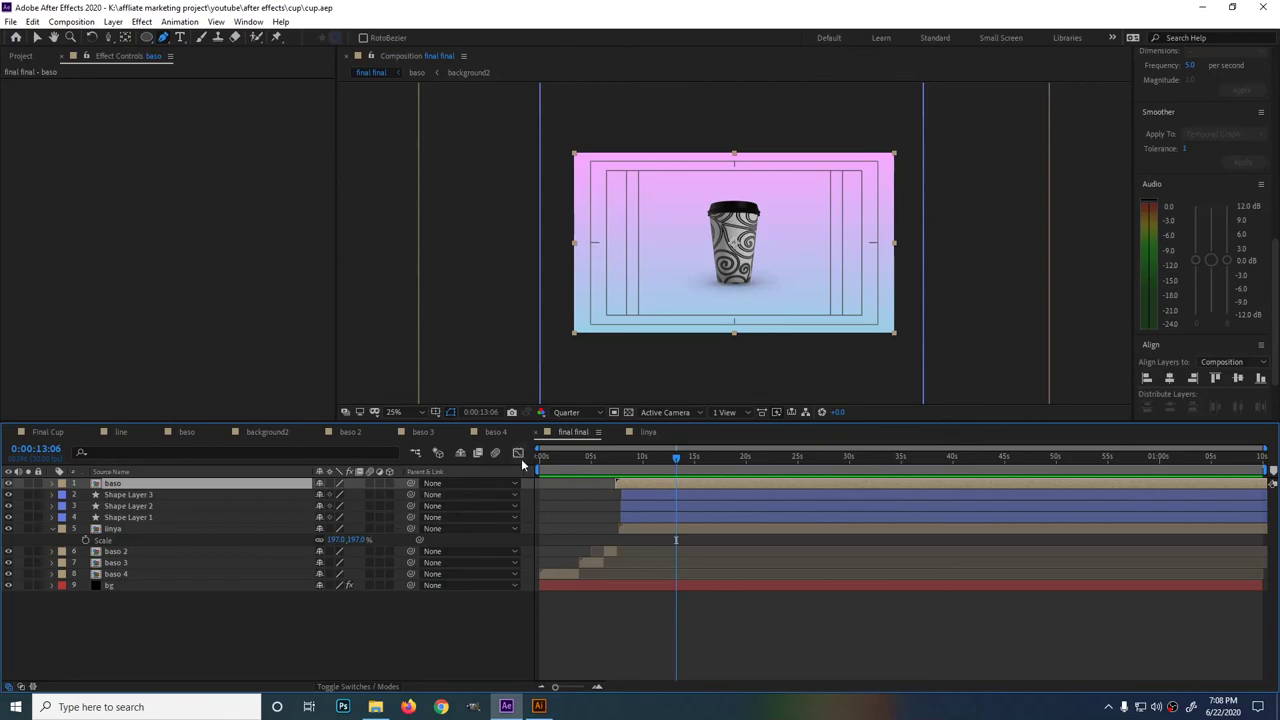
pyautogui.moveTo(550, 458); pyautogui.dragTo(530, 462)
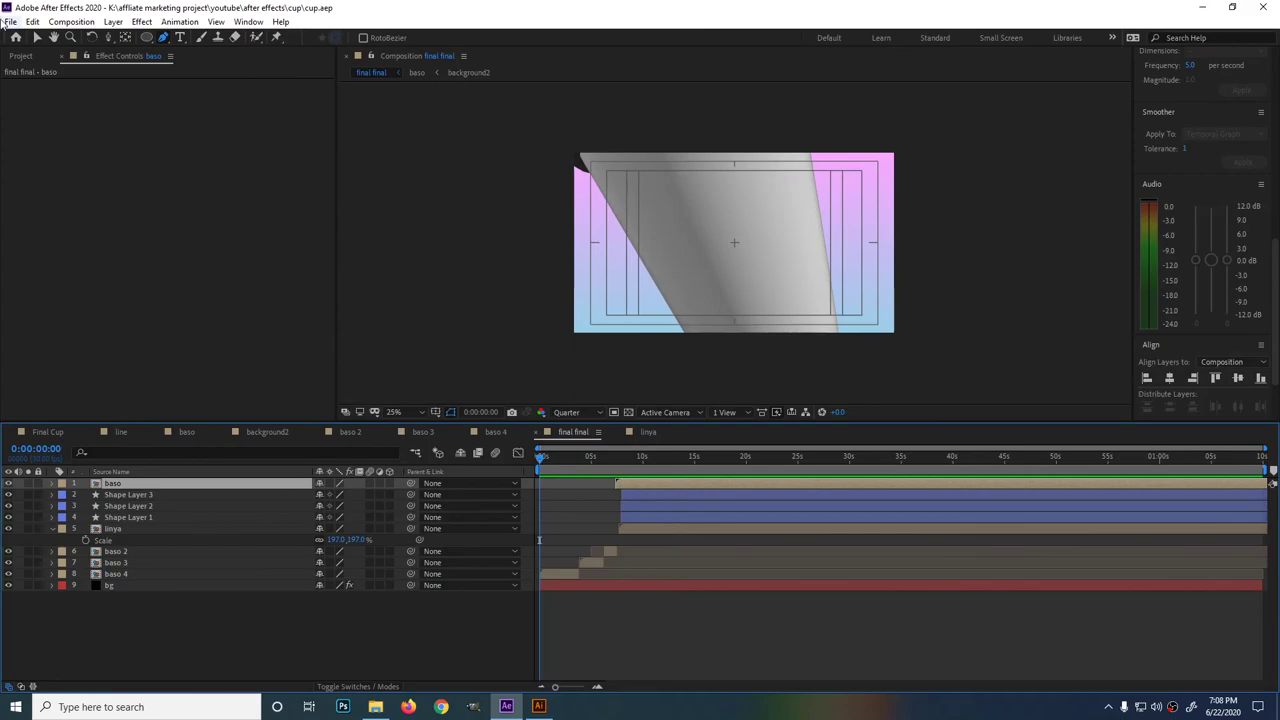
# Locate audio.mp3 in the final > audio folder and play the composition full size.
pyautogui.click(20, 56)
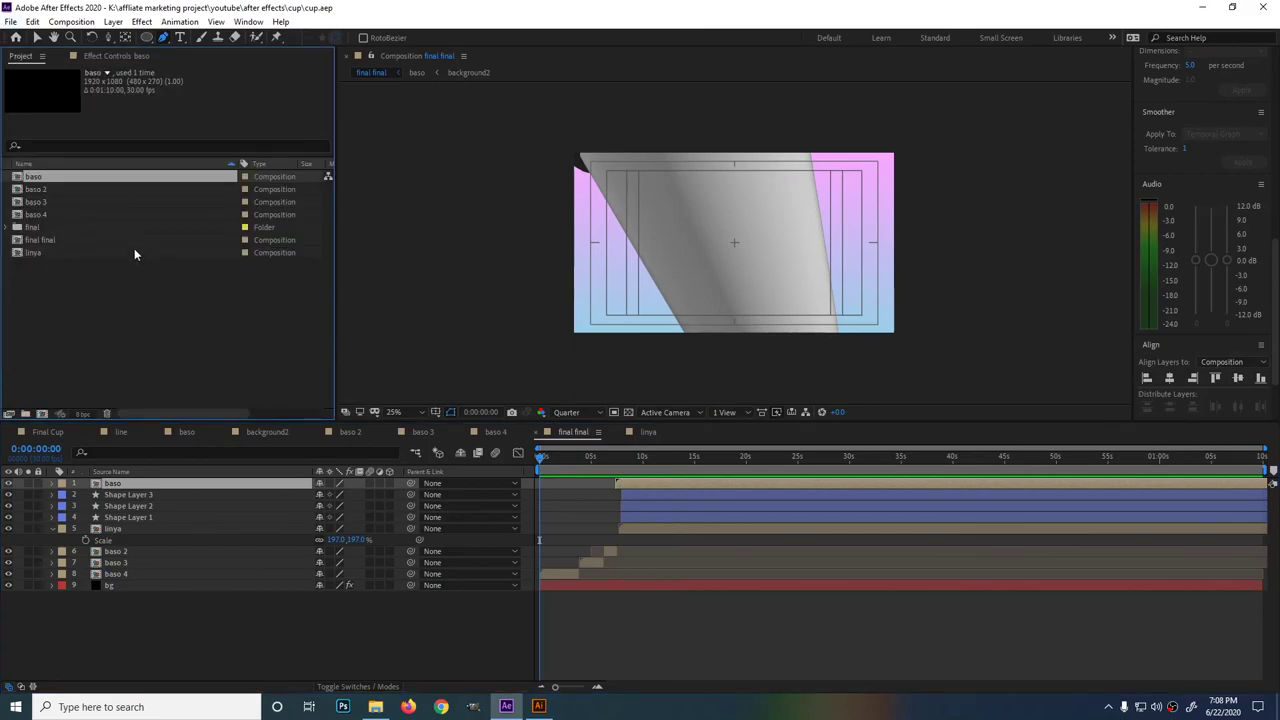
pyautogui.click(7, 228)
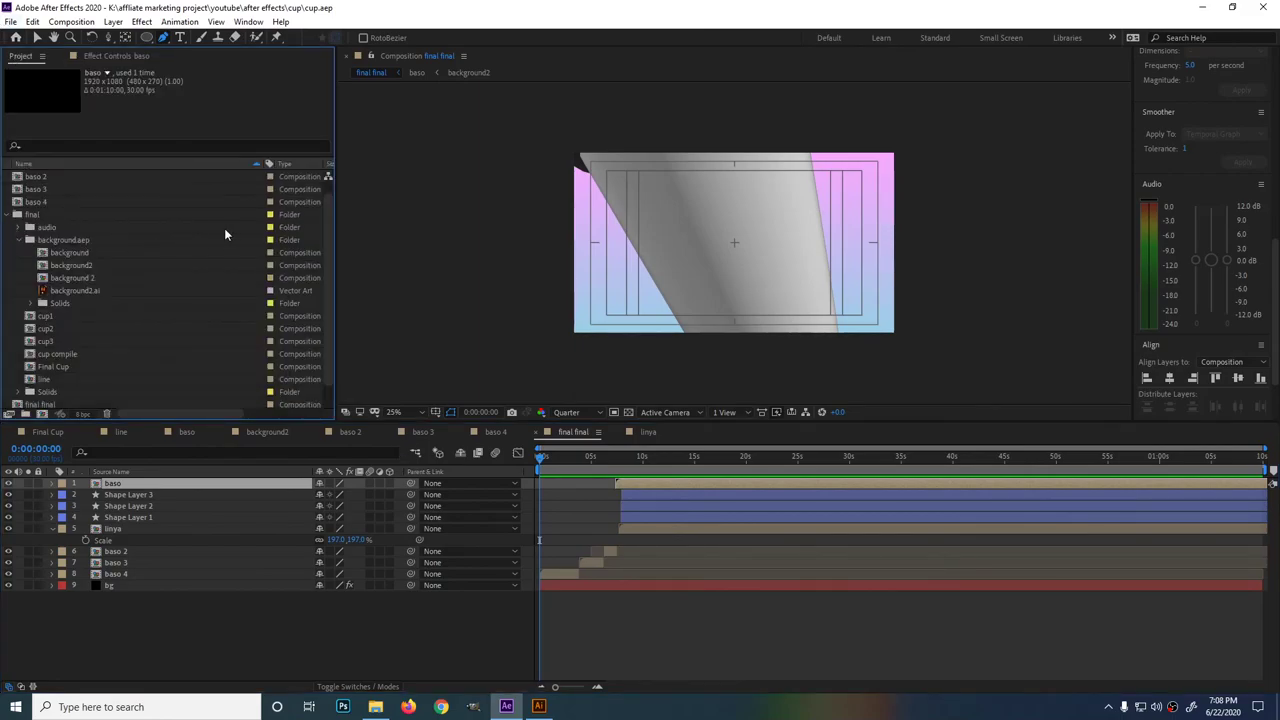
pyautogui.click(22, 243)
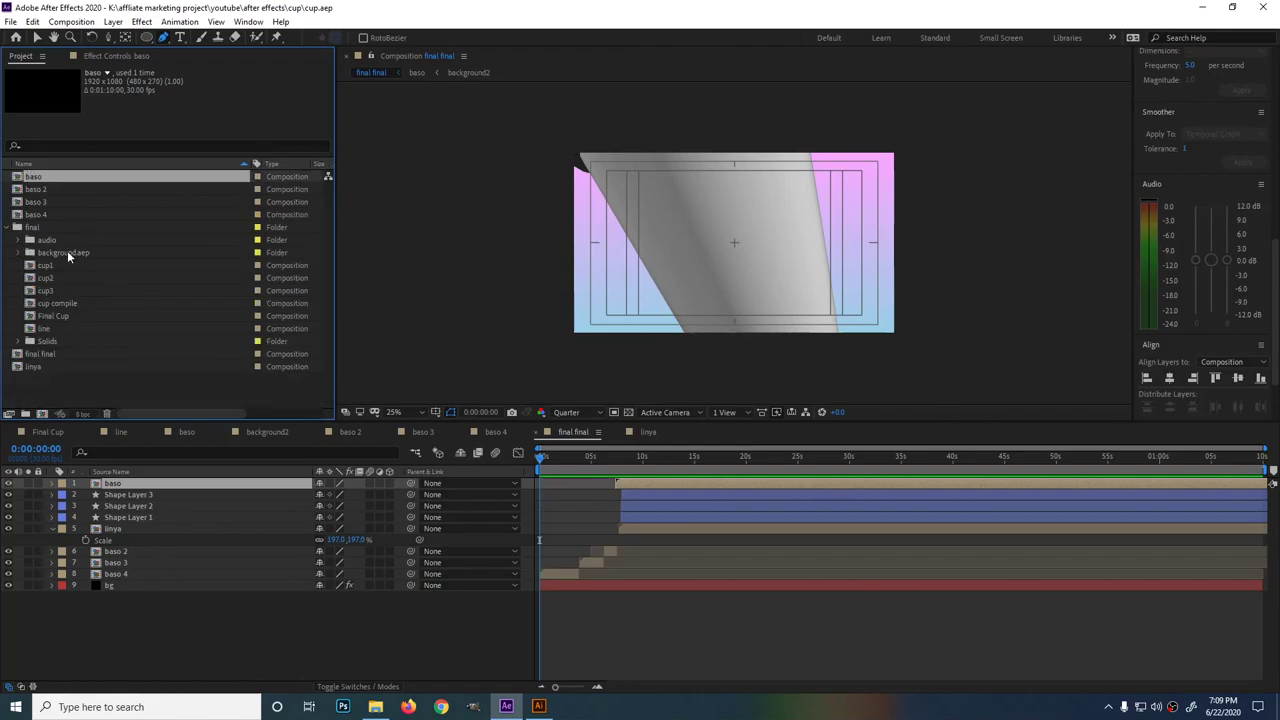
pyautogui.click(22, 240)
pyautogui.moveTo(60, 252); pyautogui.dragTo(90, 385)
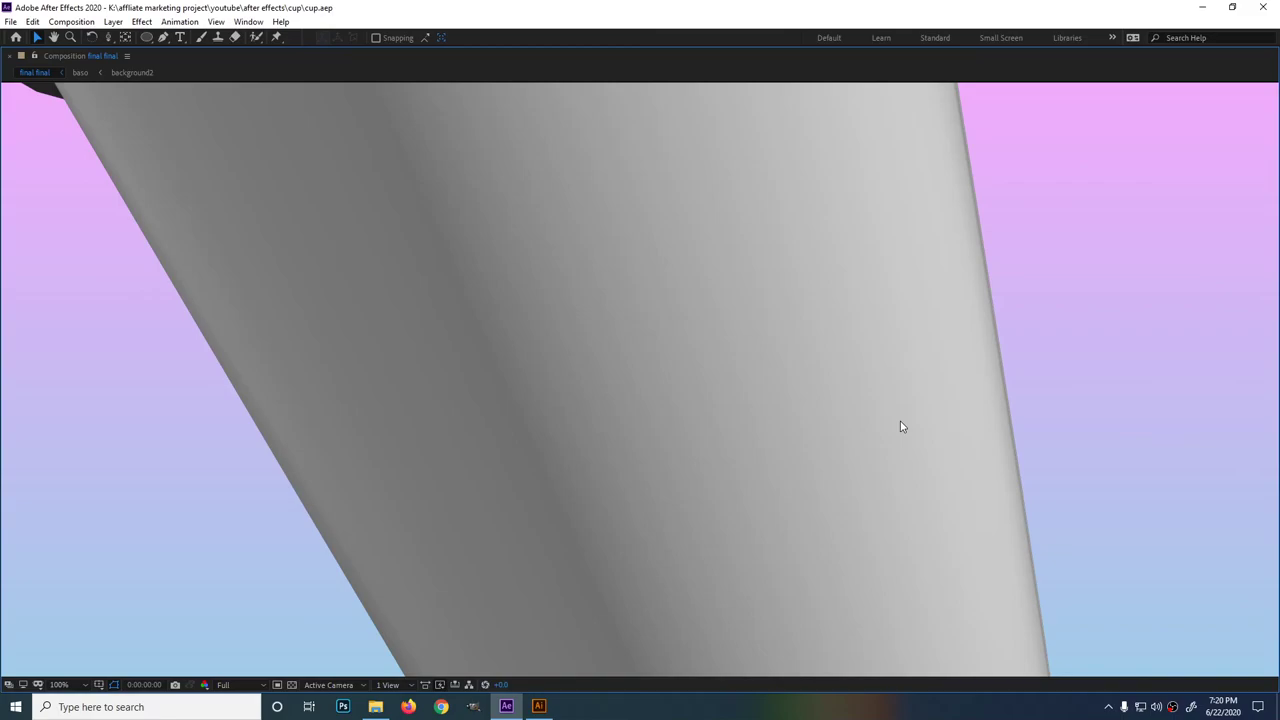
pyautogui.press('space')
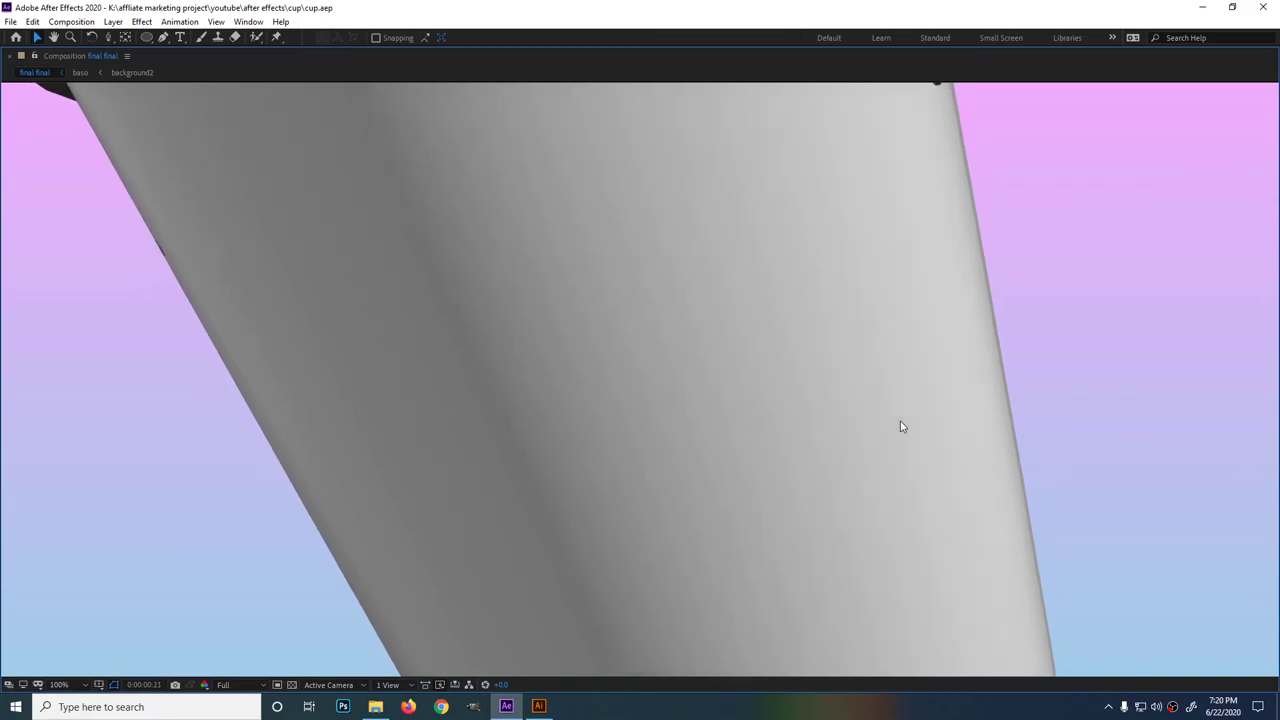